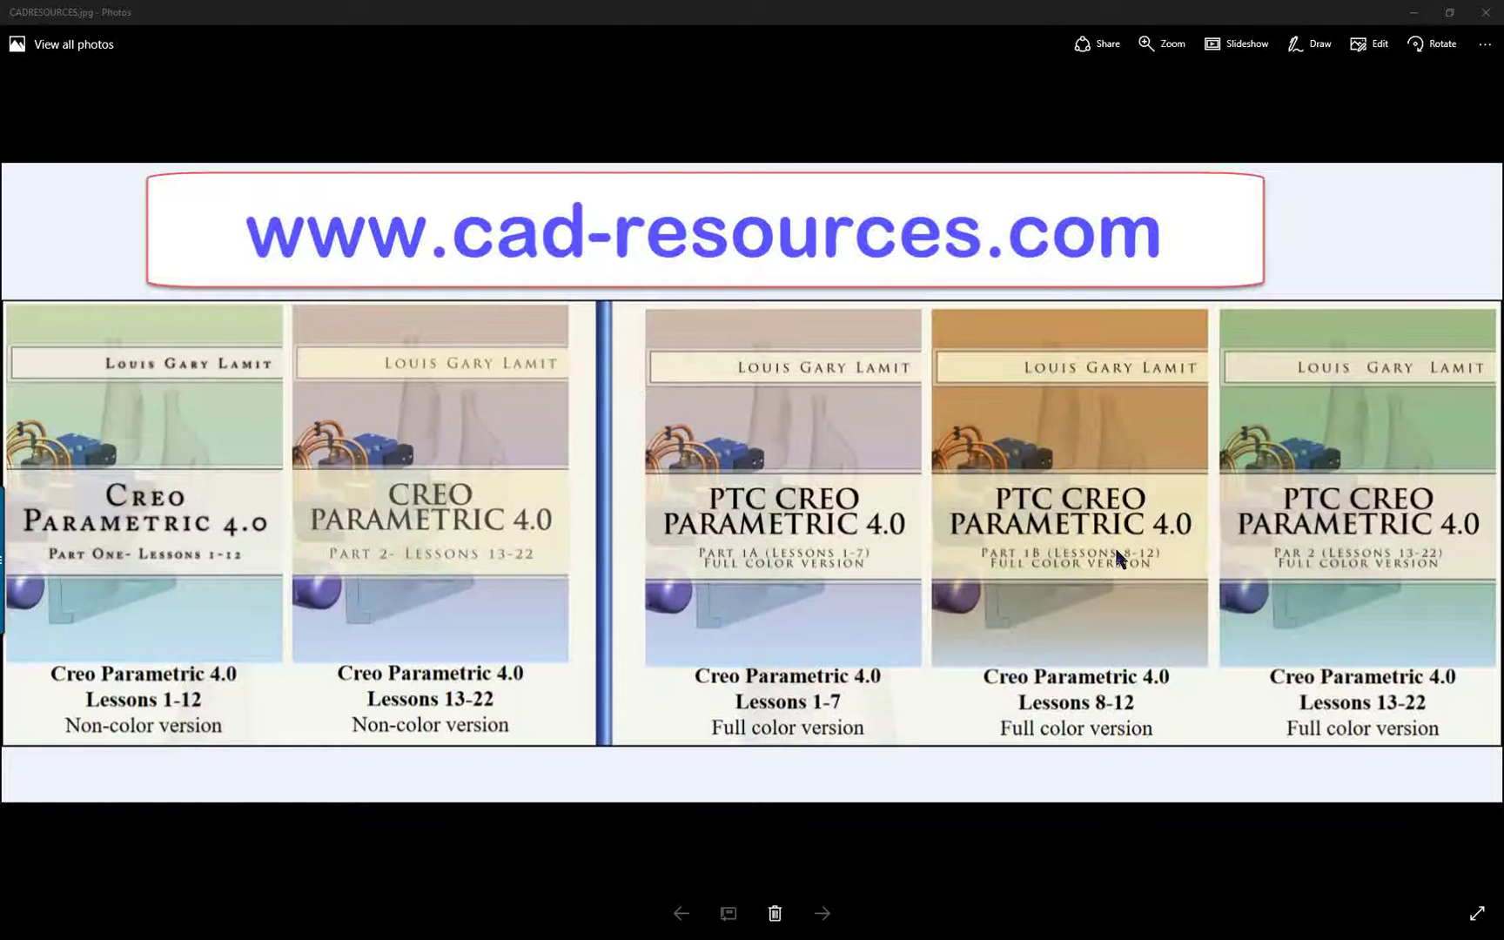
{"action": "left_click", "coordinate": [1489, 19]}
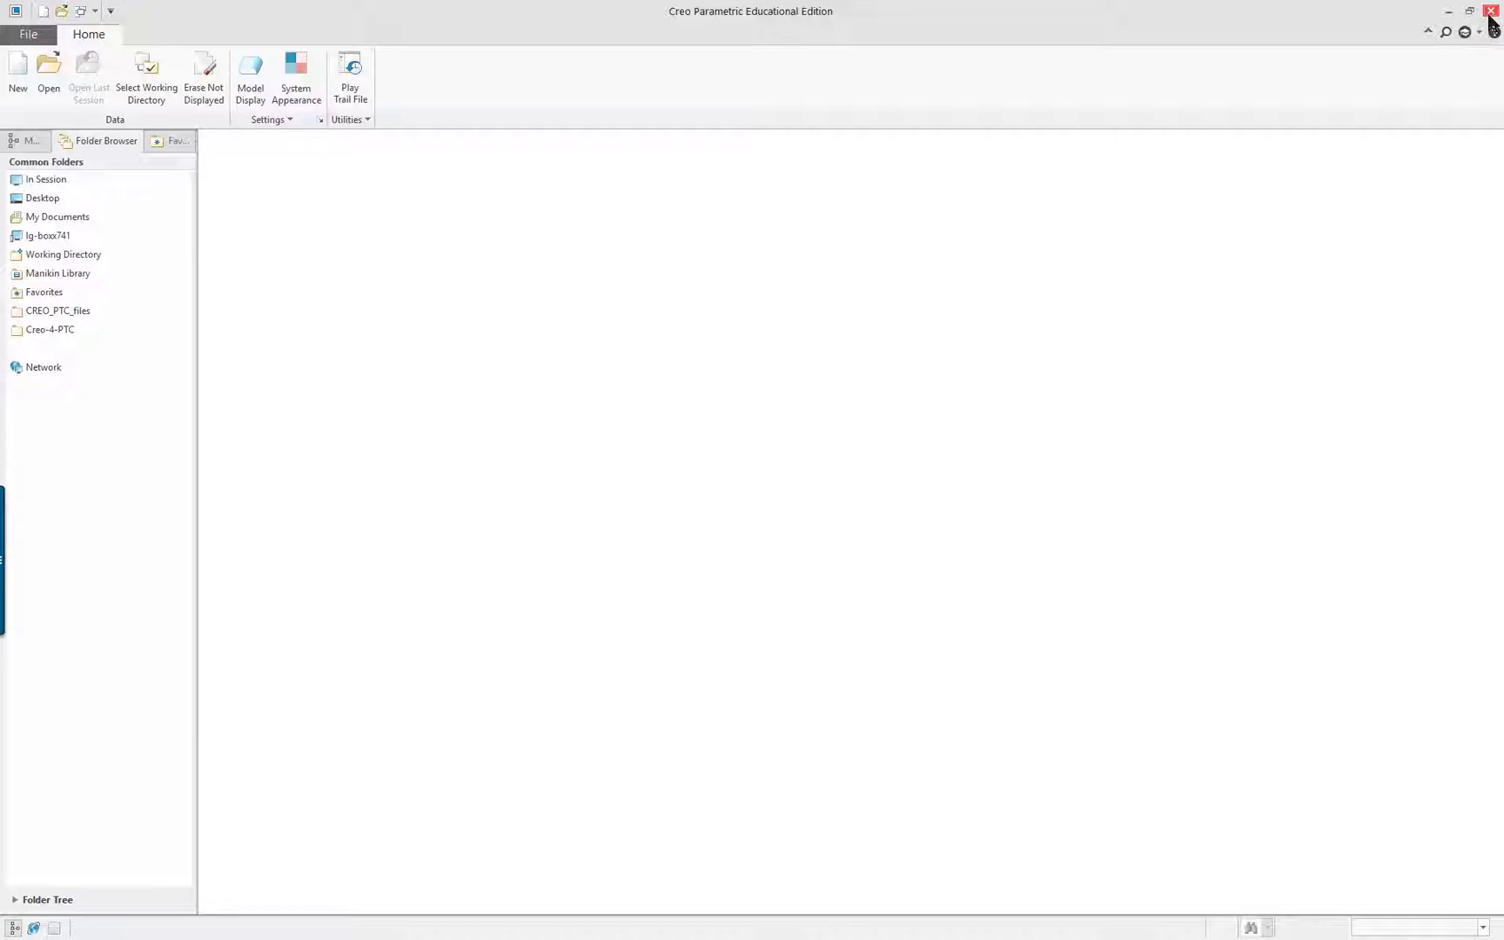
{"action": "key", "text": "alt+Tab"}
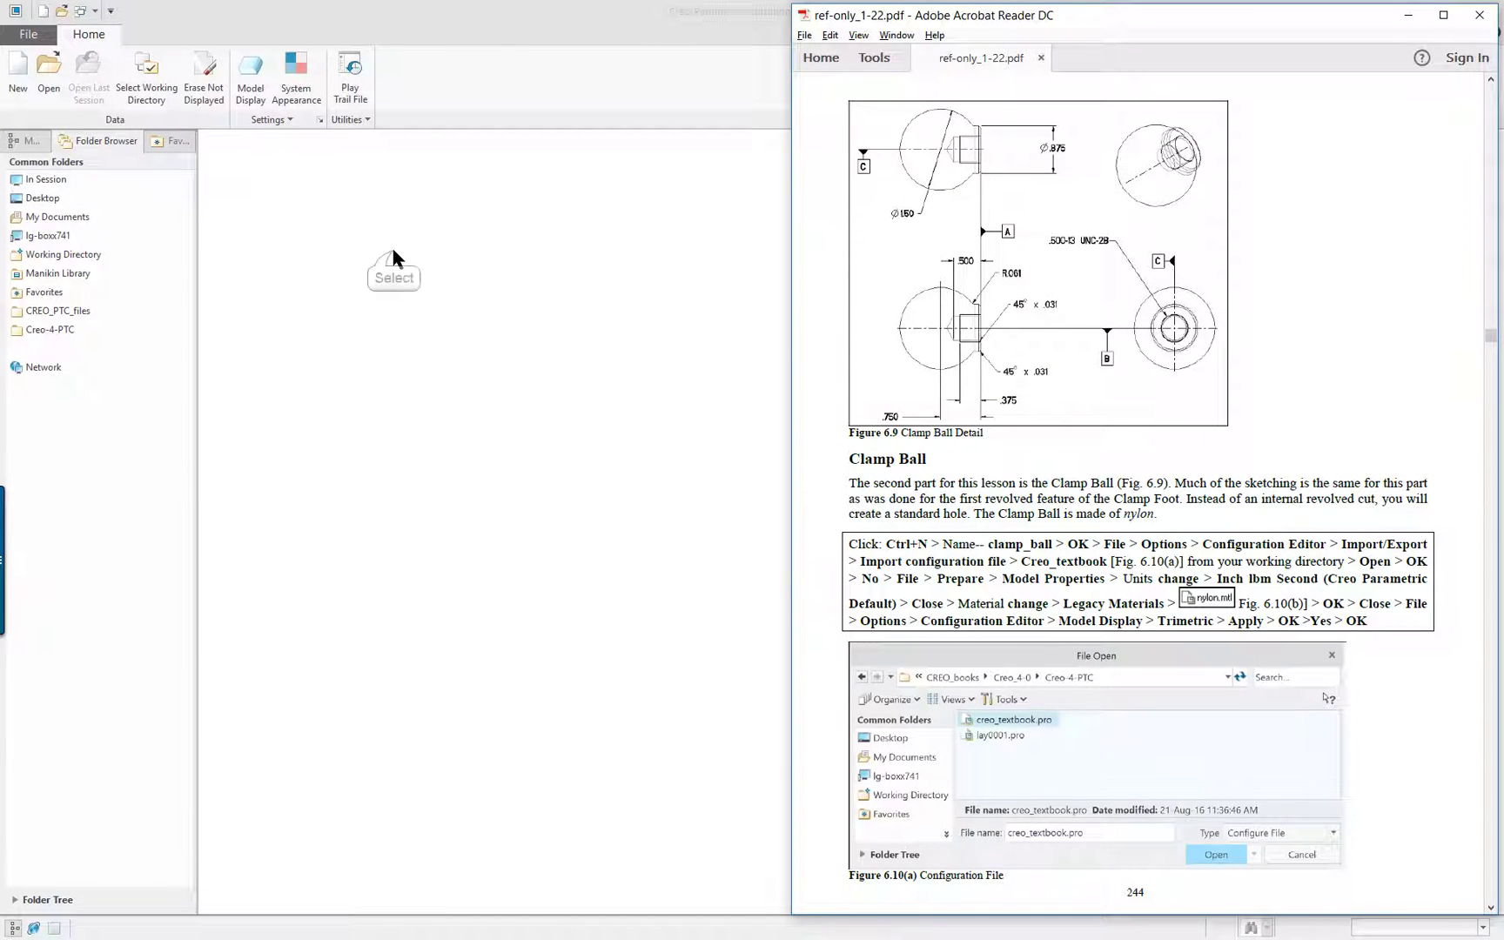
{"action": "left_click", "coordinate": [394, 259]}
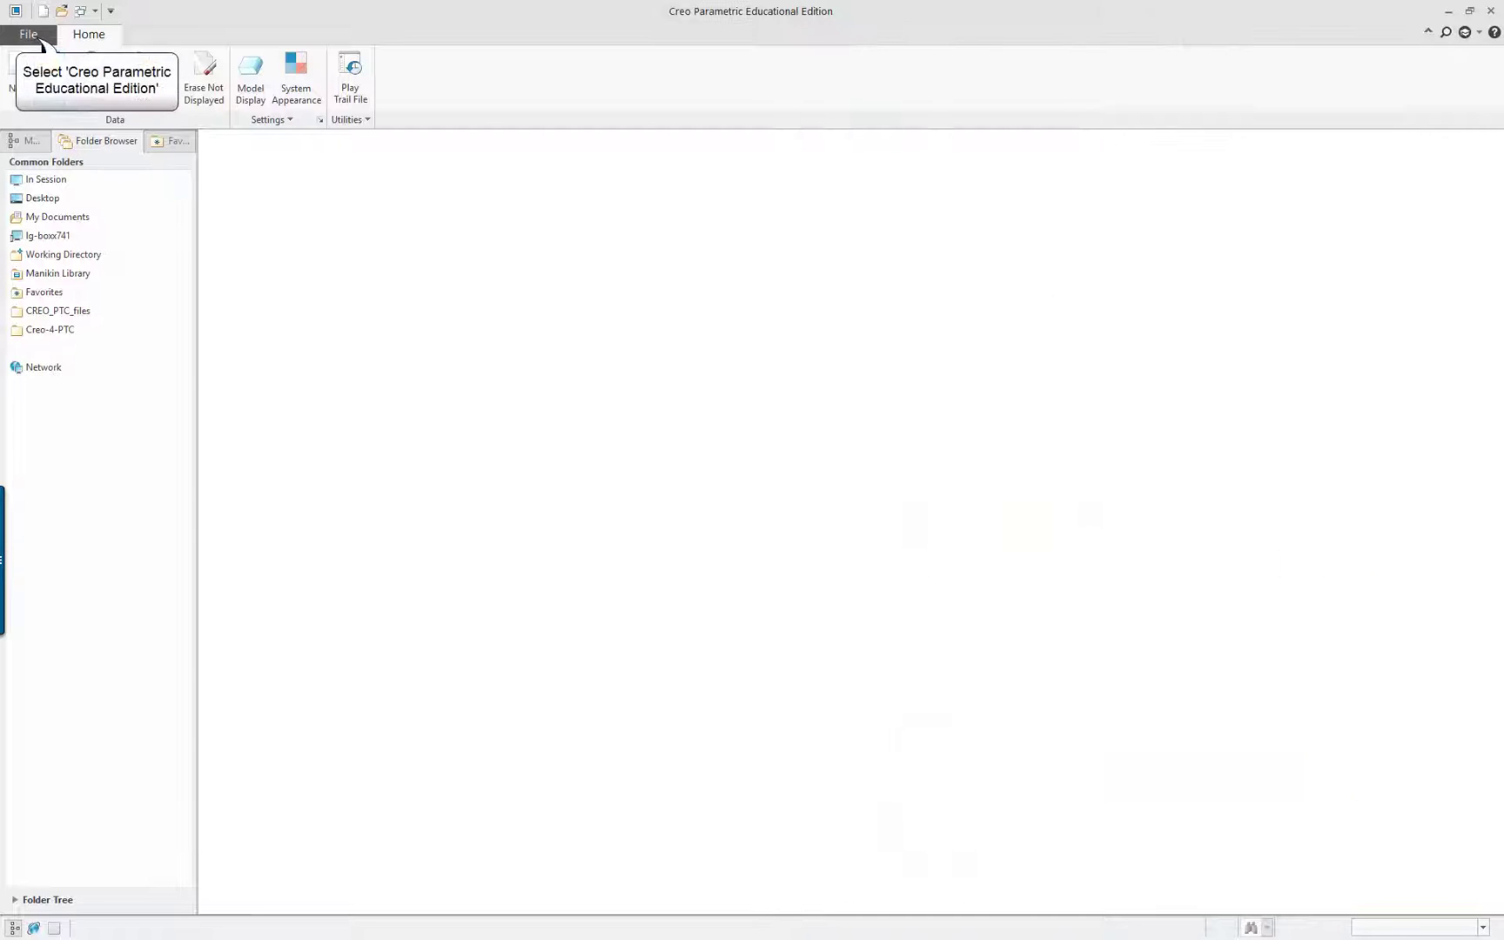
- Open the working directory chooser from Manage Session and cancel it unchanged
{"action": "left_click", "coordinate": [34, 39]}
{"action": "mouse_move", "coordinate": [30, 324]}
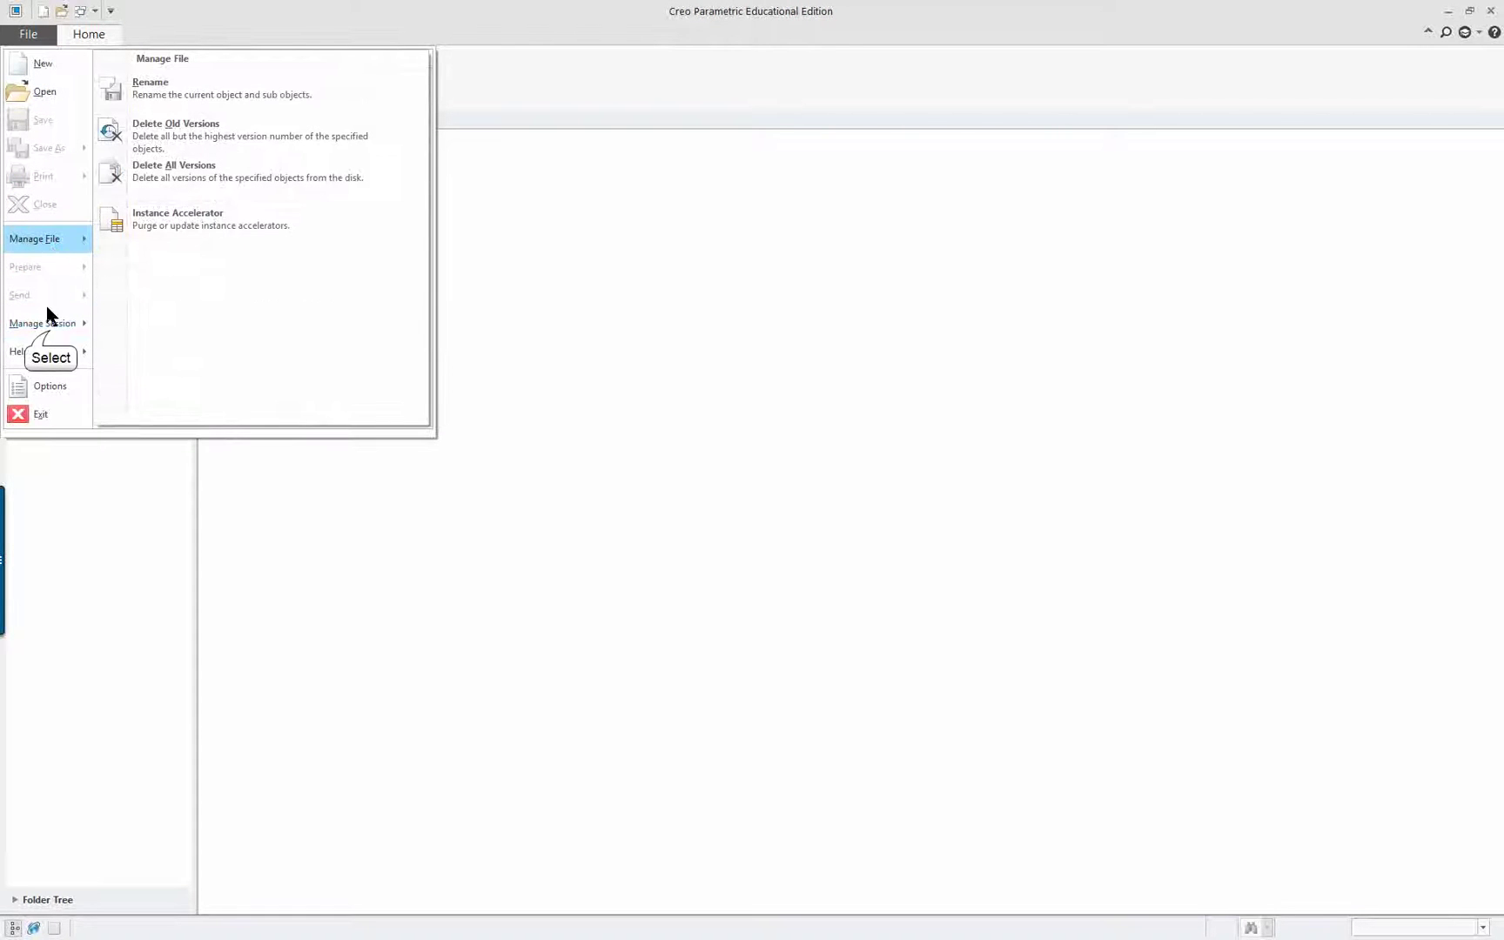
{"action": "left_click", "coordinate": [174, 339]}
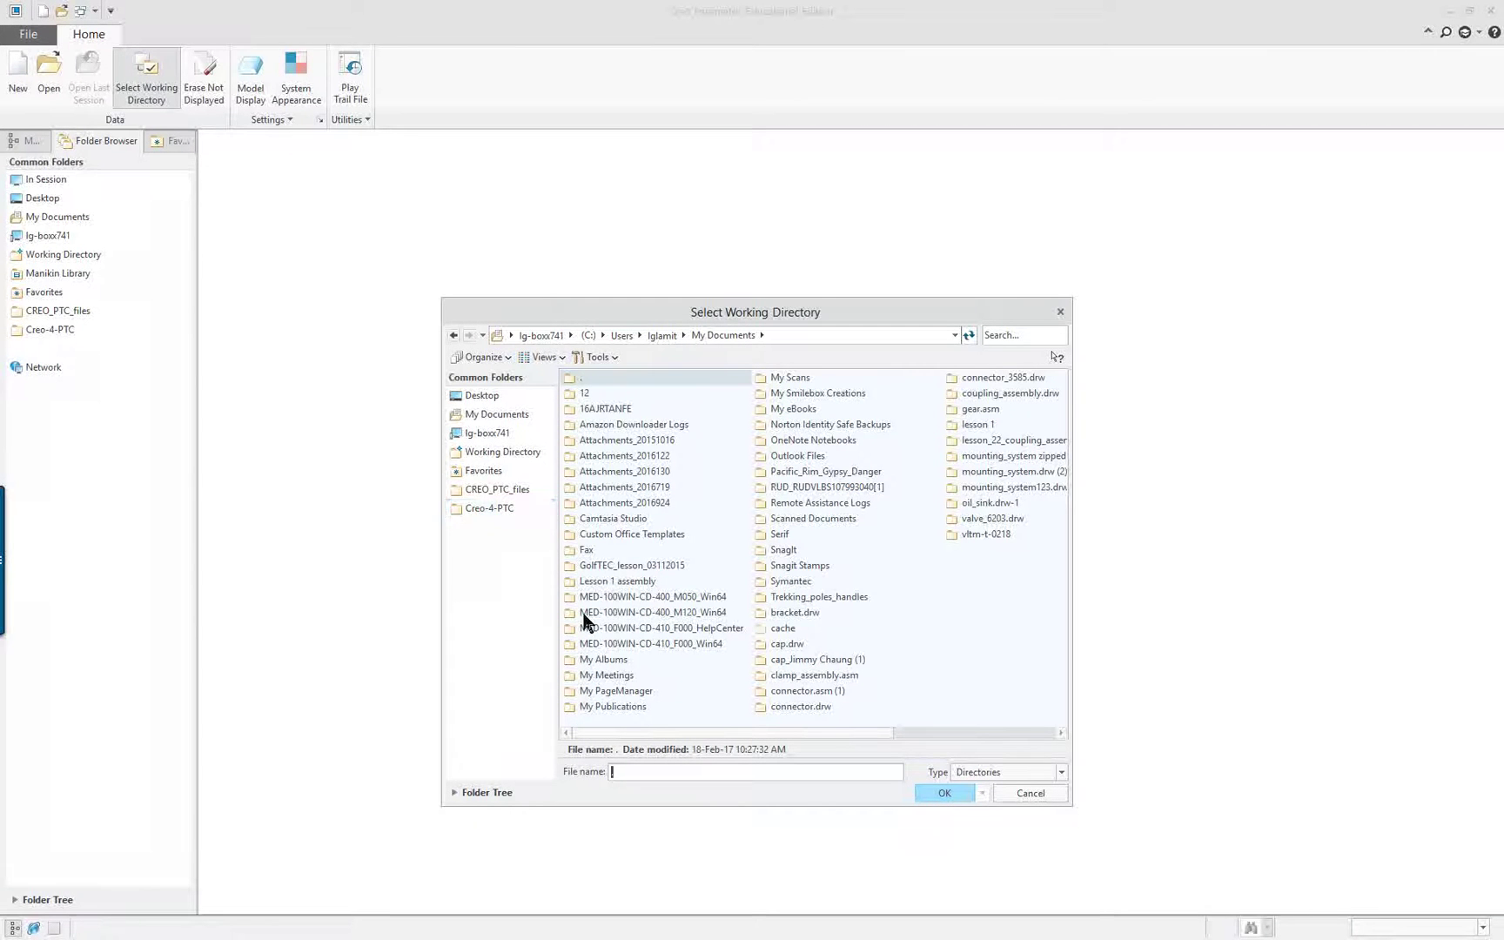
{"action": "left_click", "coordinate": [1034, 793]}
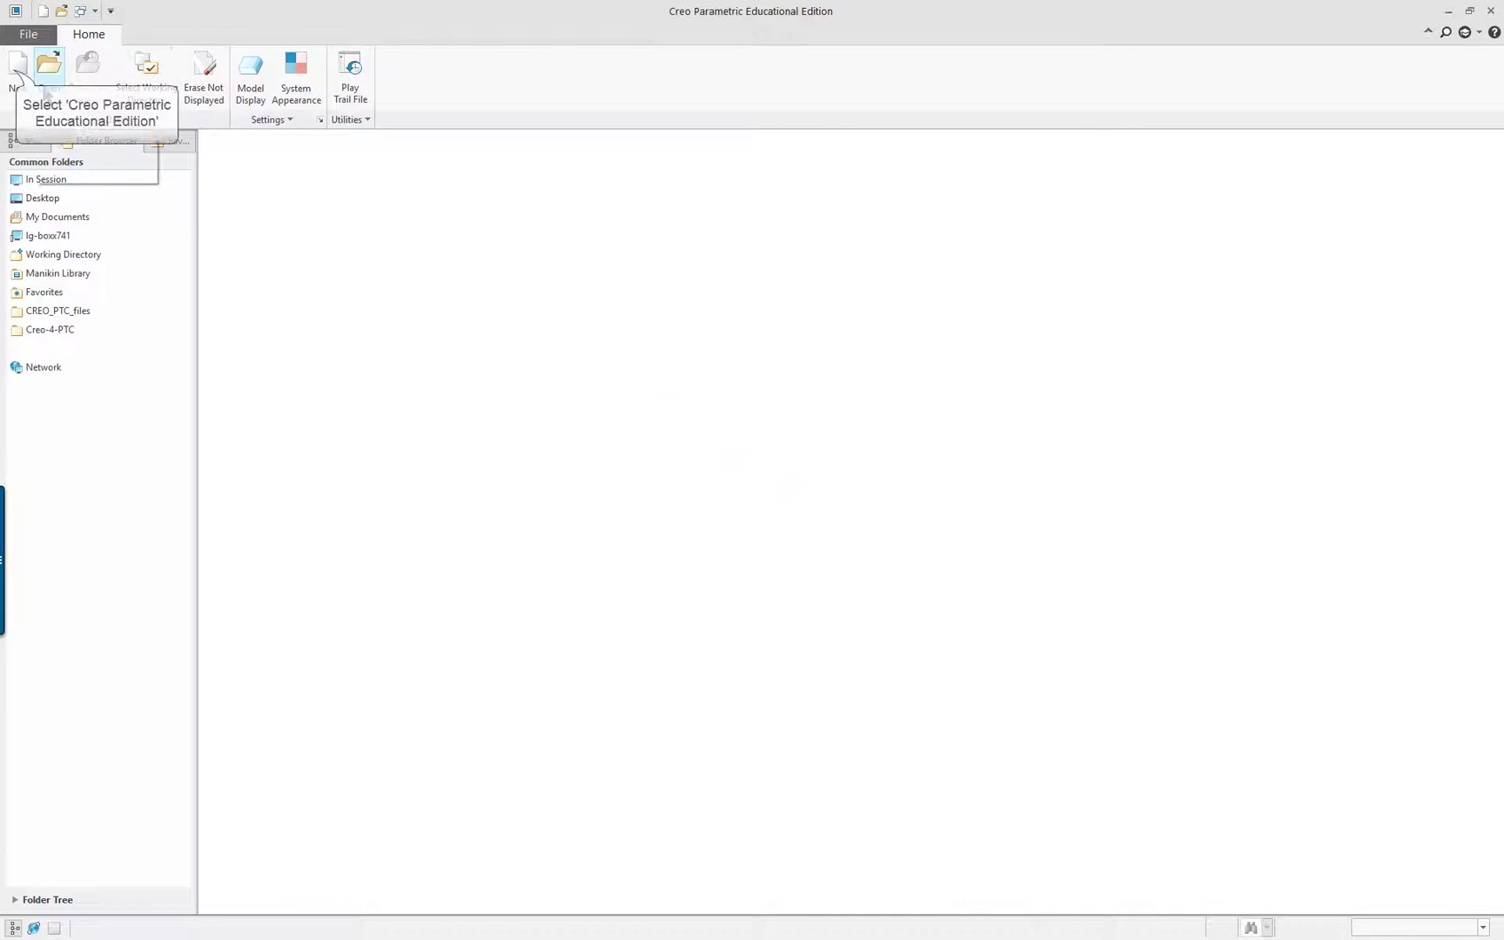
- Create a new part named ball- using the default template
{"action": "left_click", "coordinate": [16, 71]}
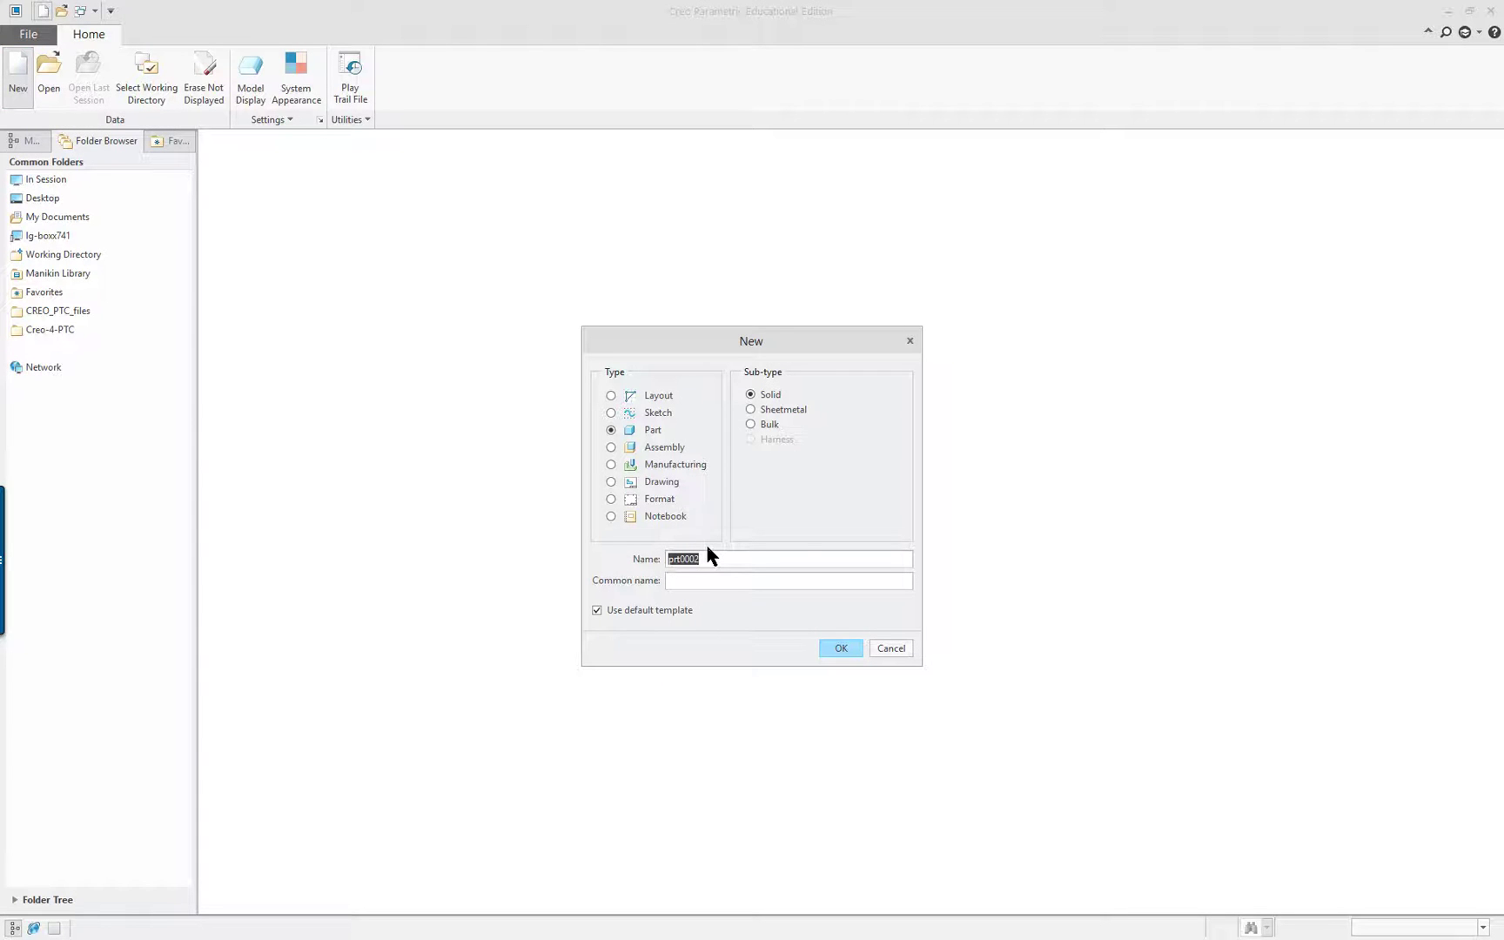
{"action": "type", "text": "ball-"}
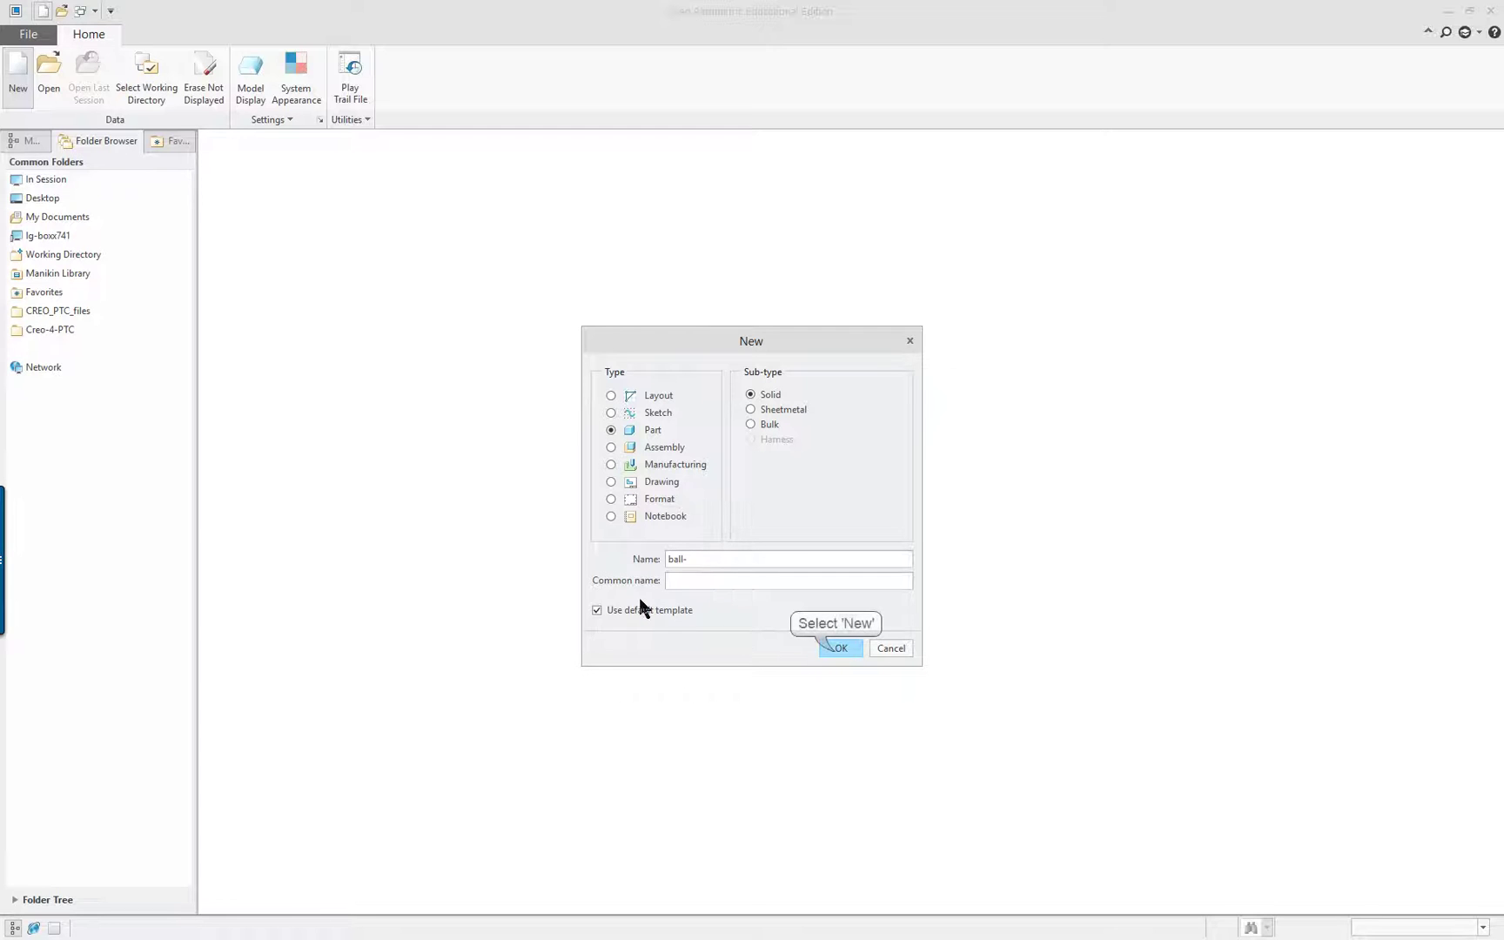
{"action": "left_click", "coordinate": [837, 649]}
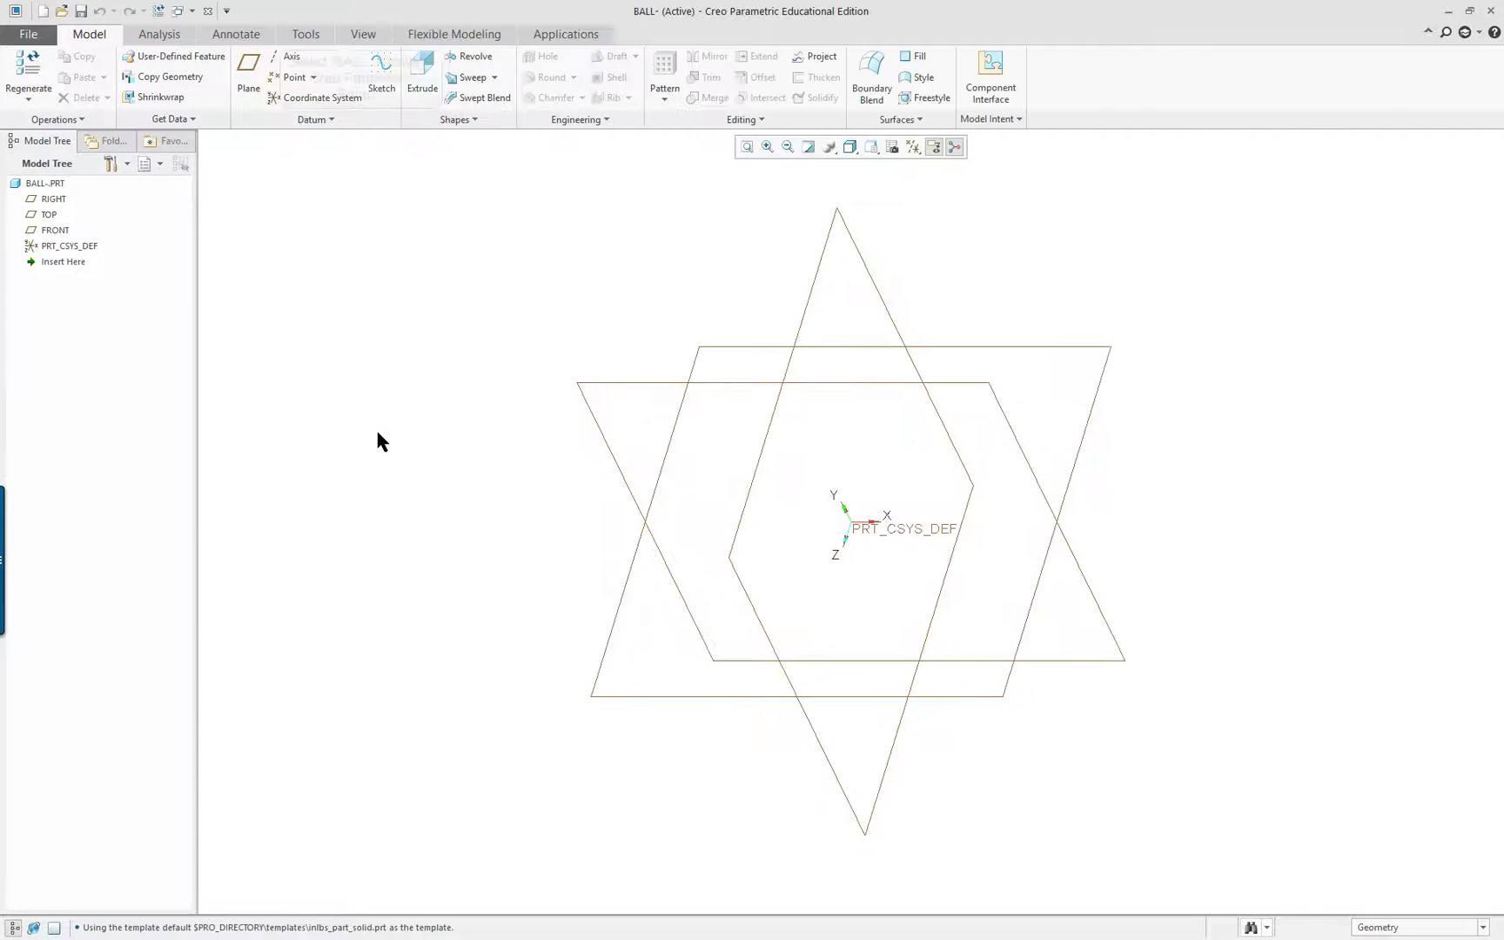
- Toggle plane tags, then pick creo_textbook.pro from Creo-4-PTC for configuration import
{"action": "left_click", "coordinate": [363, 35]}
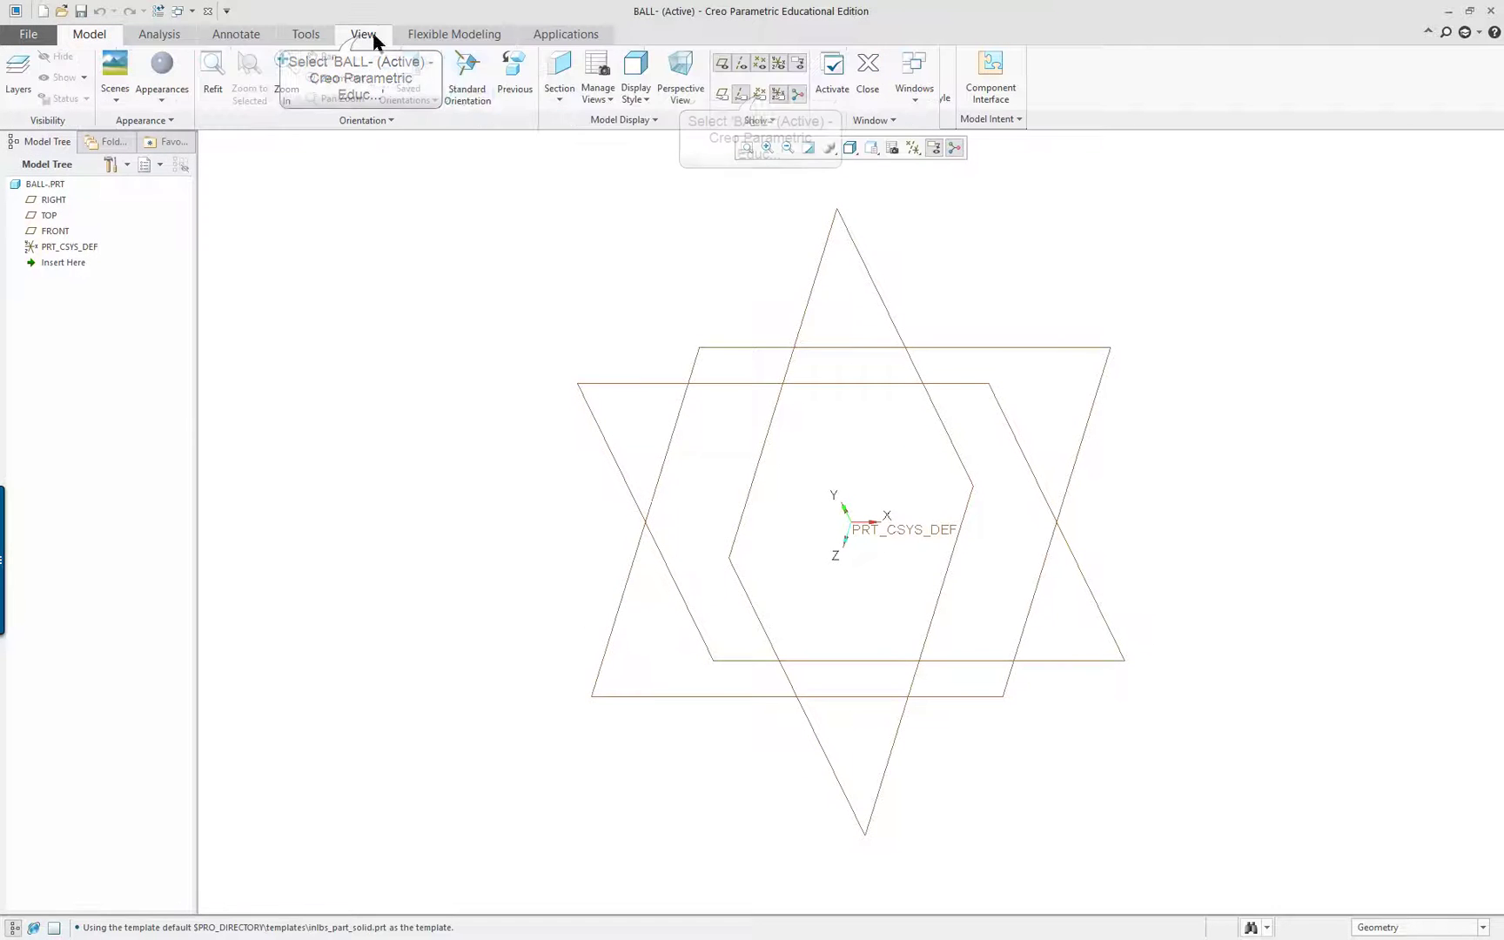
{"action": "left_click", "coordinate": [760, 94]}
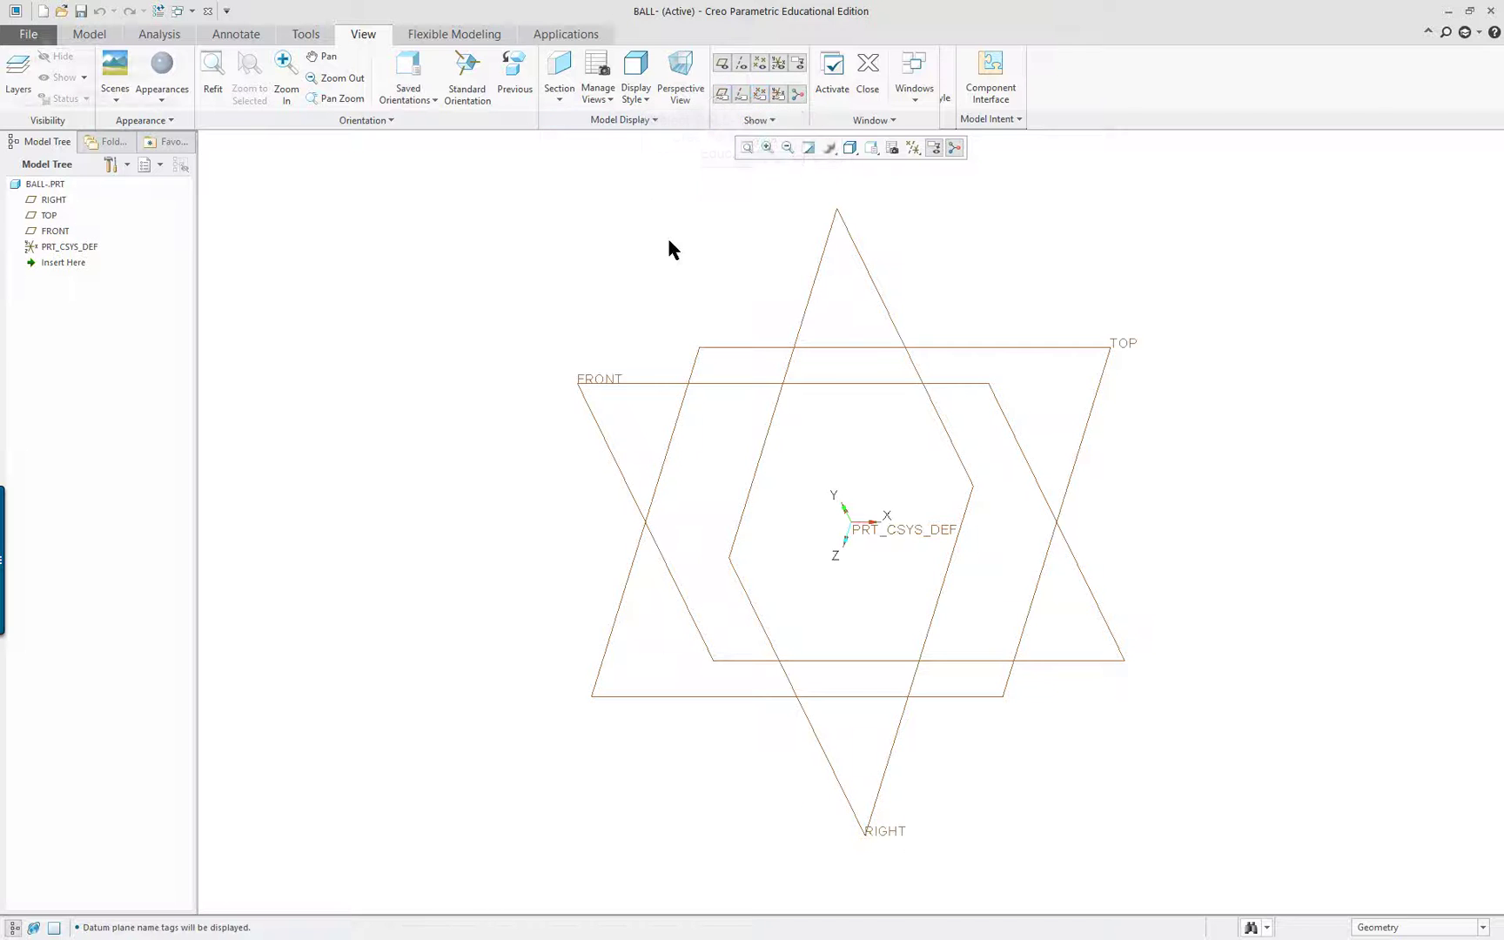
{"action": "left_click", "coordinate": [28, 34]}
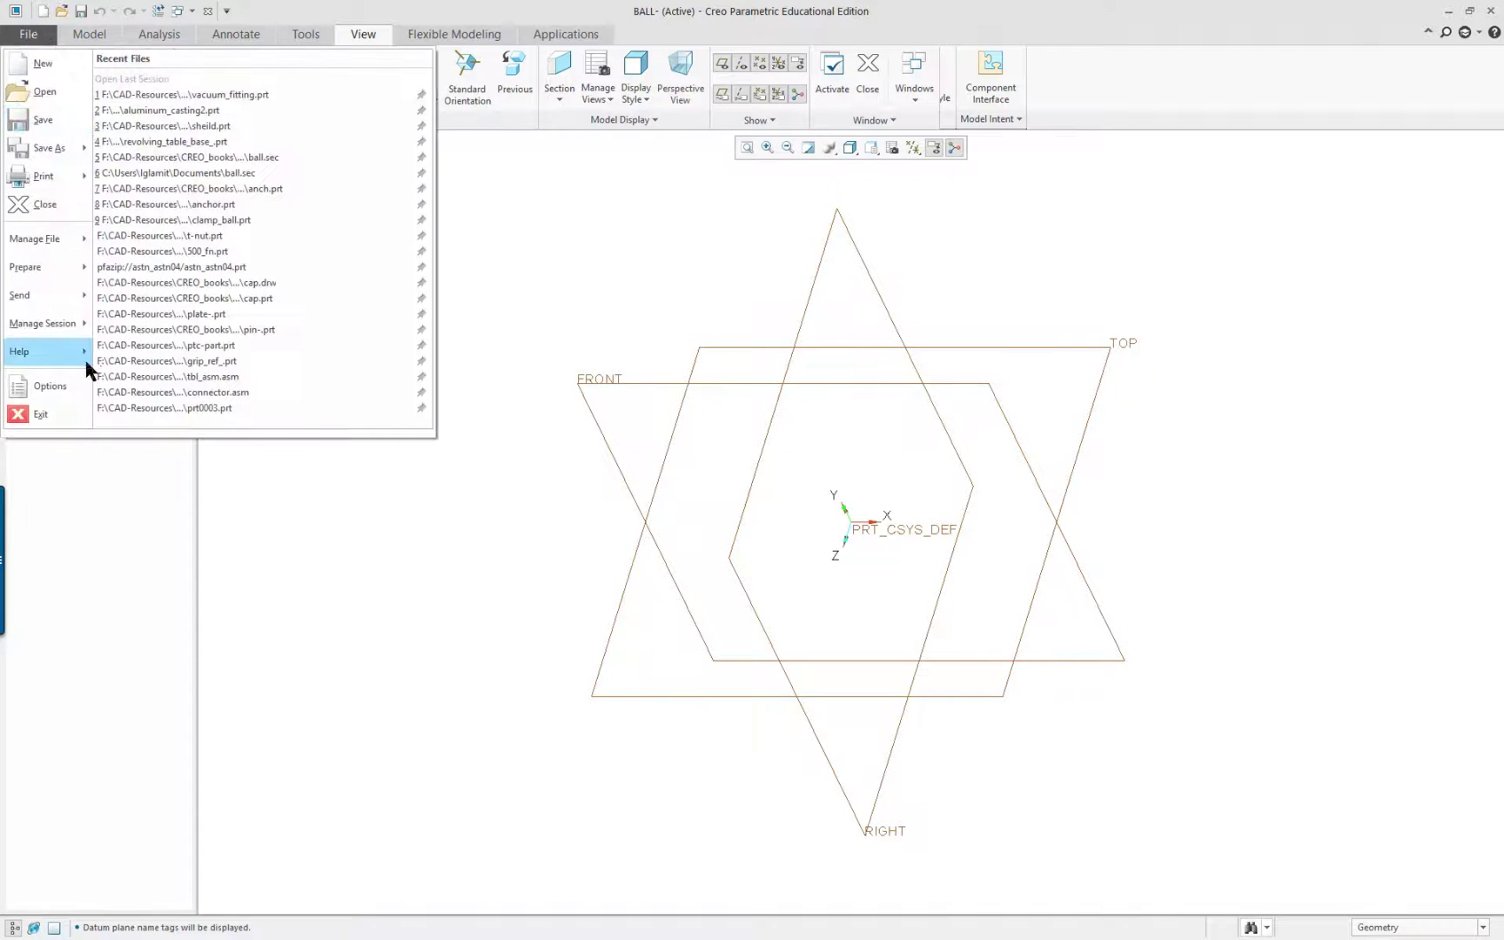
{"action": "left_click", "coordinate": [54, 394]}
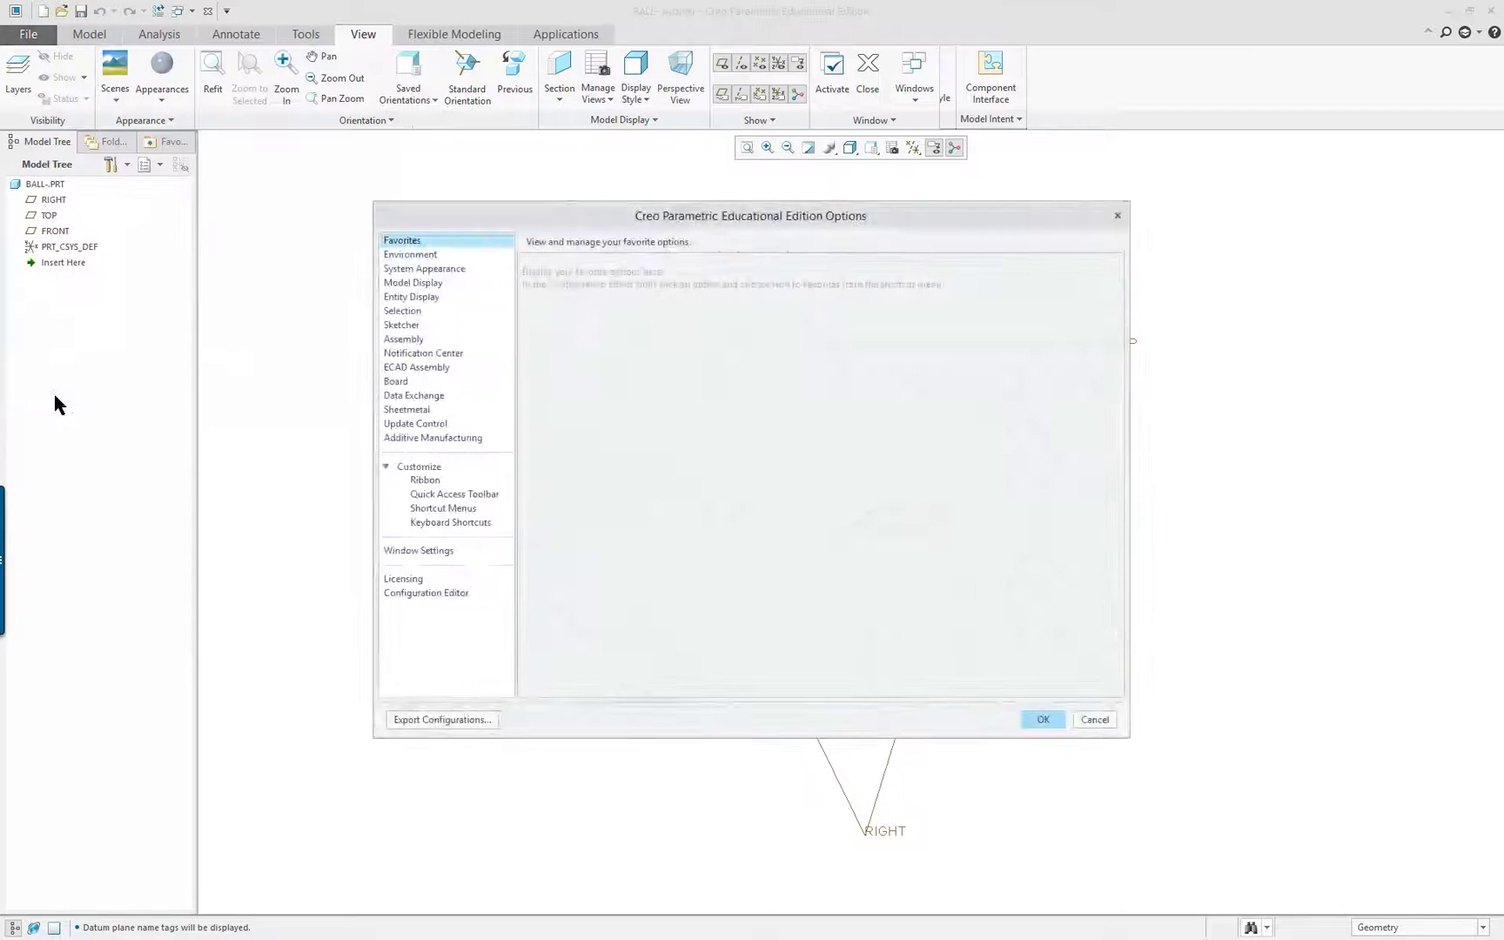
{"action": "left_click", "coordinate": [462, 591]}
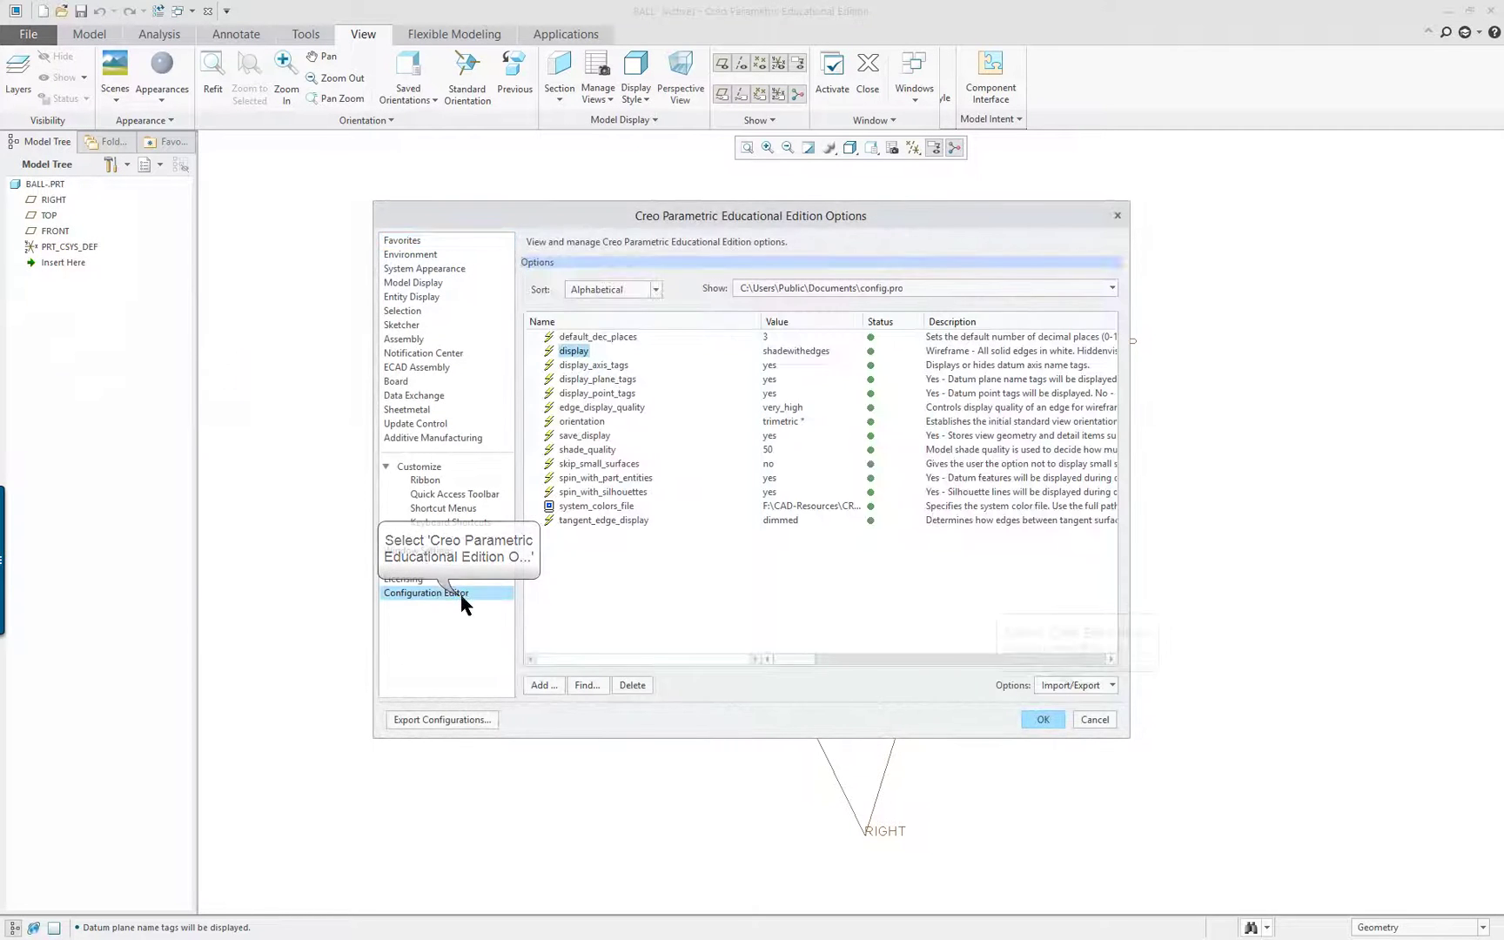
{"action": "left_click", "coordinate": [1078, 687]}
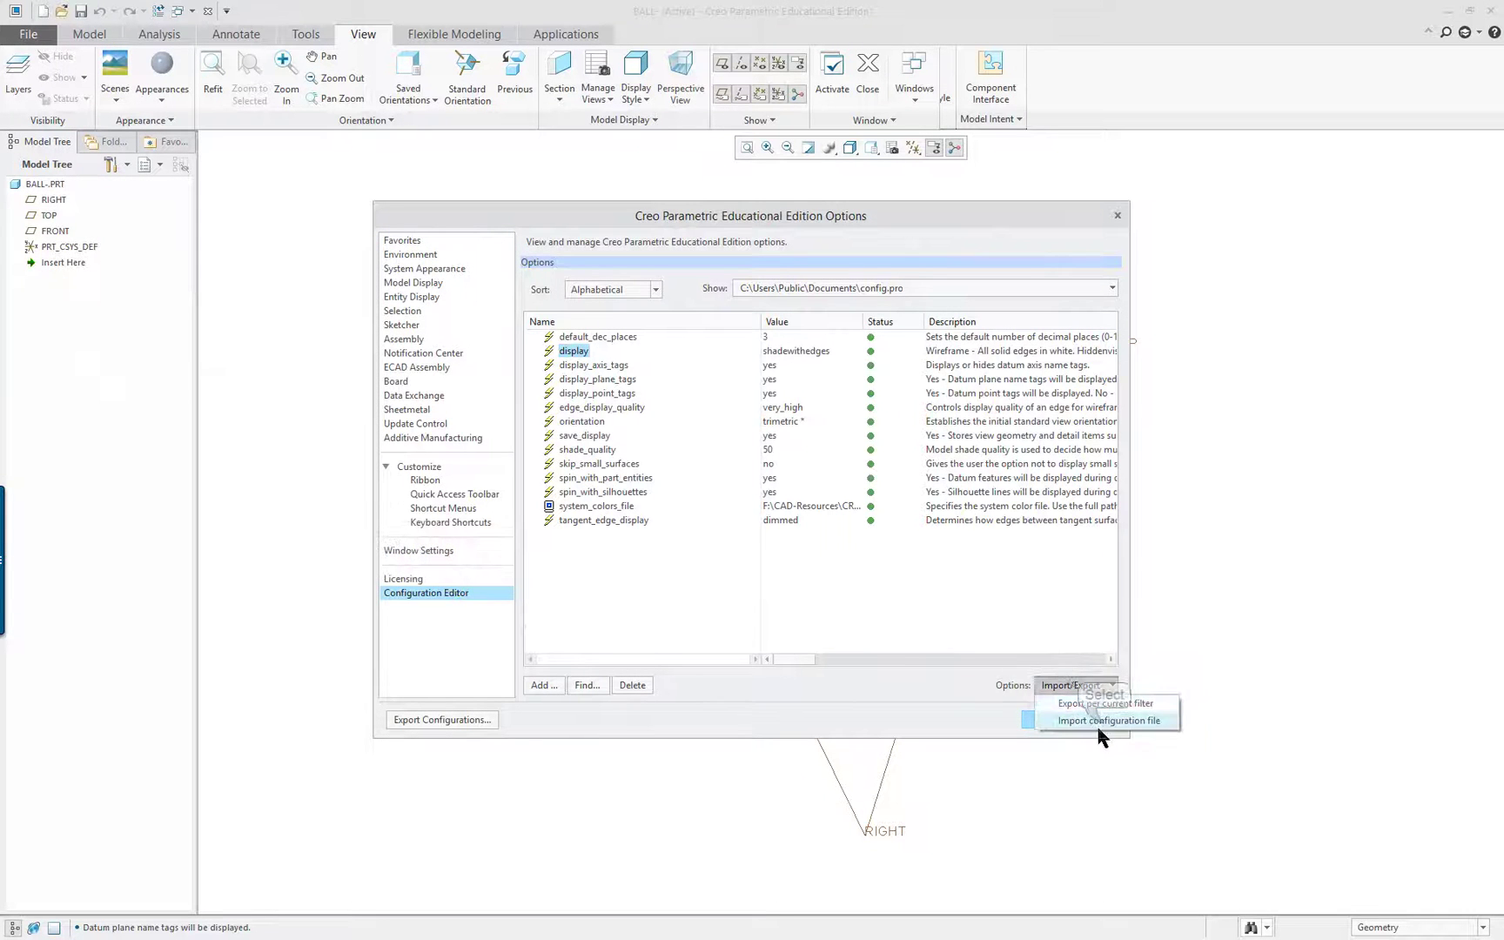
{"action": "left_click", "coordinate": [1104, 722]}
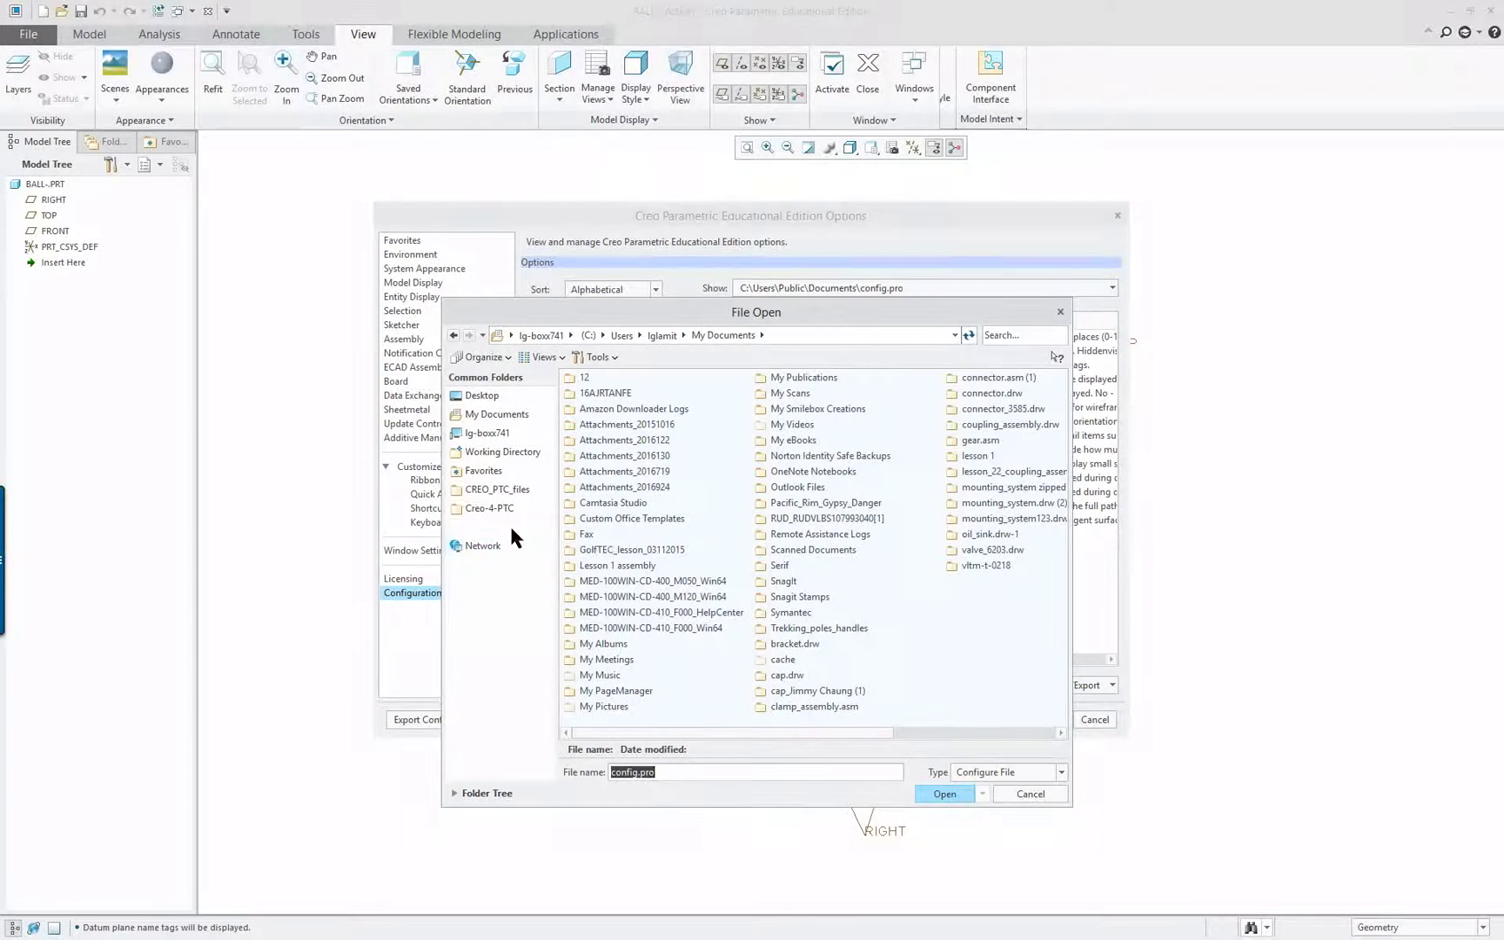
{"action": "left_click", "coordinate": [488, 509]}
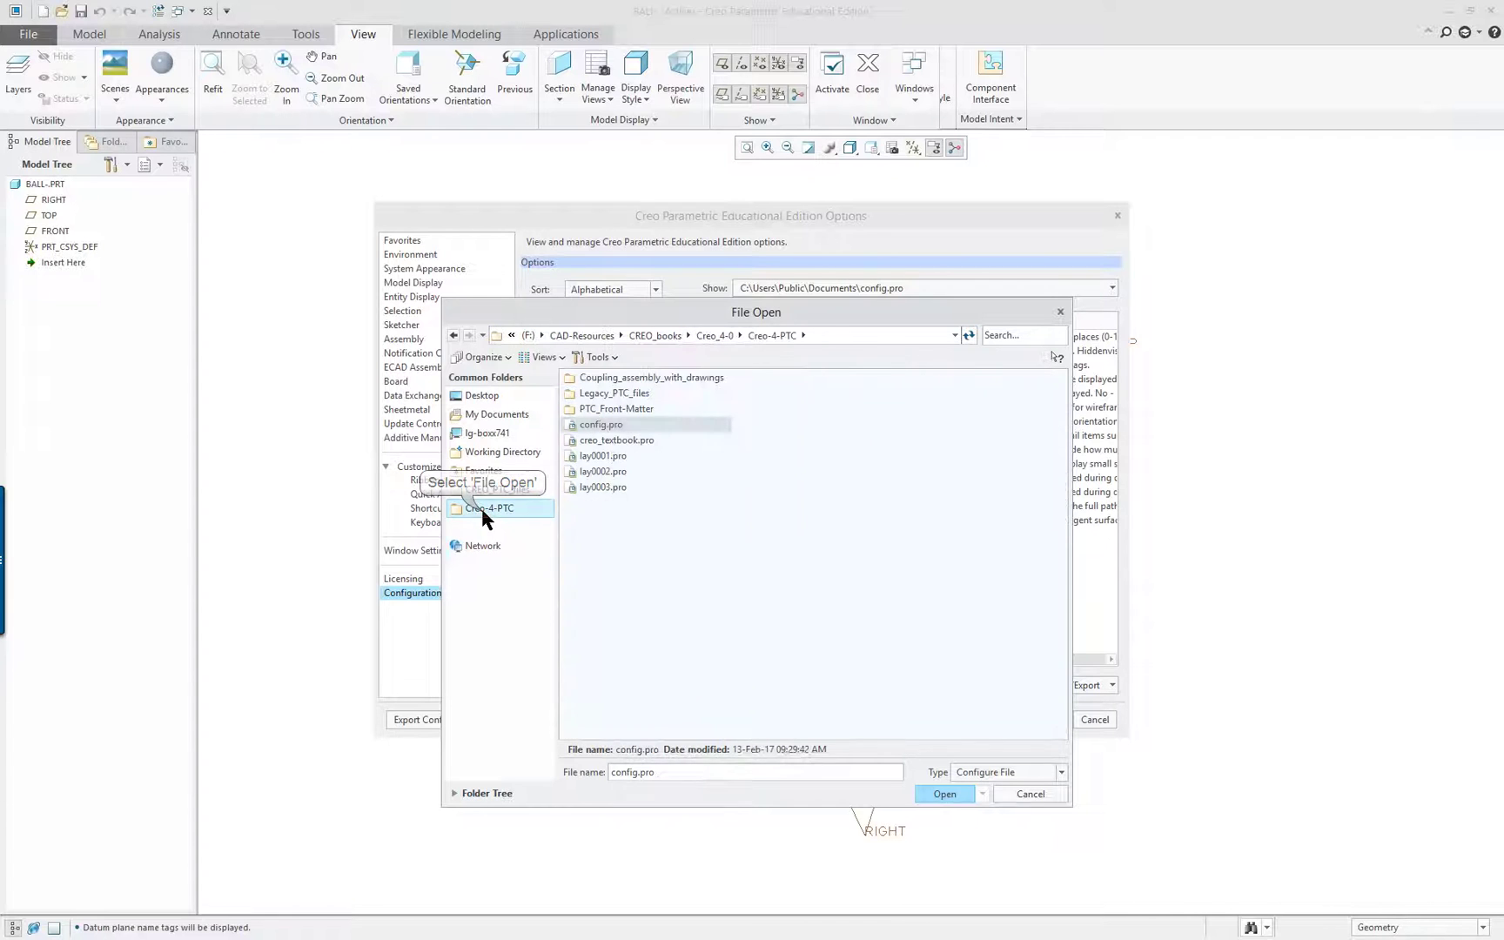
{"action": "left_click", "coordinate": [620, 440]}
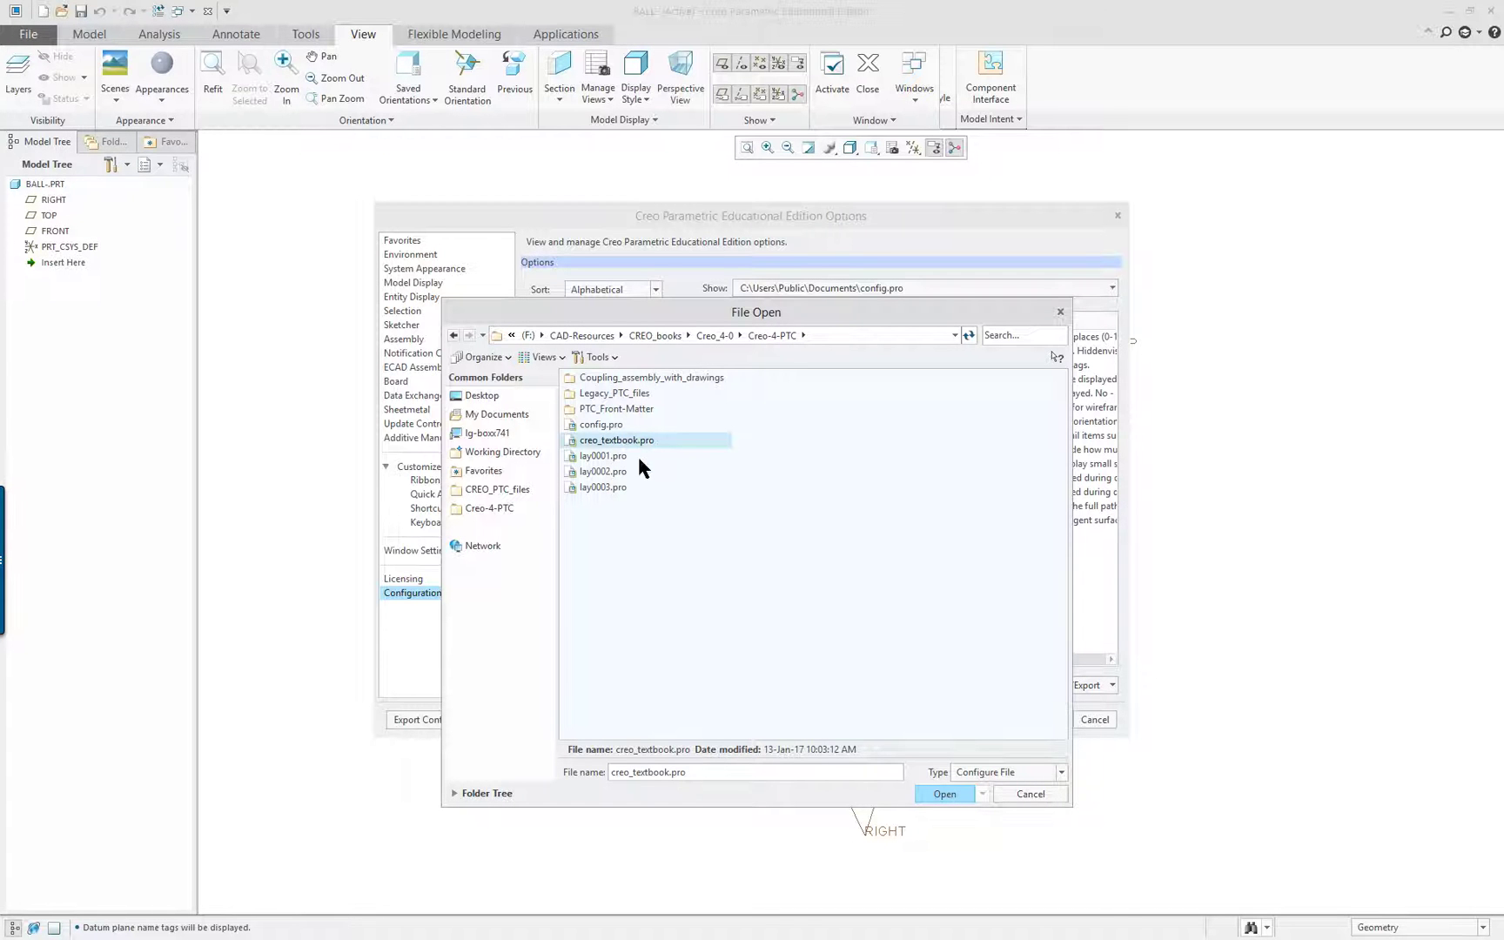
- Load creo_textbook.pro, apply and confirm the options, and turn plane tags back on
{"action": "left_click", "coordinate": [945, 794]}
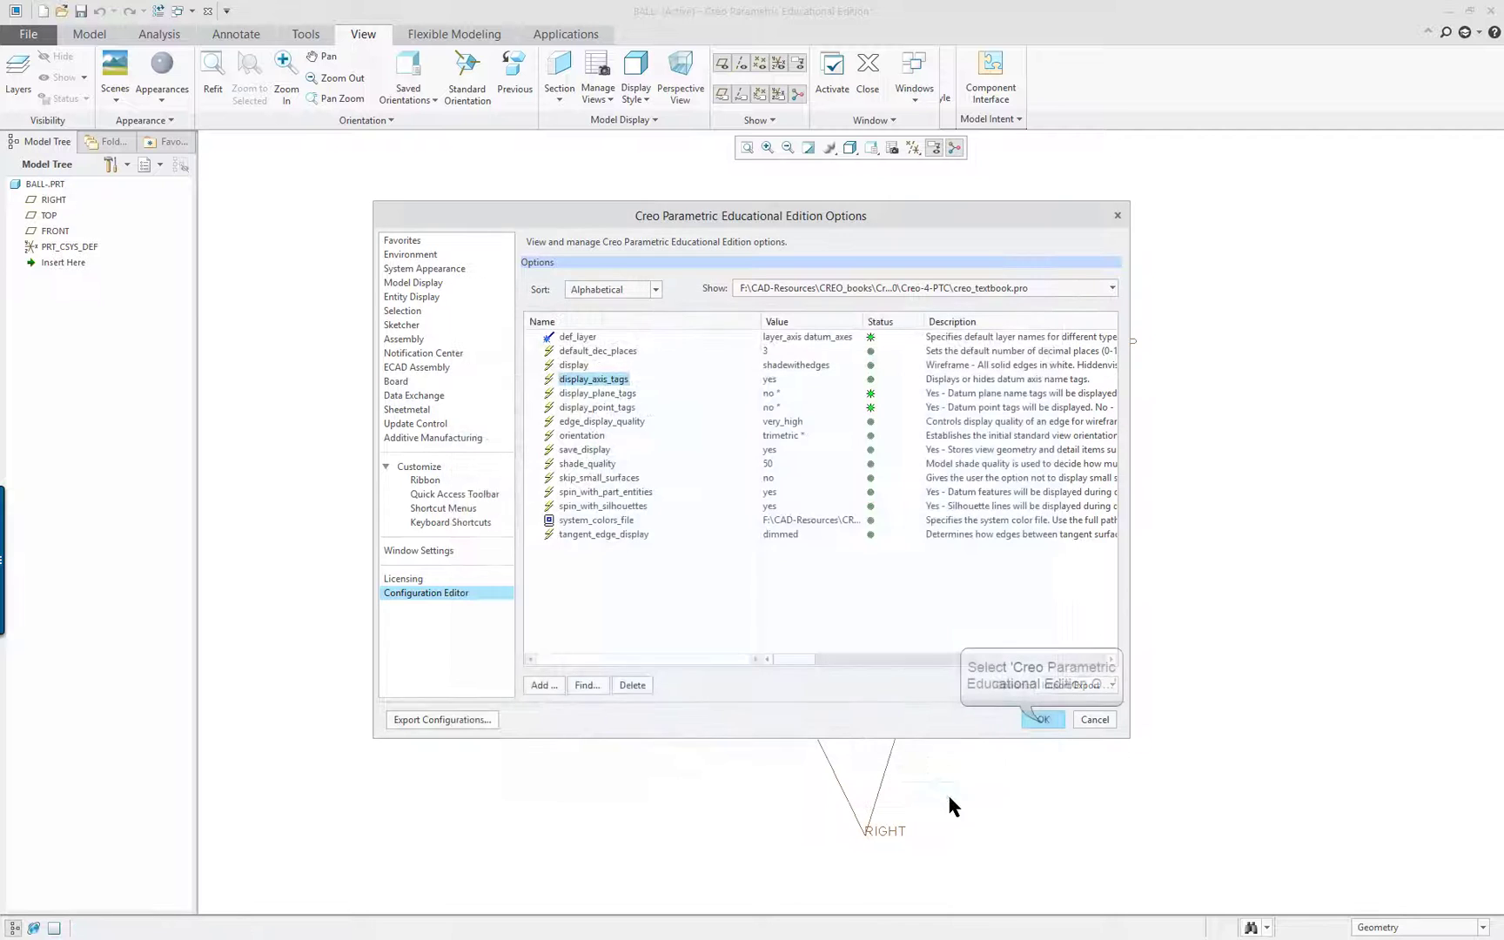
{"action": "left_click", "coordinate": [1042, 721]}
{"action": "left_click", "coordinate": [808, 555]}
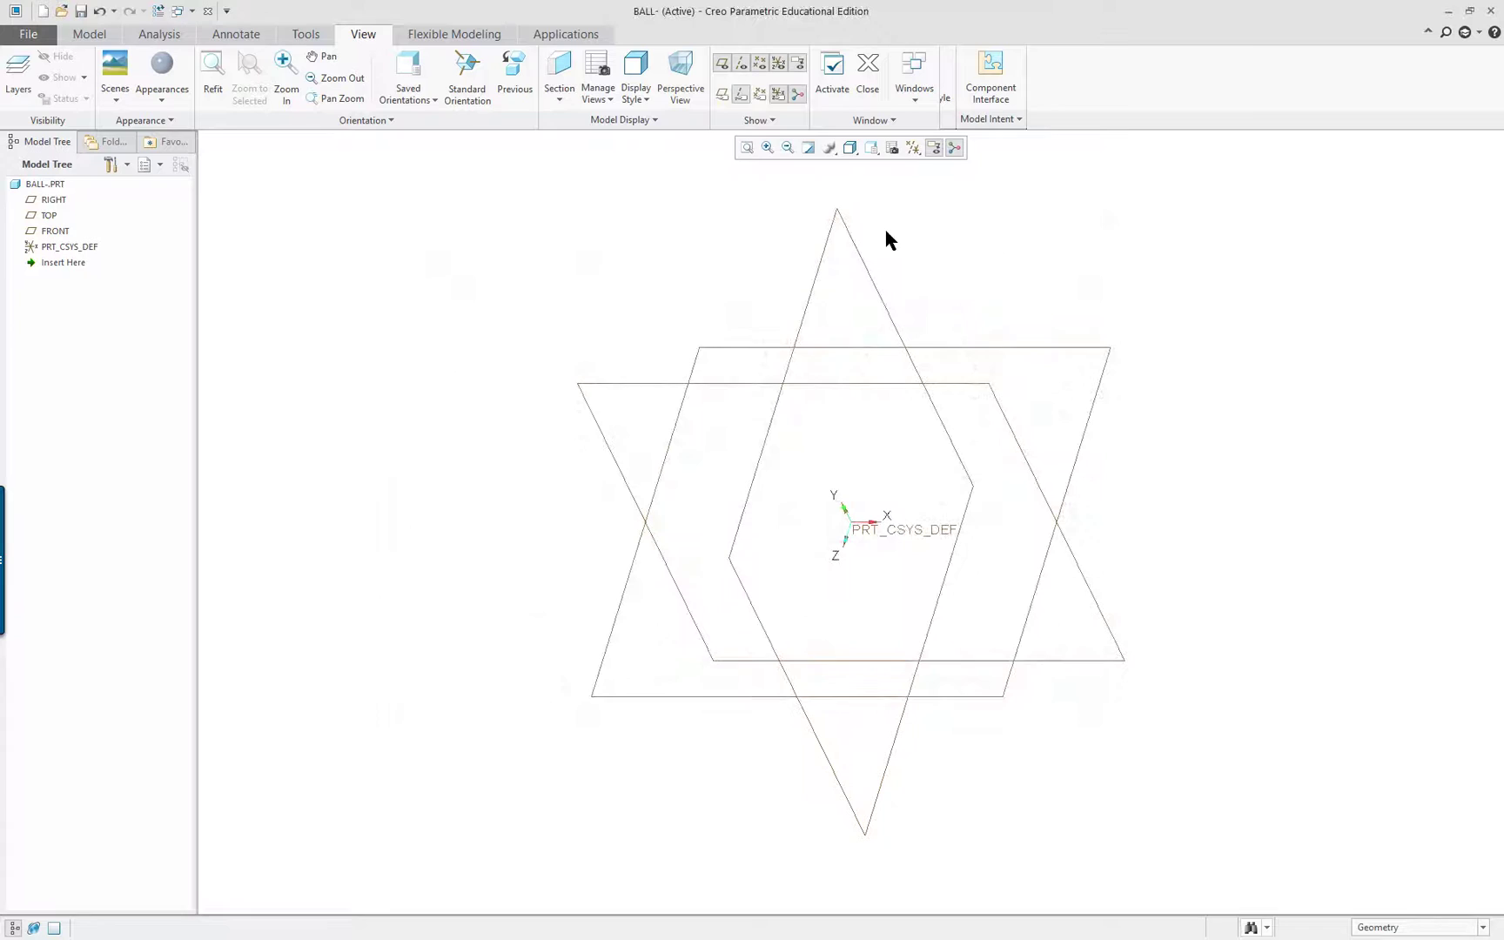
{"action": "left_click", "coordinate": [721, 94]}
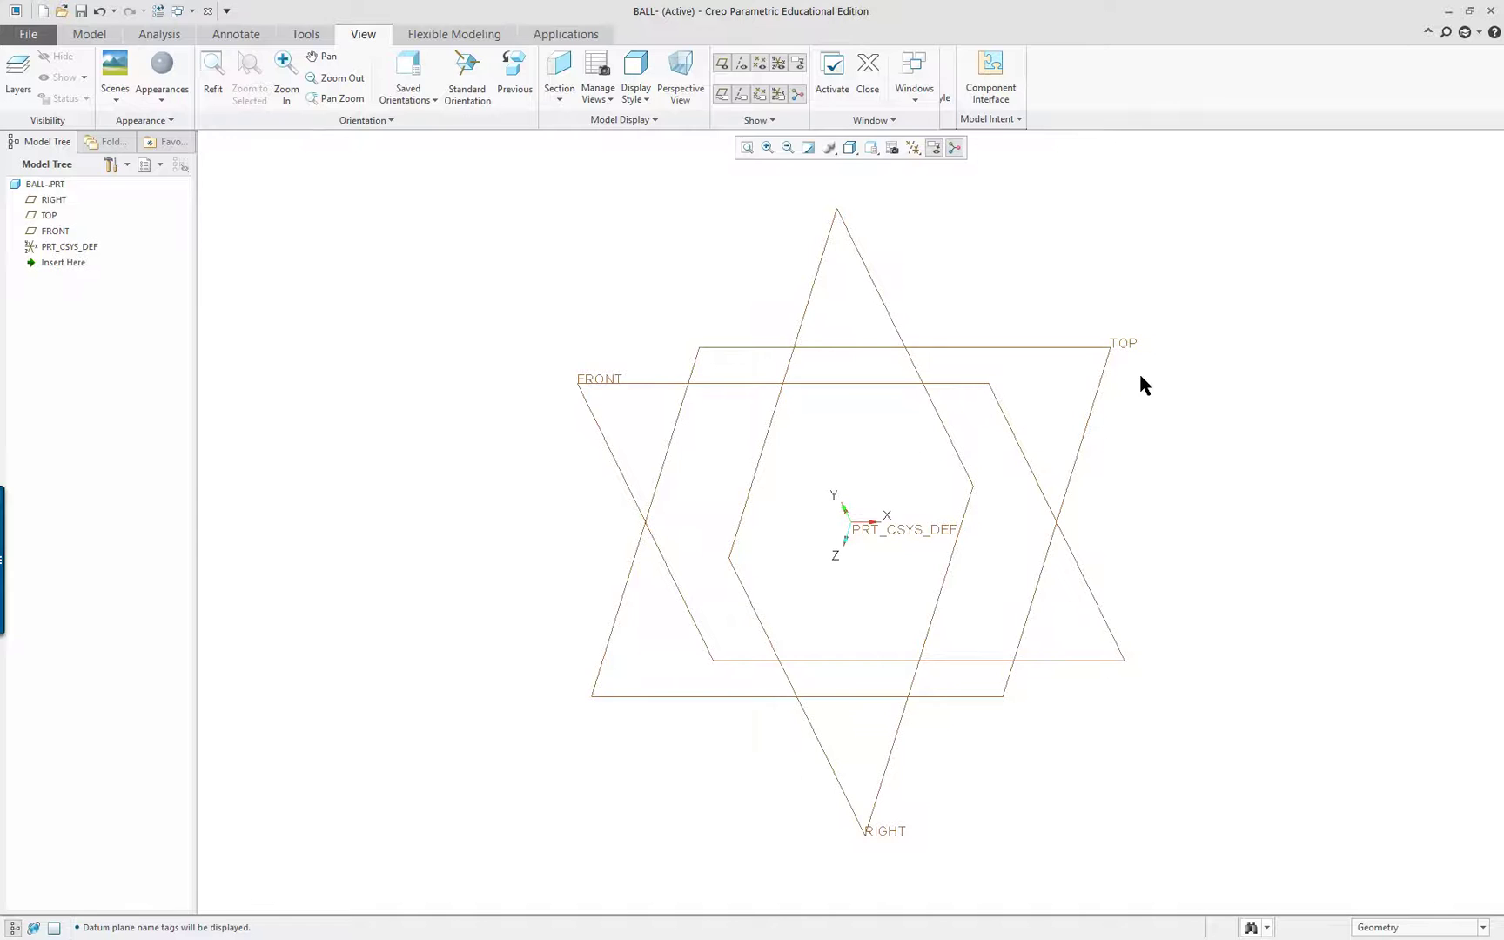
- Enable placement folders, suppressed objects and copied references in the model tree filters
{"action": "left_click", "coordinate": [118, 165]}
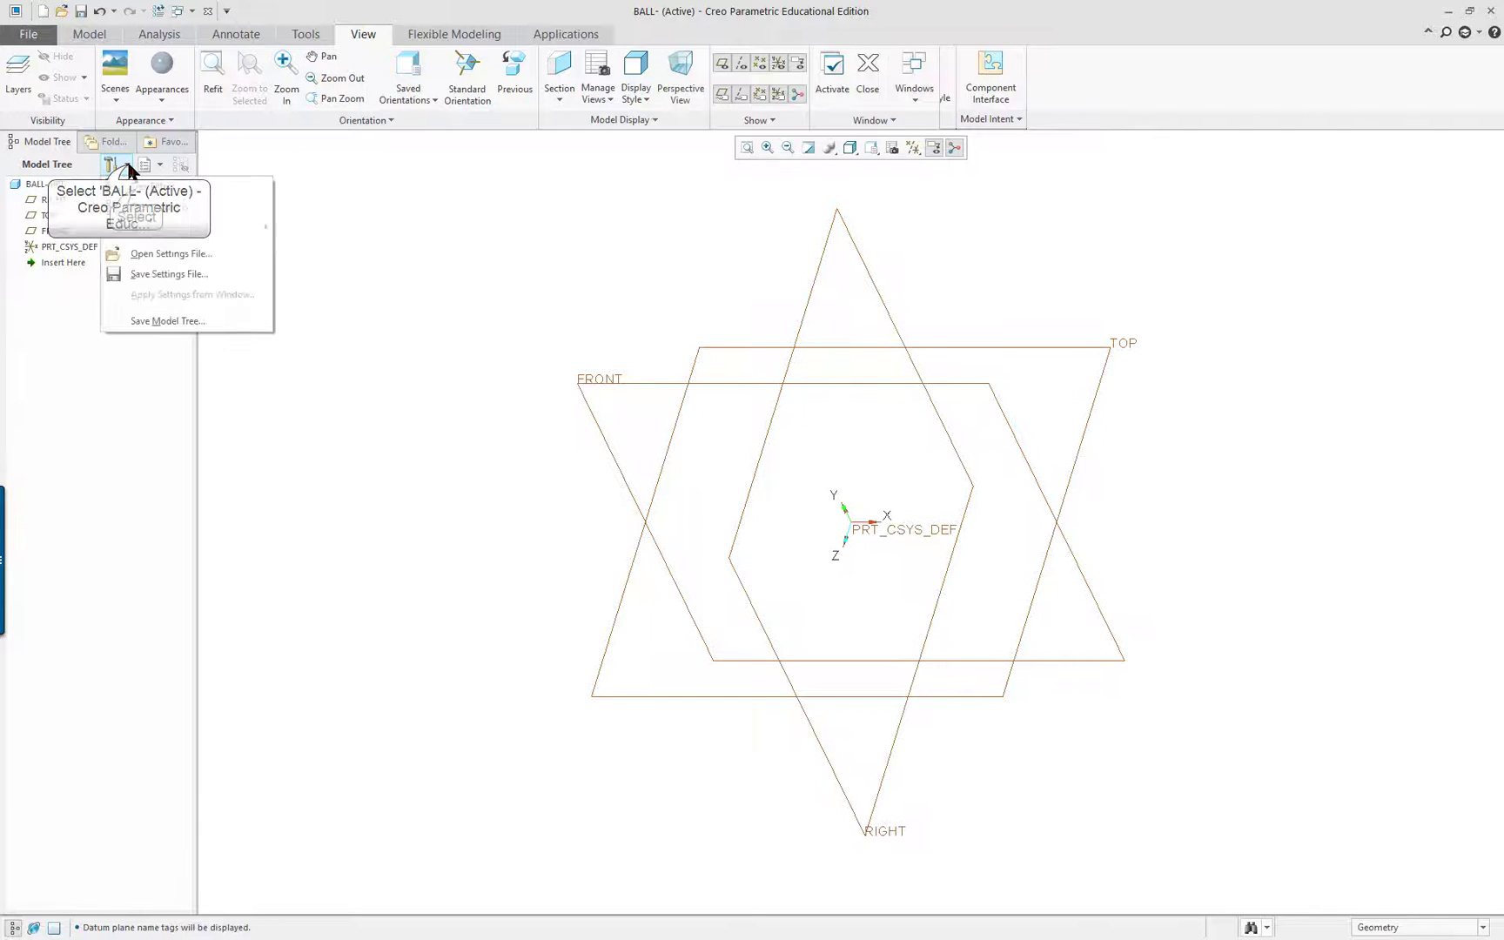
{"action": "left_click", "coordinate": [137, 188]}
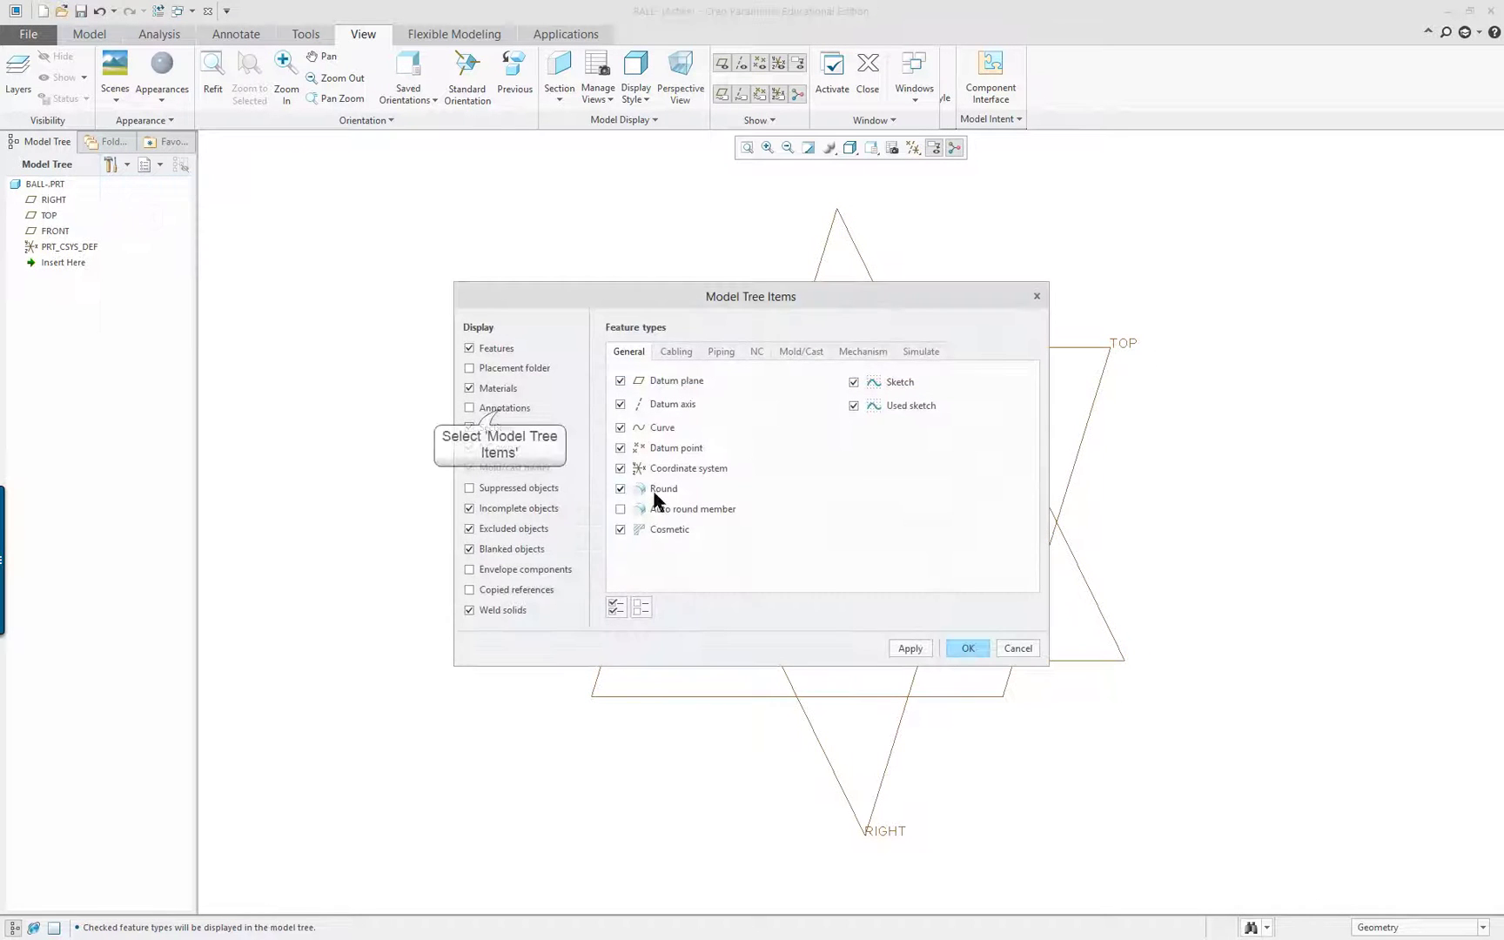
{"action": "left_click", "coordinate": [490, 369]}
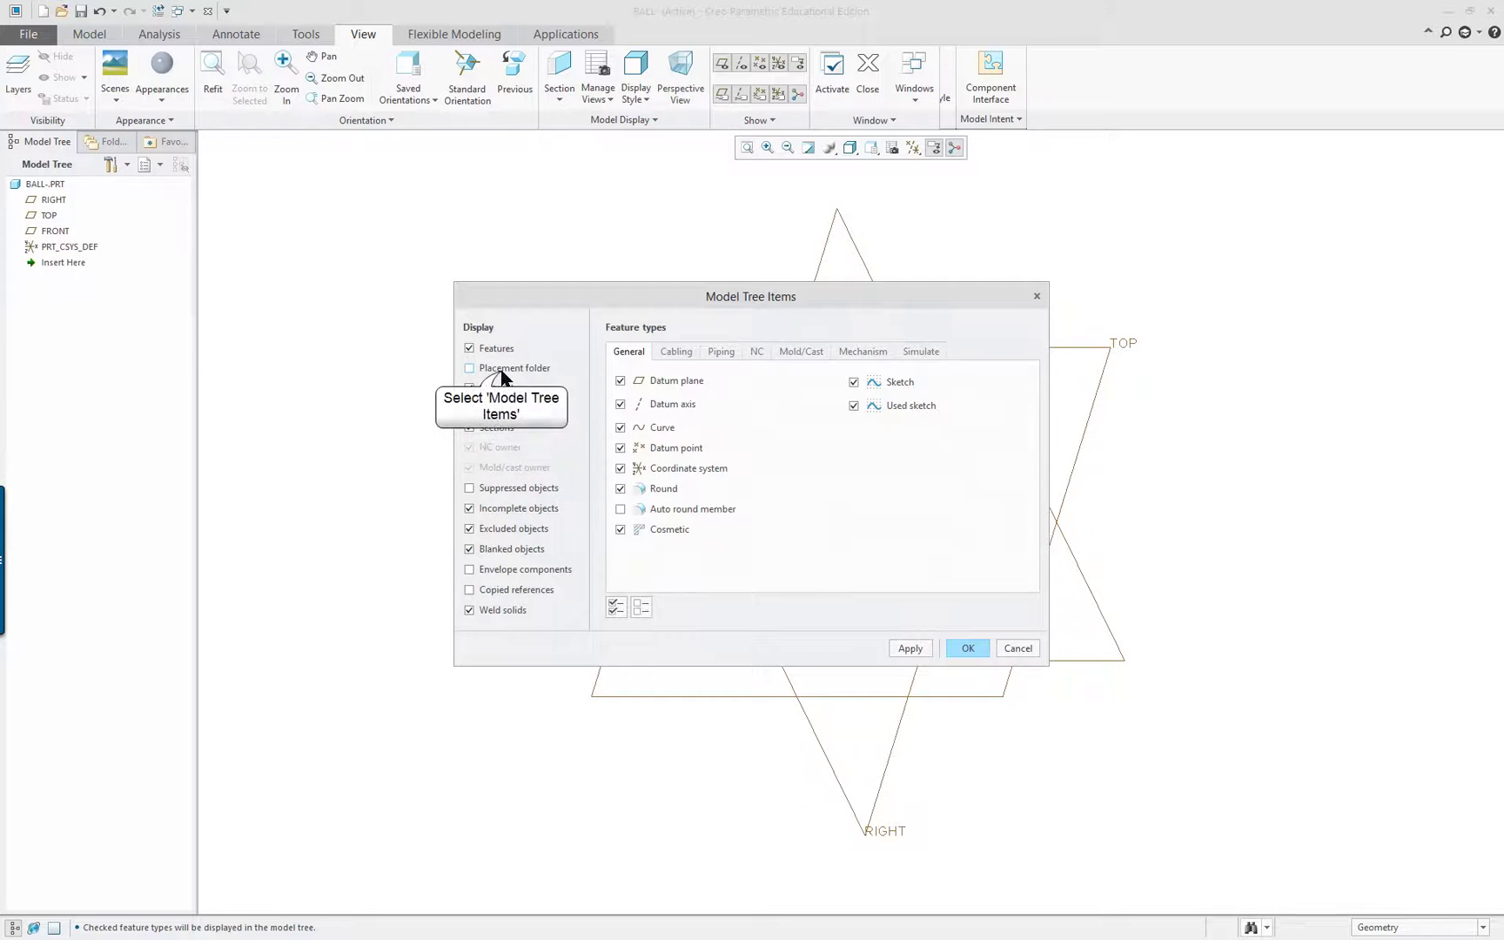
{"action": "left_click", "coordinate": [497, 487]}
{"action": "left_click", "coordinate": [494, 589]}
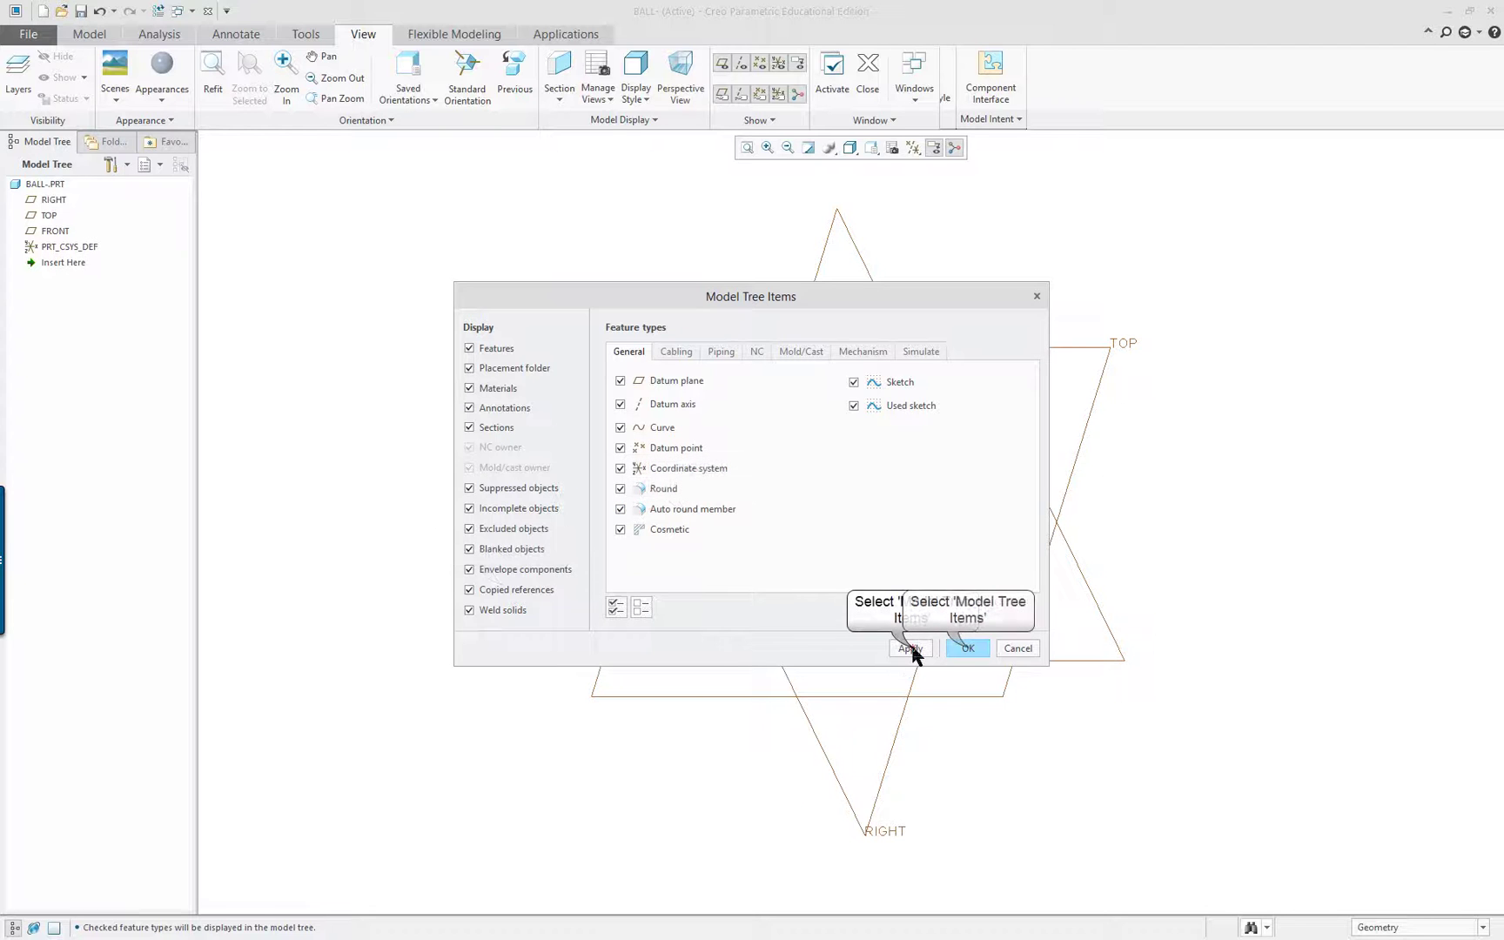
{"action": "left_click", "coordinate": [964, 649]}
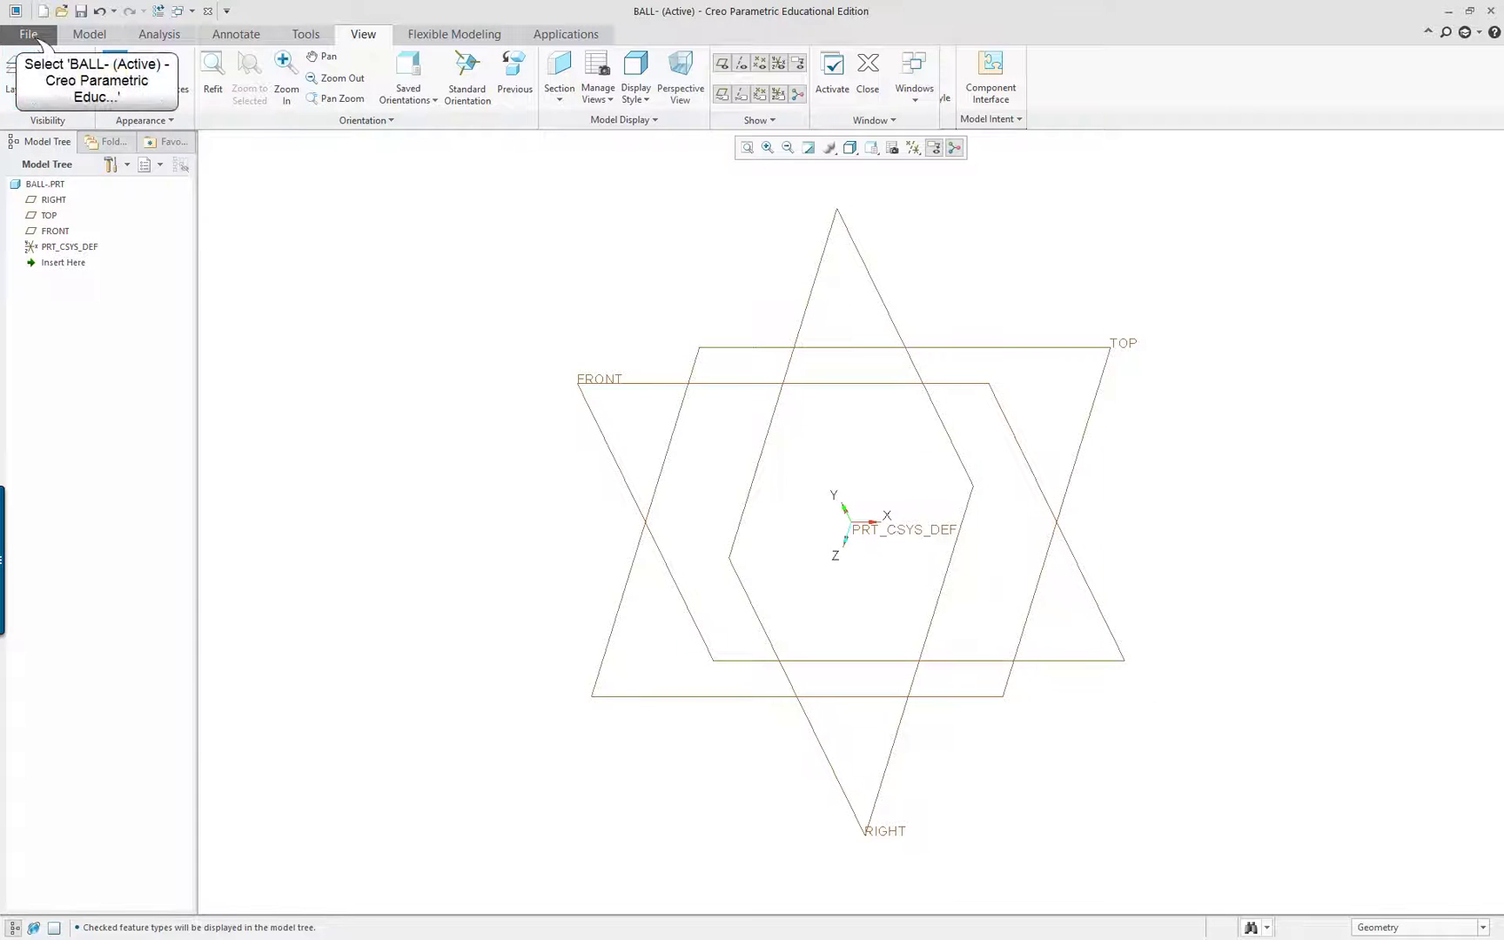
- Open BALL-'s model properties and start changing its material
{"action": "left_click", "coordinate": [33, 40]}
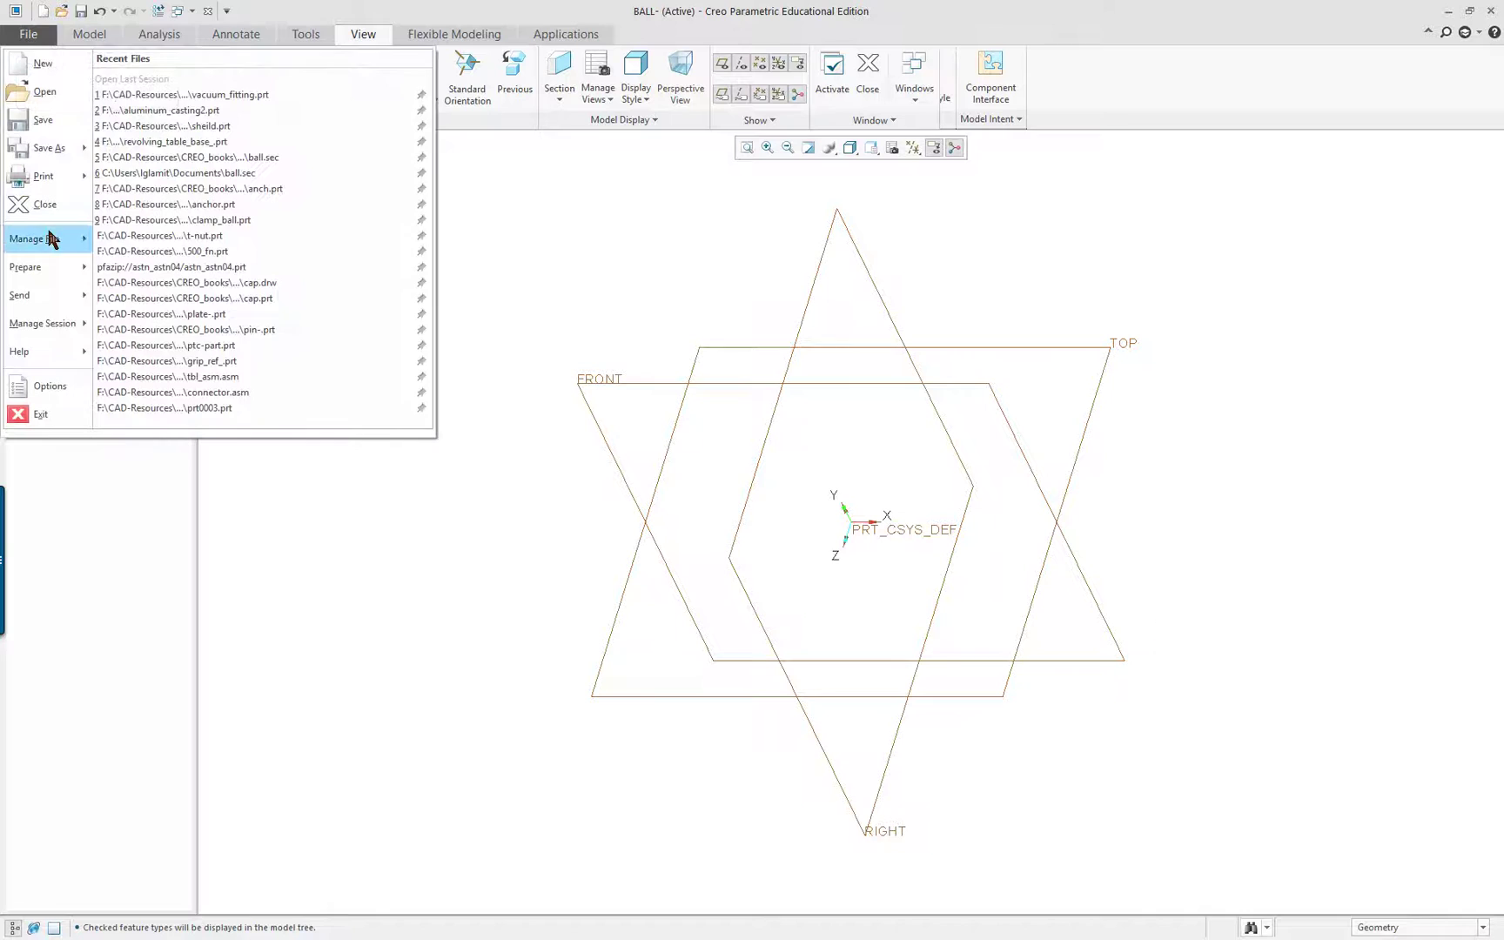
{"action": "mouse_move", "coordinate": [52, 241]}
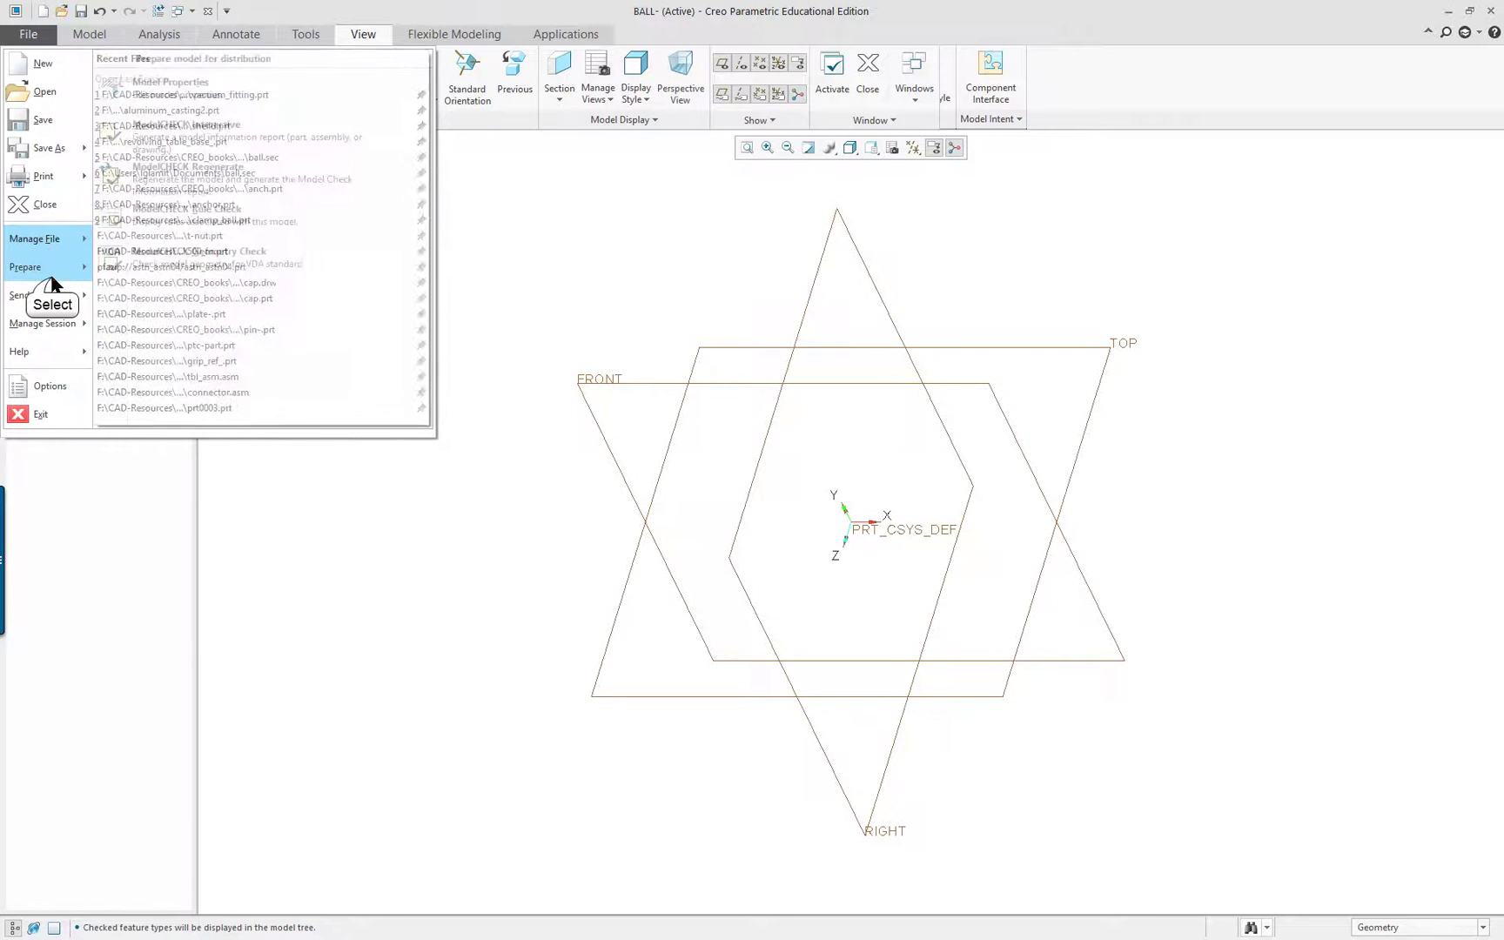
{"action": "mouse_move", "coordinate": [51, 272]}
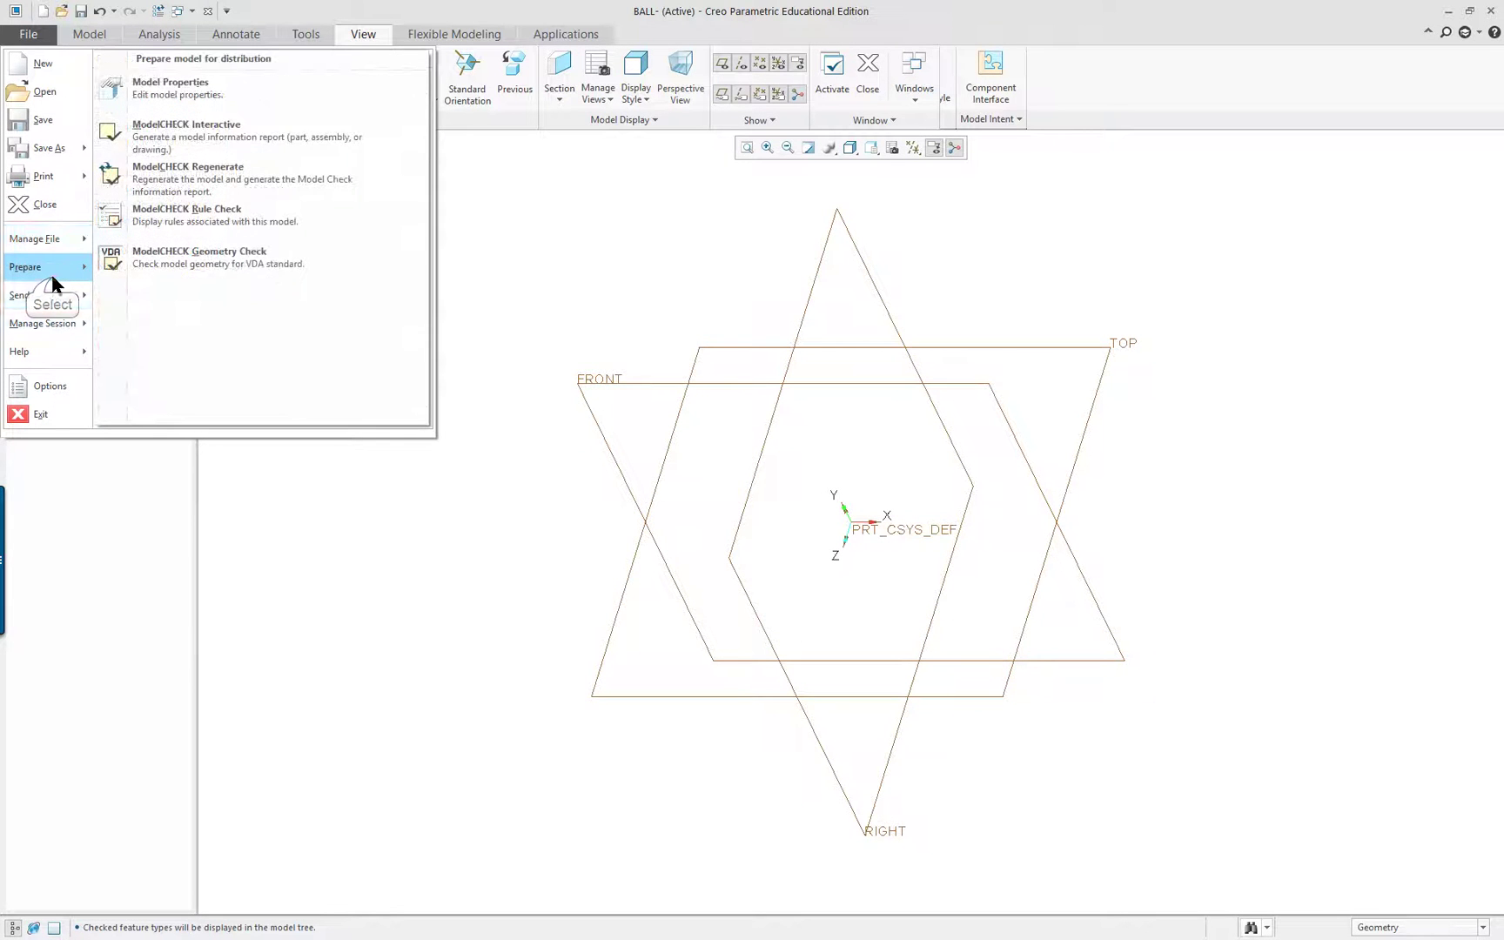
{"action": "left_click", "coordinate": [183, 89]}
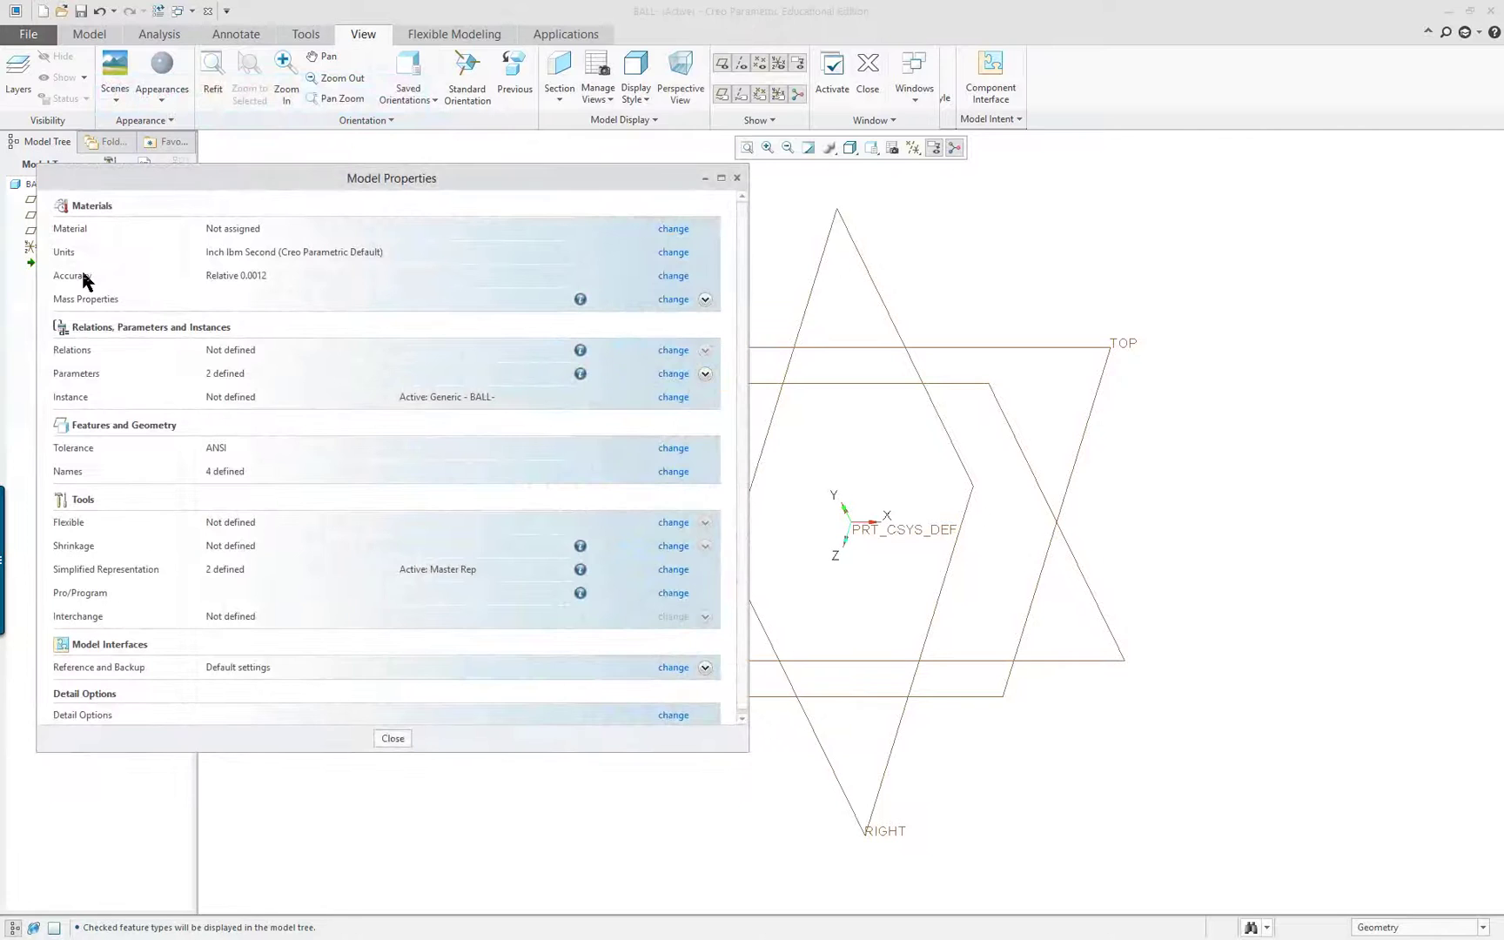
{"action": "left_click", "coordinate": [675, 230]}
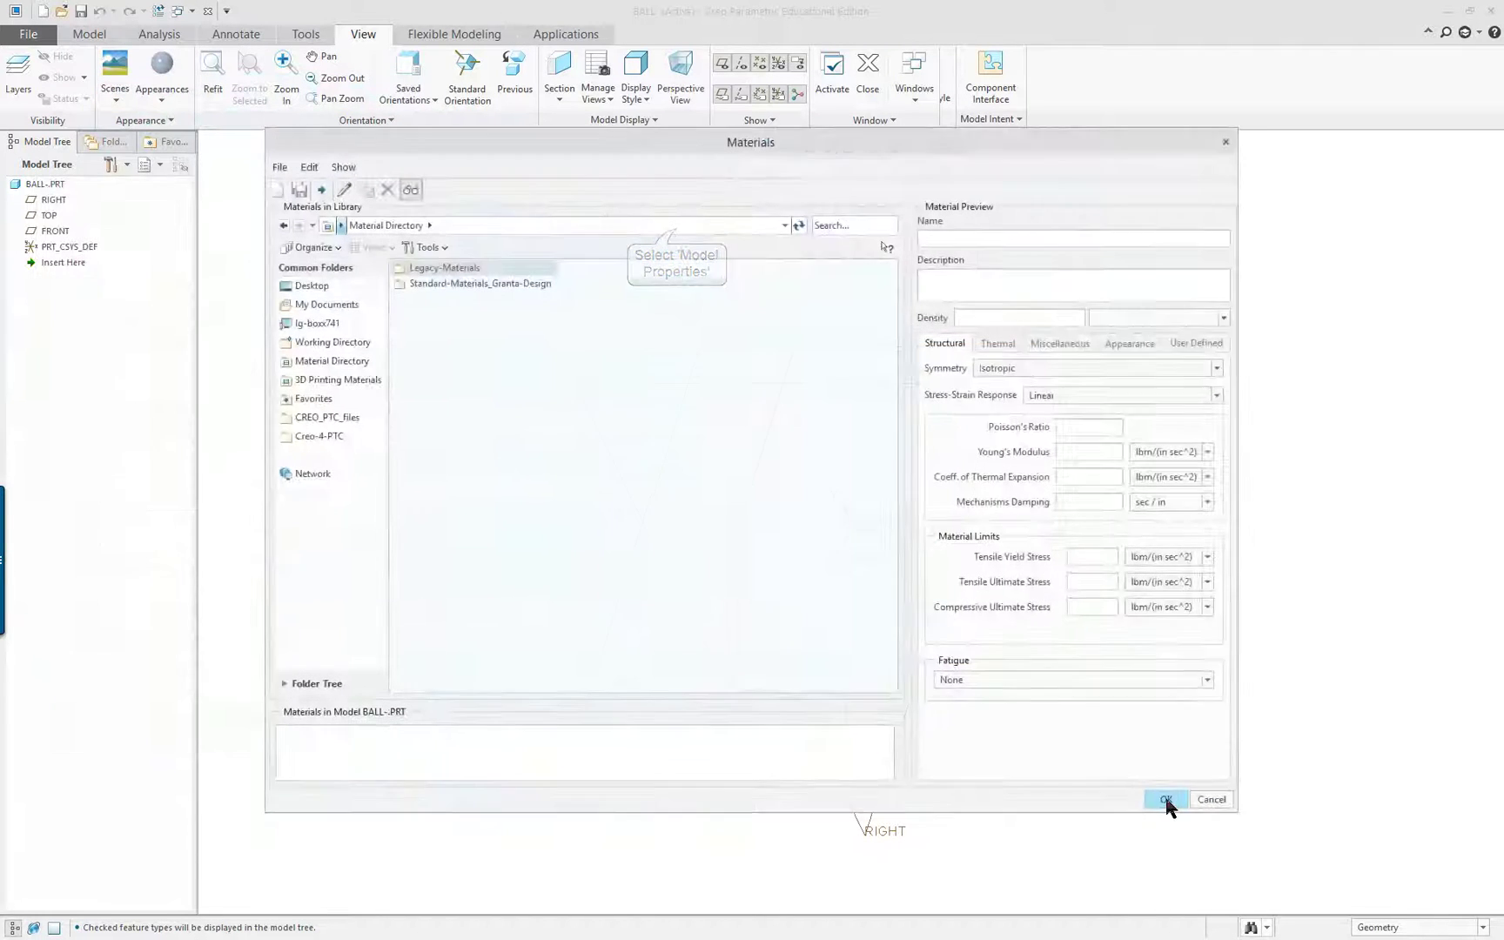
- Cancel the materials library without assigning anything and close Model Properties
{"action": "left_click", "coordinate": [1213, 800]}
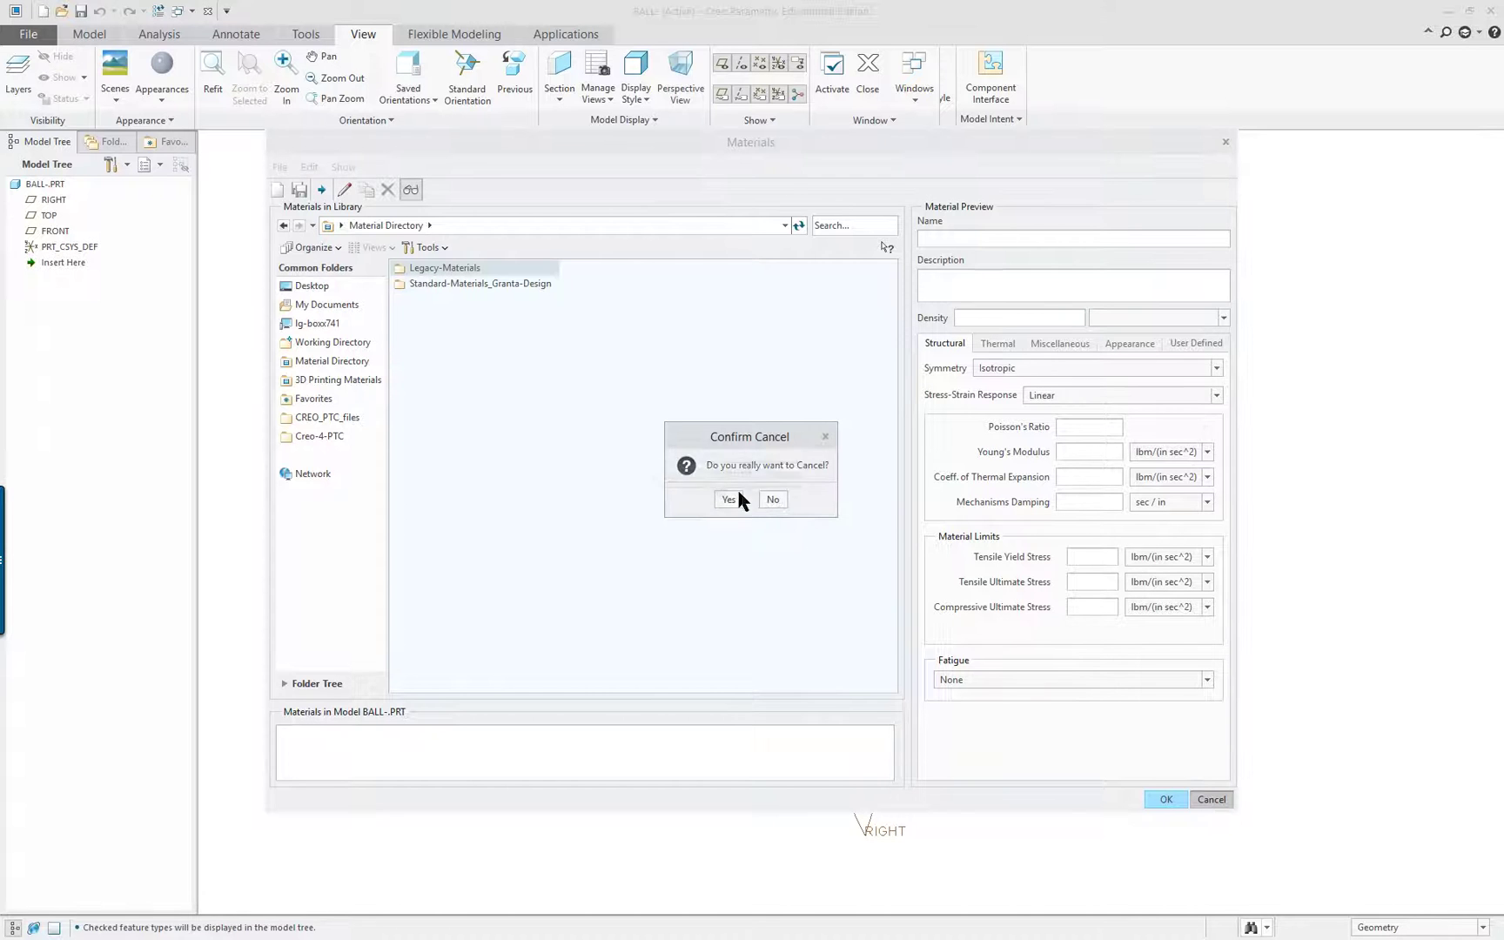
{"action": "left_click", "coordinate": [730, 498]}
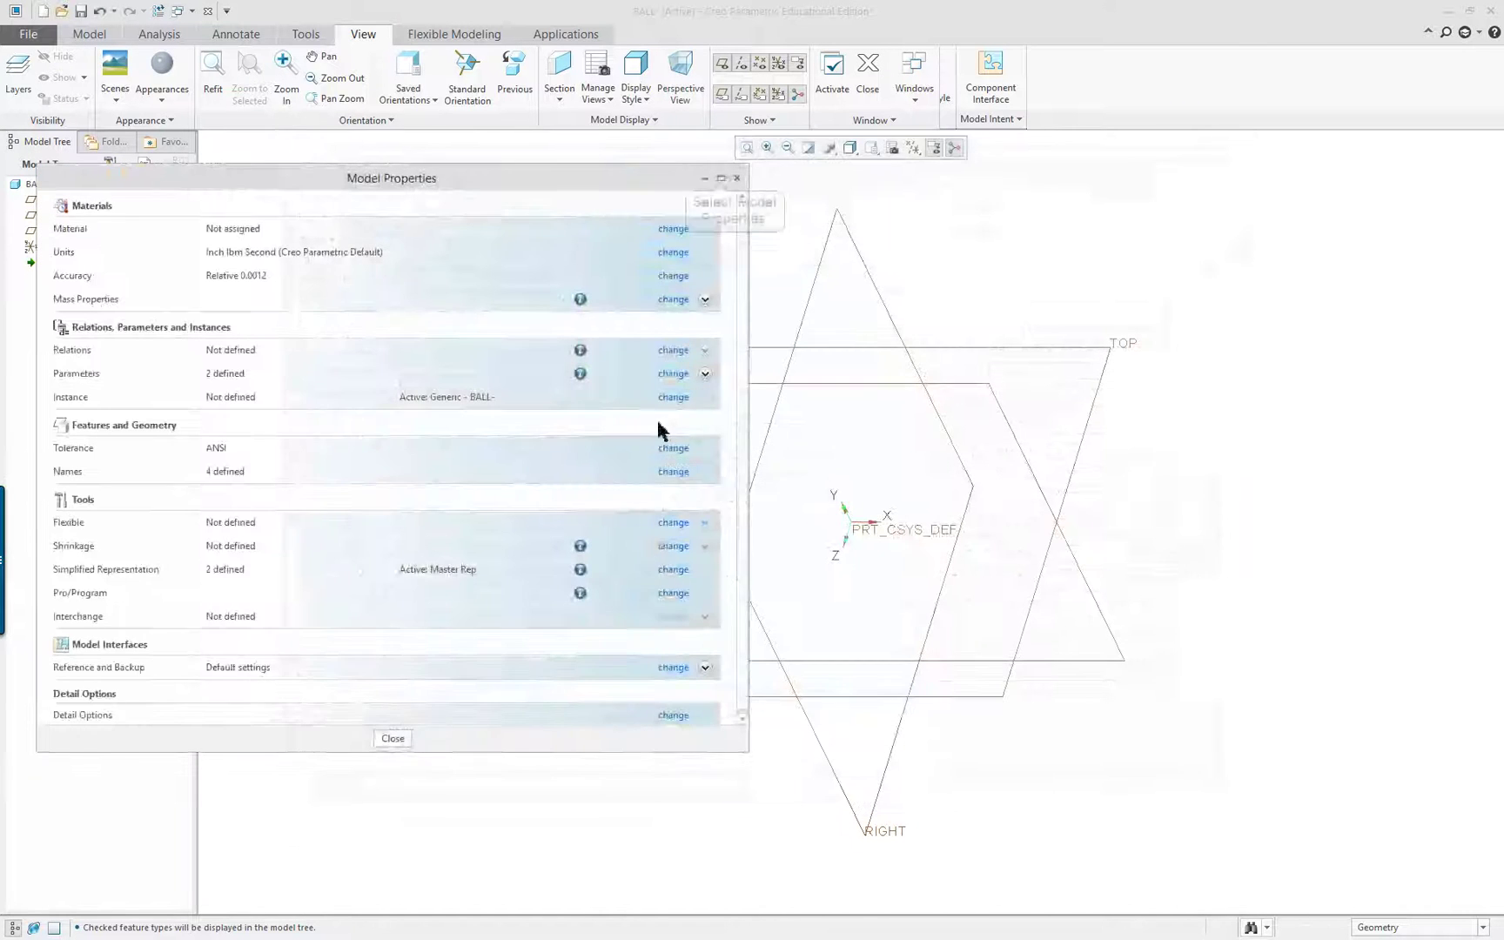
{"action": "left_click", "coordinate": [737, 177]}
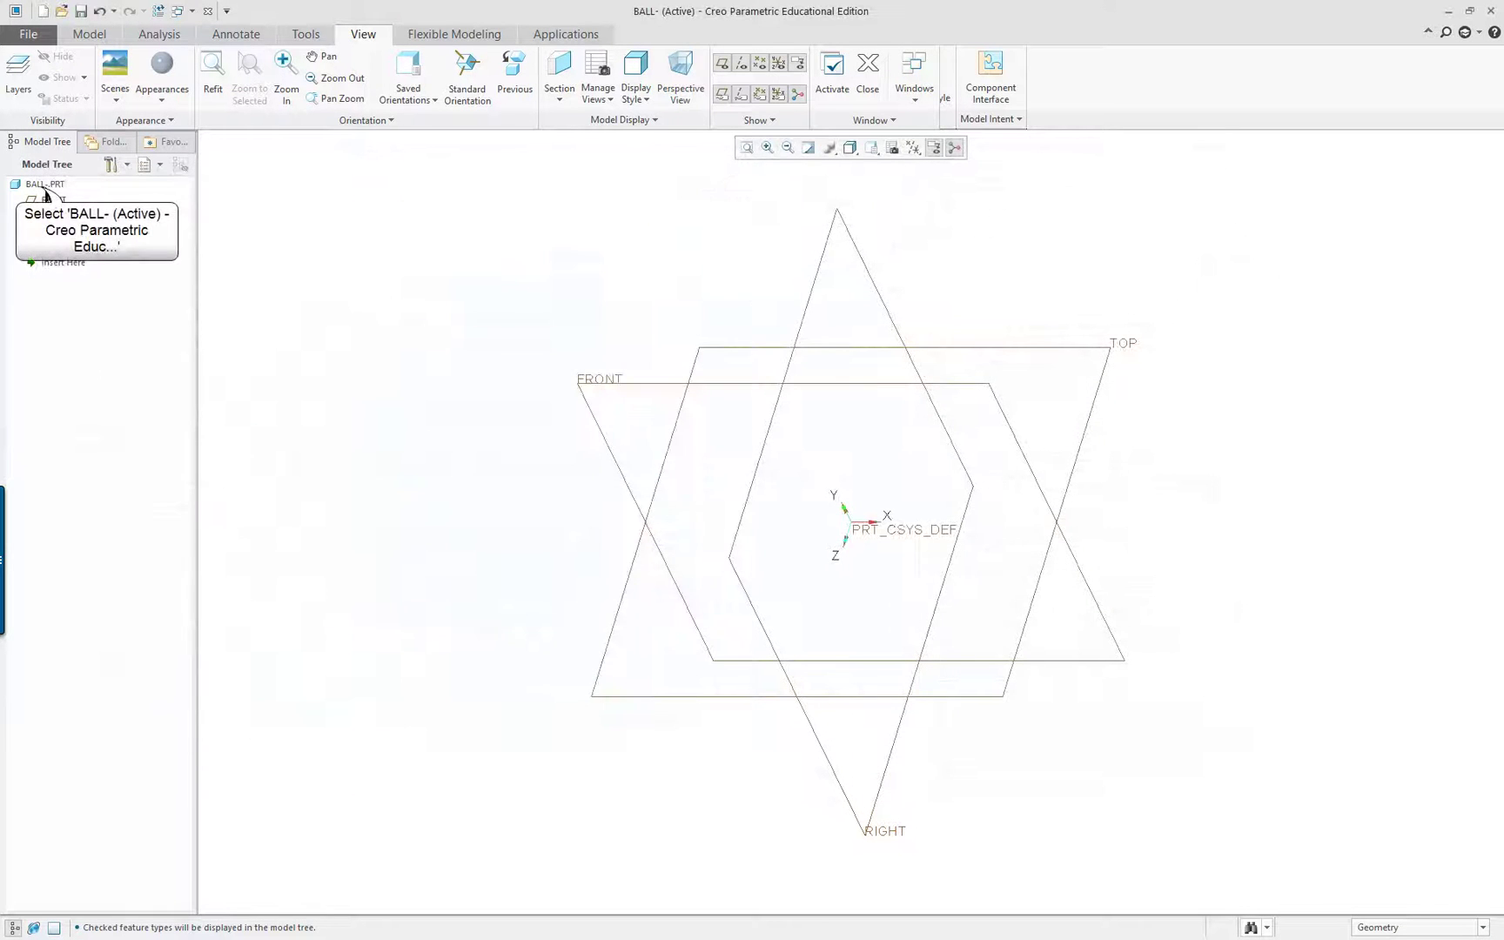
- Assign nylon.mtl from Legacy-Materials to the BALL- part
{"action": "left_click", "coordinate": [45, 185]}
{"action": "right_click", "coordinate": [42, 185]}
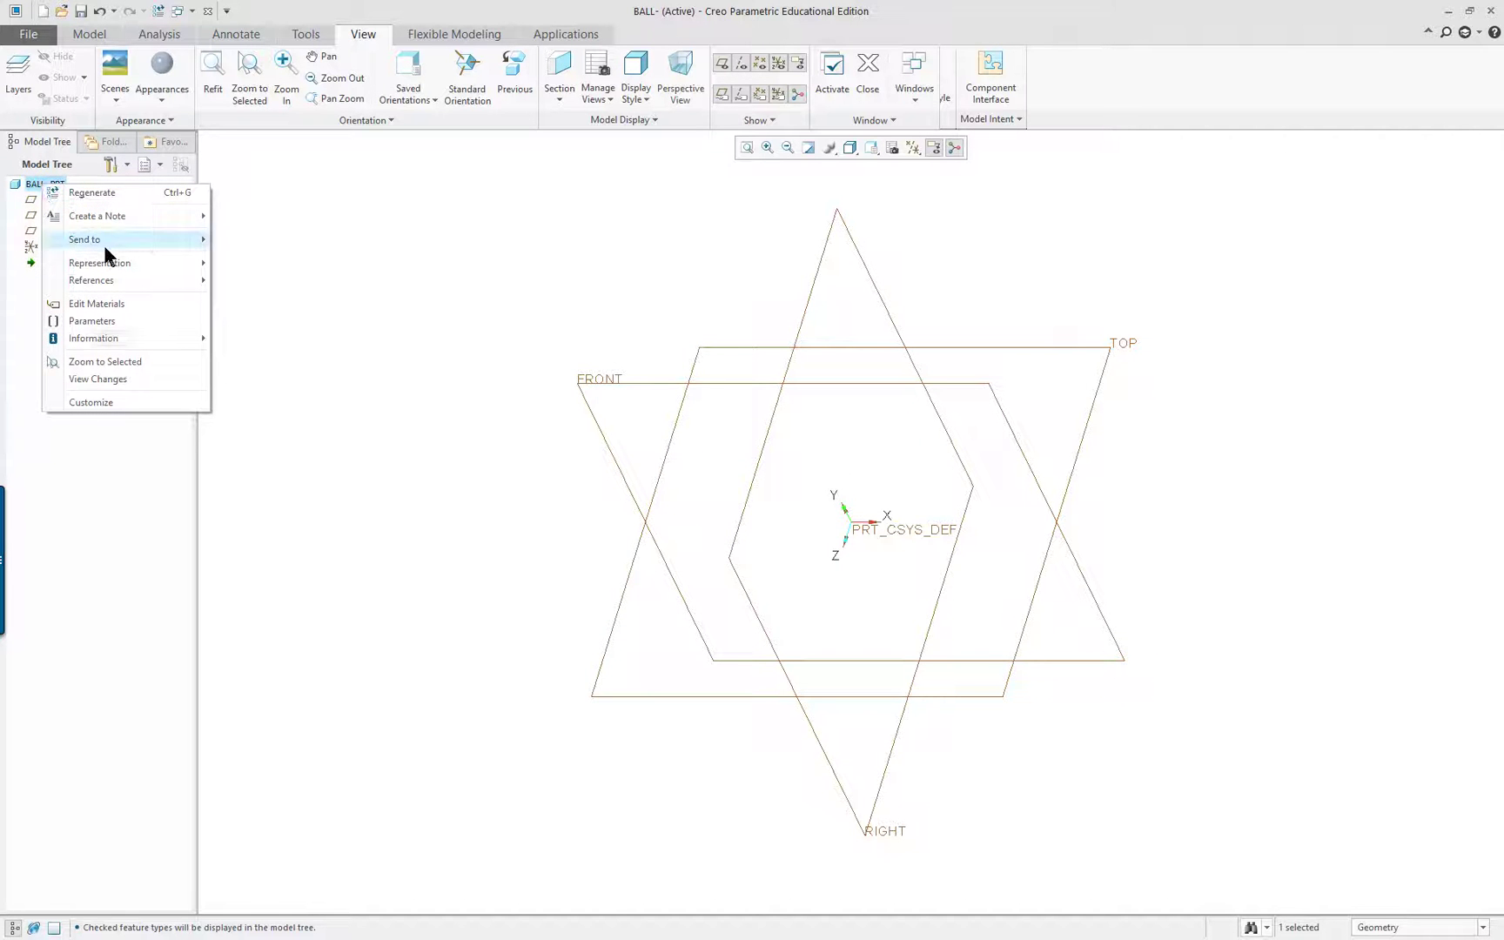
{"action": "left_click", "coordinate": [97, 304]}
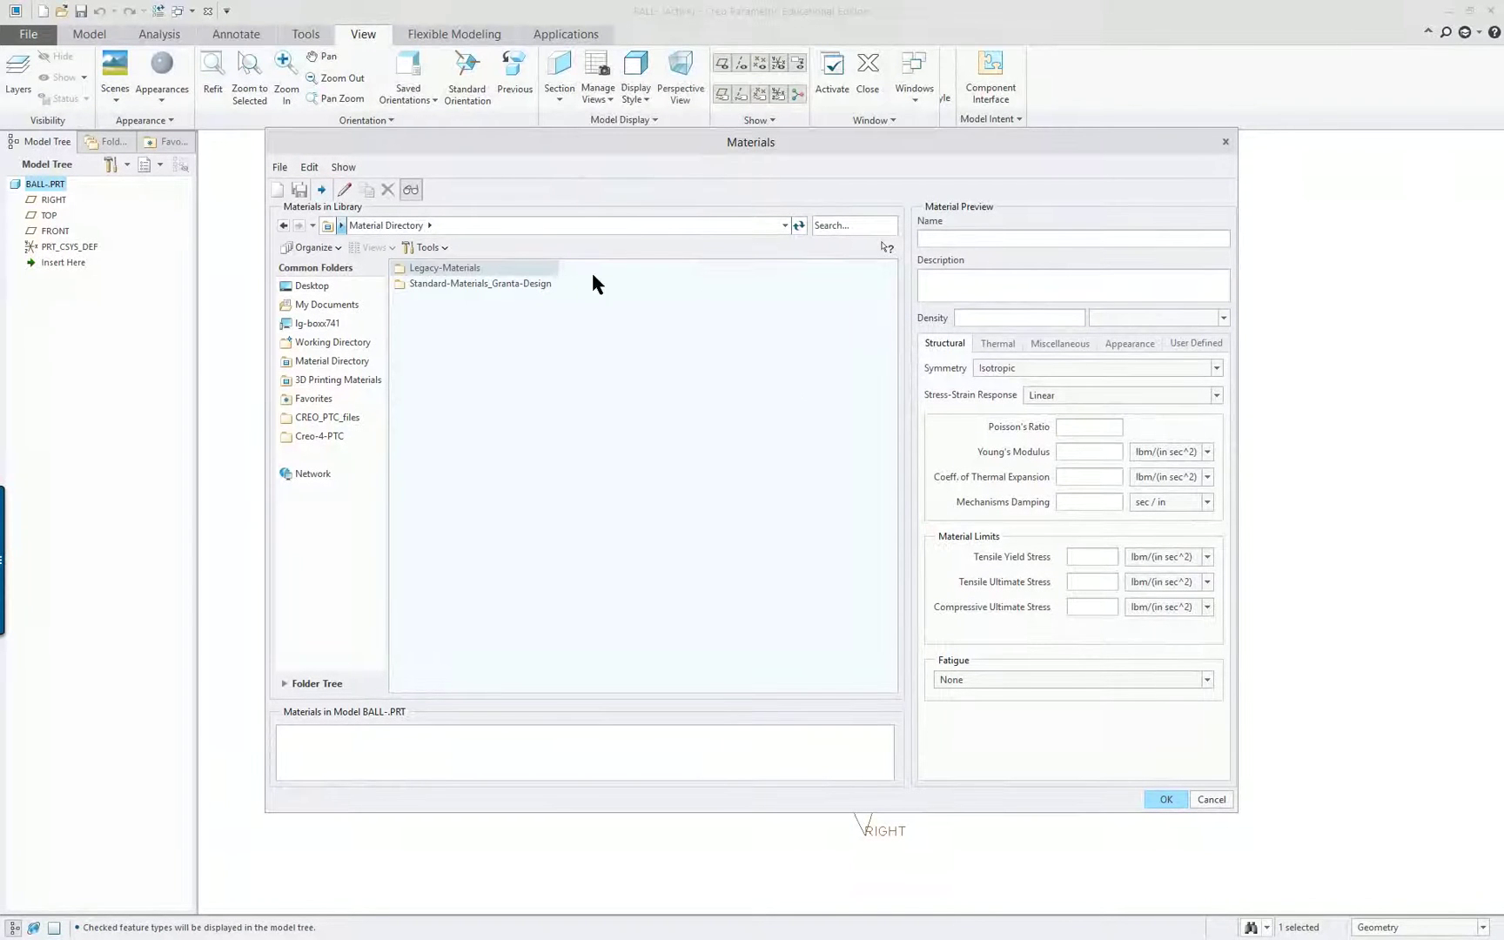
{"action": "double_click", "coordinate": [446, 268]}
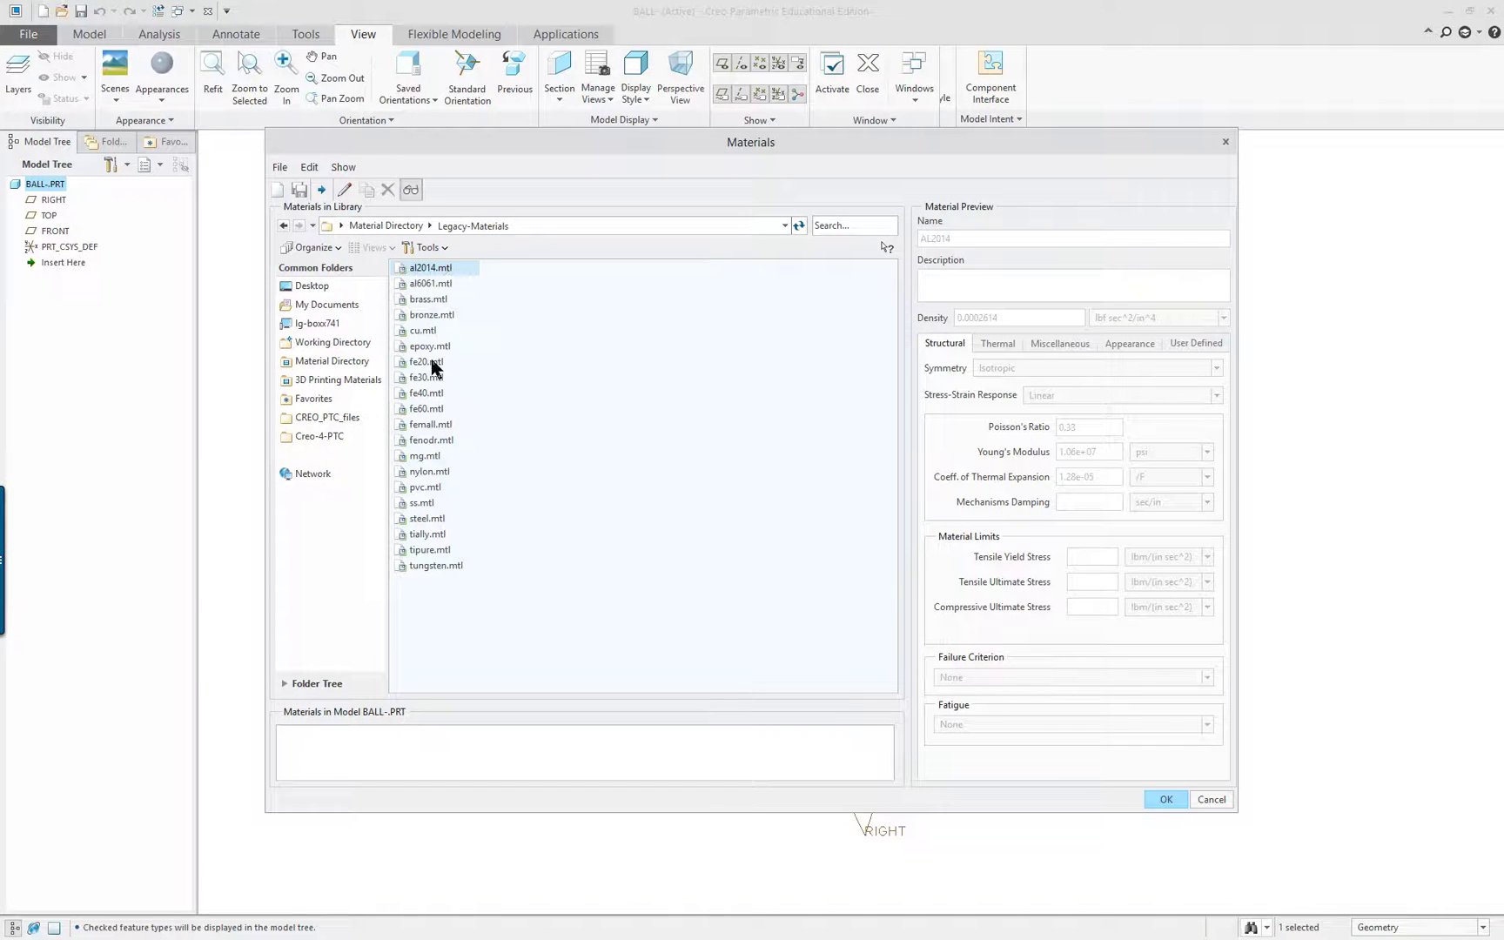
{"action": "double_click", "coordinate": [431, 471]}
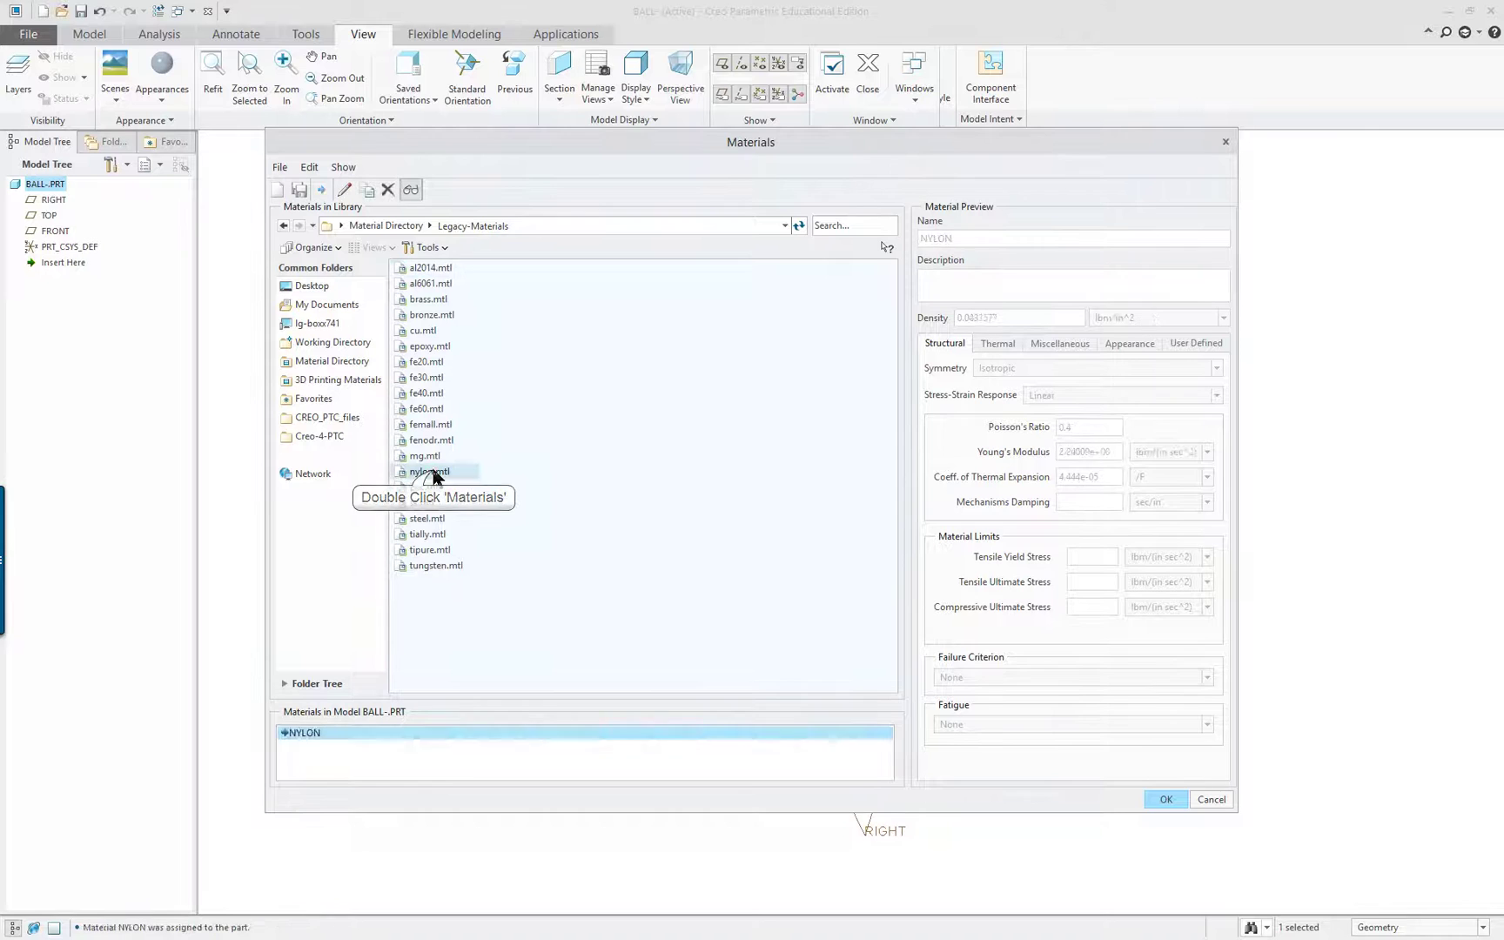
- Add PC, PLA and SAN from Granta-Design Plastics to the model's materials
{"action": "left_click", "coordinate": [393, 226]}
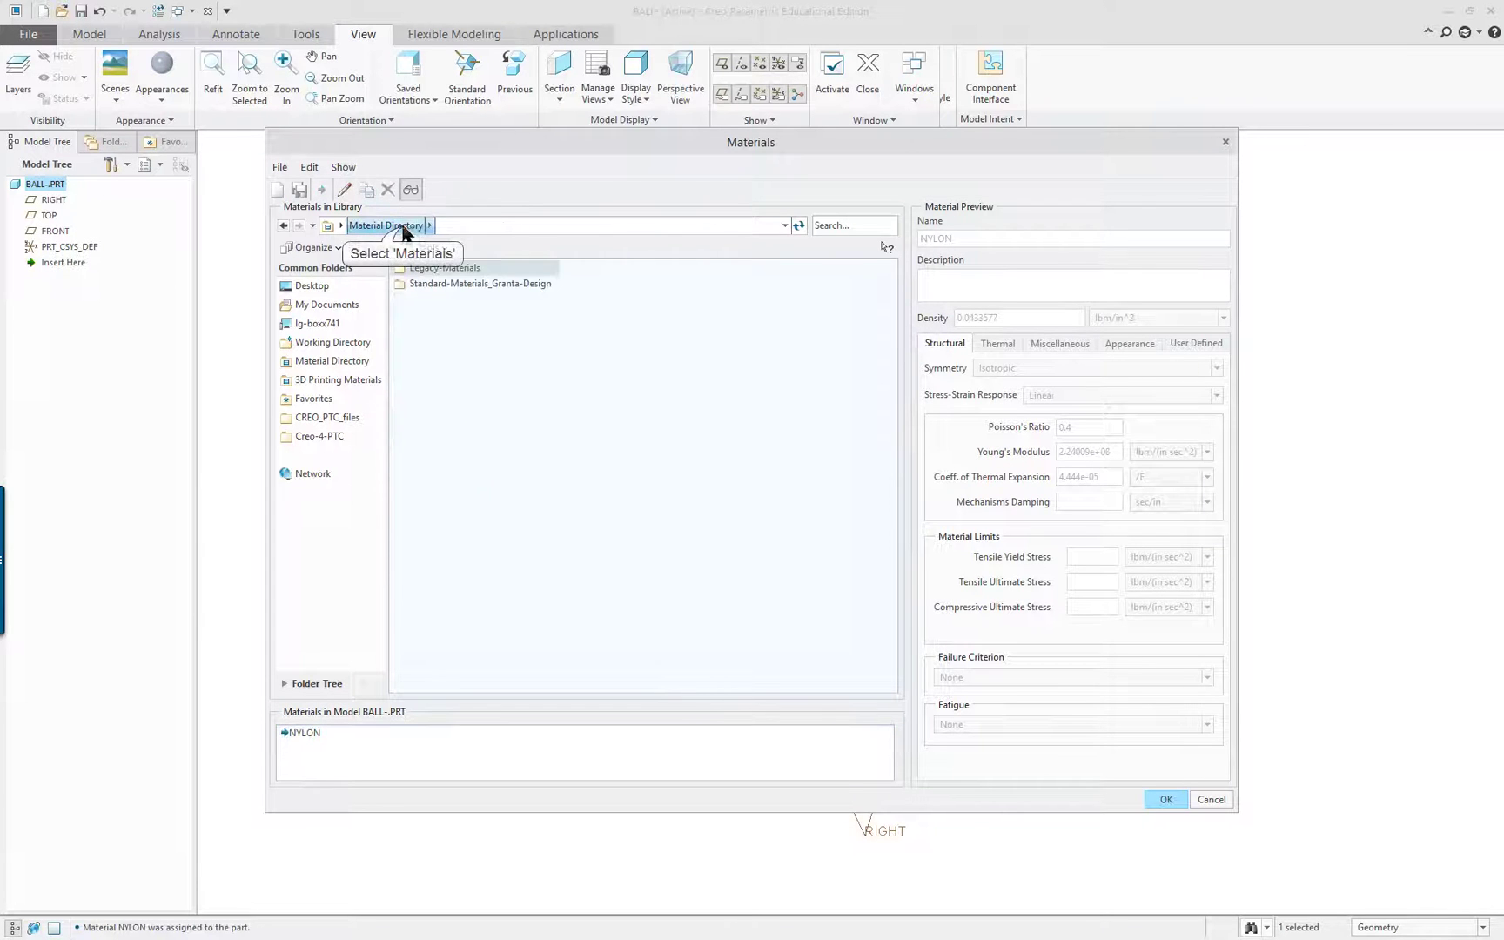
{"action": "double_click", "coordinate": [460, 285]}
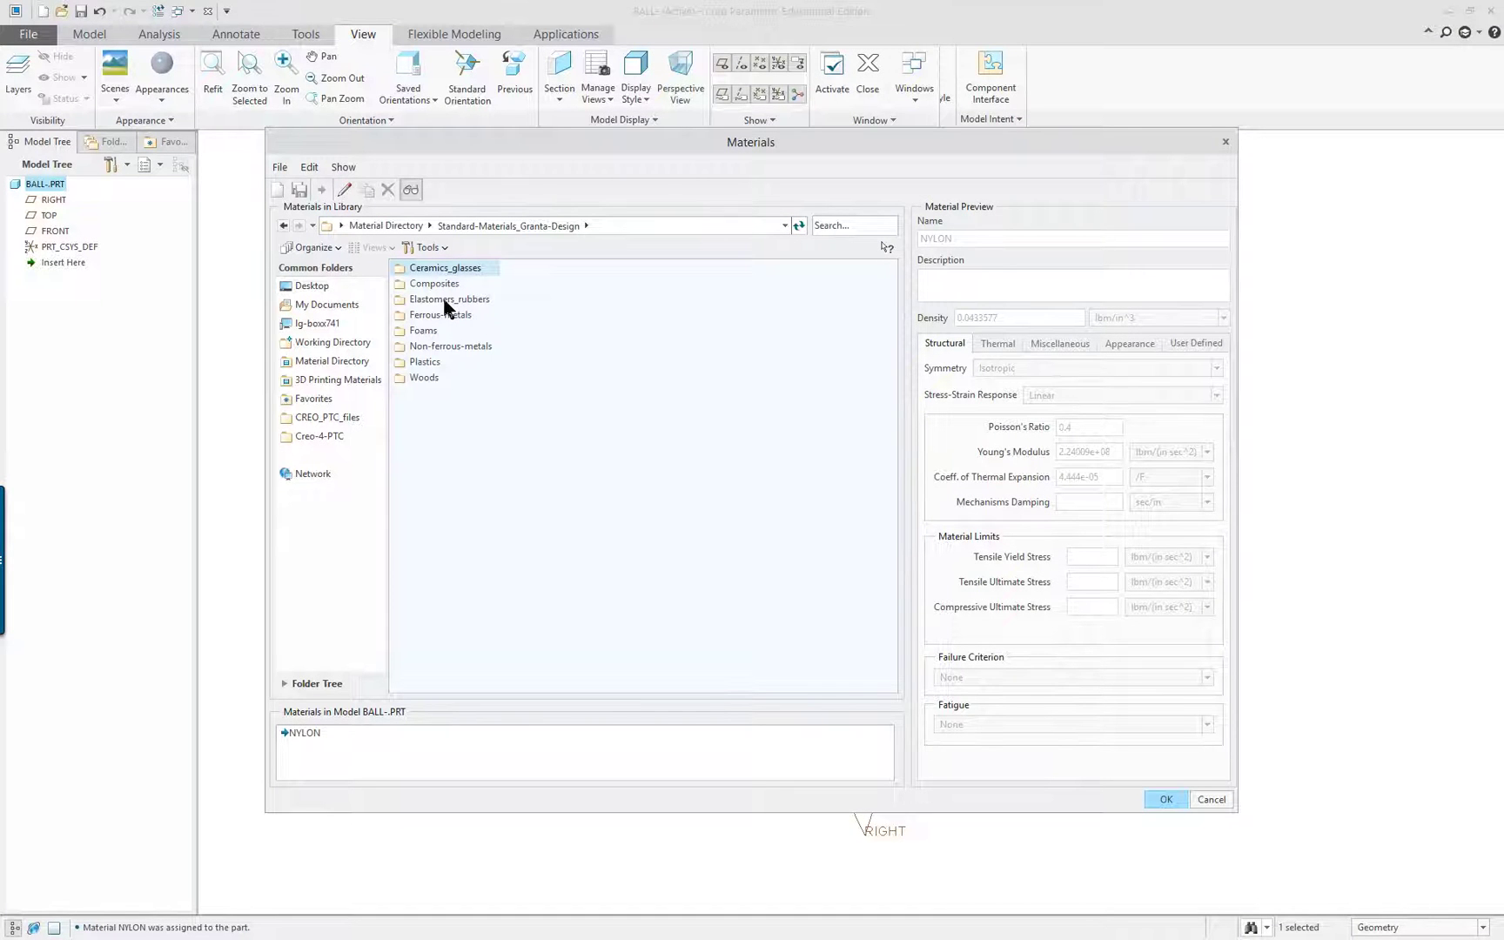
{"action": "double_click", "coordinate": [427, 362]}
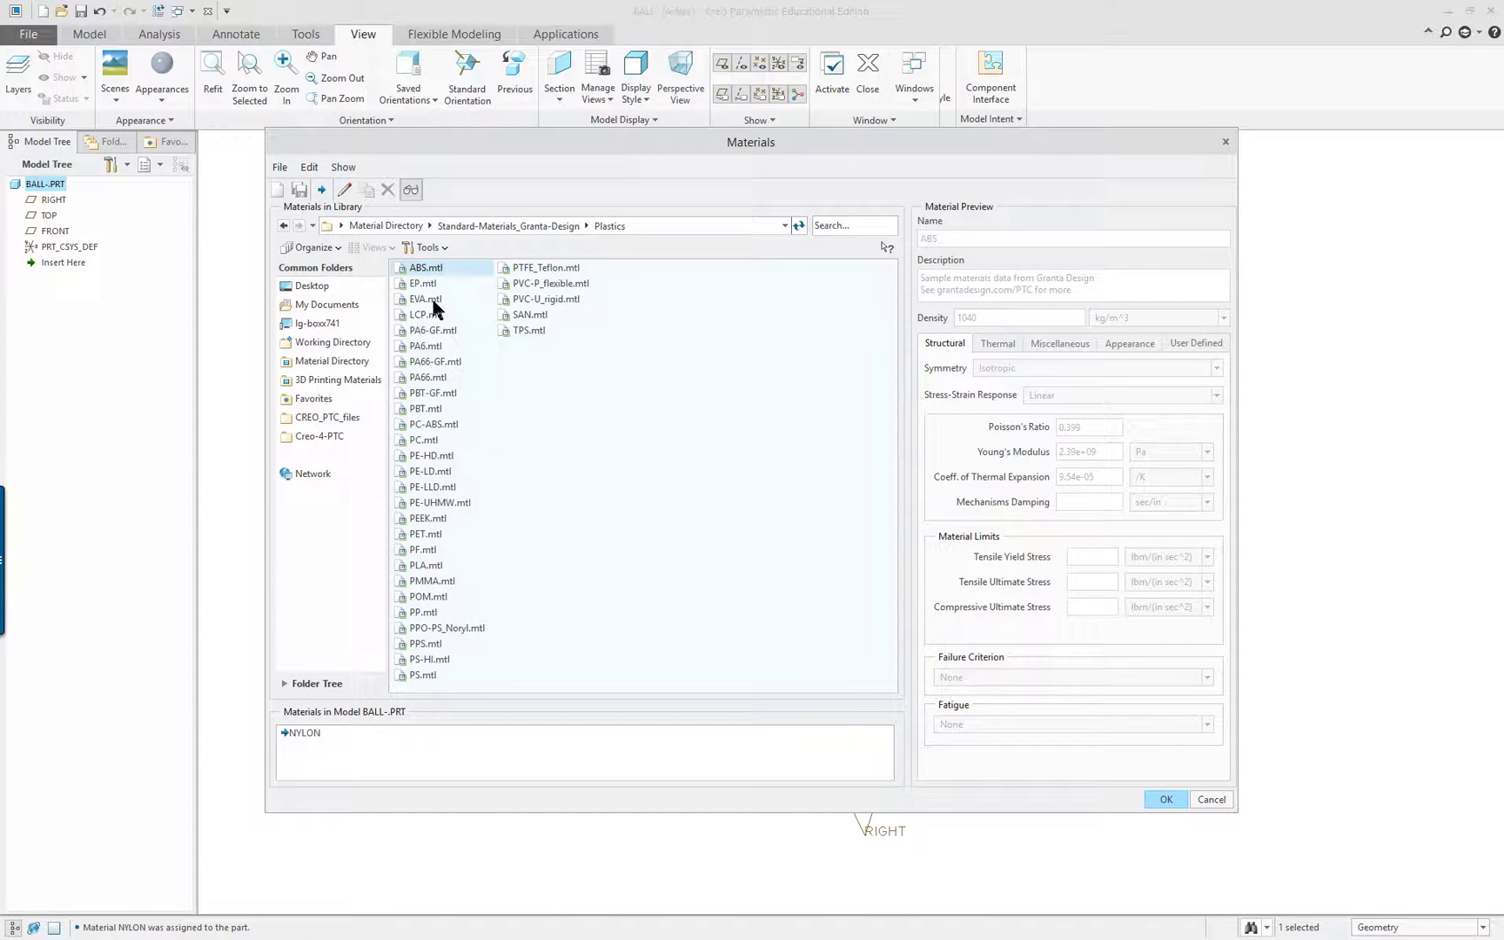
{"action": "double_click", "coordinate": [426, 440]}
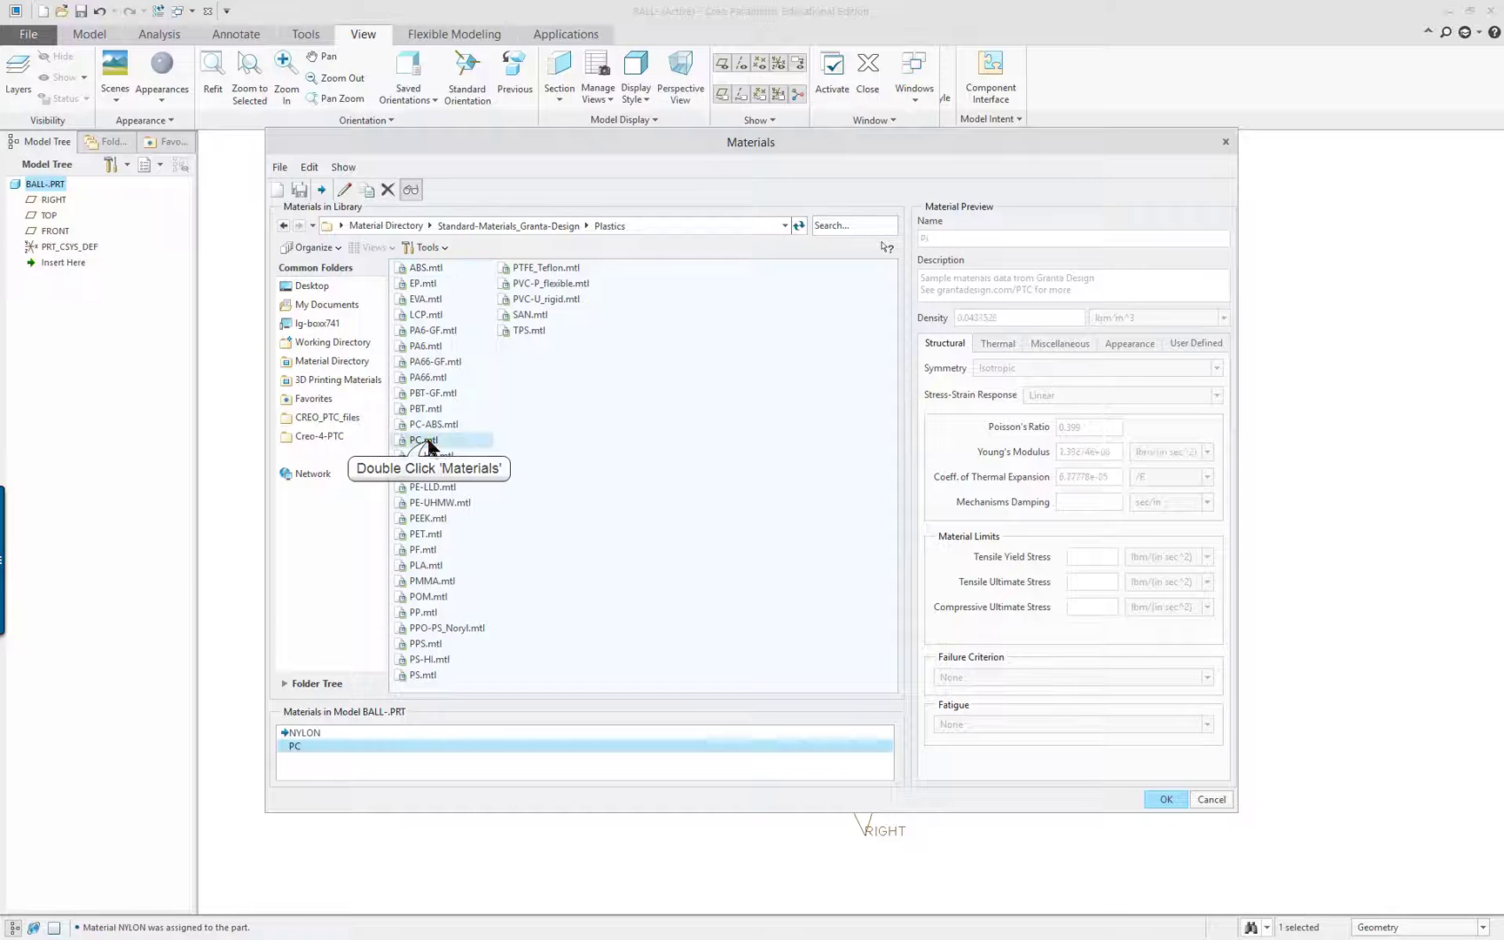
{"action": "double_click", "coordinate": [427, 566]}
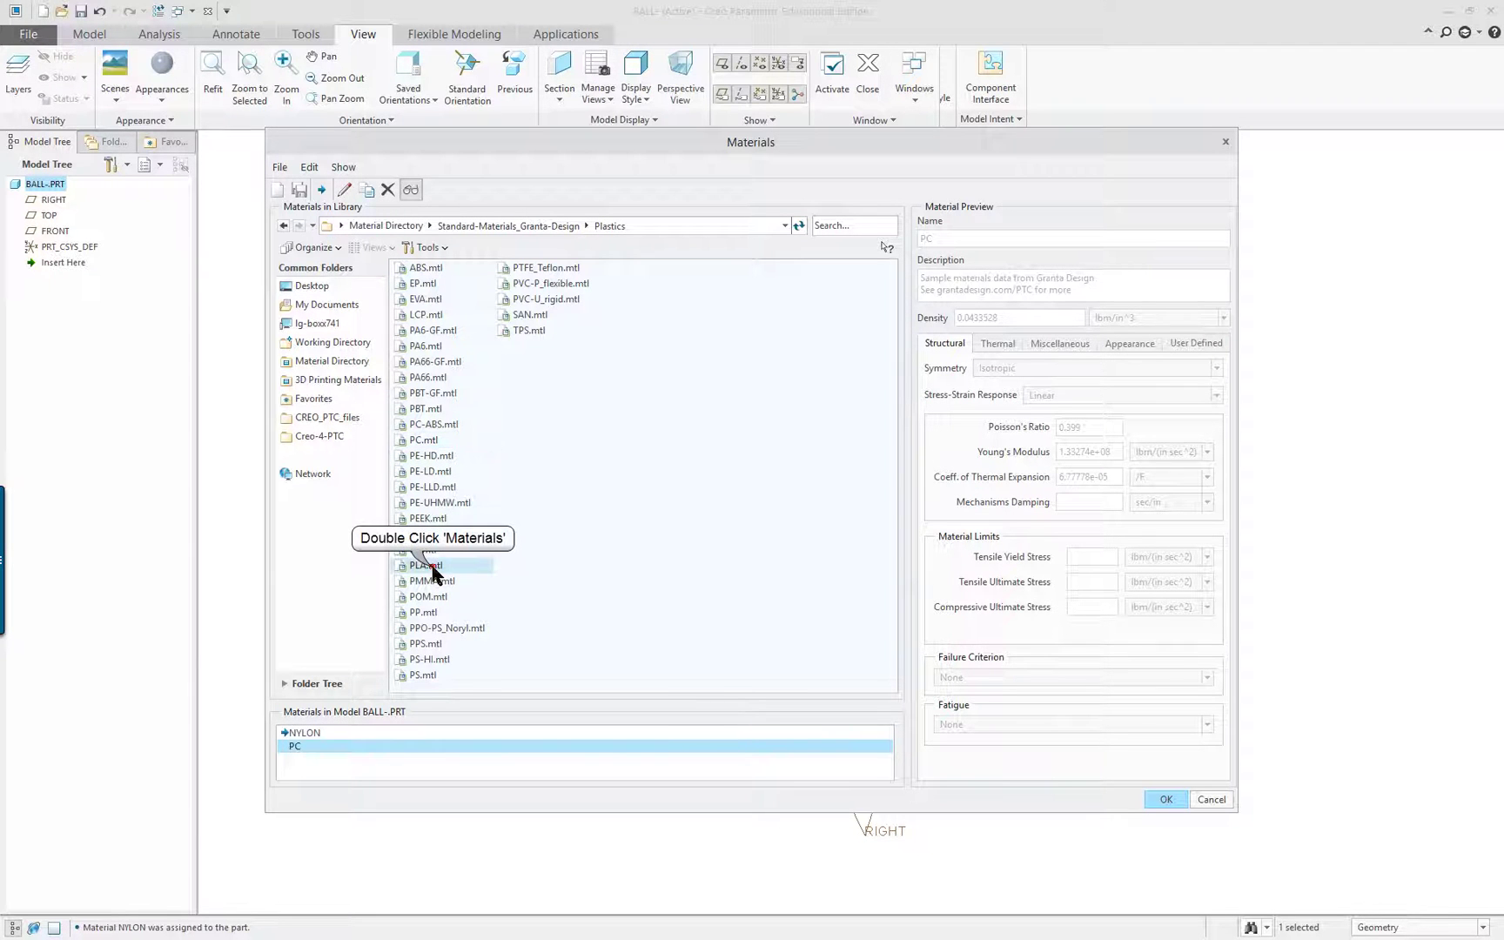
{"action": "double_click", "coordinate": [529, 314]}
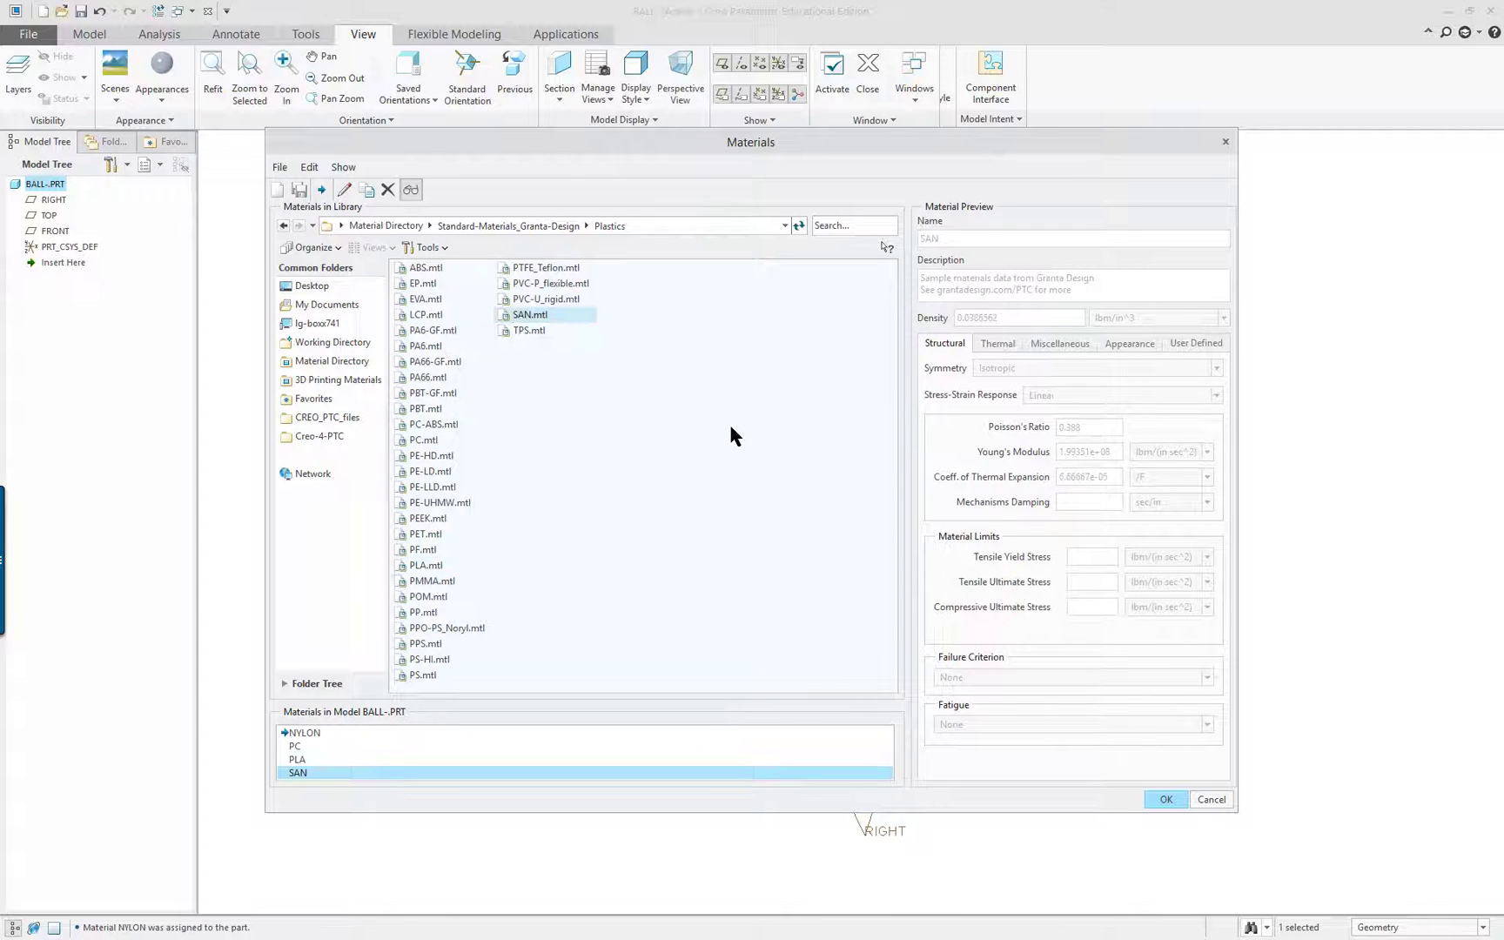
- Close Materials, enable materials in the tree filters, and expand Materials to show NYLON, PC, PLA, SAN
{"action": "left_click", "coordinate": [1164, 797]}
{"action": "left_click", "coordinate": [366, 335]}
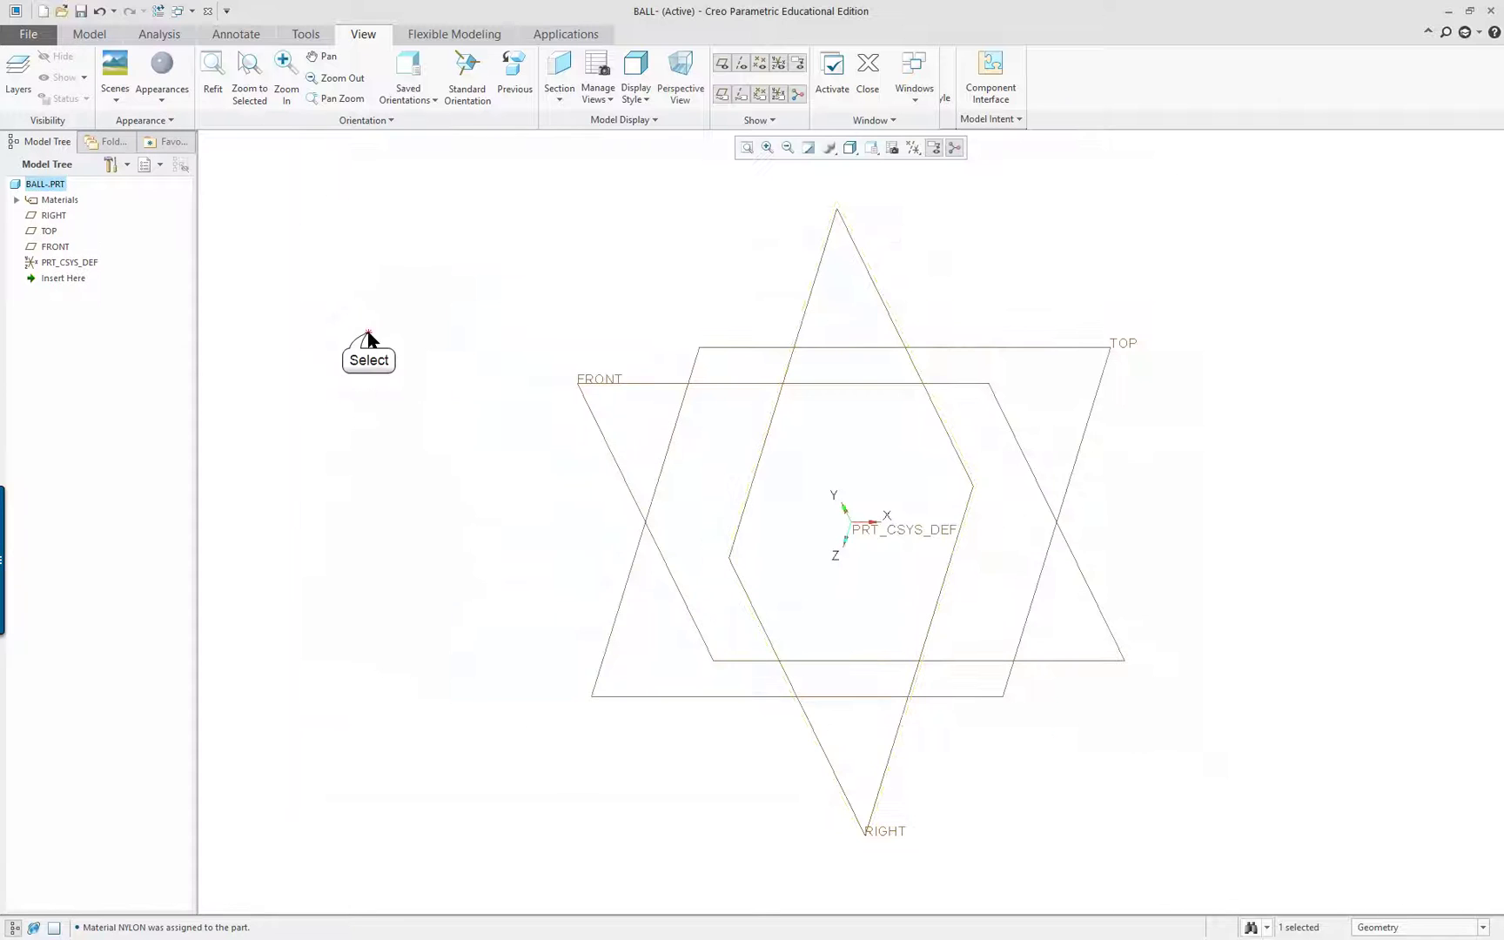
{"action": "left_click", "coordinate": [118, 165]}
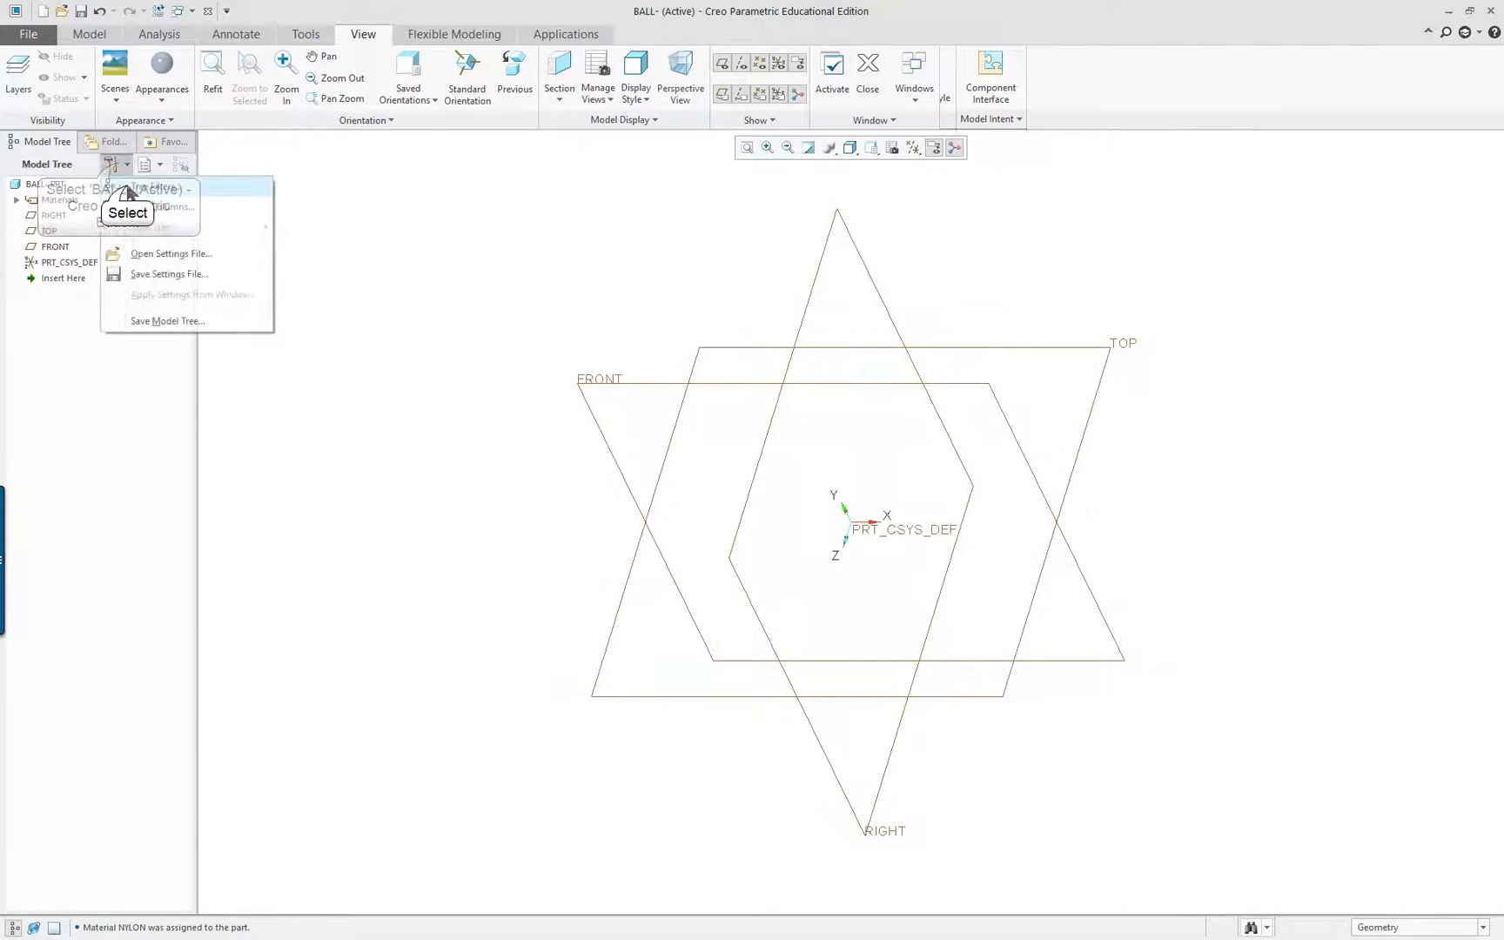
{"action": "left_click", "coordinate": [144, 188]}
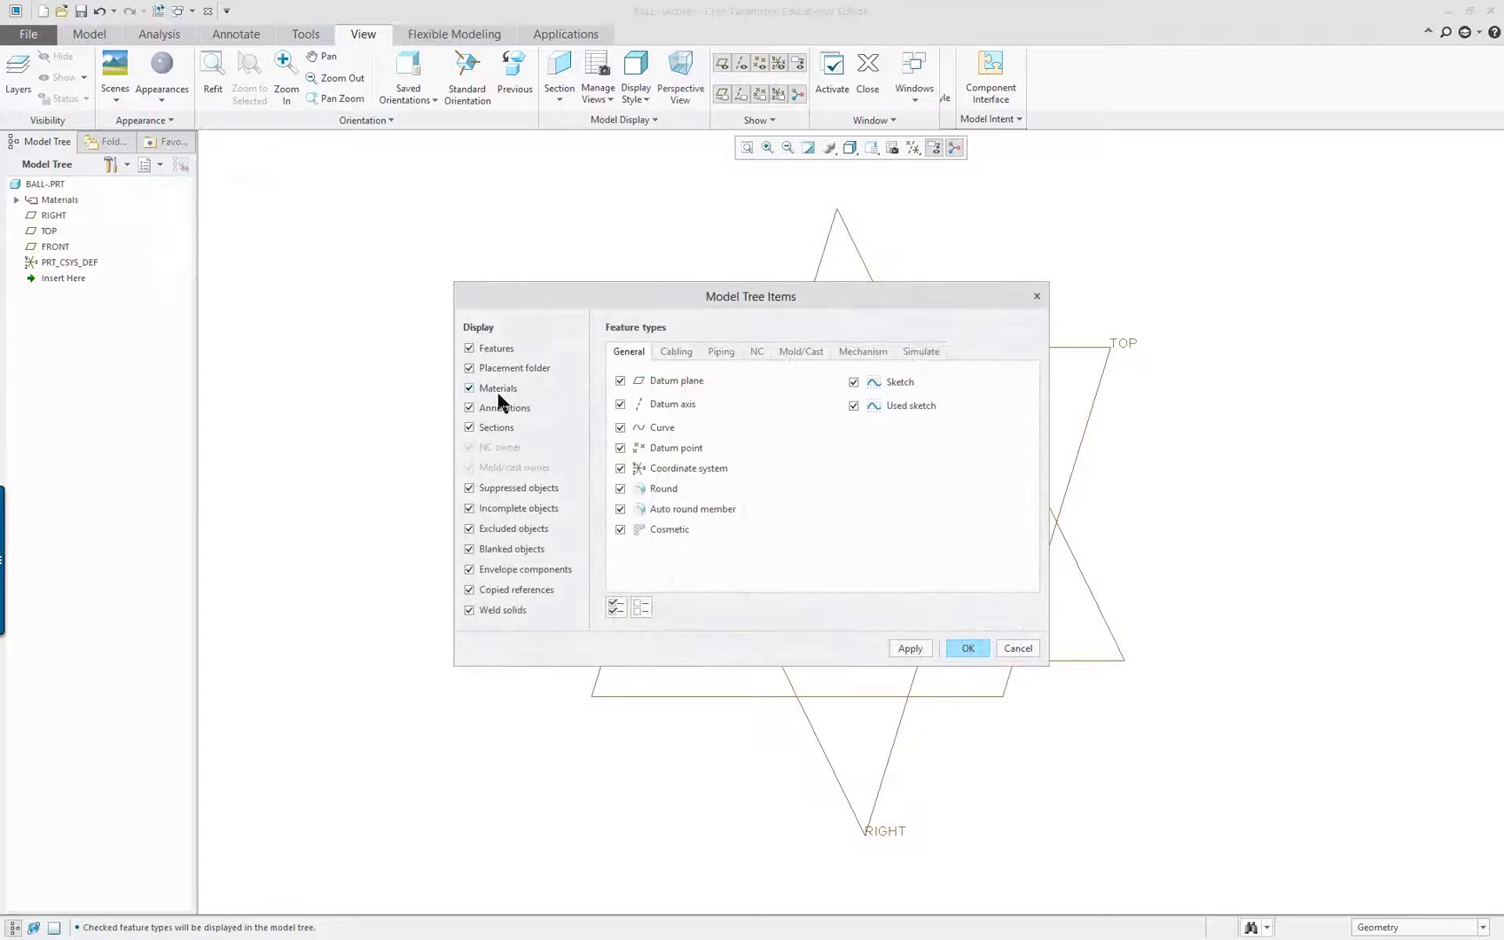
{"action": "left_click", "coordinate": [967, 648]}
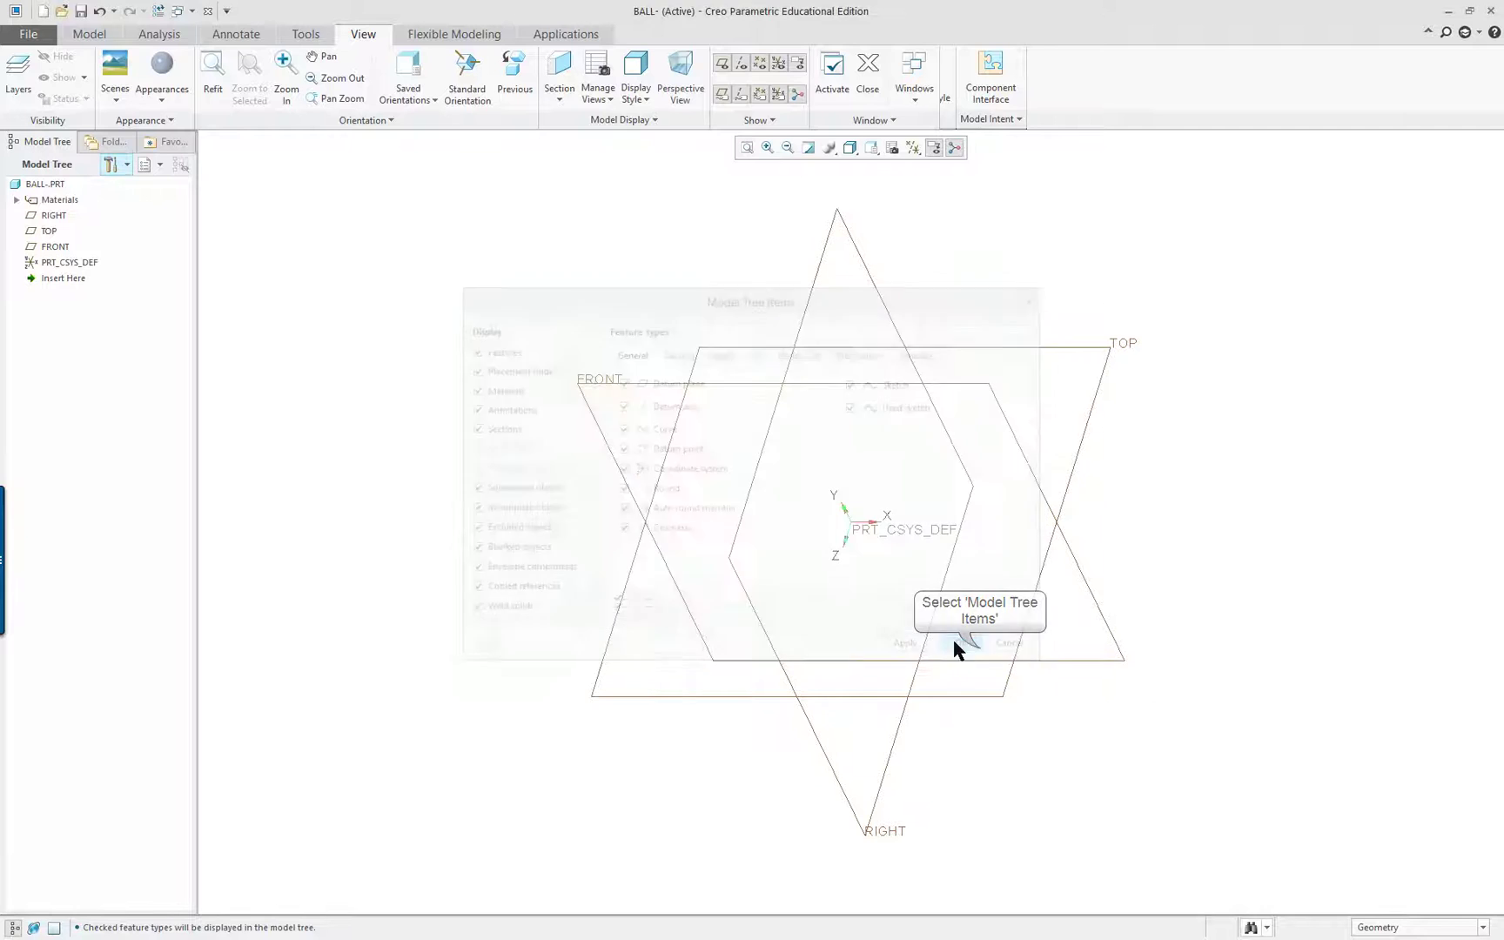
{"action": "left_click", "coordinate": [16, 199]}
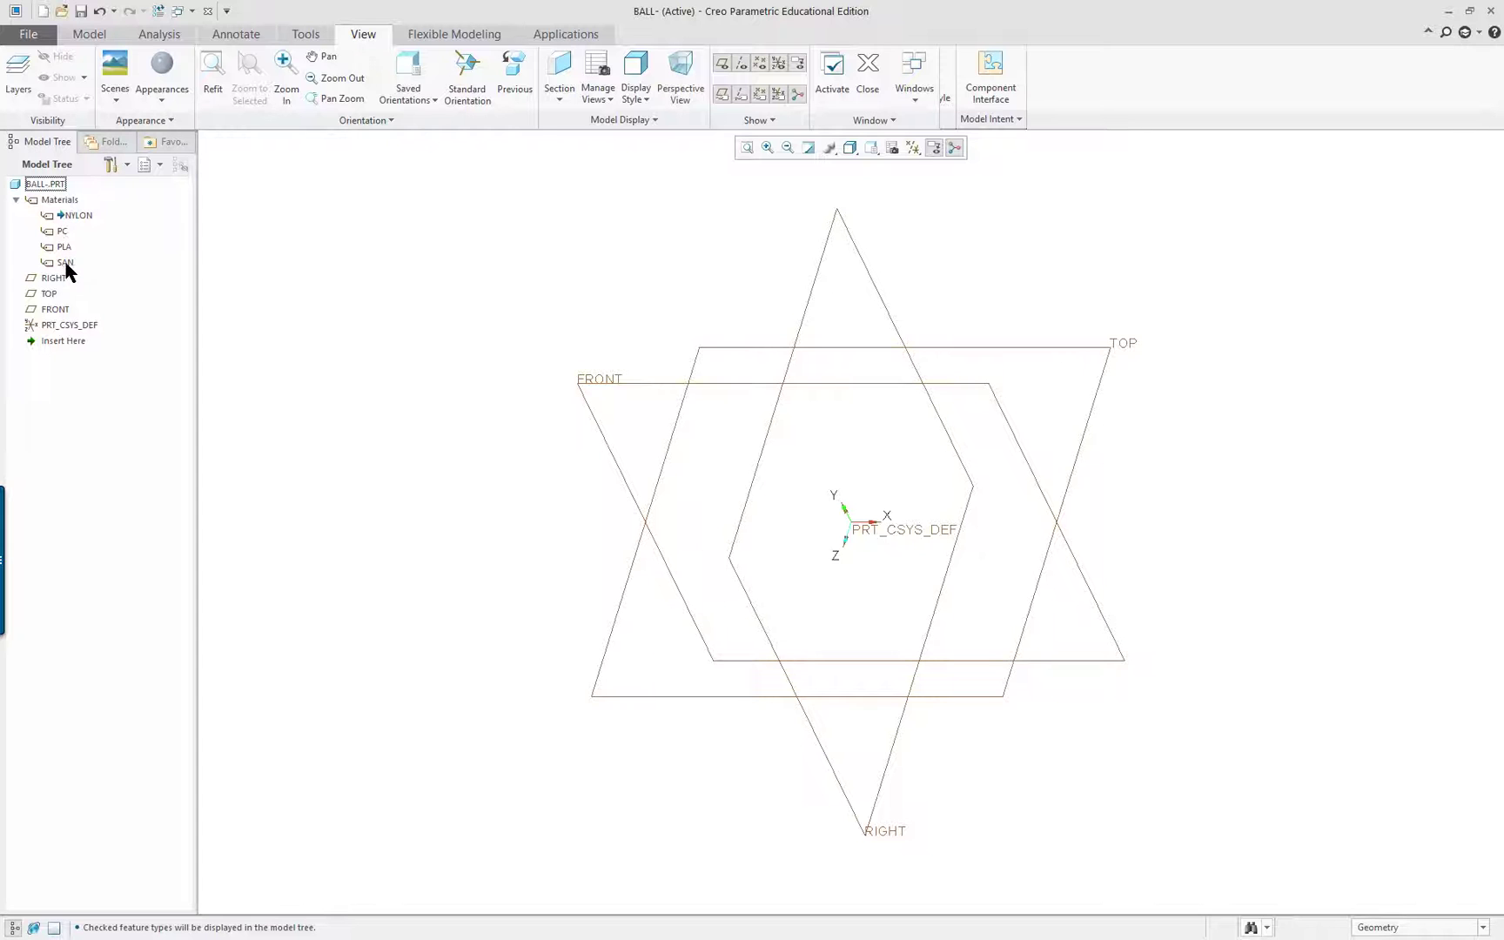
{"action": "right_click", "coordinate": [63, 233]}
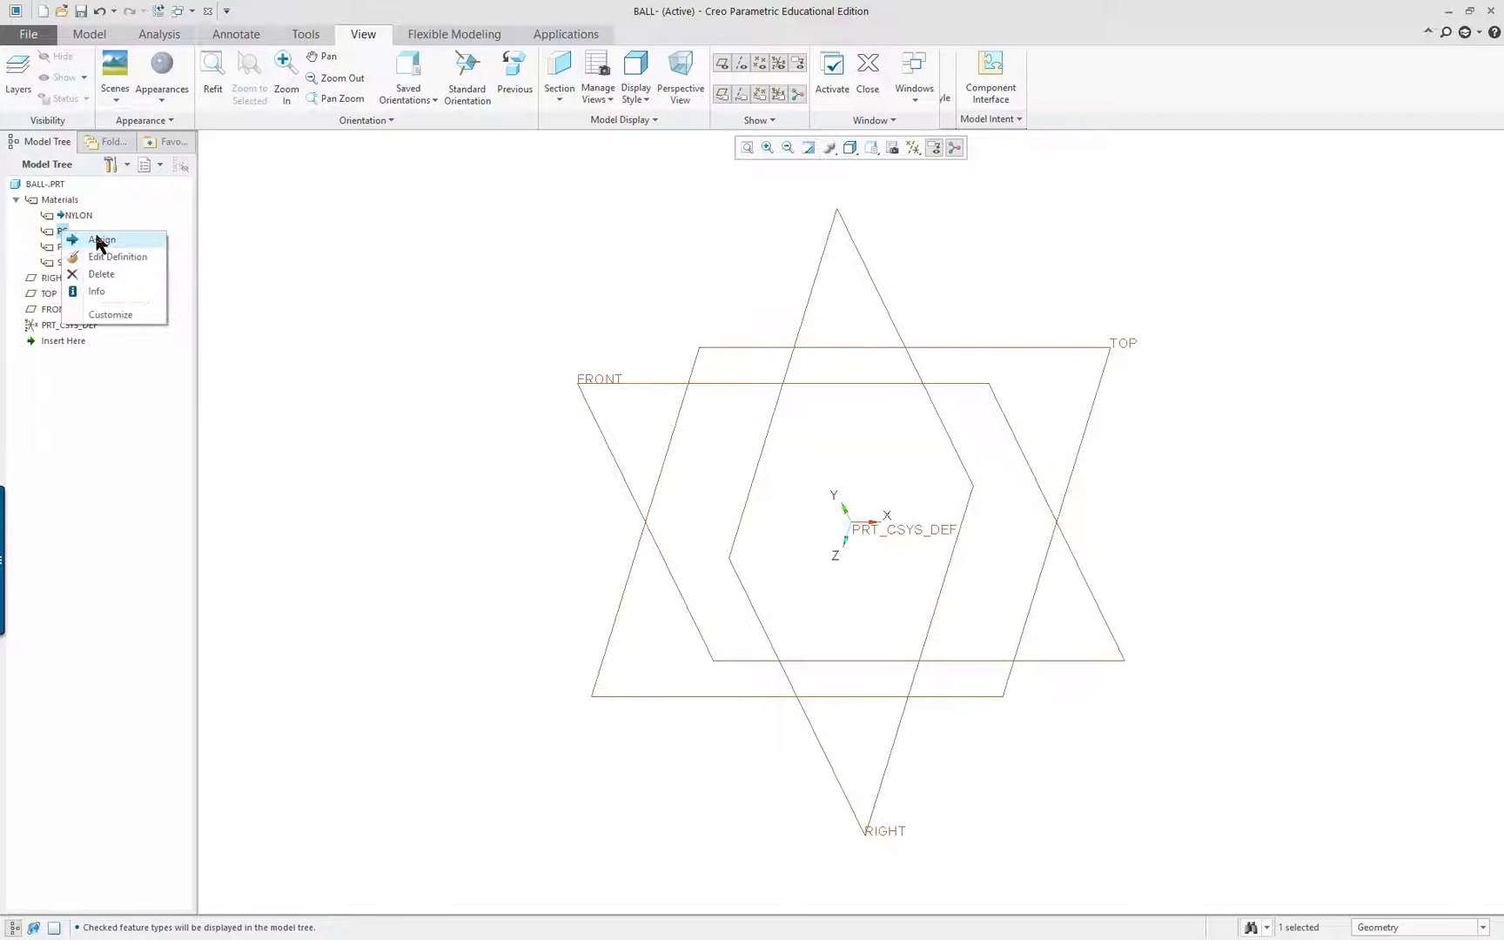
{"action": "left_click", "coordinate": [98, 243]}
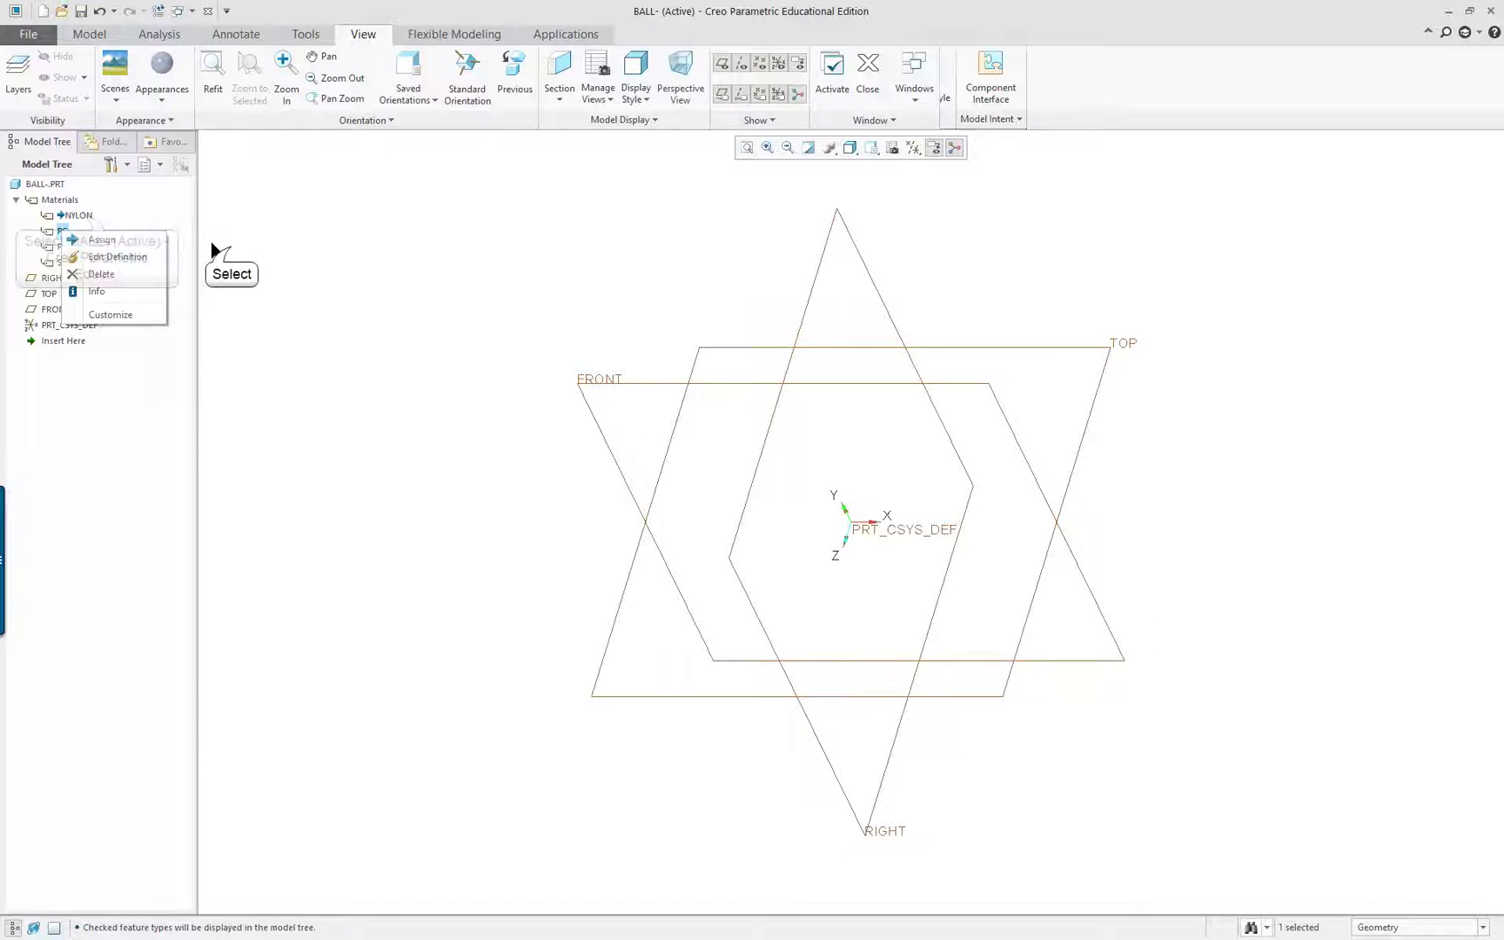
{"action": "right_click", "coordinate": [78, 216]}
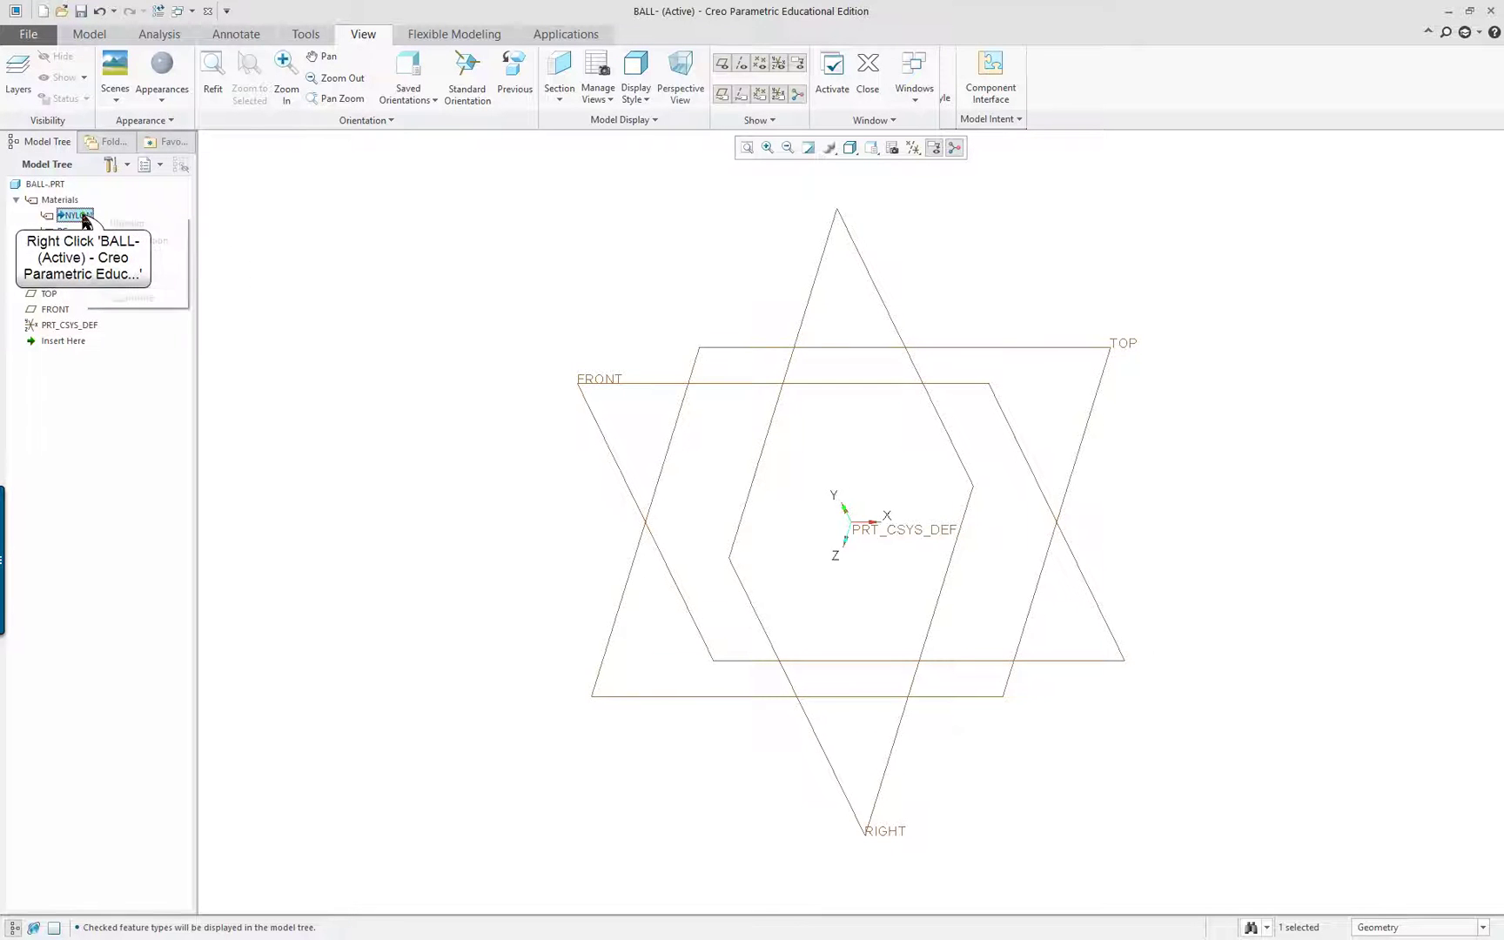
{"action": "left_click", "coordinate": [131, 243]}
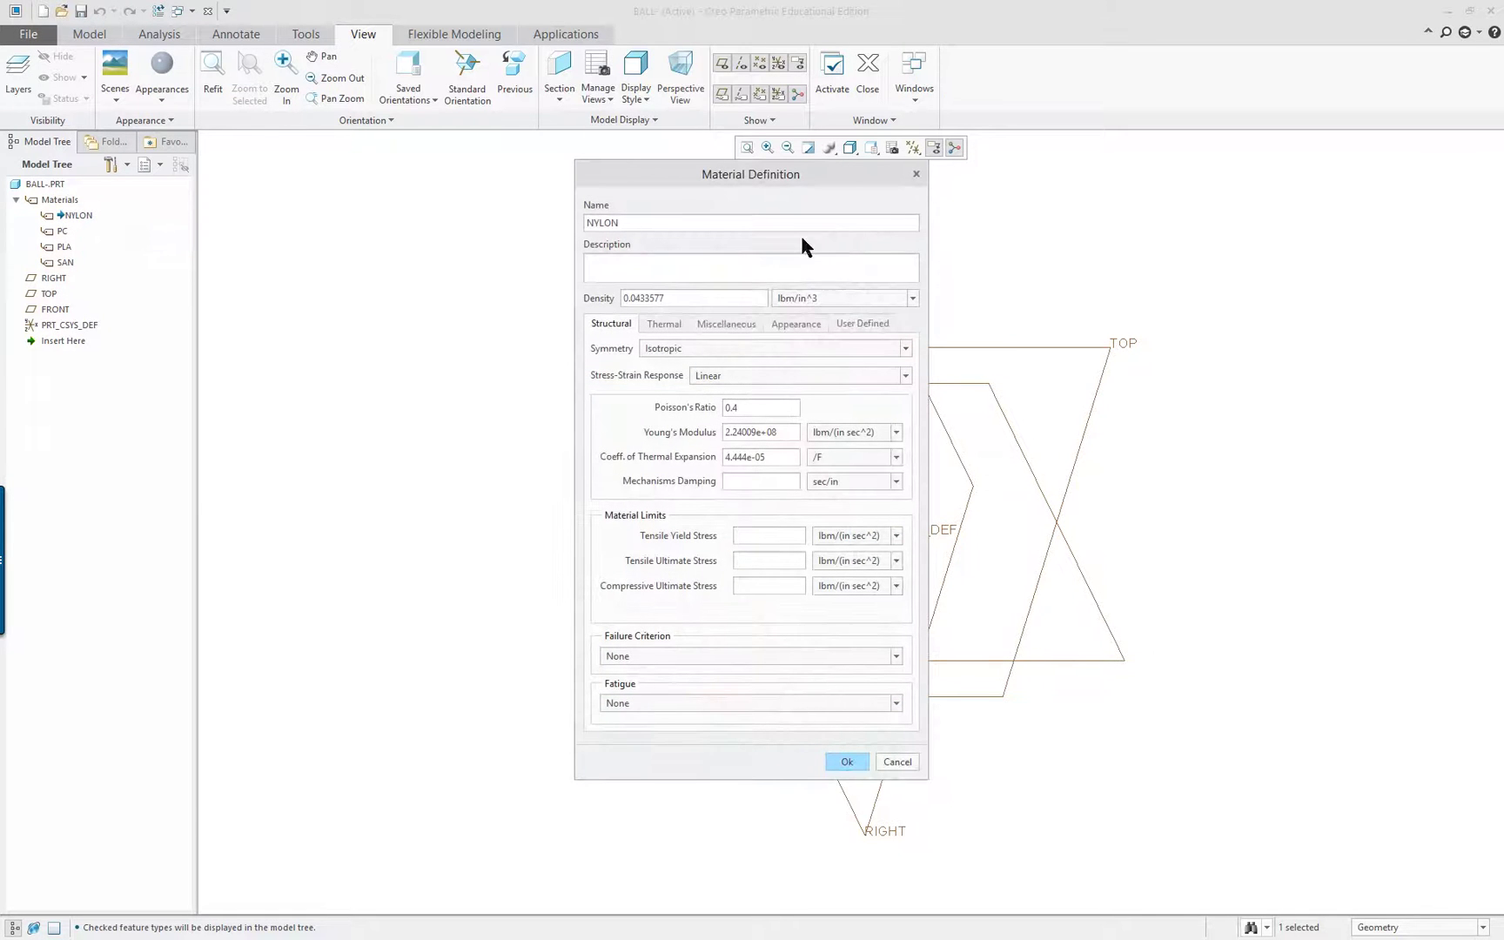
{"action": "left_click", "coordinate": [667, 328]}
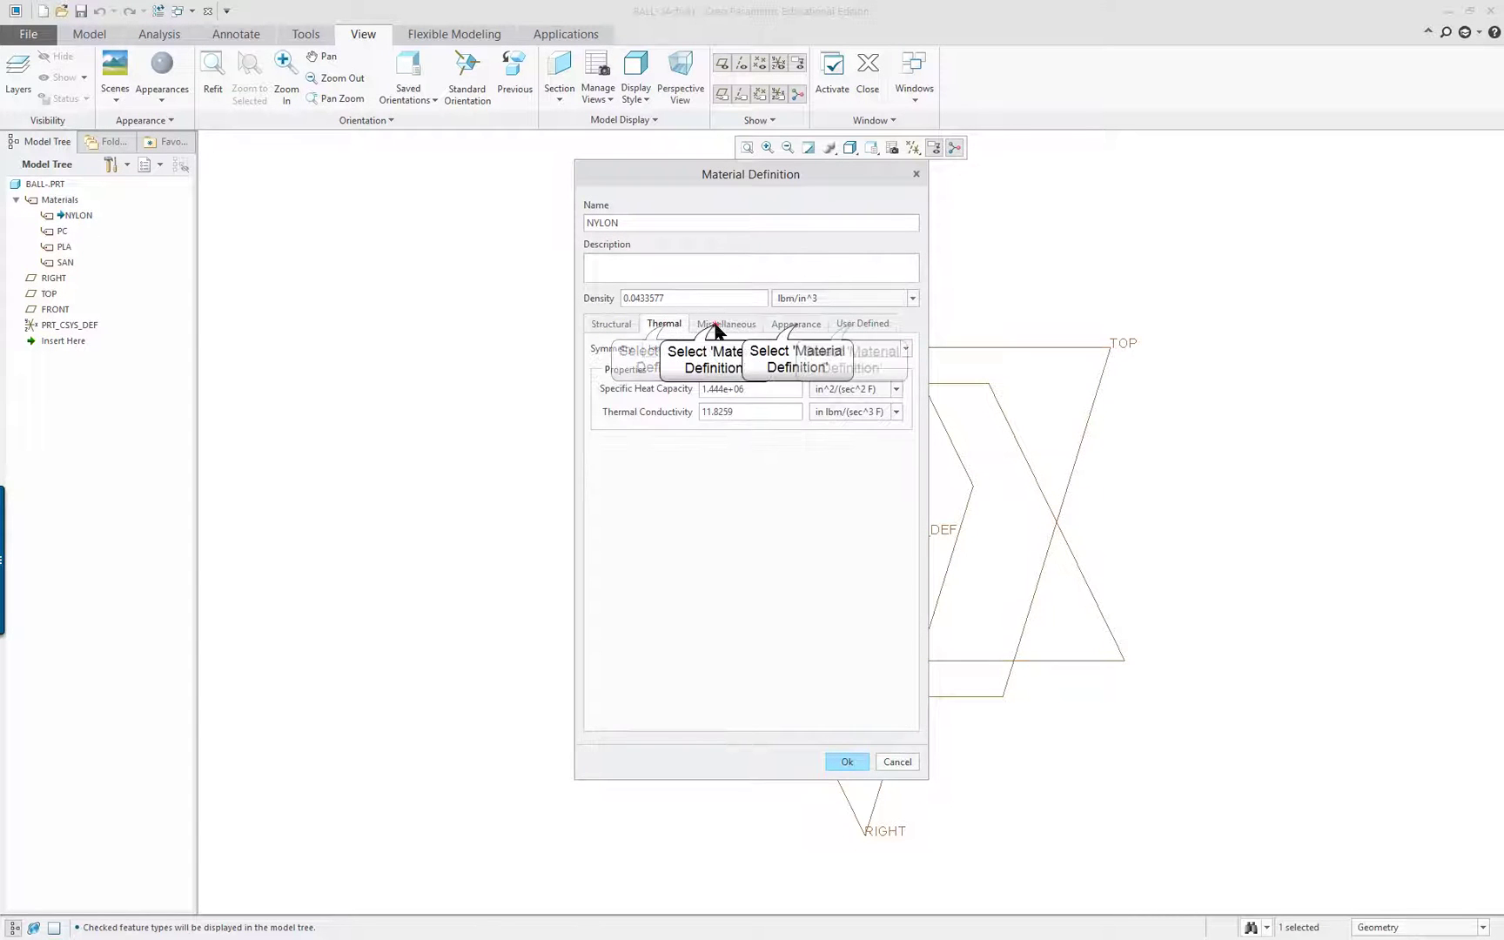
{"action": "left_click", "coordinate": [722, 324]}
{"action": "left_click", "coordinate": [796, 324]}
{"action": "left_click", "coordinate": [861, 324]}
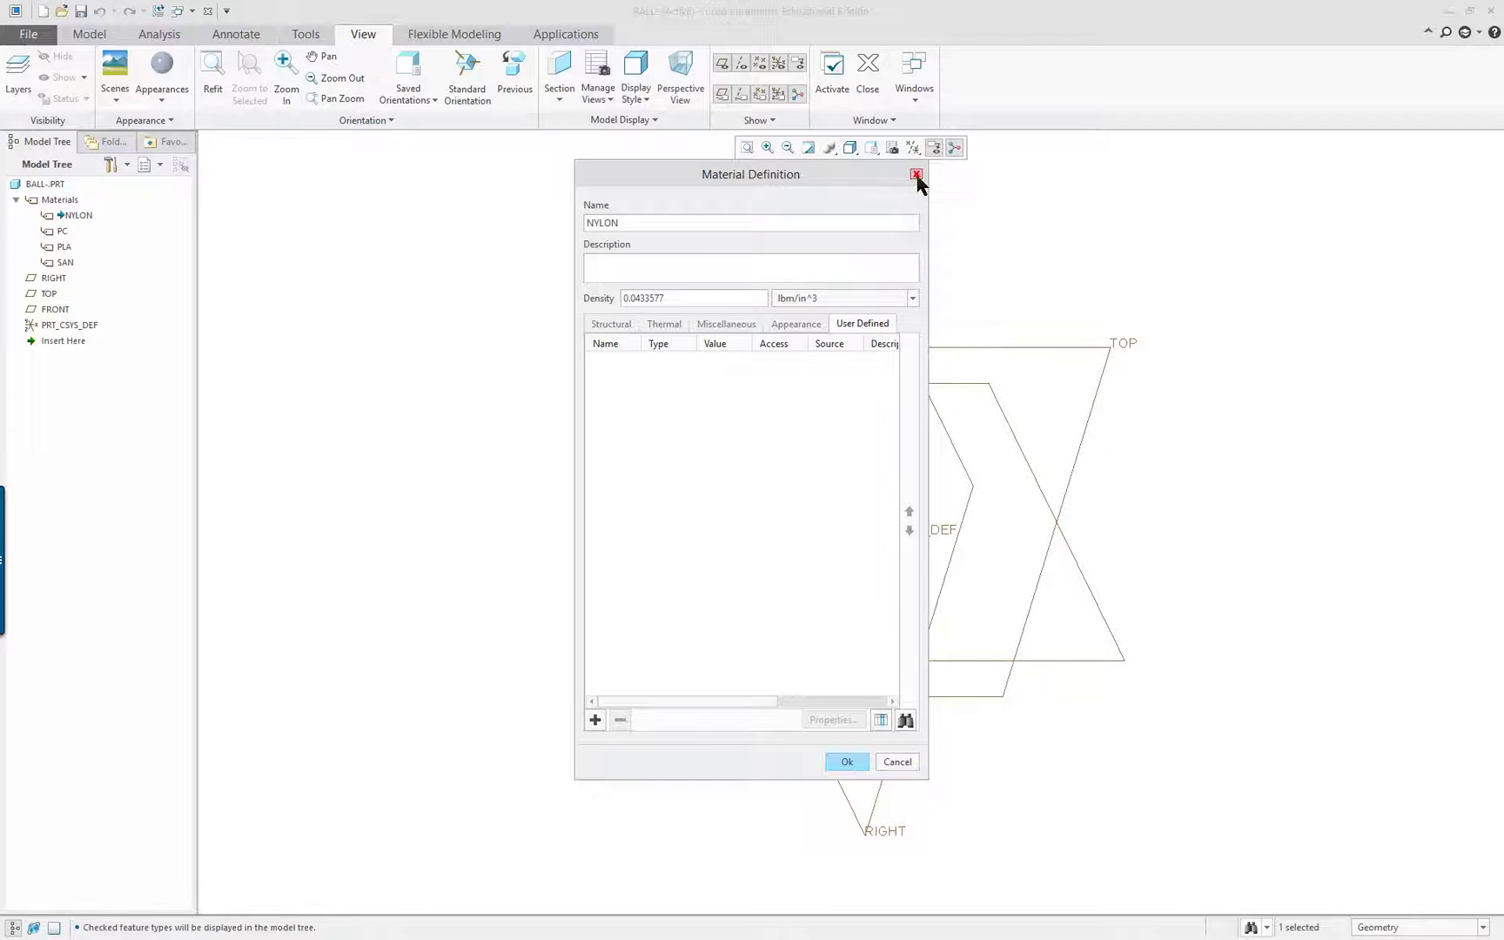
{"action": "left_click", "coordinate": [917, 174]}
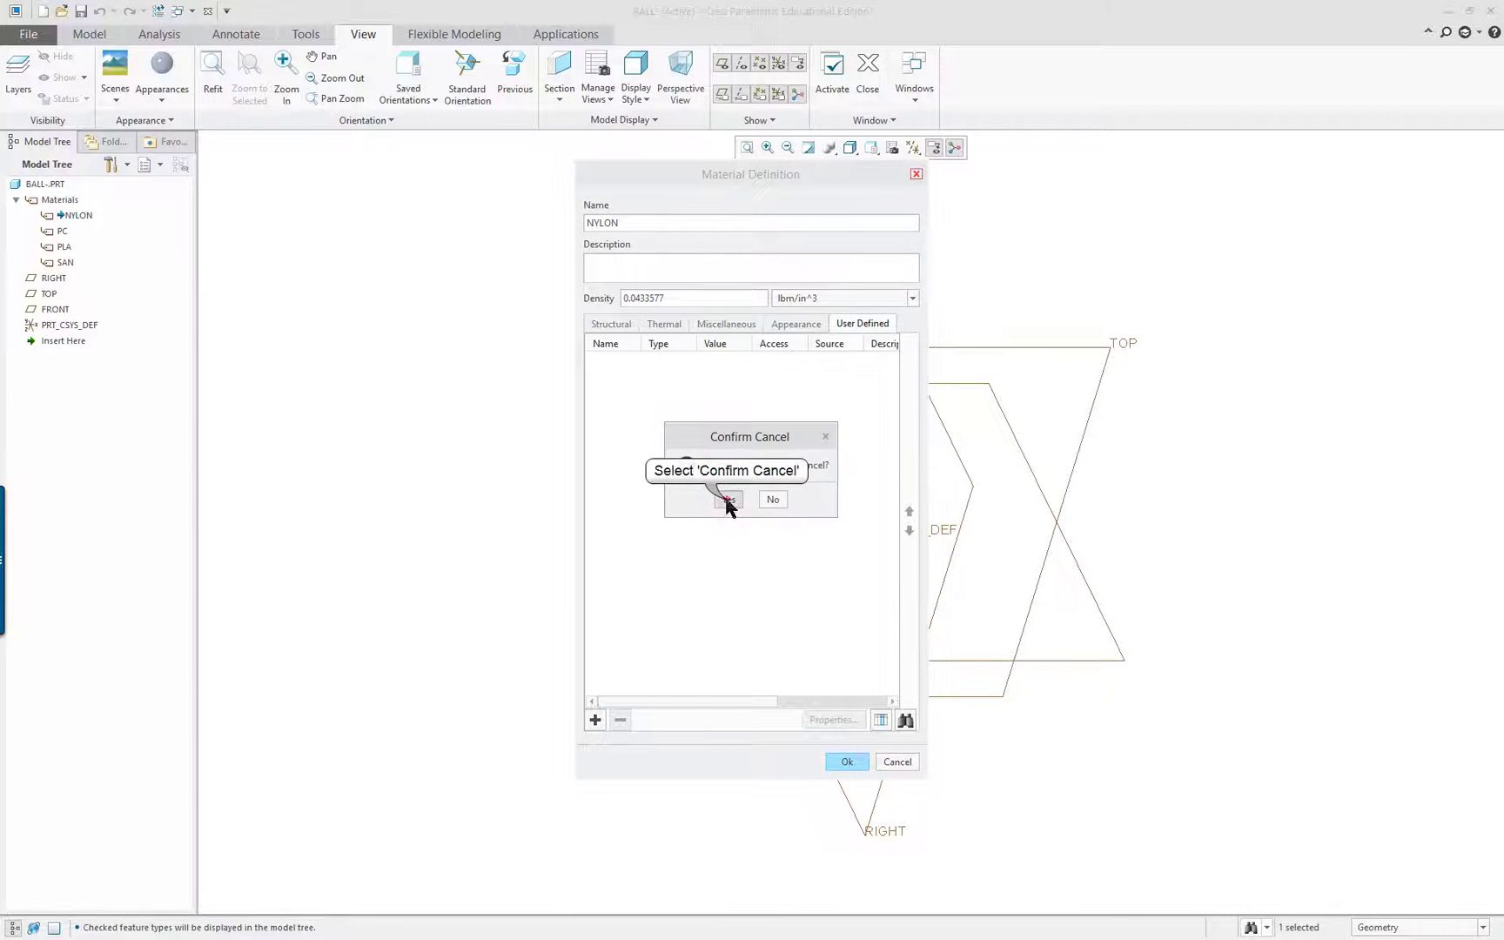
{"action": "left_click", "coordinate": [728, 499]}
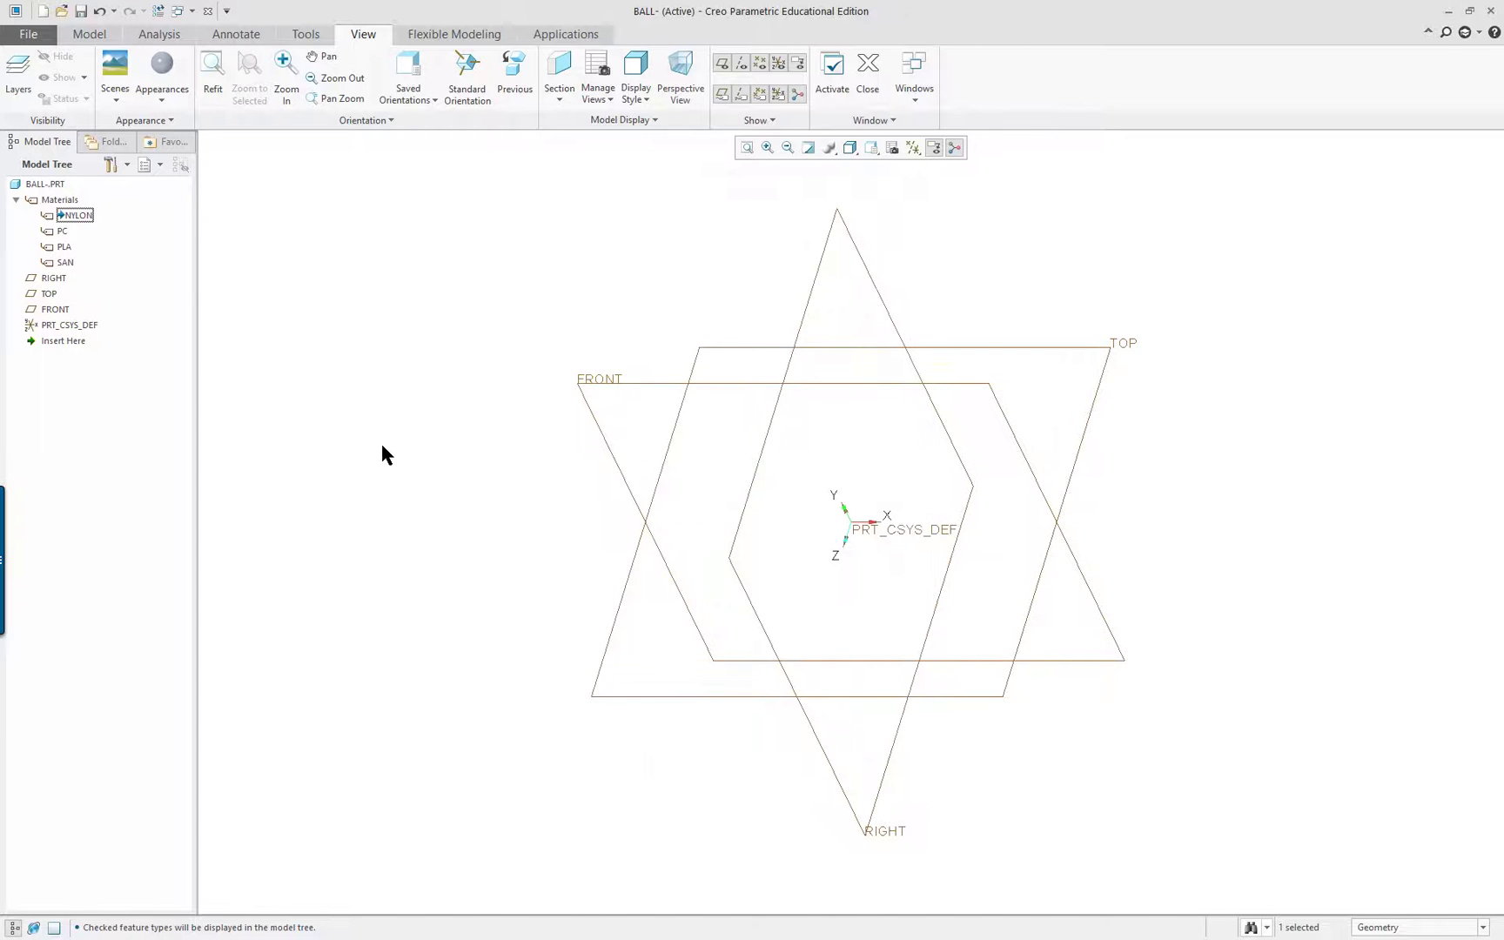
{"action": "key", "text": "alt+Tab"}
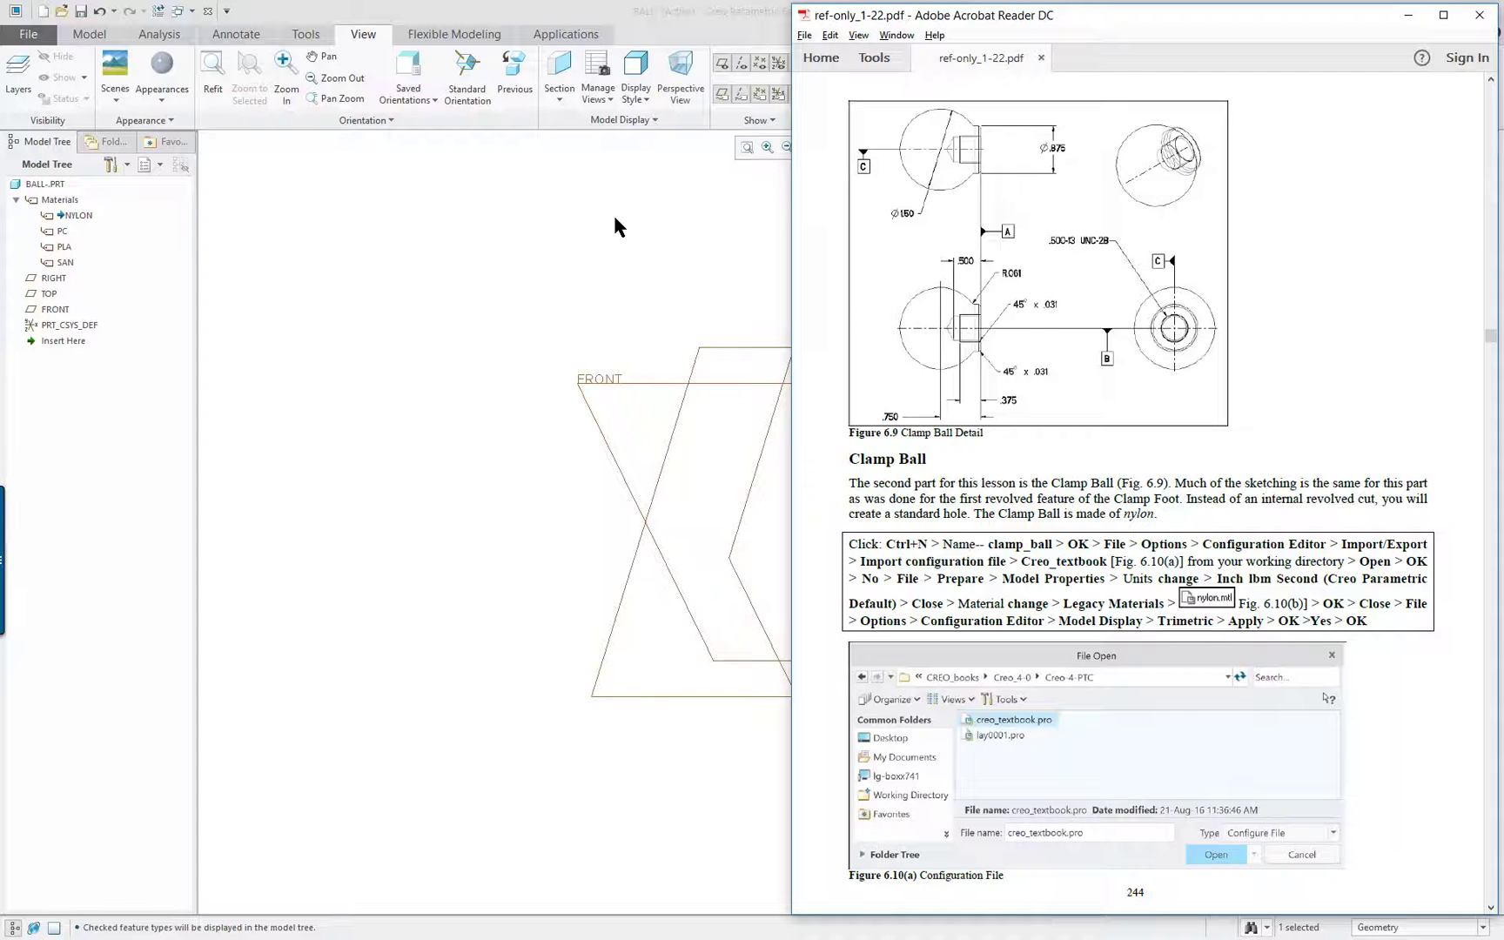
{"action": "key", "text": "alt+Tab"}
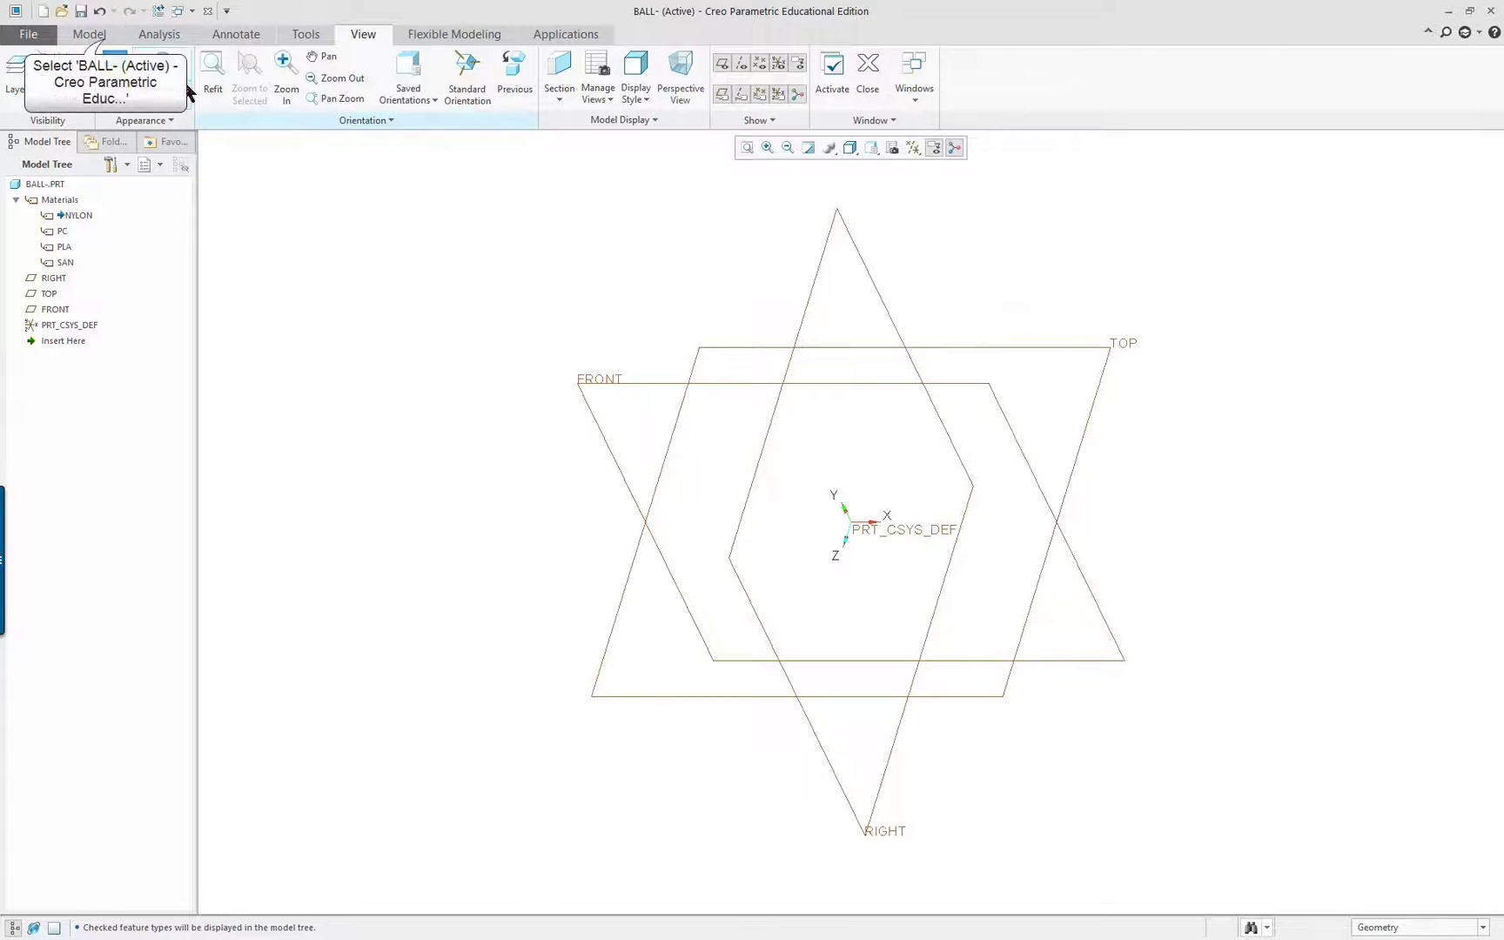
- Start a Revolve with its sketch on the RIGHT plane, oriented face-on in 2D
{"action": "left_click", "coordinate": [104, 39]}
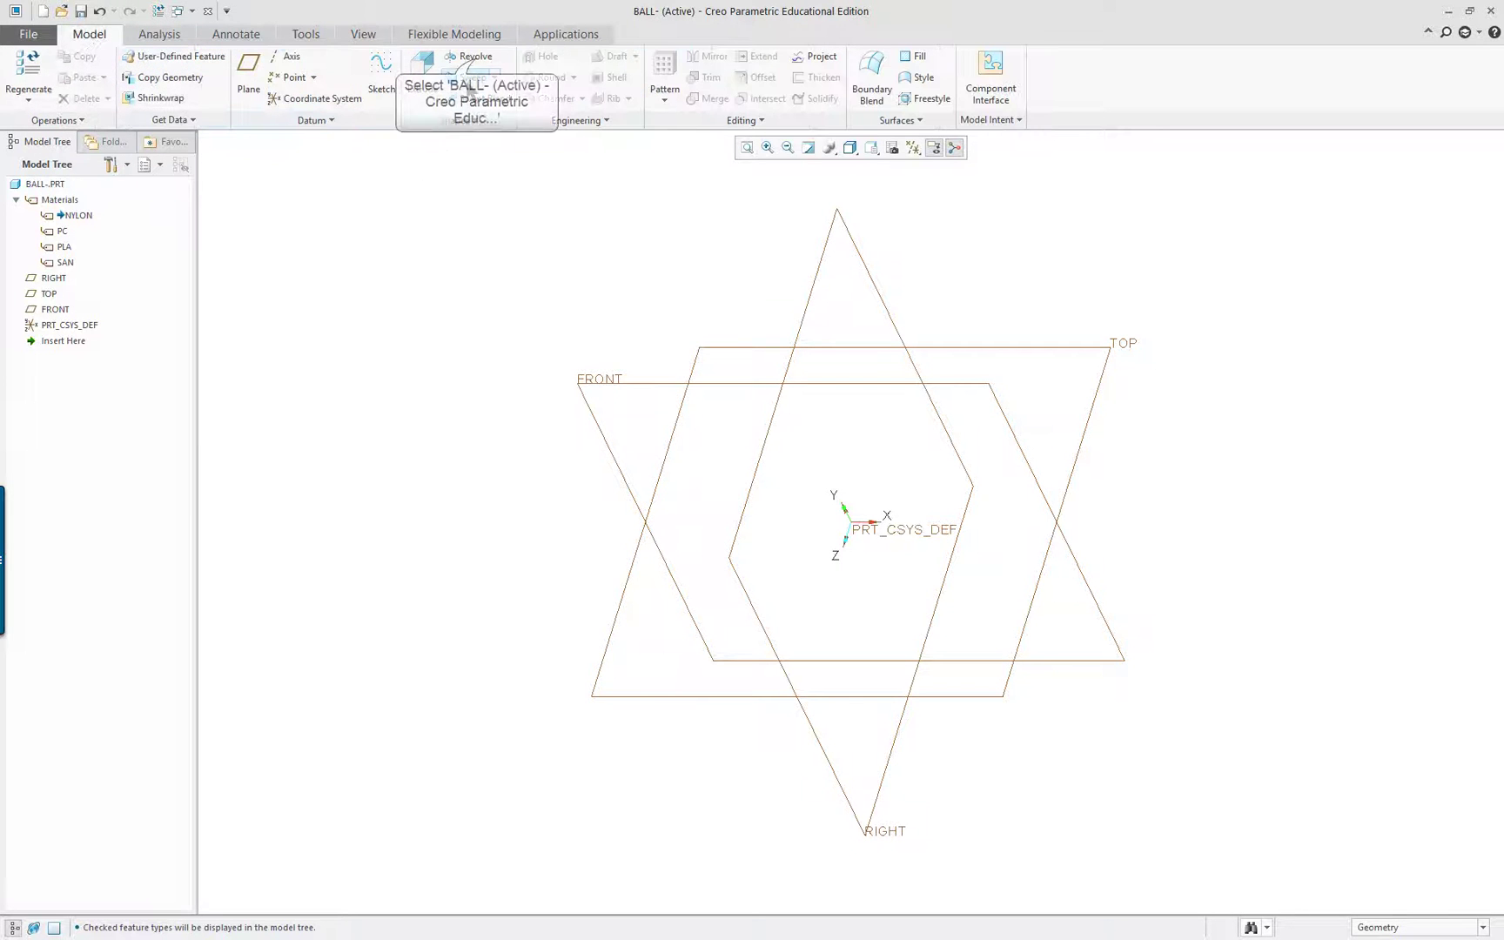
{"action": "left_click", "coordinate": [475, 57]}
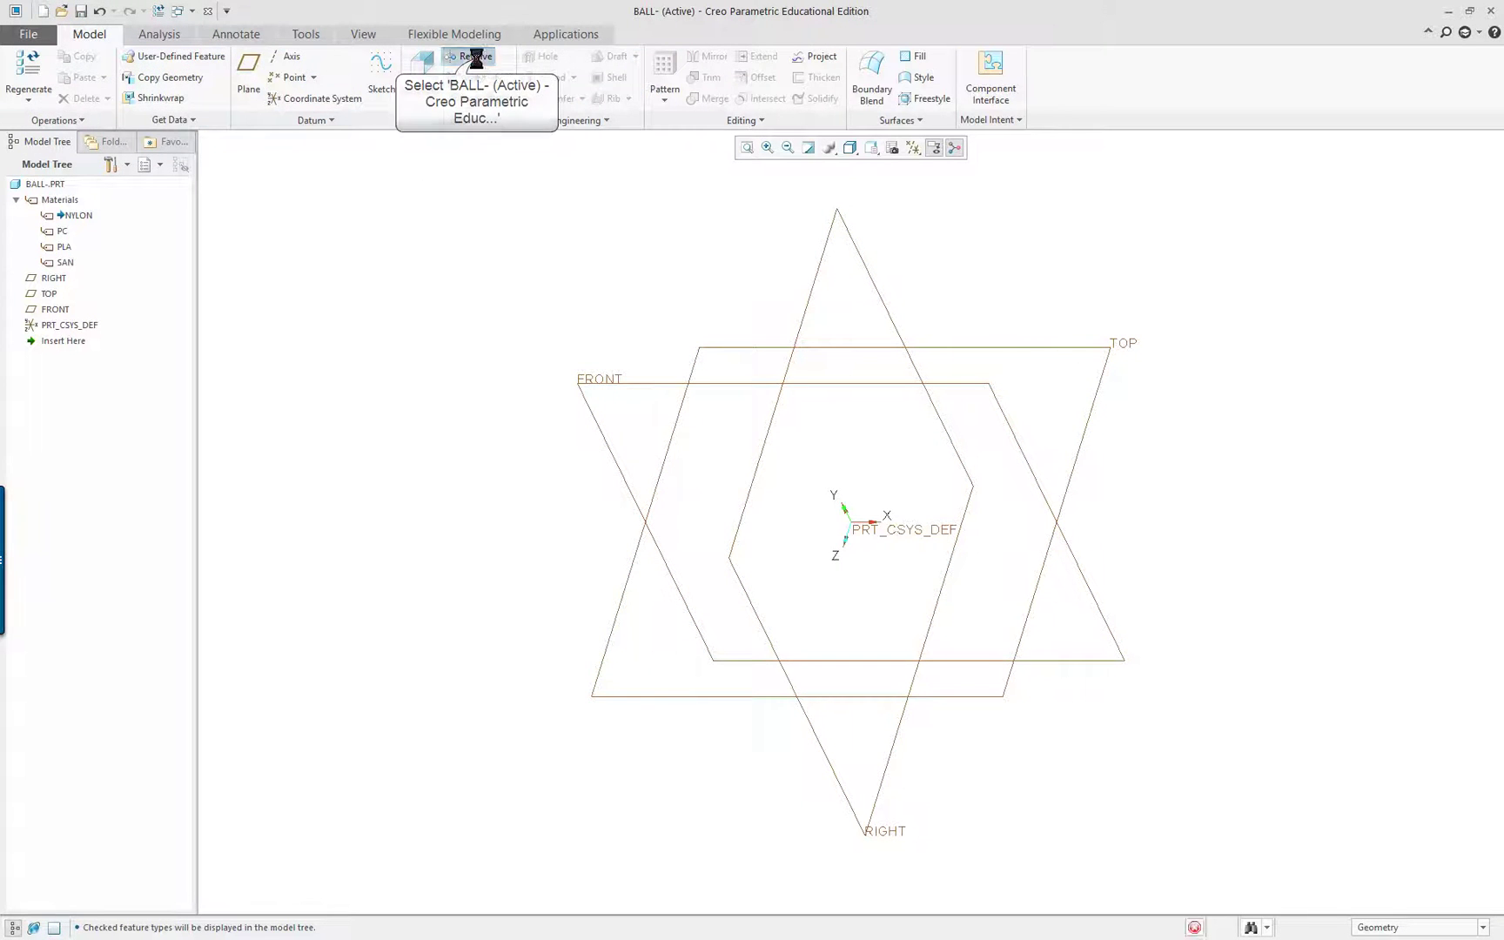
{"action": "left_click", "coordinate": [812, 296]}
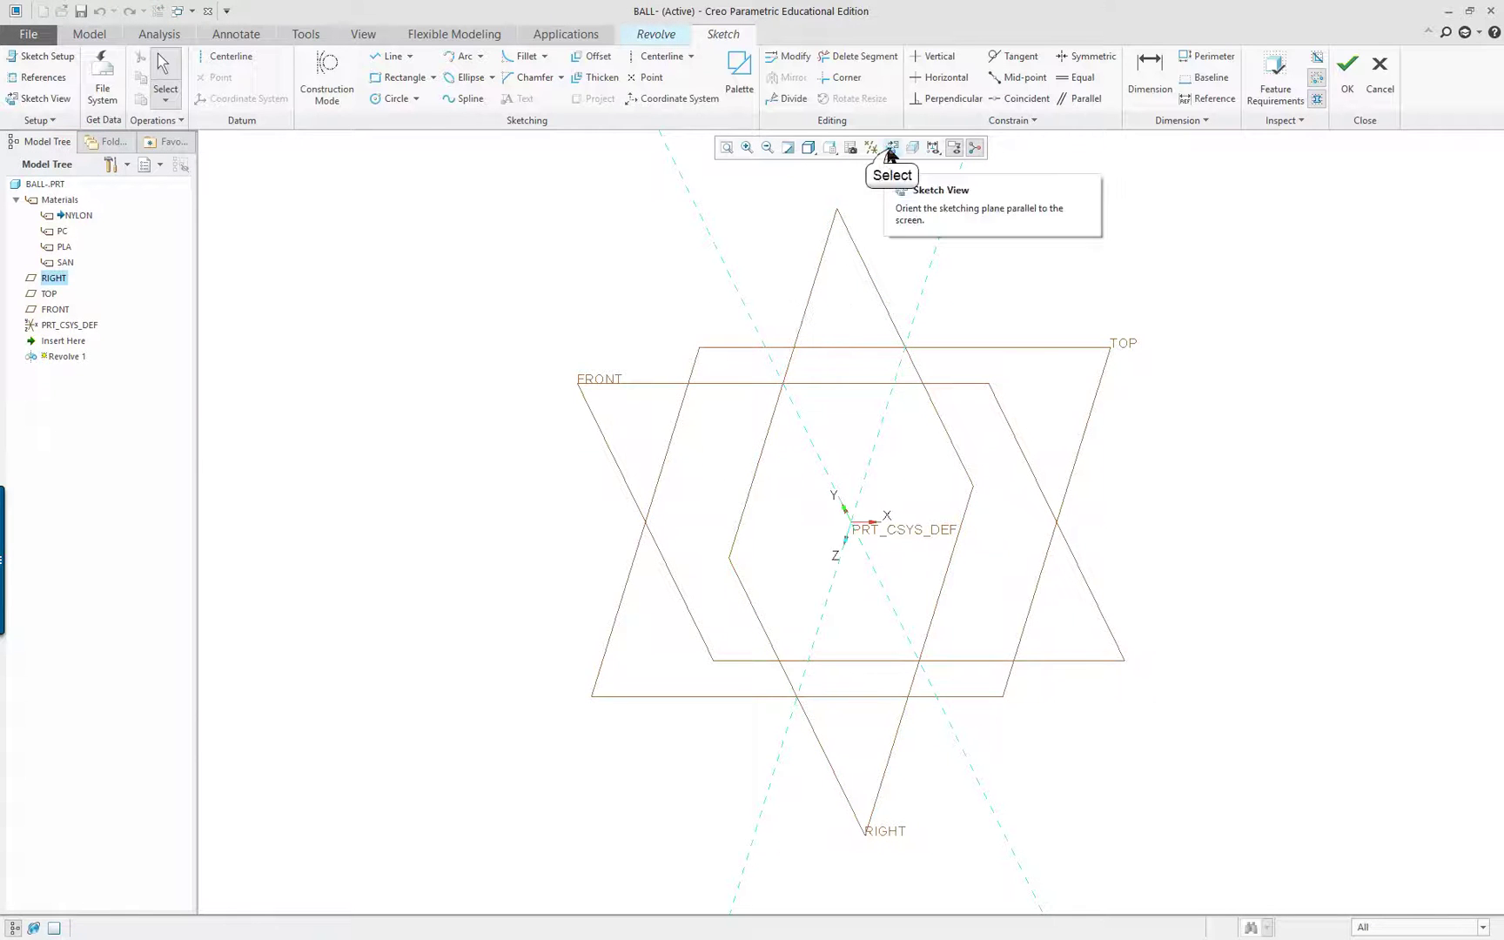
{"action": "left_click", "coordinate": [892, 147]}
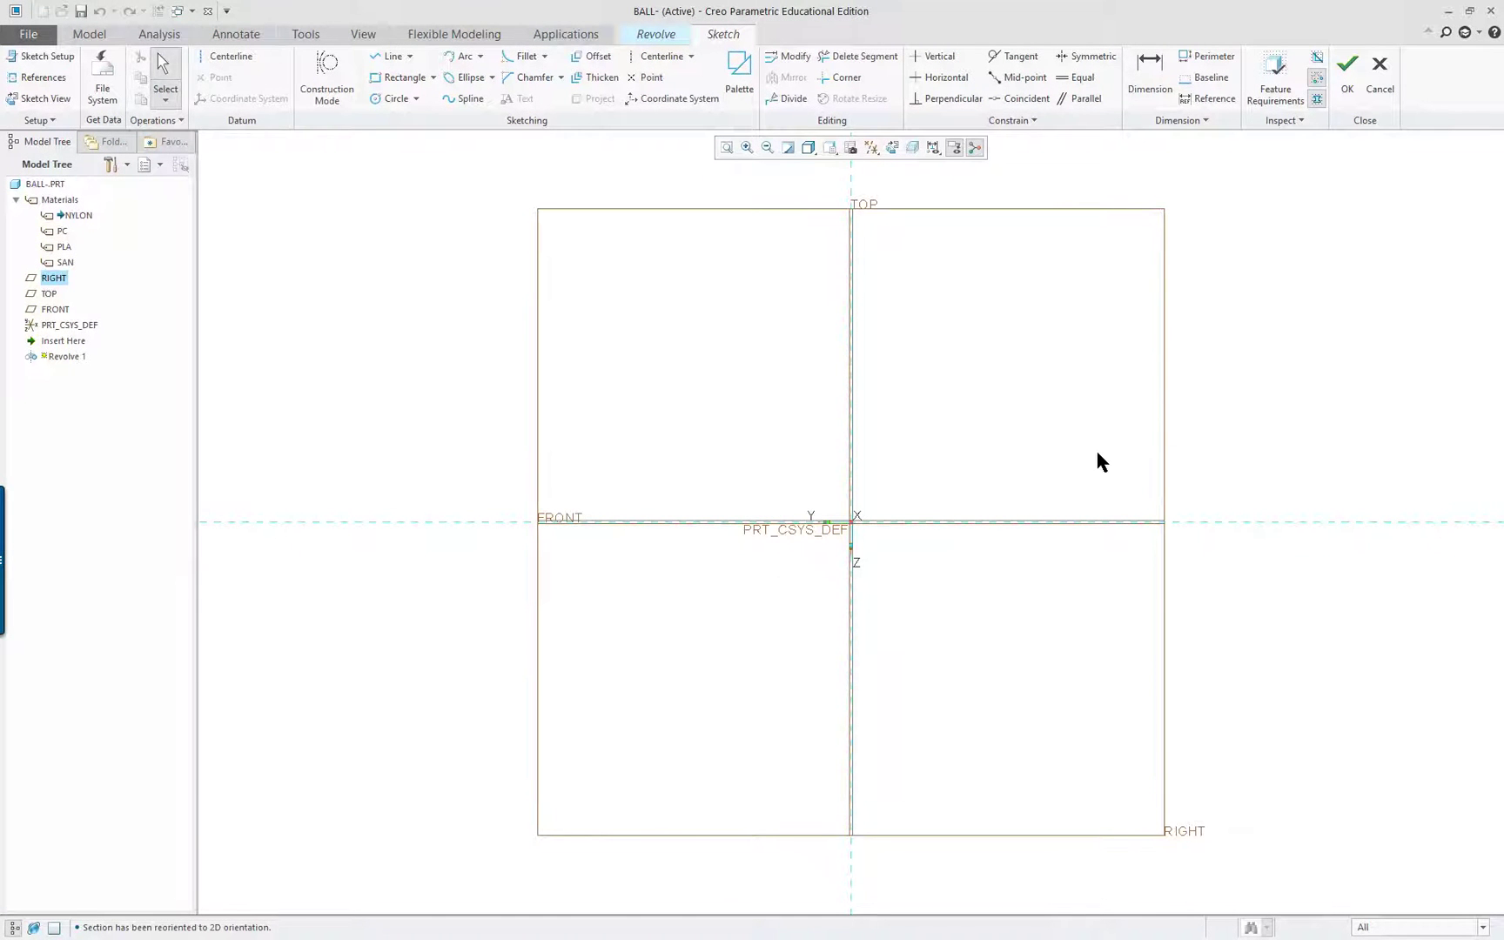
{"action": "middle_click_drag", "start_coordinate": [1097, 453], "coordinate": [826, 486]}
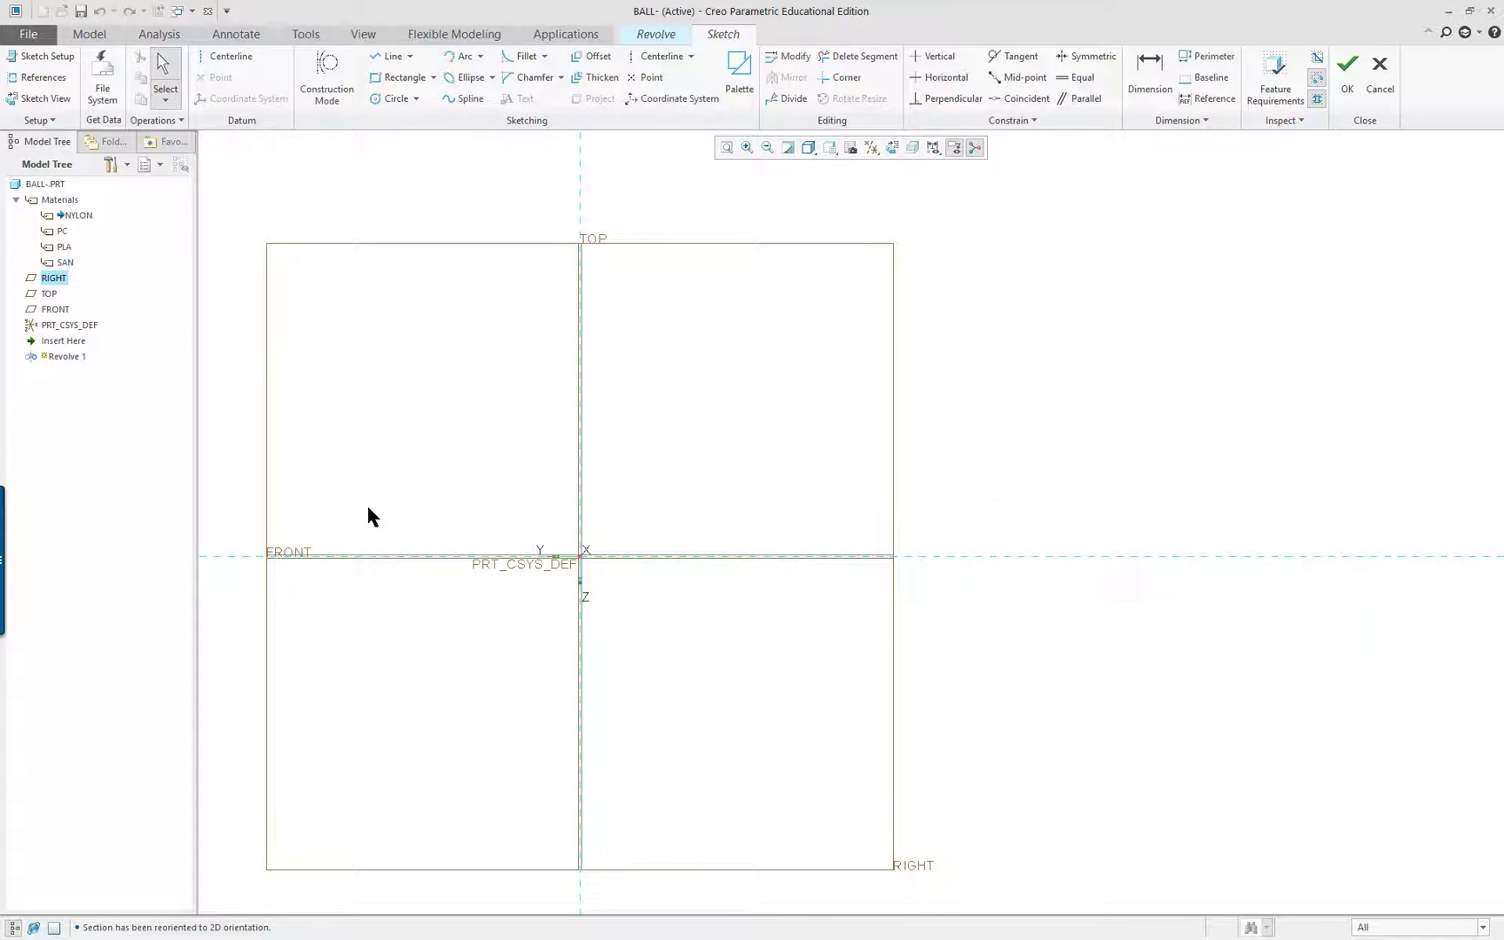
- Check the sketch palette, then set the working directory to Creo-4-PTC
{"action": "left_click", "coordinate": [737, 69]}
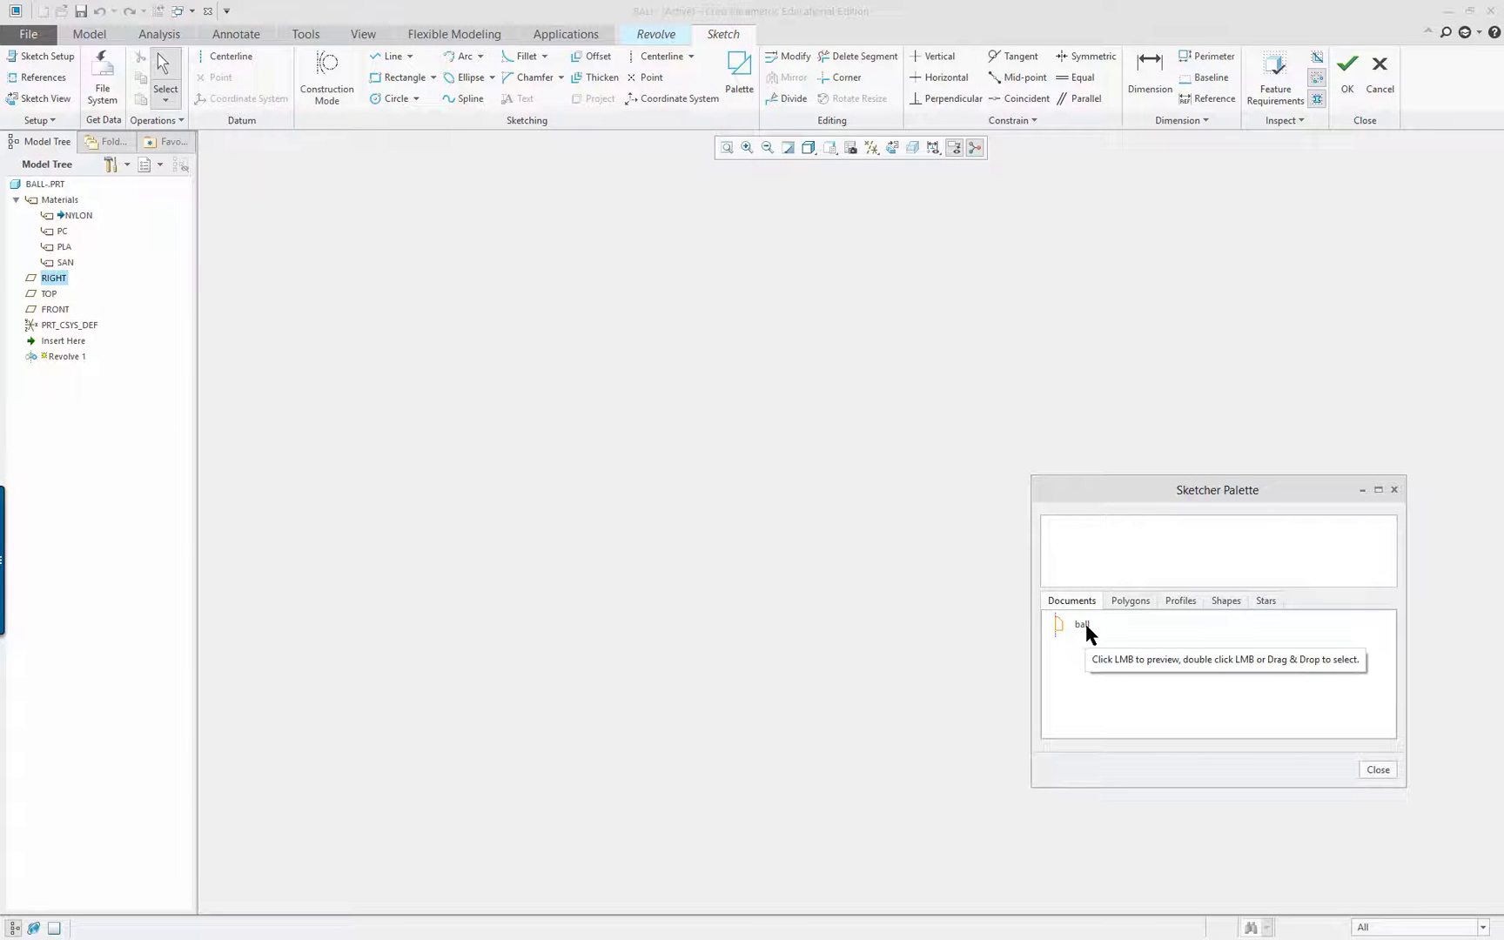
{"action": "left_click", "coordinate": [1378, 770]}
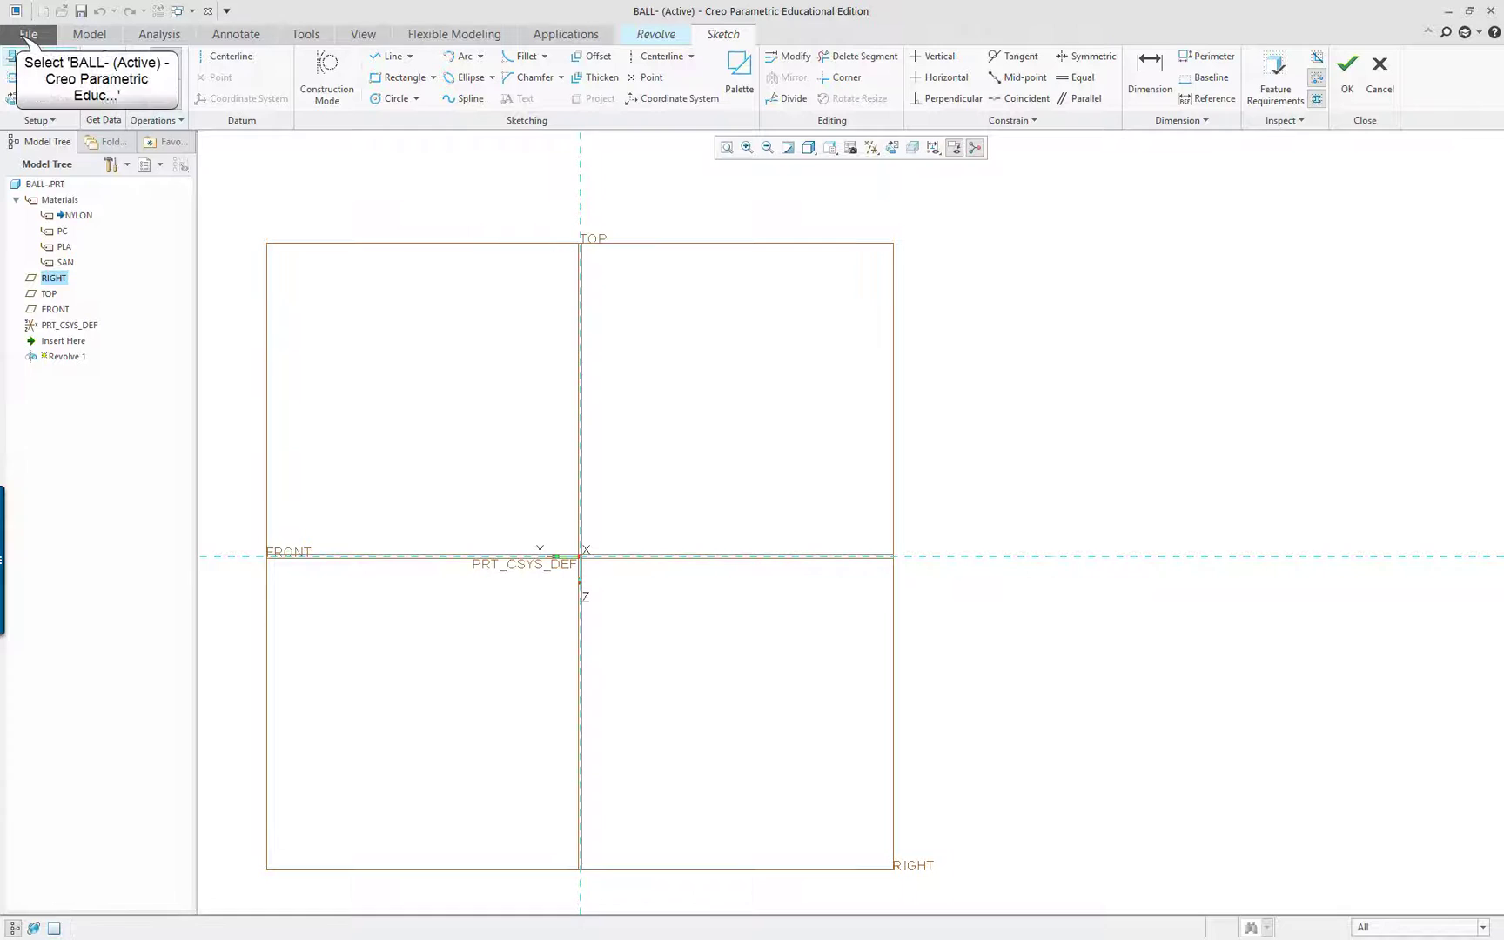
{"action": "left_click", "coordinate": [26, 35]}
{"action": "mouse_move", "coordinate": [45, 327]}
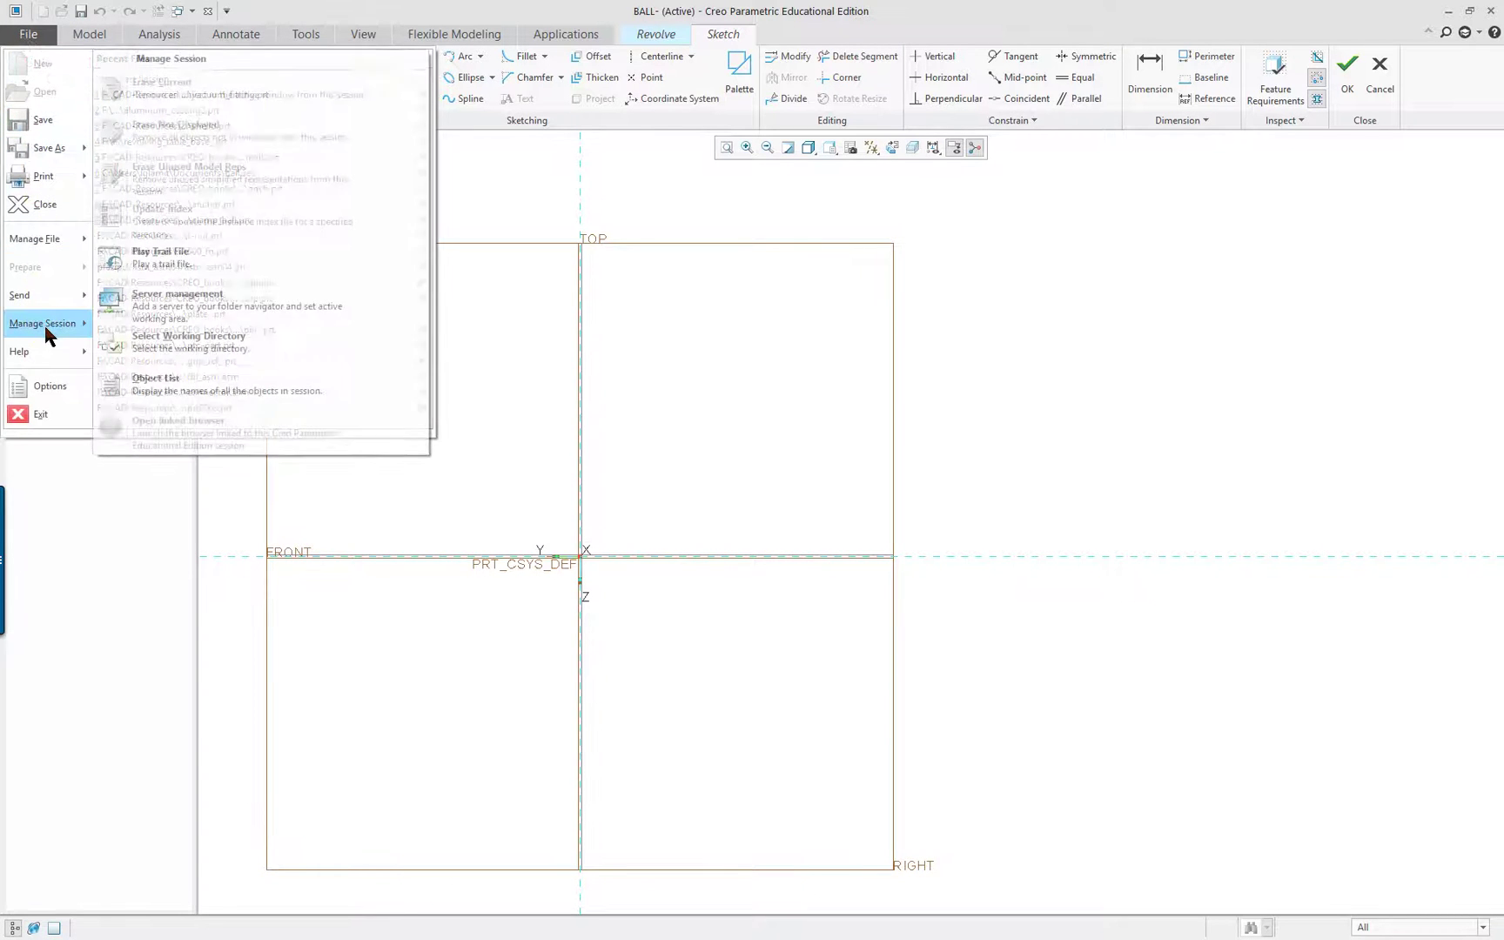
{"action": "left_click", "coordinate": [144, 342]}
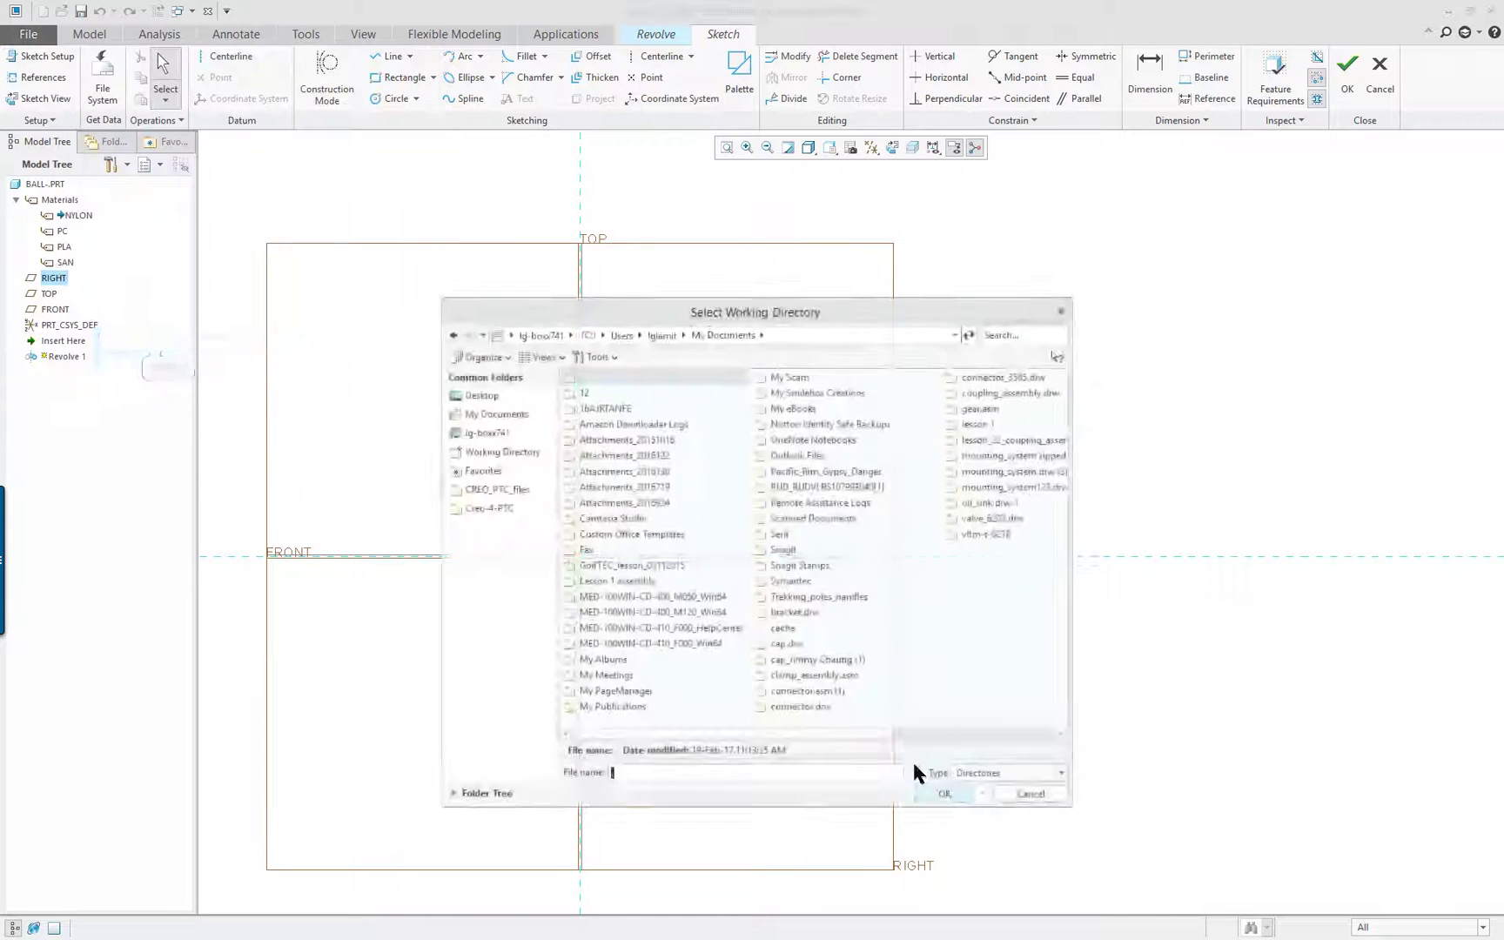
{"action": "double_click", "coordinate": [492, 510]}
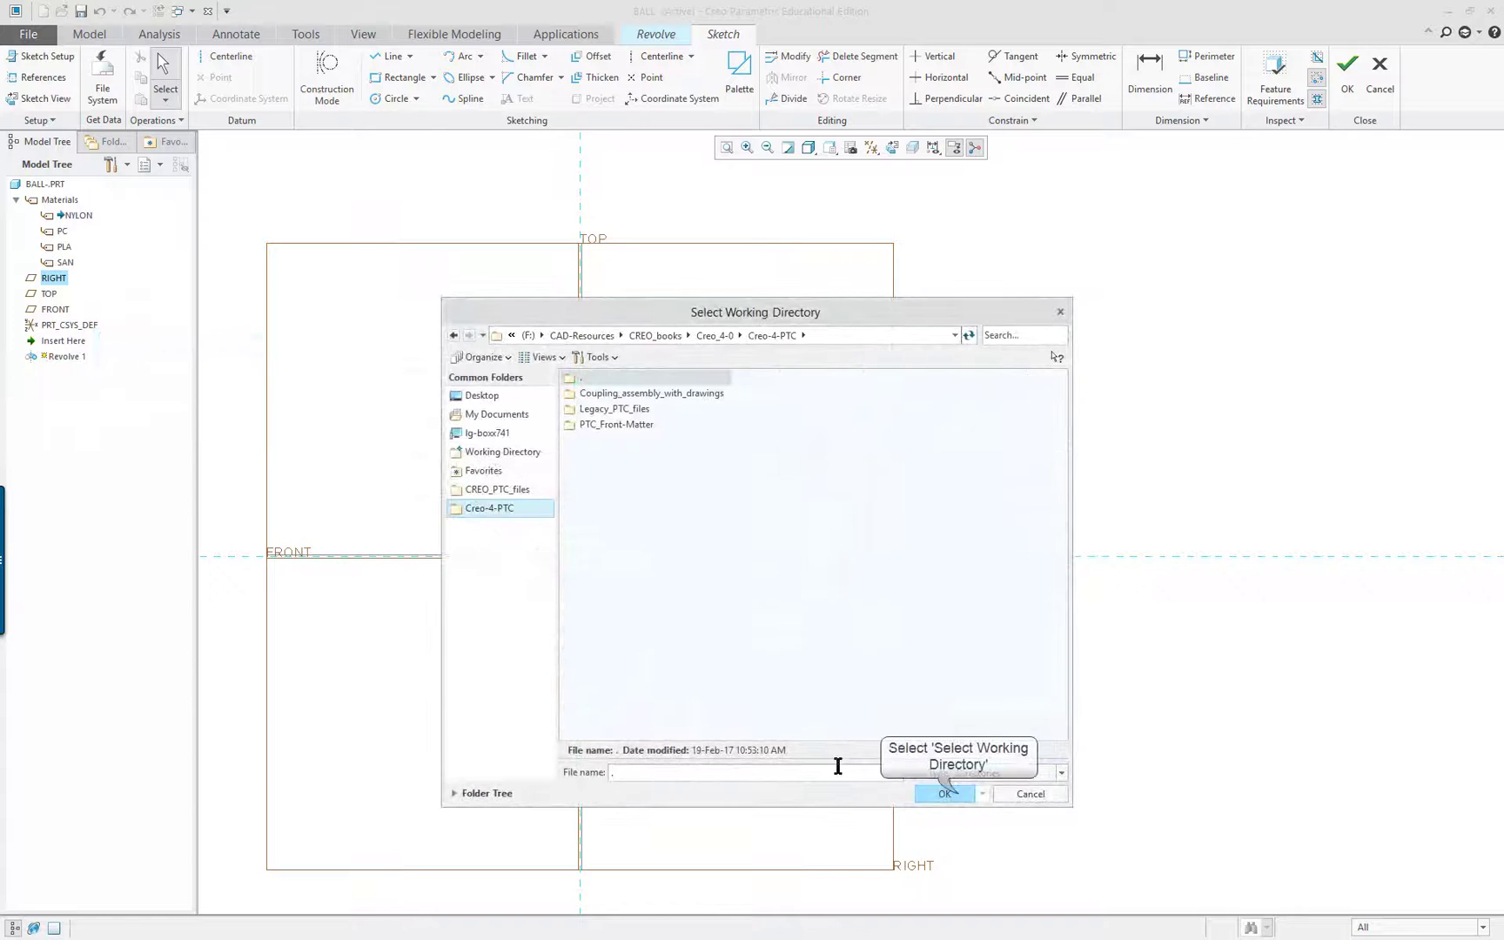
{"action": "left_click", "coordinate": [958, 794]}
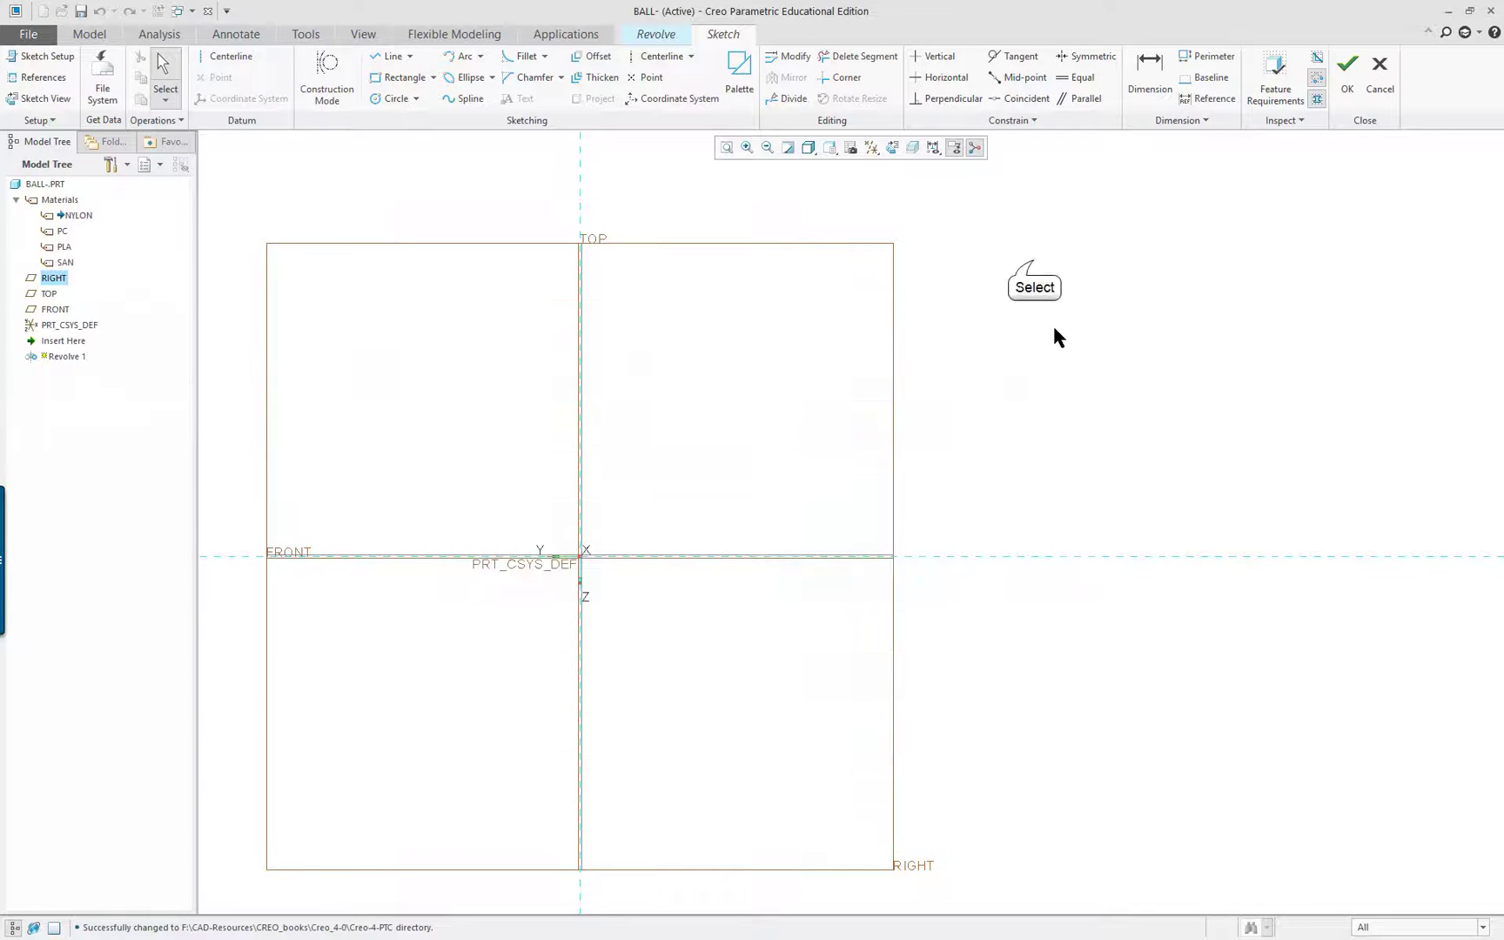
- Import ball_end from the palette, anchor its arc's top end on the vertical axis, and accept
{"action": "left_click", "coordinate": [739, 68]}
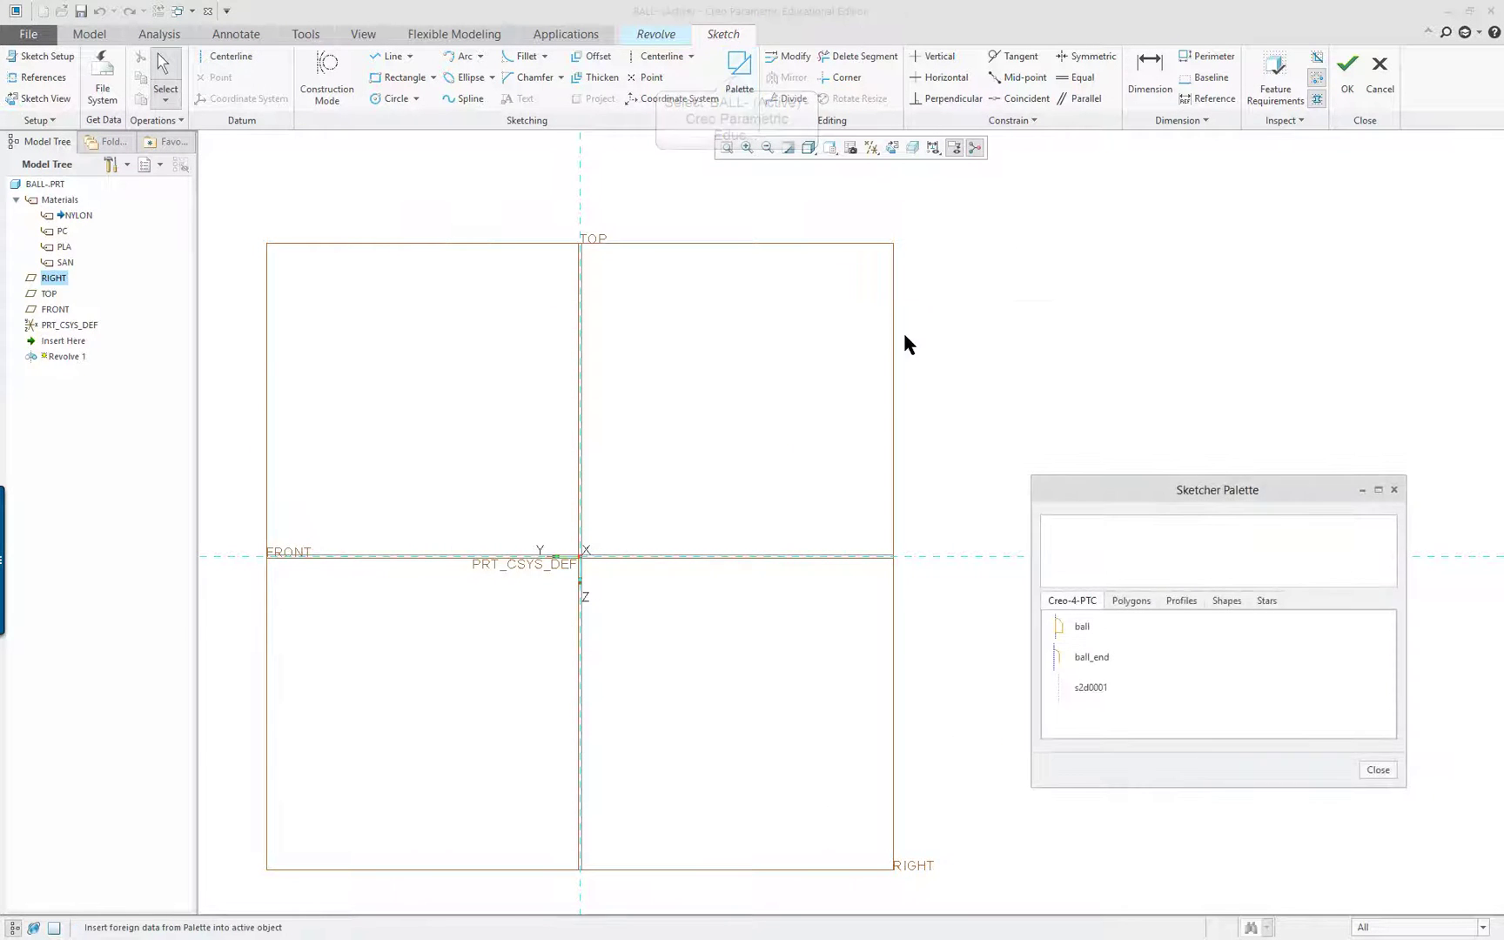
{"action": "double_click", "coordinate": [1087, 660]}
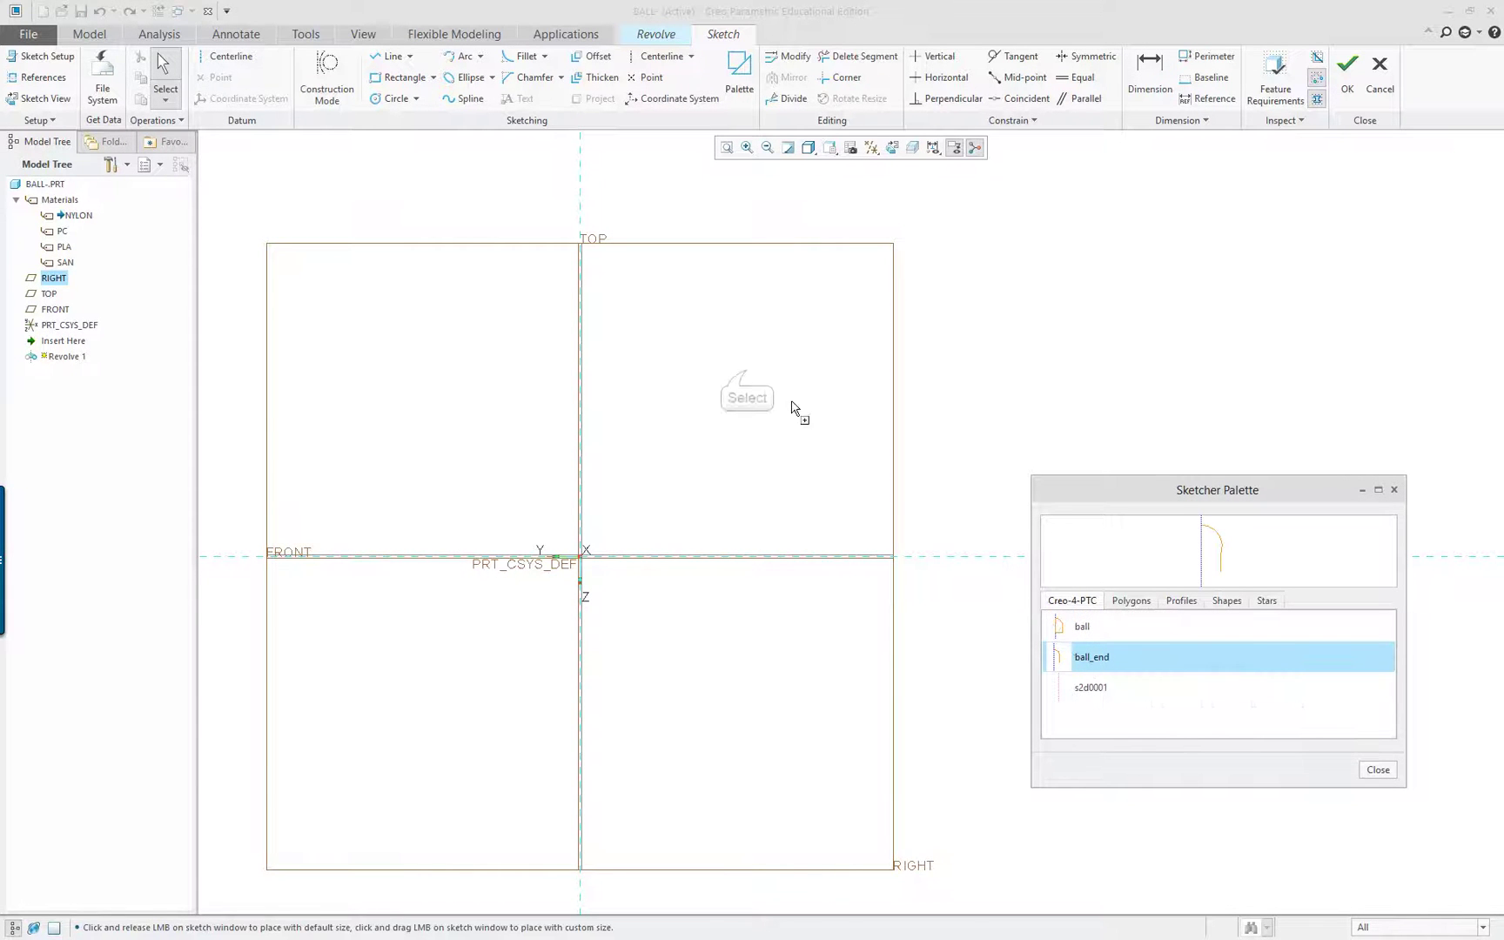
{"action": "left_click", "coordinate": [746, 374]}
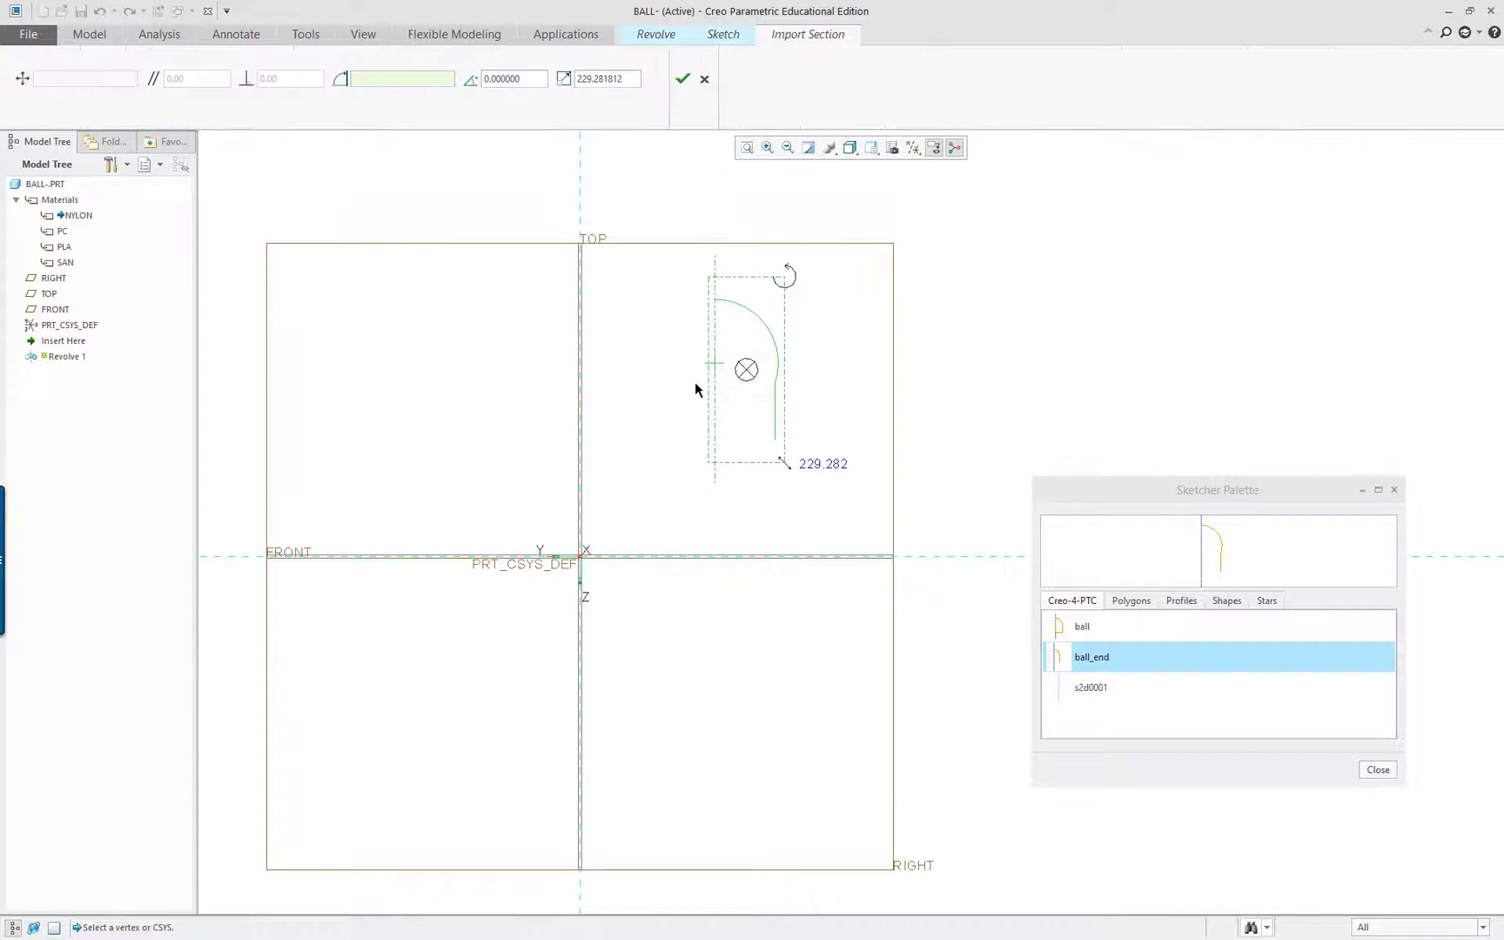
{"action": "right_click_drag", "start_coordinate": [745, 368], "coordinate": [718, 301]}
{"action": "left_click_drag", "start_coordinate": [724, 309], "coordinate": [596, 376]}
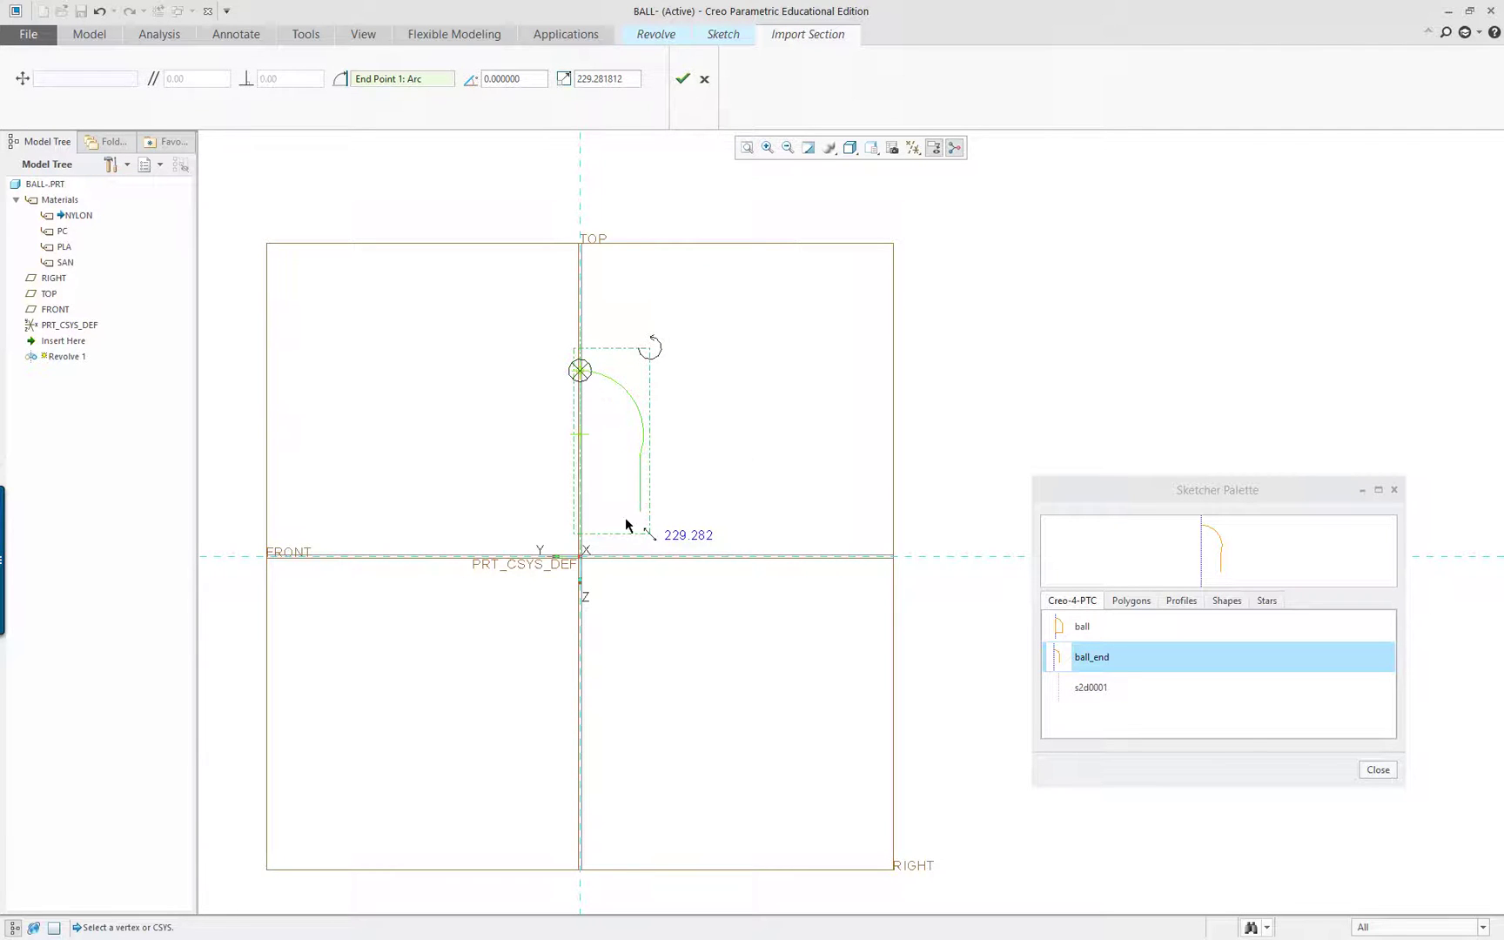
{"action": "left_click", "coordinate": [1381, 769]}
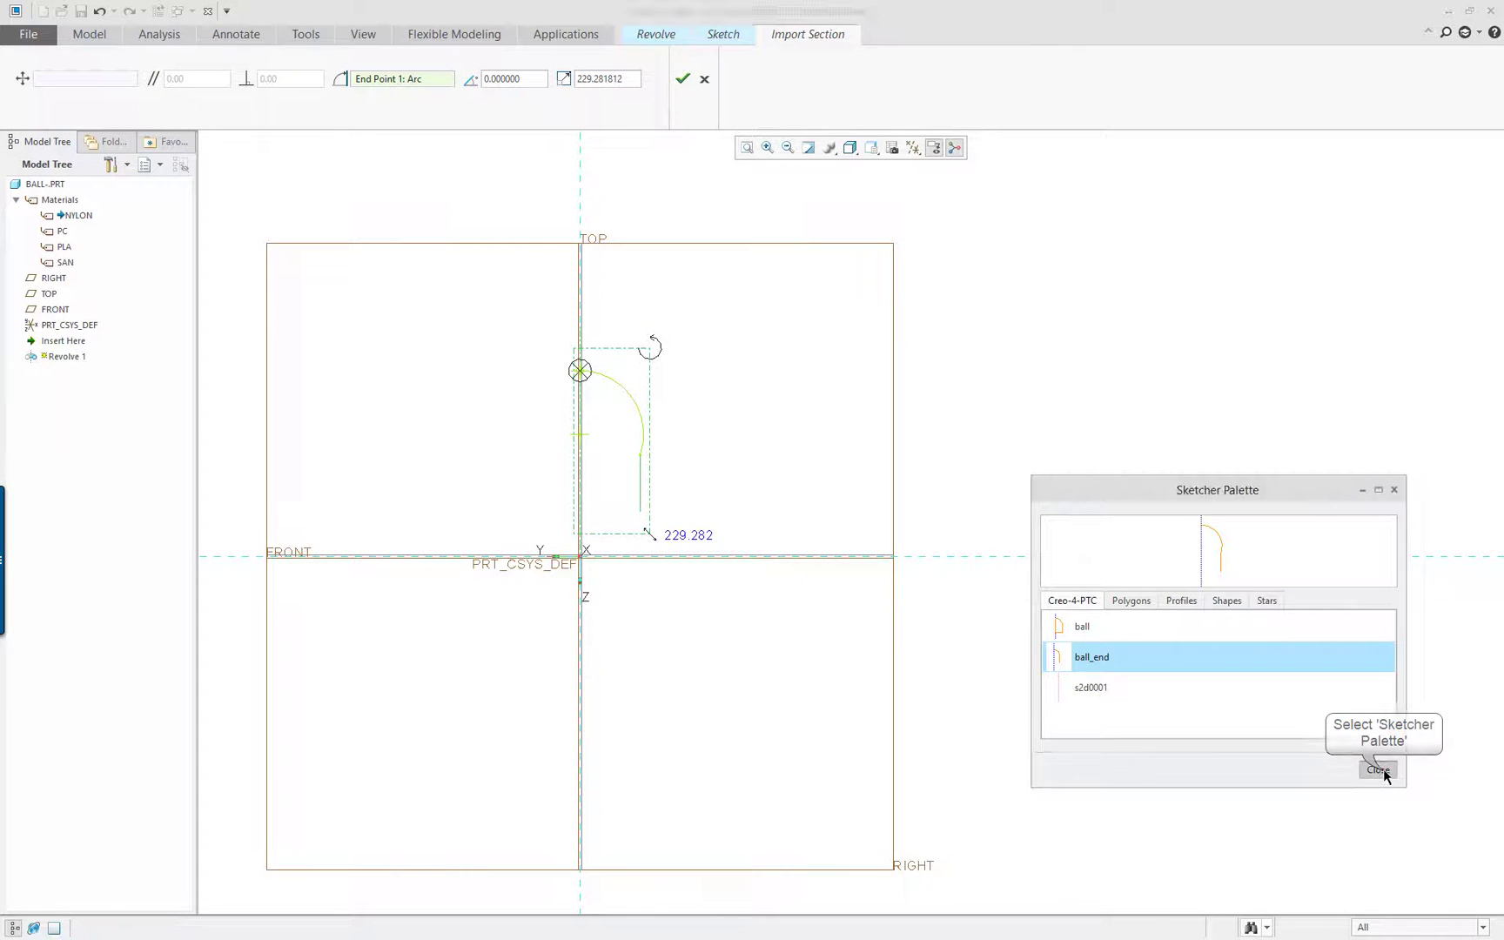
{"action": "left_click", "coordinate": [682, 80]}
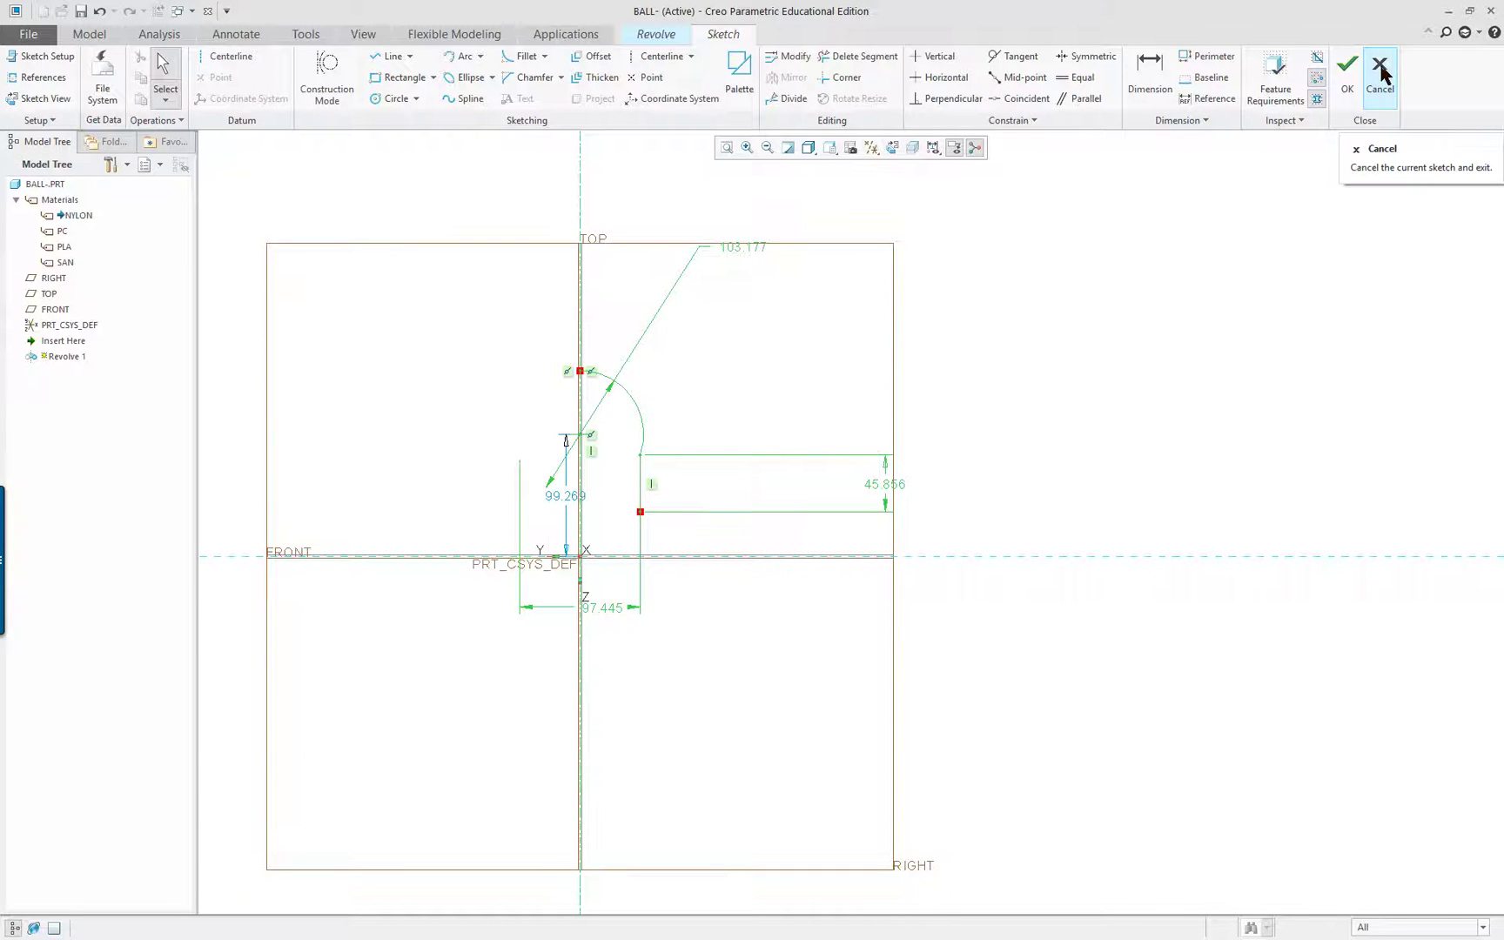
- Undo the oversized import and re-place ball_end with its top end on the vertical axis
{"action": "left_click", "coordinate": [100, 12]}
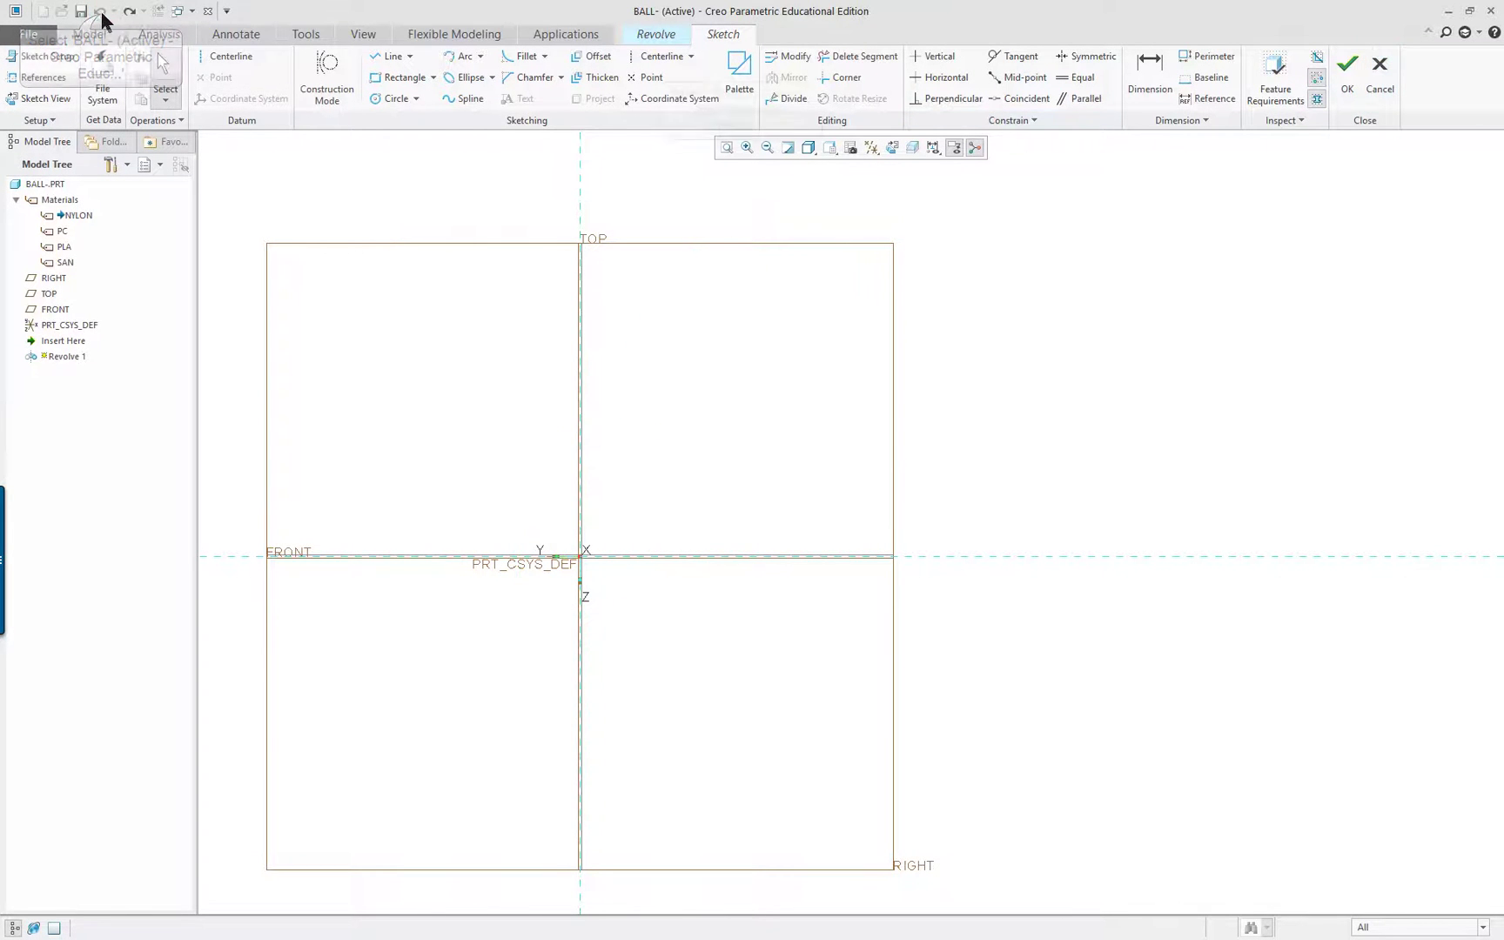
{"action": "left_click", "coordinate": [739, 67]}
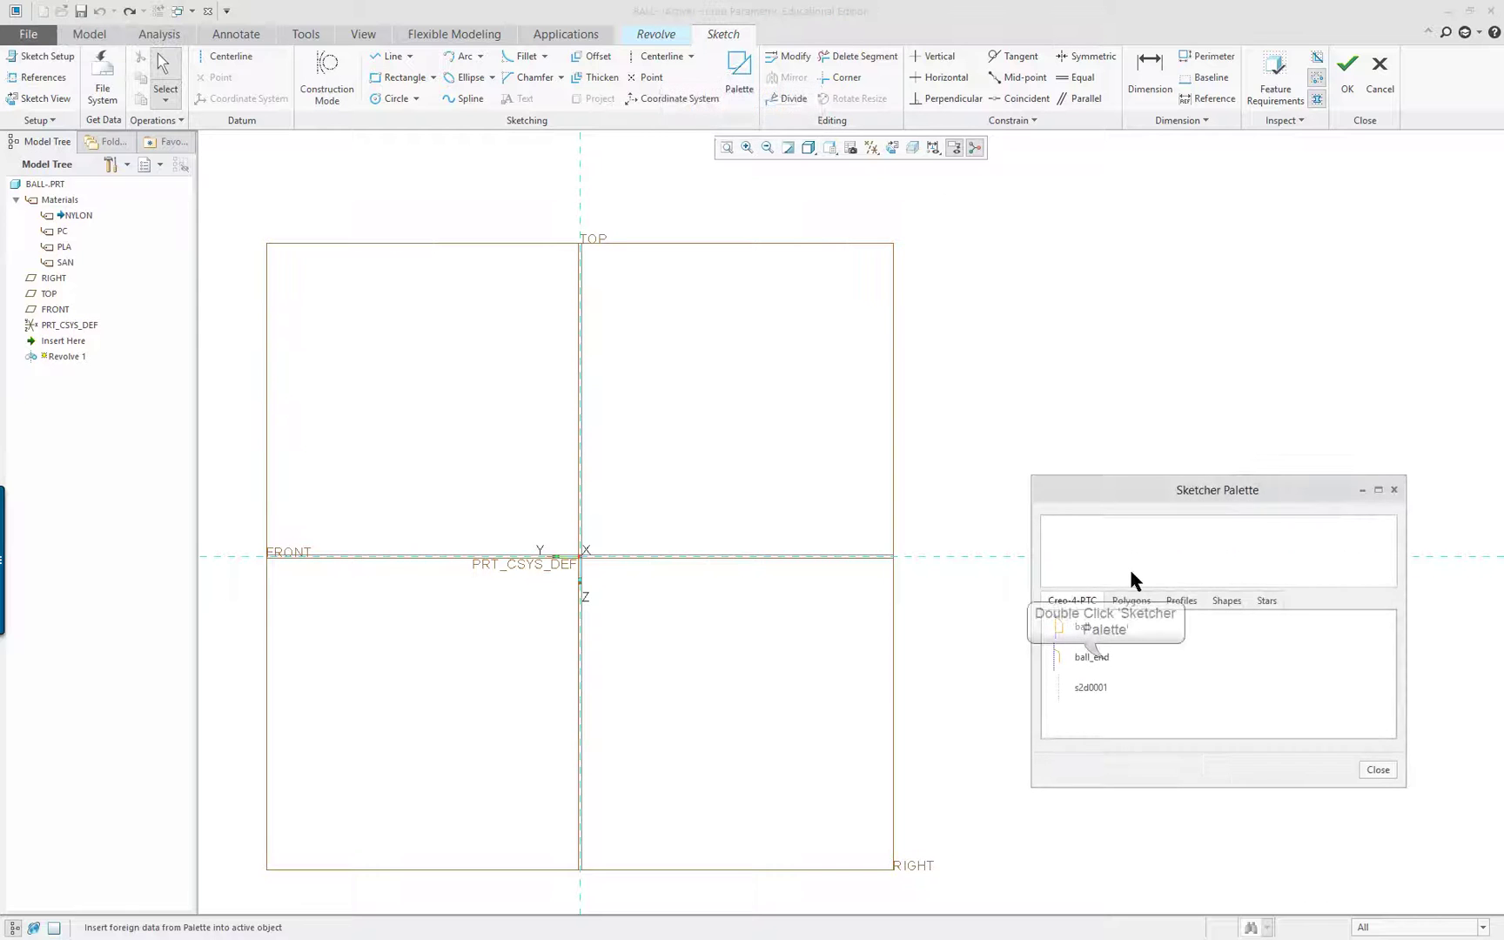
{"action": "double_click", "coordinate": [1098, 657]}
{"action": "left_click", "coordinate": [754, 346]}
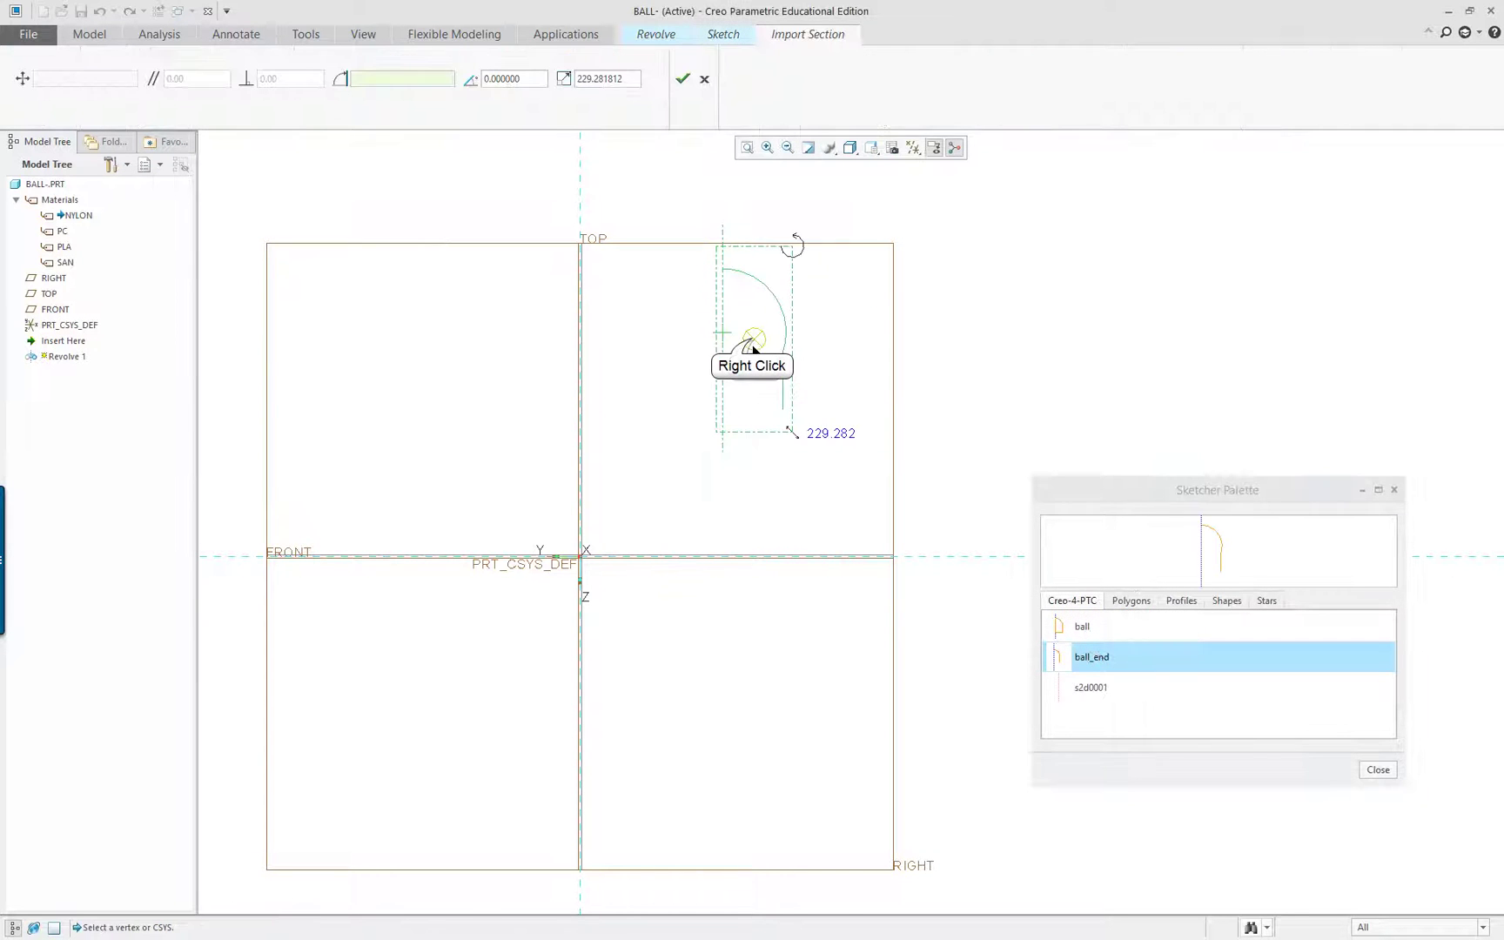
{"action": "right_click_drag", "start_coordinate": [753, 345], "coordinate": [719, 280]}
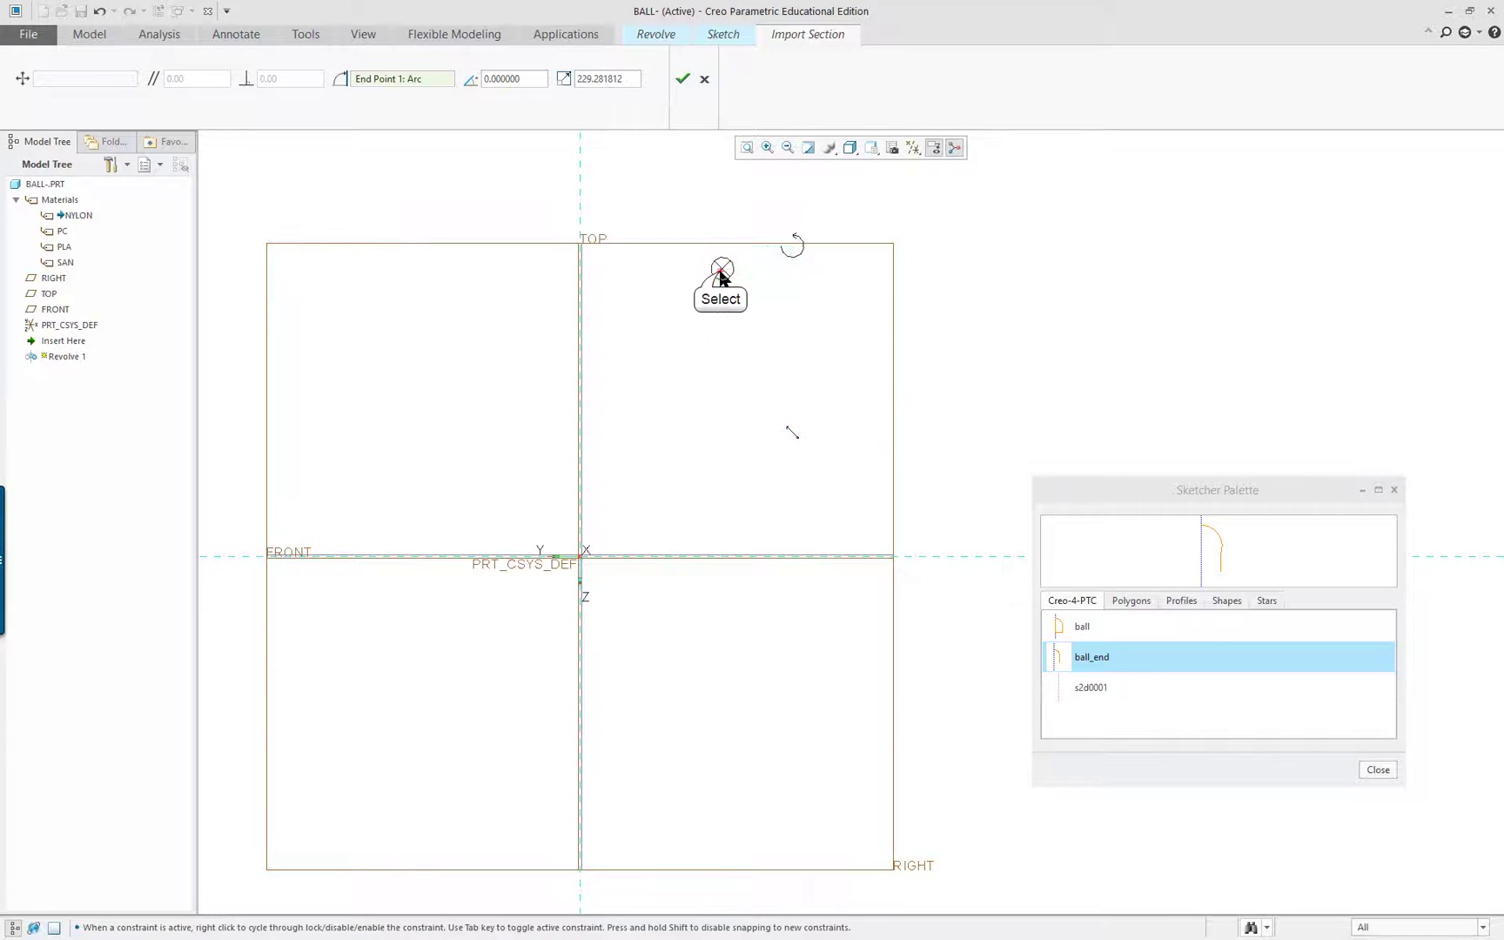
{"action": "left_click_drag", "start_coordinate": [715, 275], "coordinate": [580, 377]}
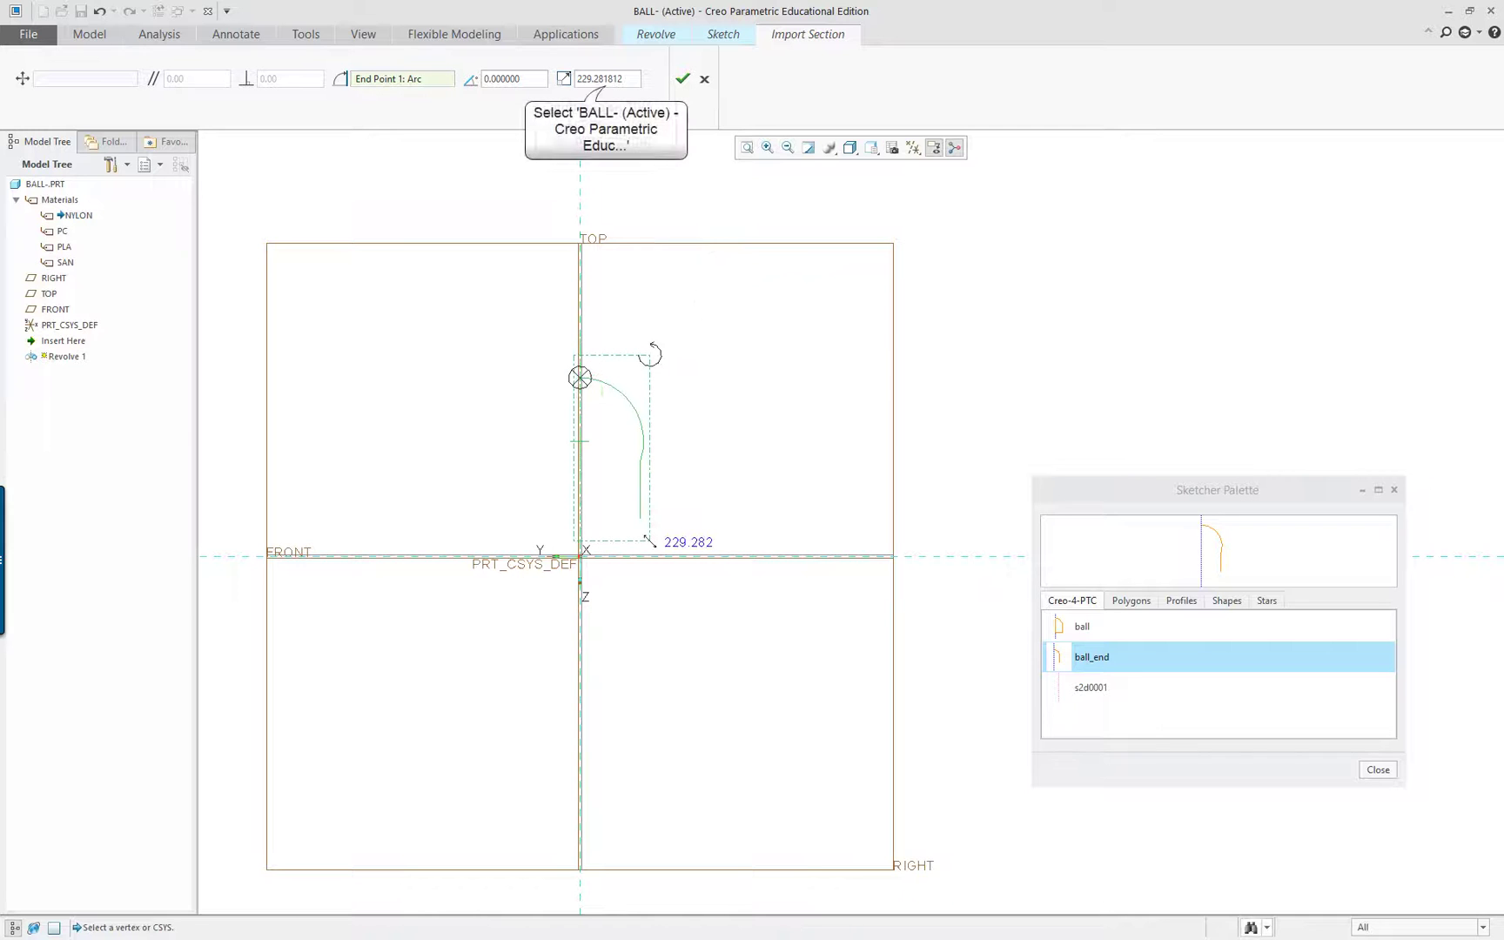
- Scale the ball_end section to 2 and accept it
{"action": "double_click", "coordinate": [605, 80]}
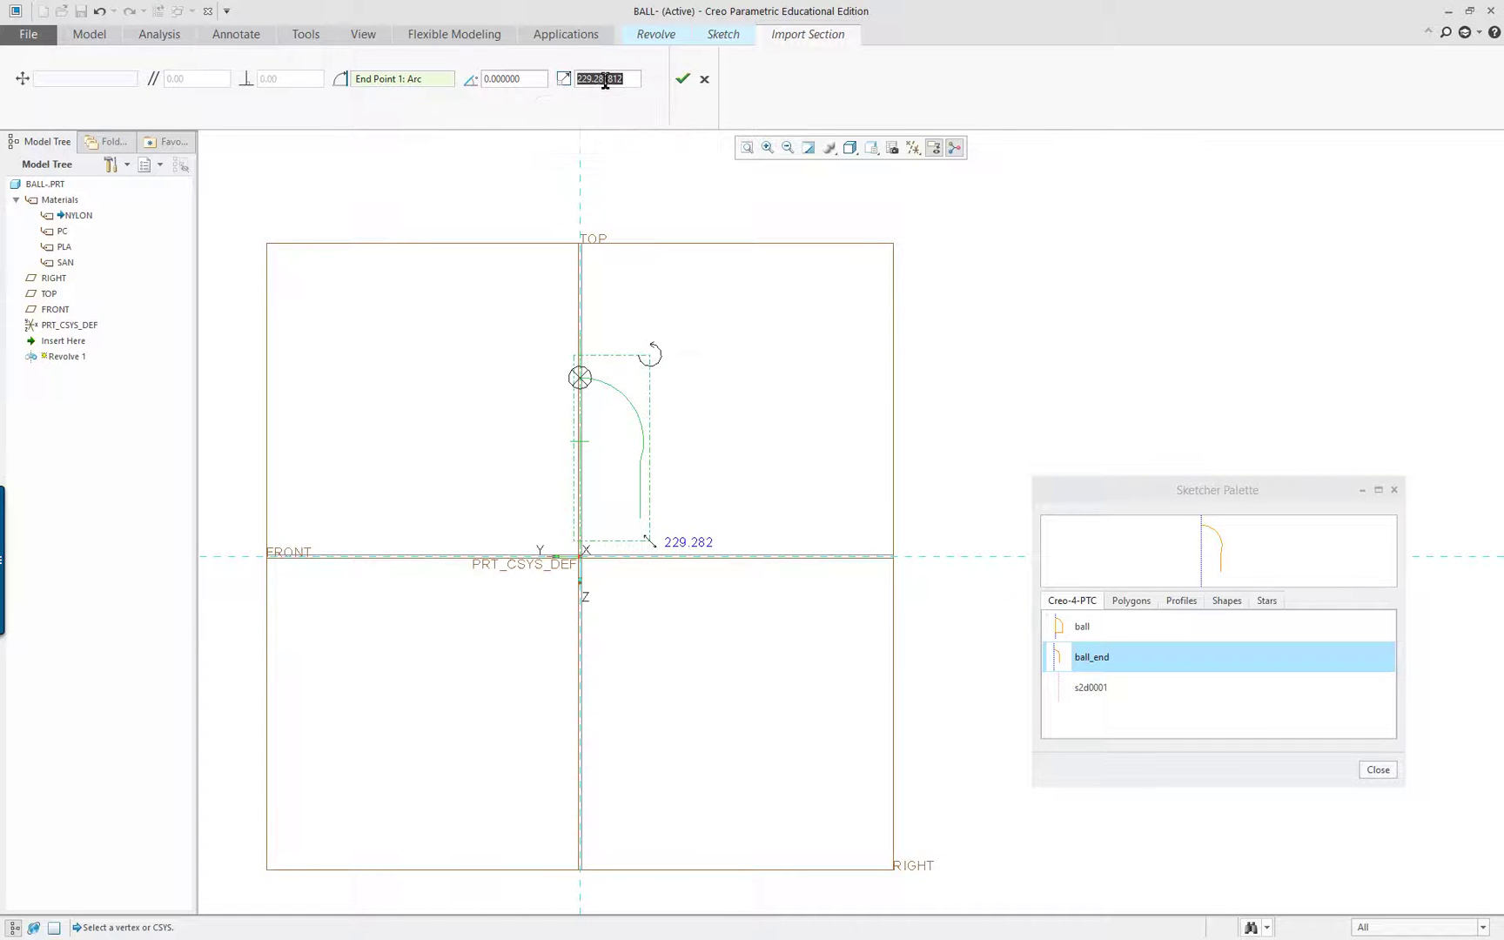
{"action": "type", "text": "2"}
{"action": "key", "text": "Return"}
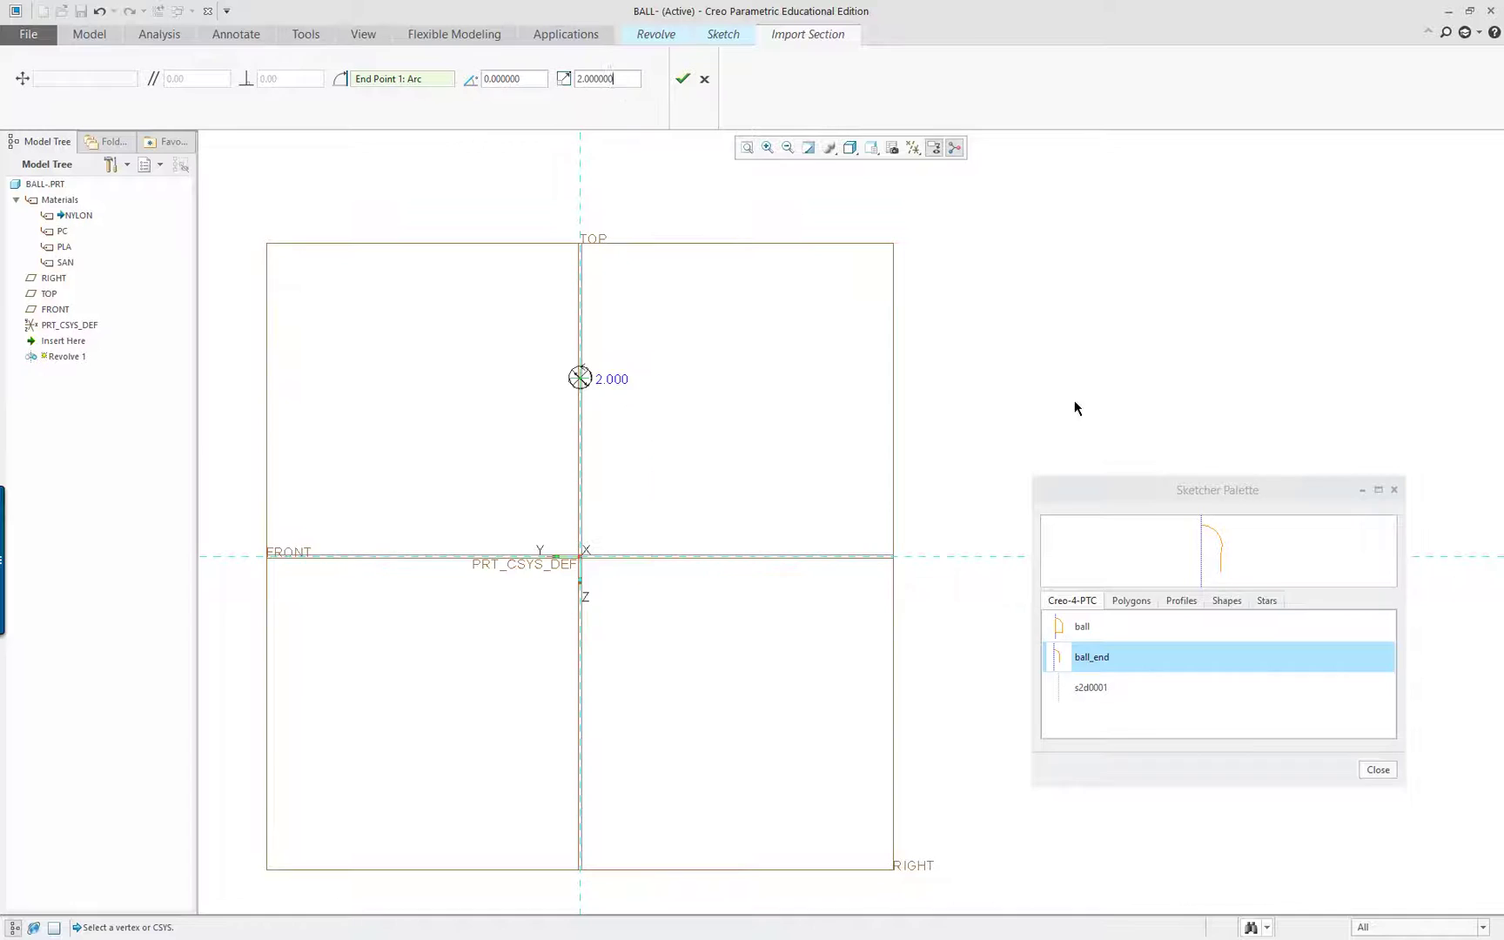
{"action": "left_click", "coordinate": [683, 79]}
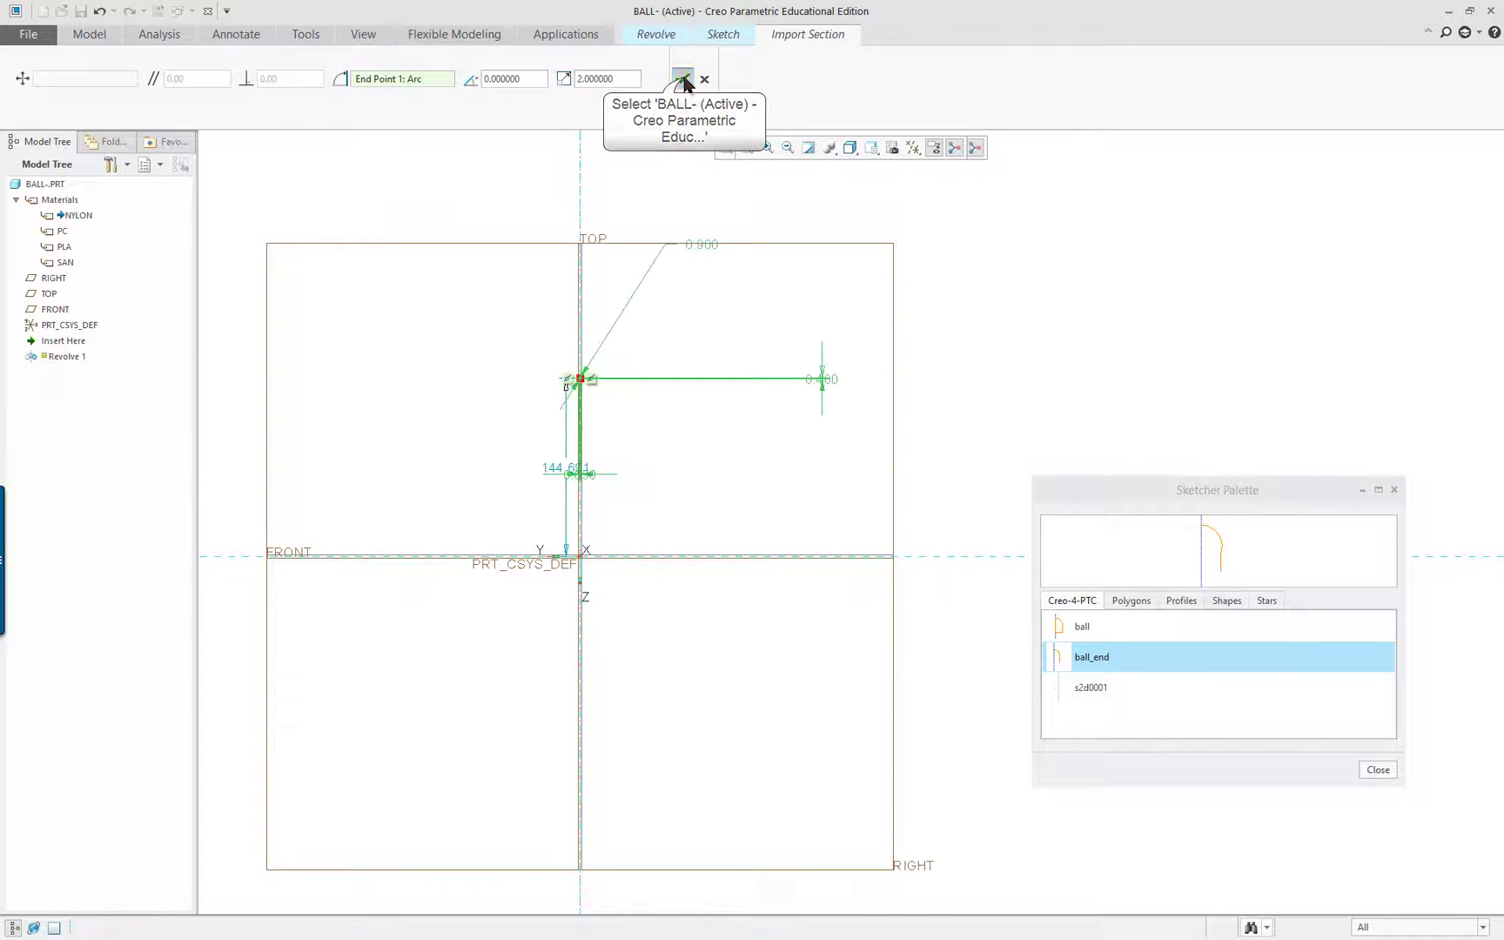
- Close the Sketcher Palette of saved sections and zoom in on the profile
{"action": "left_click", "coordinate": [1379, 770]}
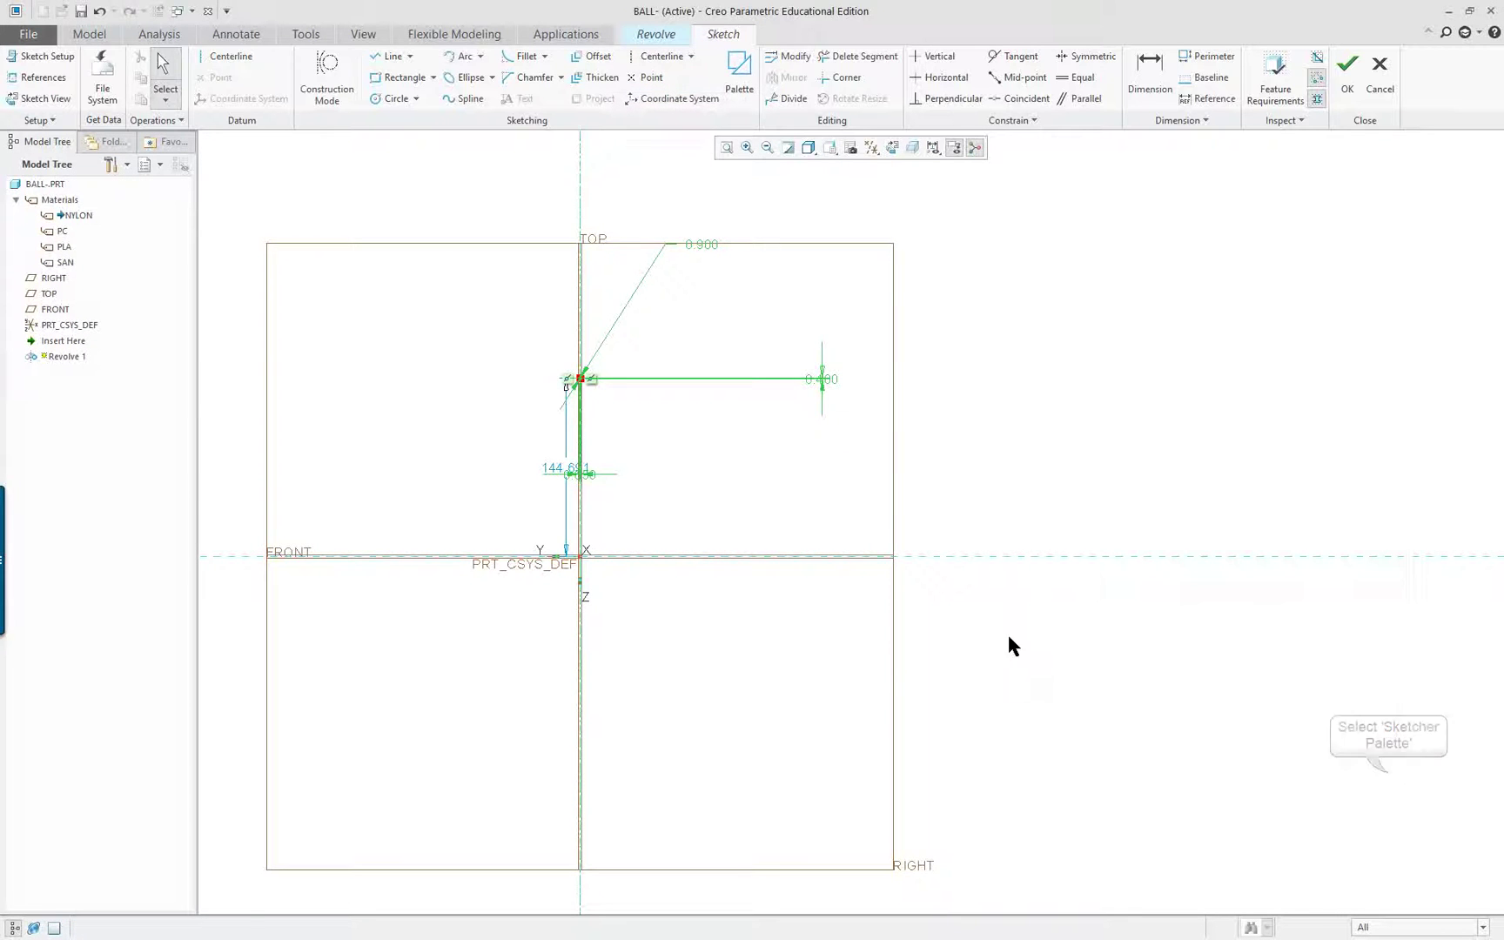
{"action": "scroll", "coordinate": [497, 497], "scroll_direction": "up", "scroll_amount": 2}
{"action": "scroll", "coordinate": [584, 457], "scroll_direction": "up", "scroll_amount": 3}
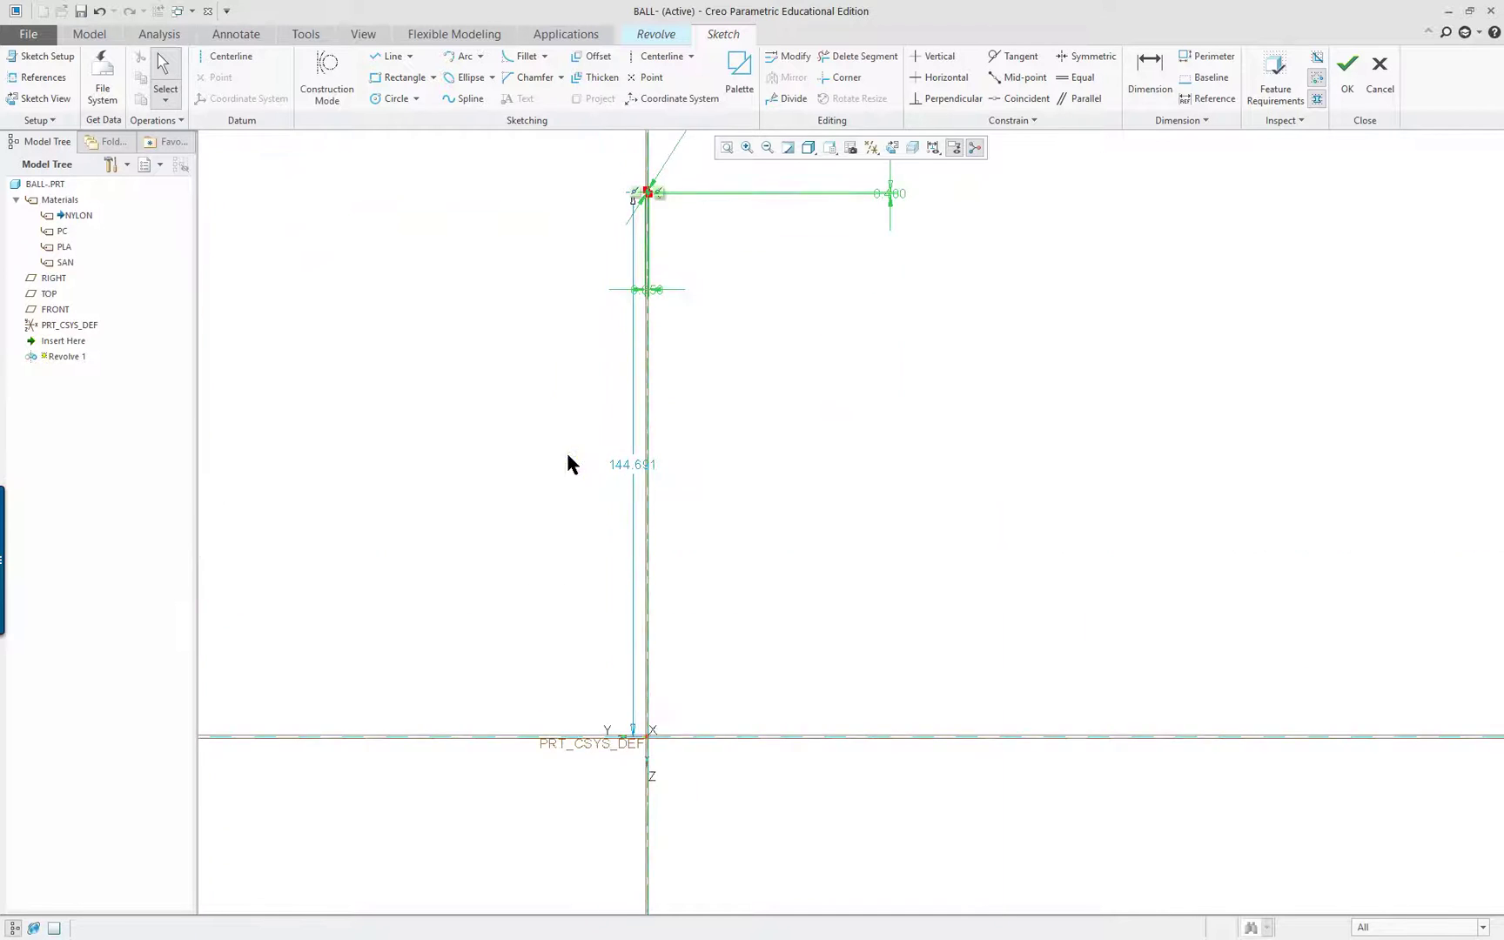
{"action": "scroll", "coordinate": [696, 252], "scroll_direction": "down", "scroll_amount": 1}
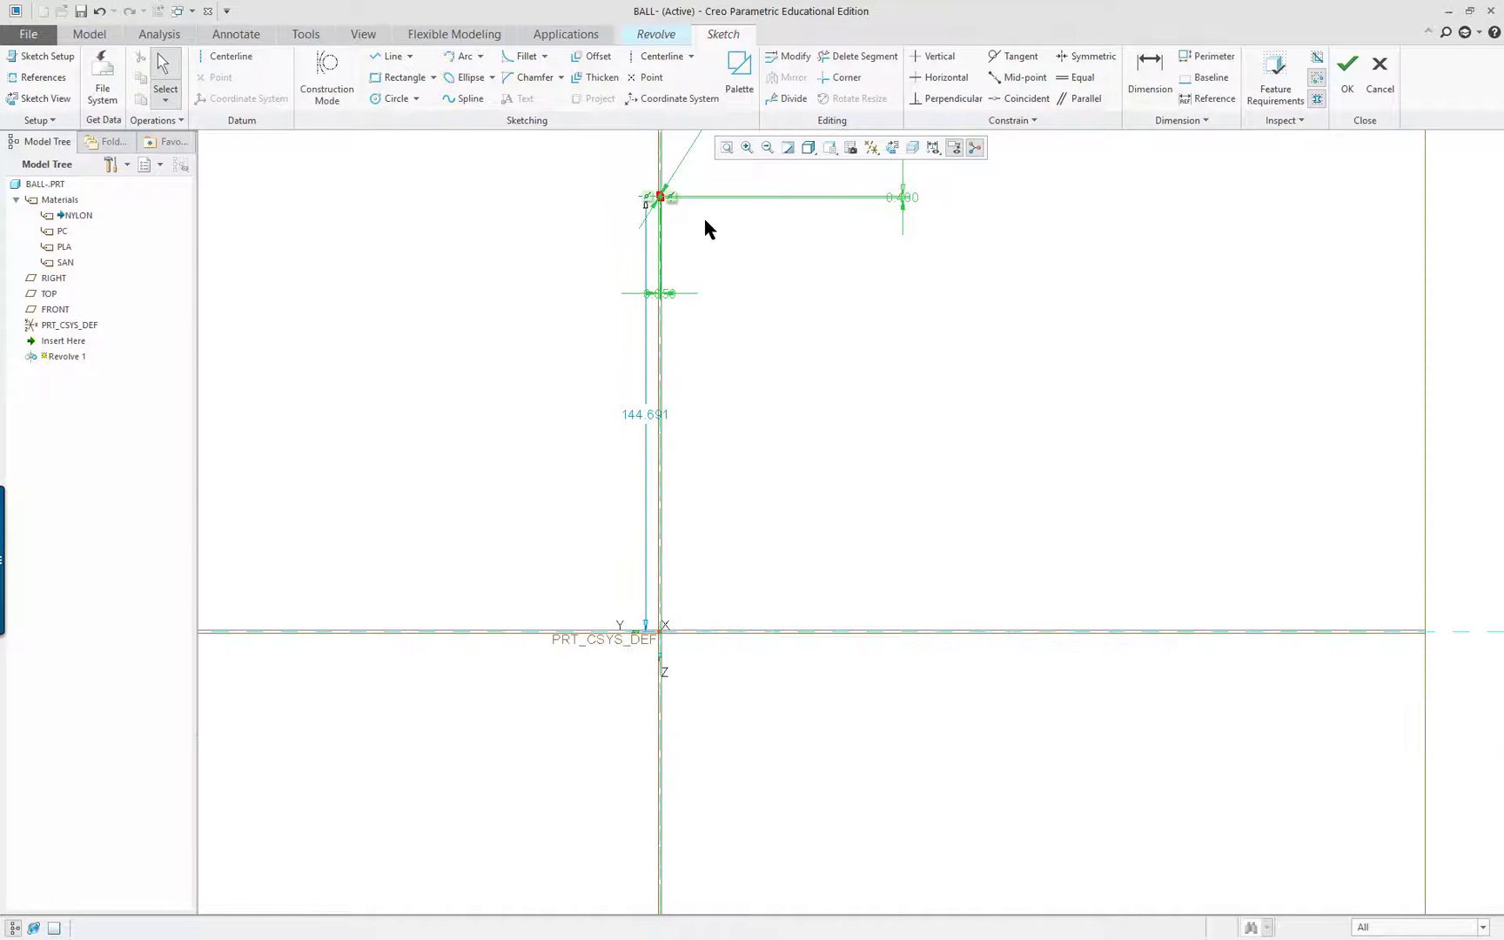
- Change the 144.691 vertical dimension to 0.750, rescaling the ball_end profile
{"action": "double_click", "coordinate": [642, 416]}
{"action": "key", "text": "BackSpace"}
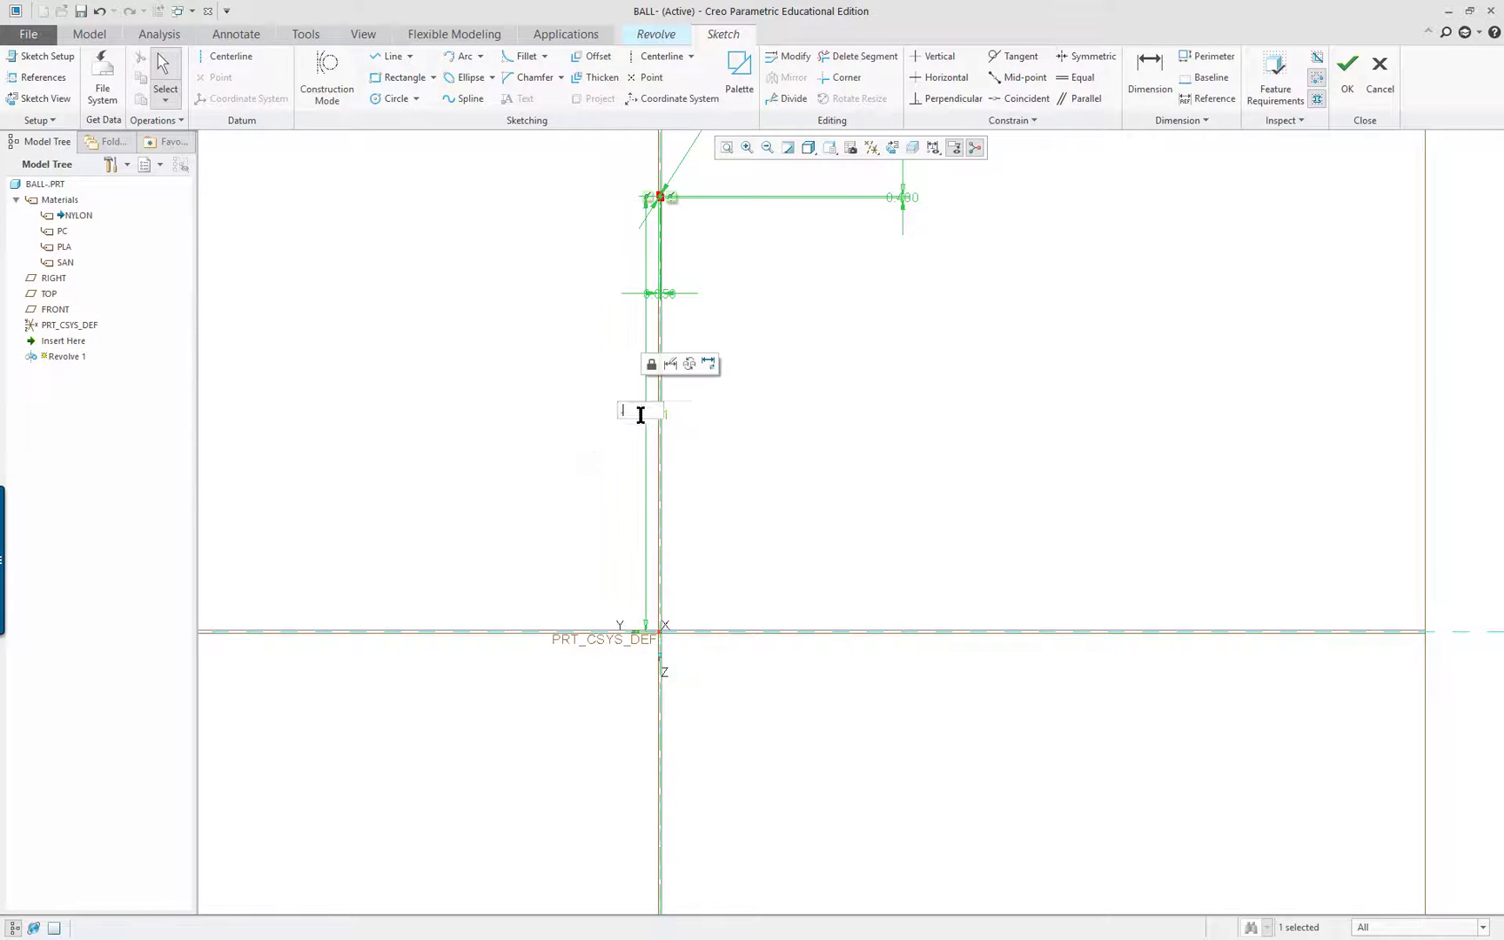
{"action": "type", "text": ".75"}
{"action": "key", "text": "Return"}
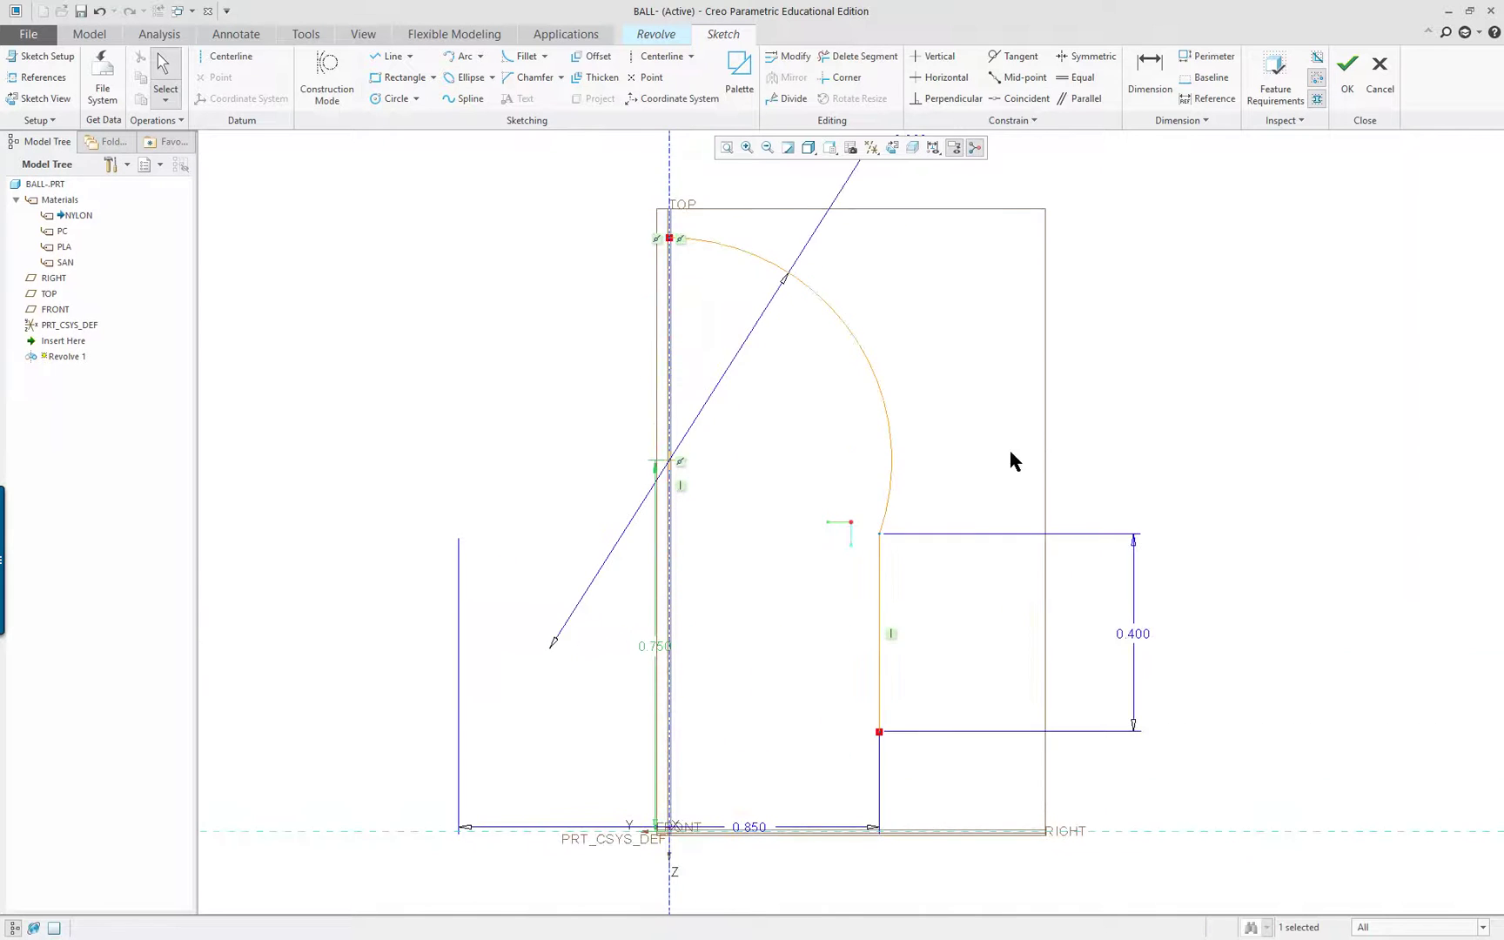
{"action": "scroll", "coordinate": [1245, 492], "scroll_direction": "down", "scroll_amount": 2}
{"action": "scroll", "coordinate": [1374, 454], "scroll_direction": "up", "scroll_amount": 1}
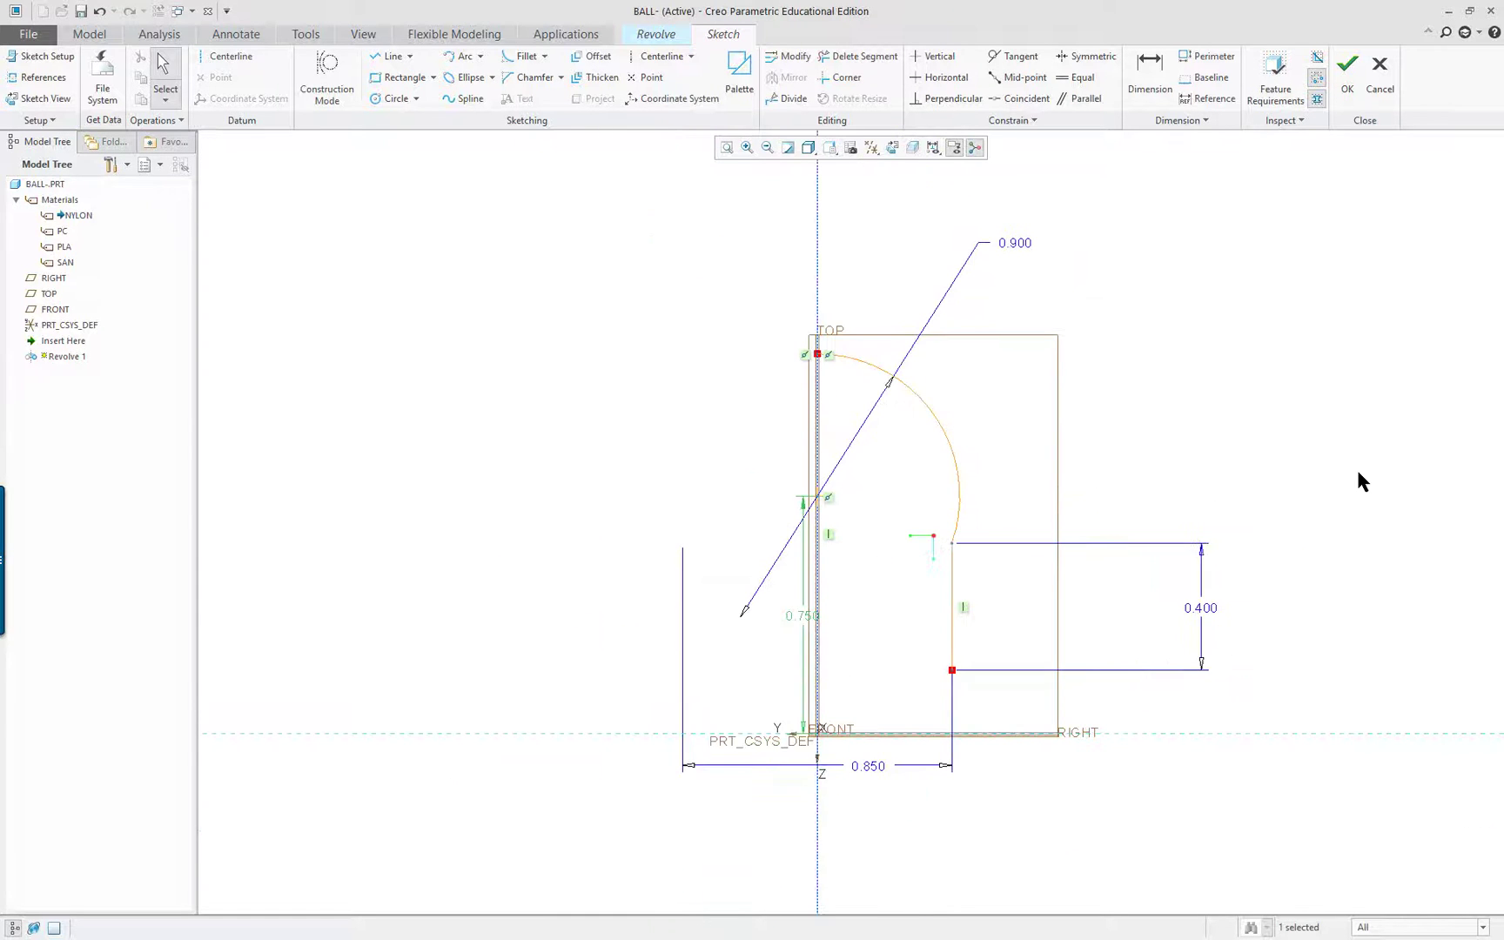
{"action": "scroll", "coordinate": [1359, 473], "scroll_direction": "up", "scroll_amount": 1}
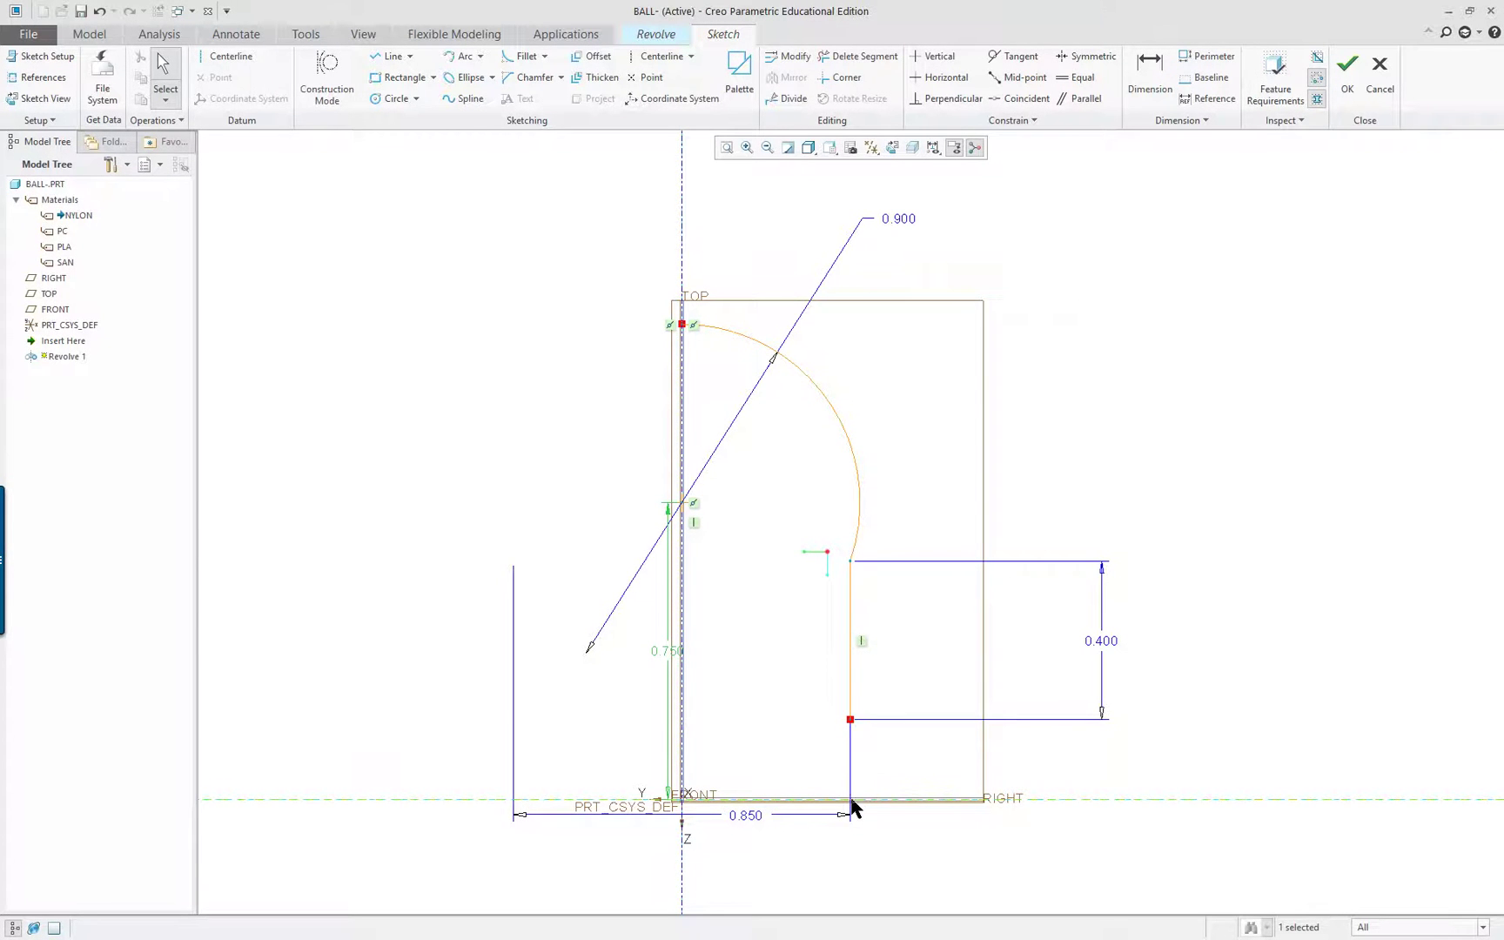
{"action": "scroll", "coordinate": [1062, 870], "scroll_direction": "up", "scroll_amount": 2}
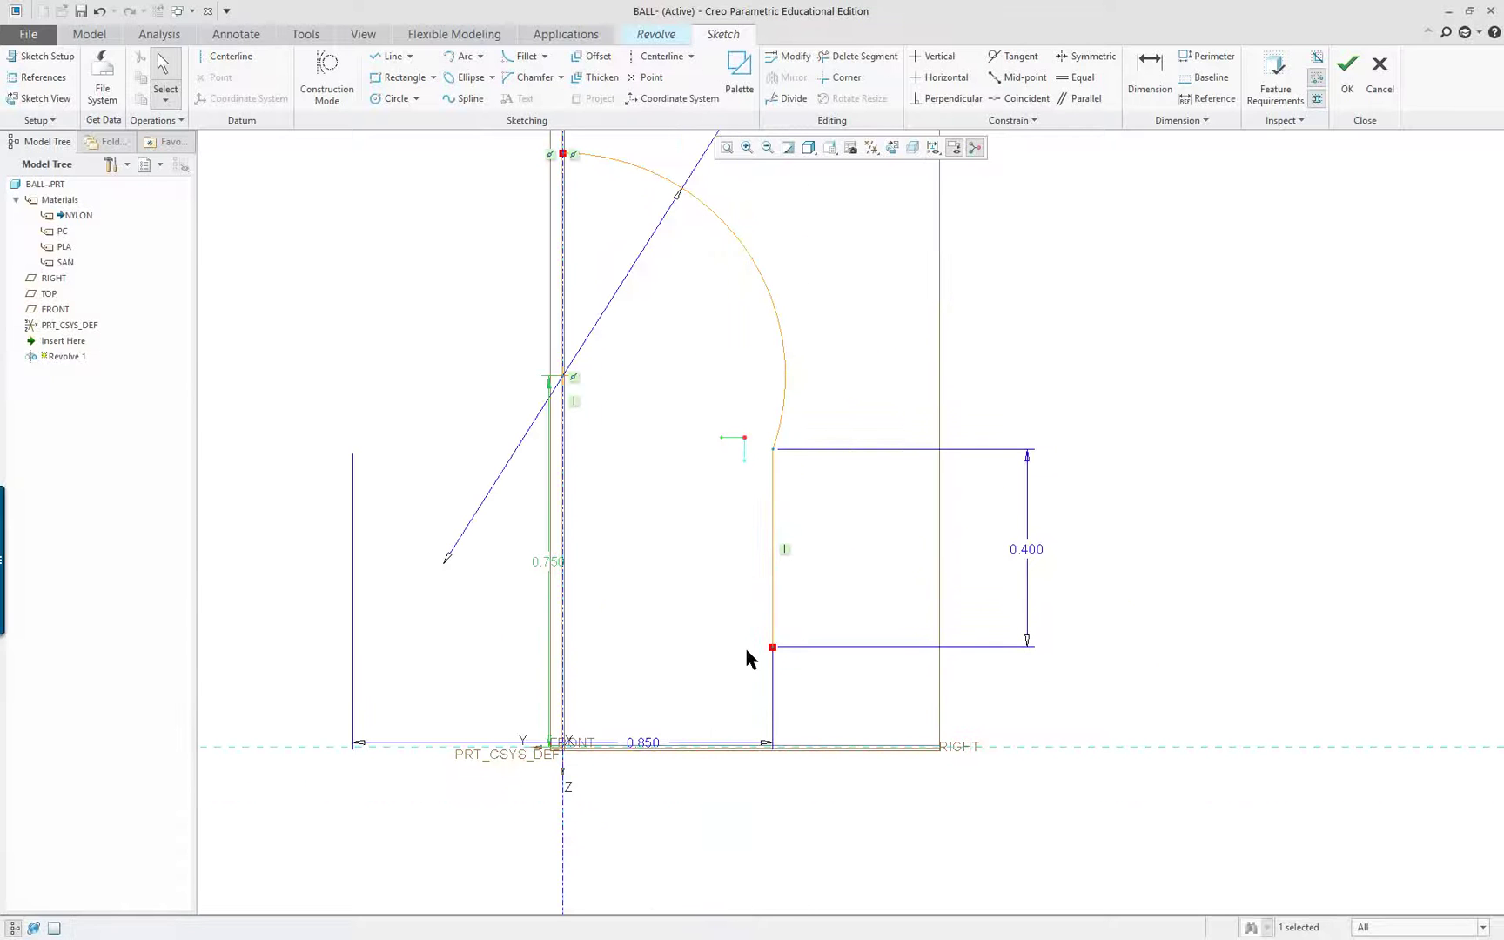
{"action": "scroll", "coordinate": [800, 755], "scroll_direction": "down", "scroll_amount": 1}
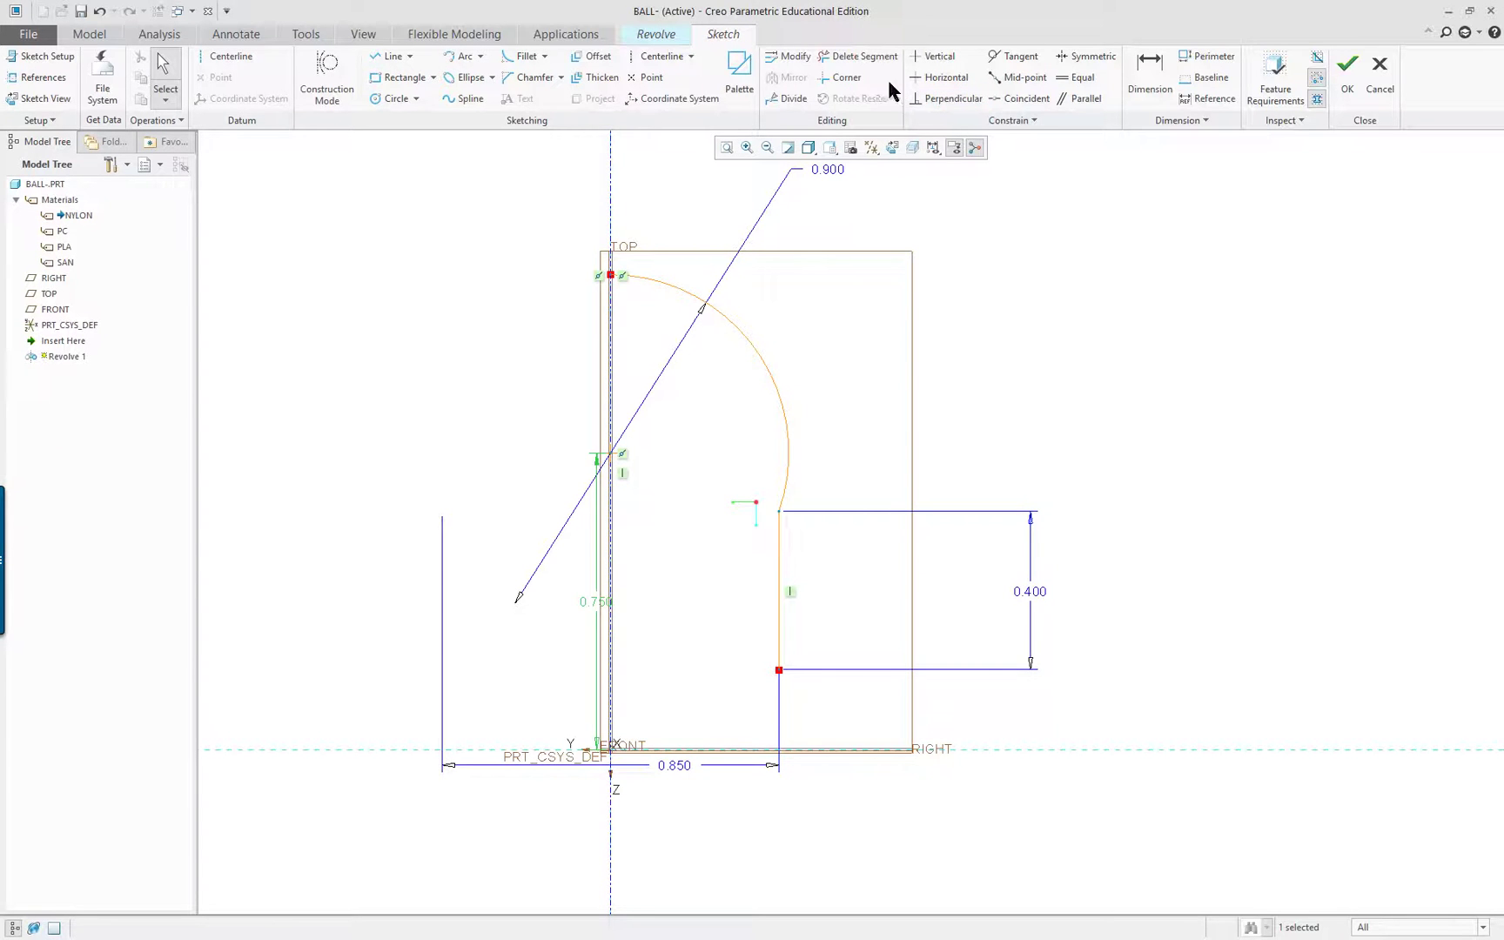
- Make the neck line's lower endpoint coincident with the RIGHT reference, deleting the conflicting 0.400 dimension
{"action": "left_click", "coordinate": [1020, 100]}
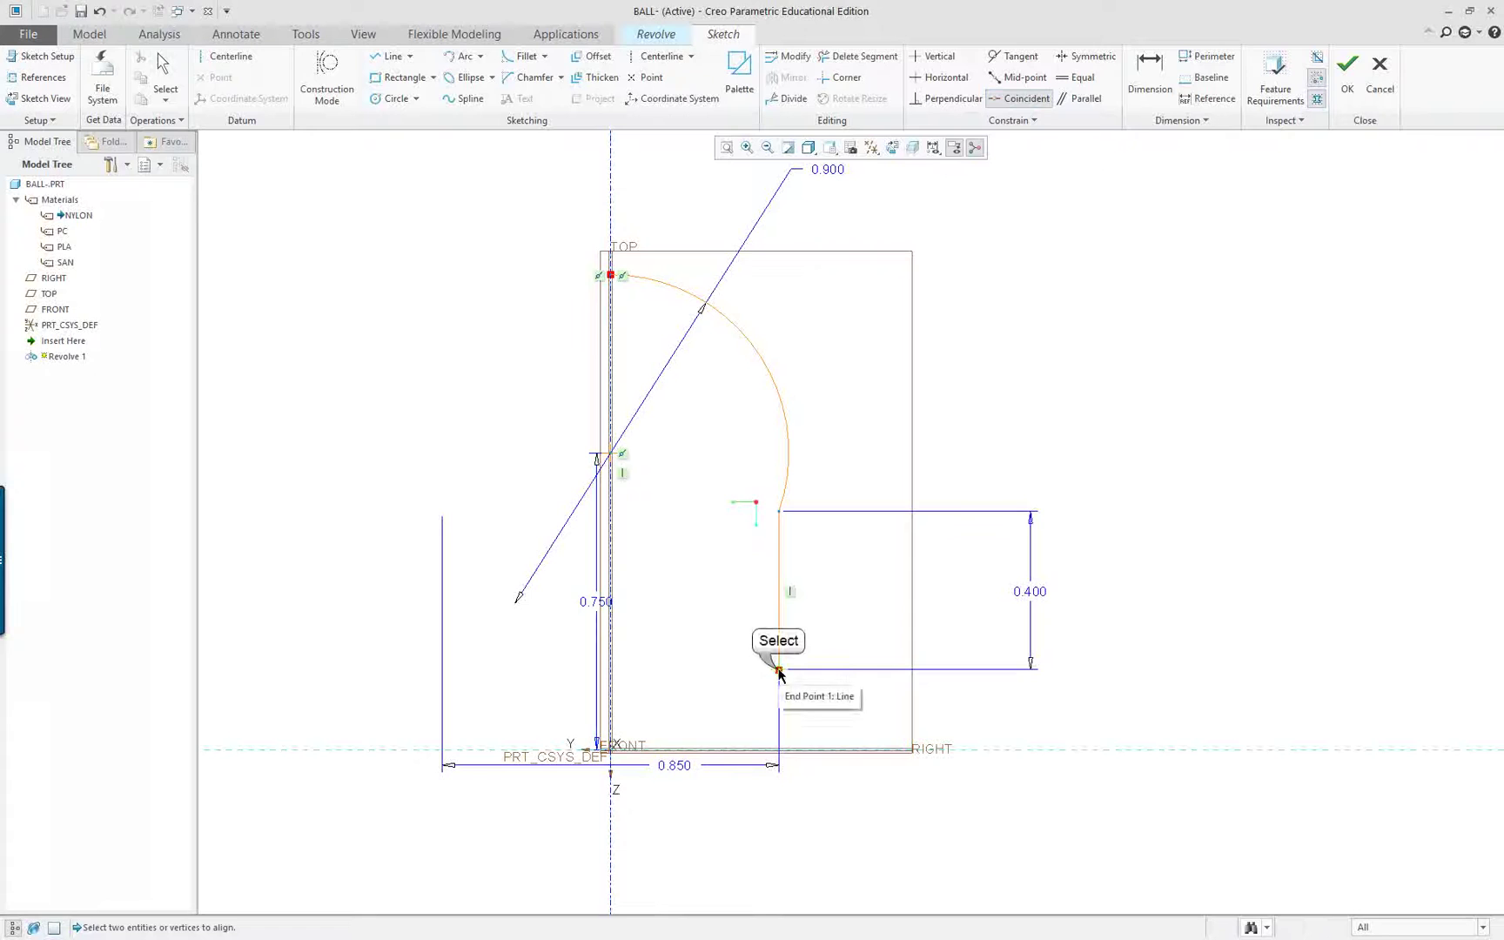
{"action": "left_click", "coordinate": [779, 671]}
{"action": "left_click", "coordinate": [862, 750]}
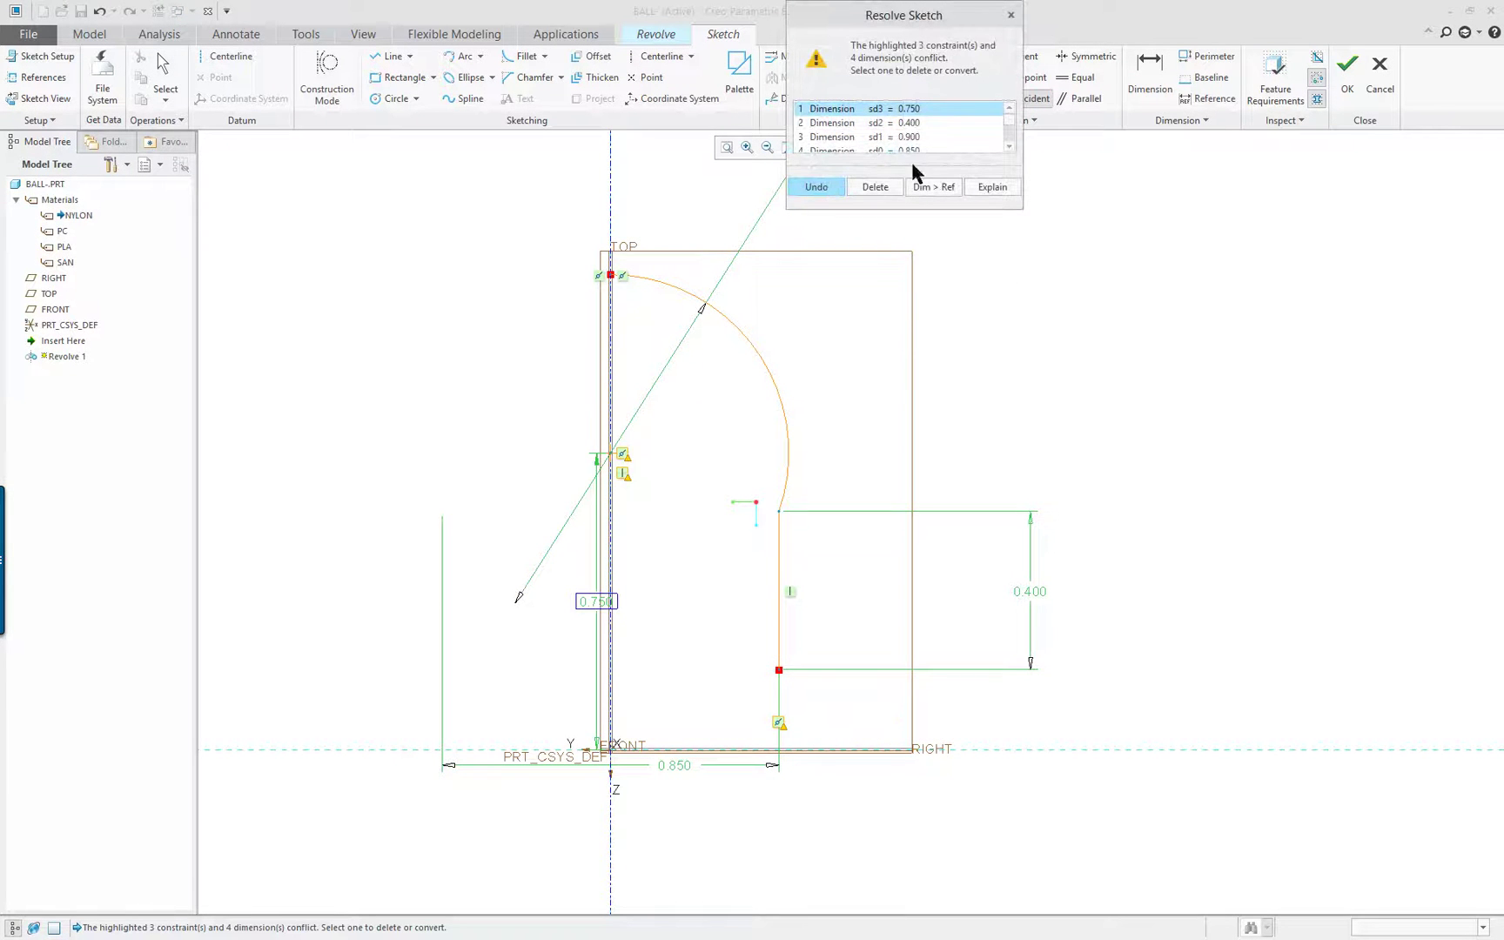
{"action": "left_click", "coordinate": [901, 124]}
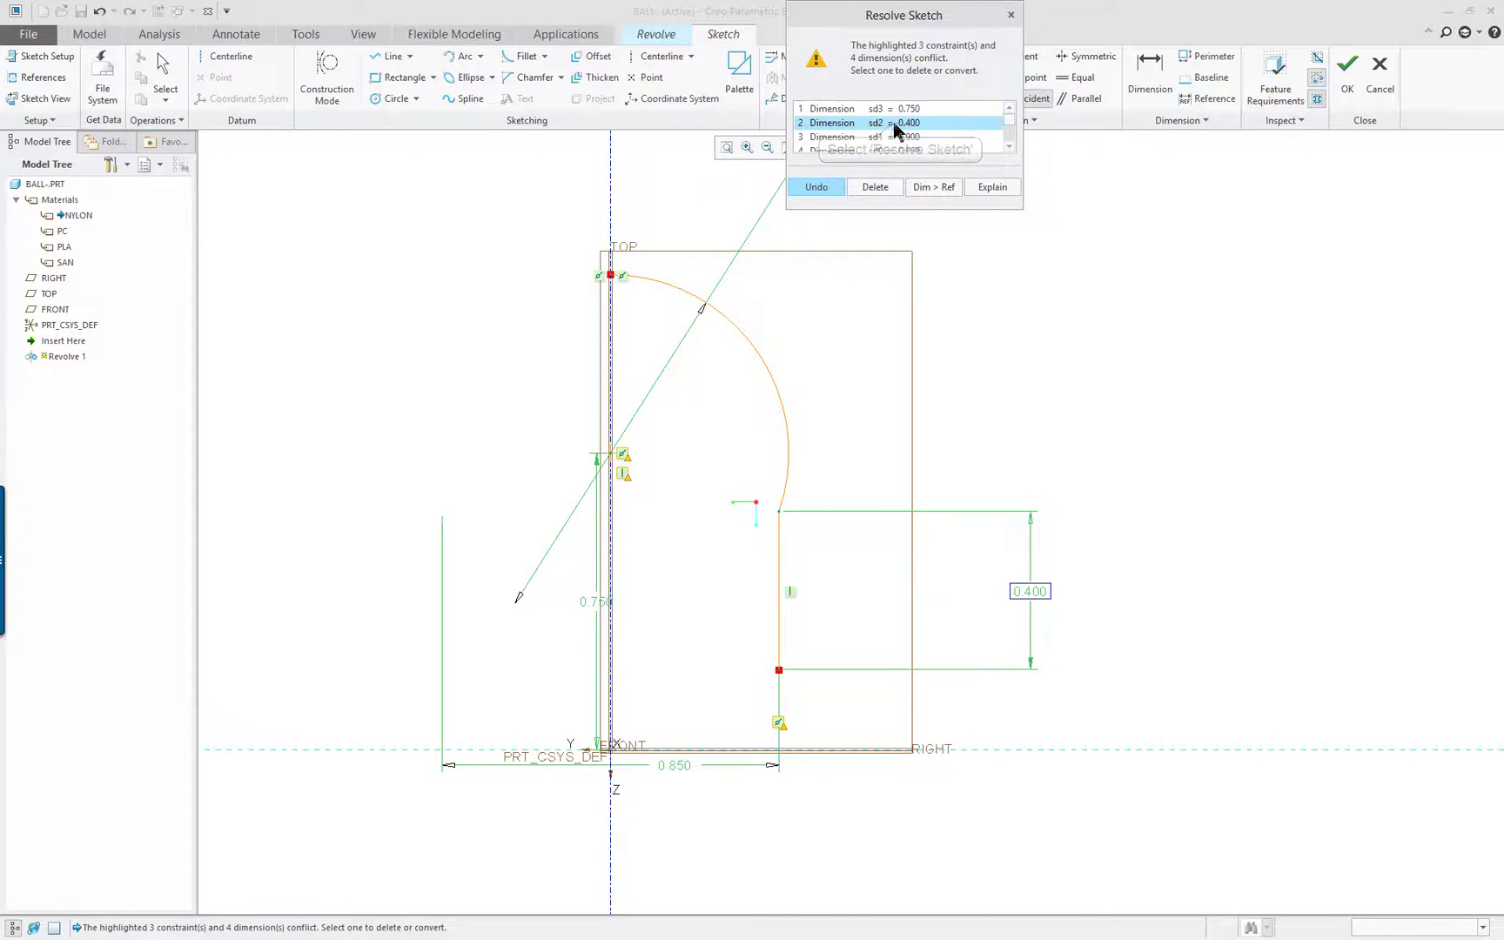
{"action": "left_click", "coordinate": [876, 188]}
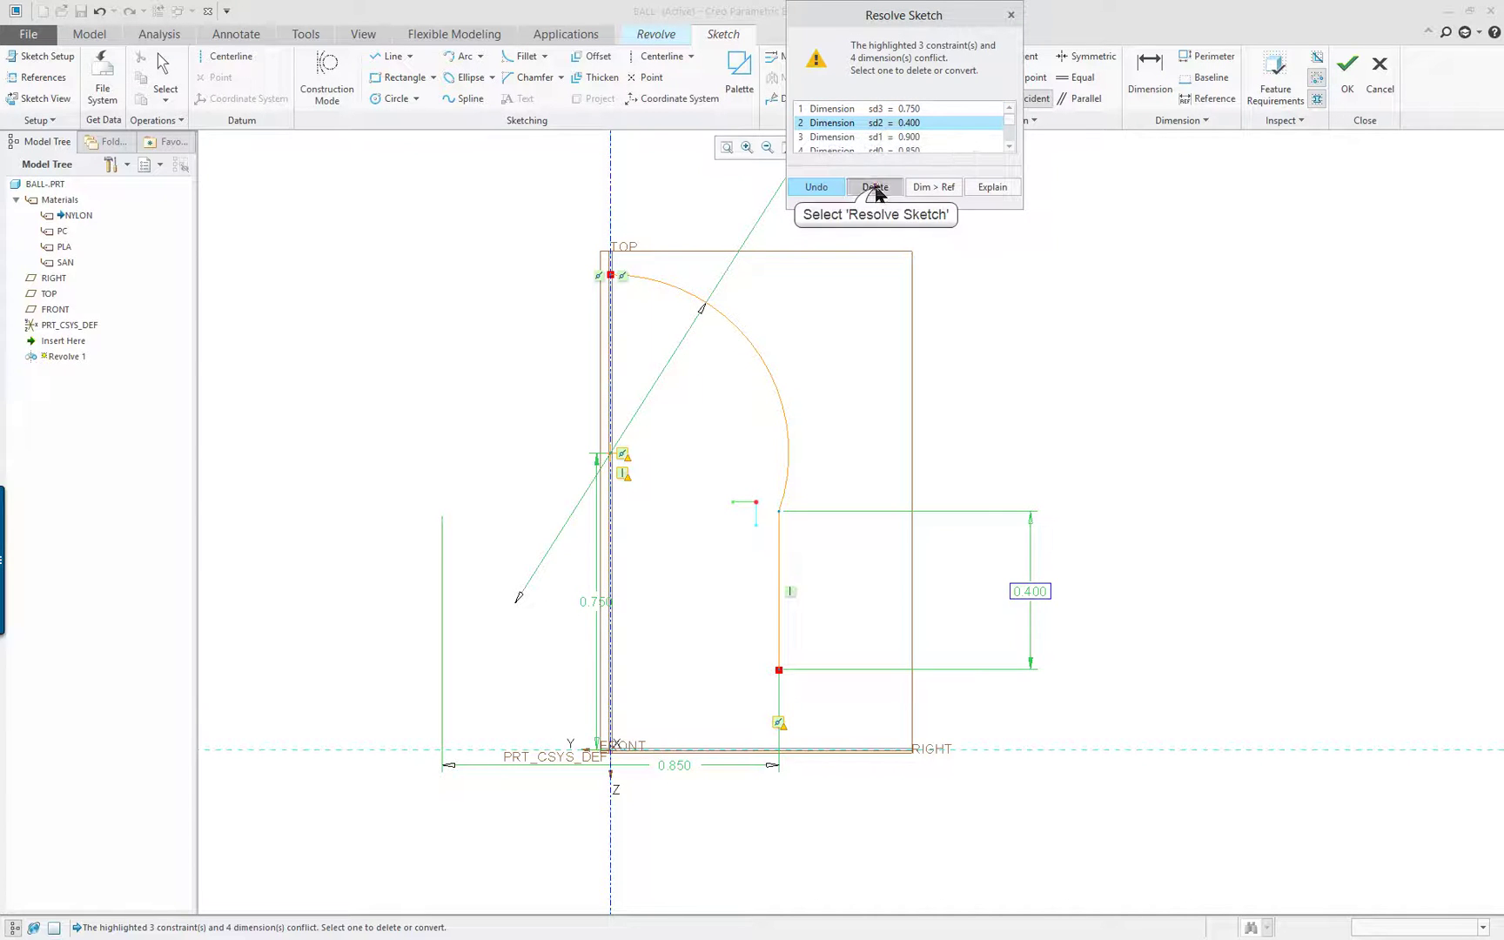
{"action": "scroll", "coordinate": [1124, 419], "scroll_direction": "down", "scroll_amount": 1}
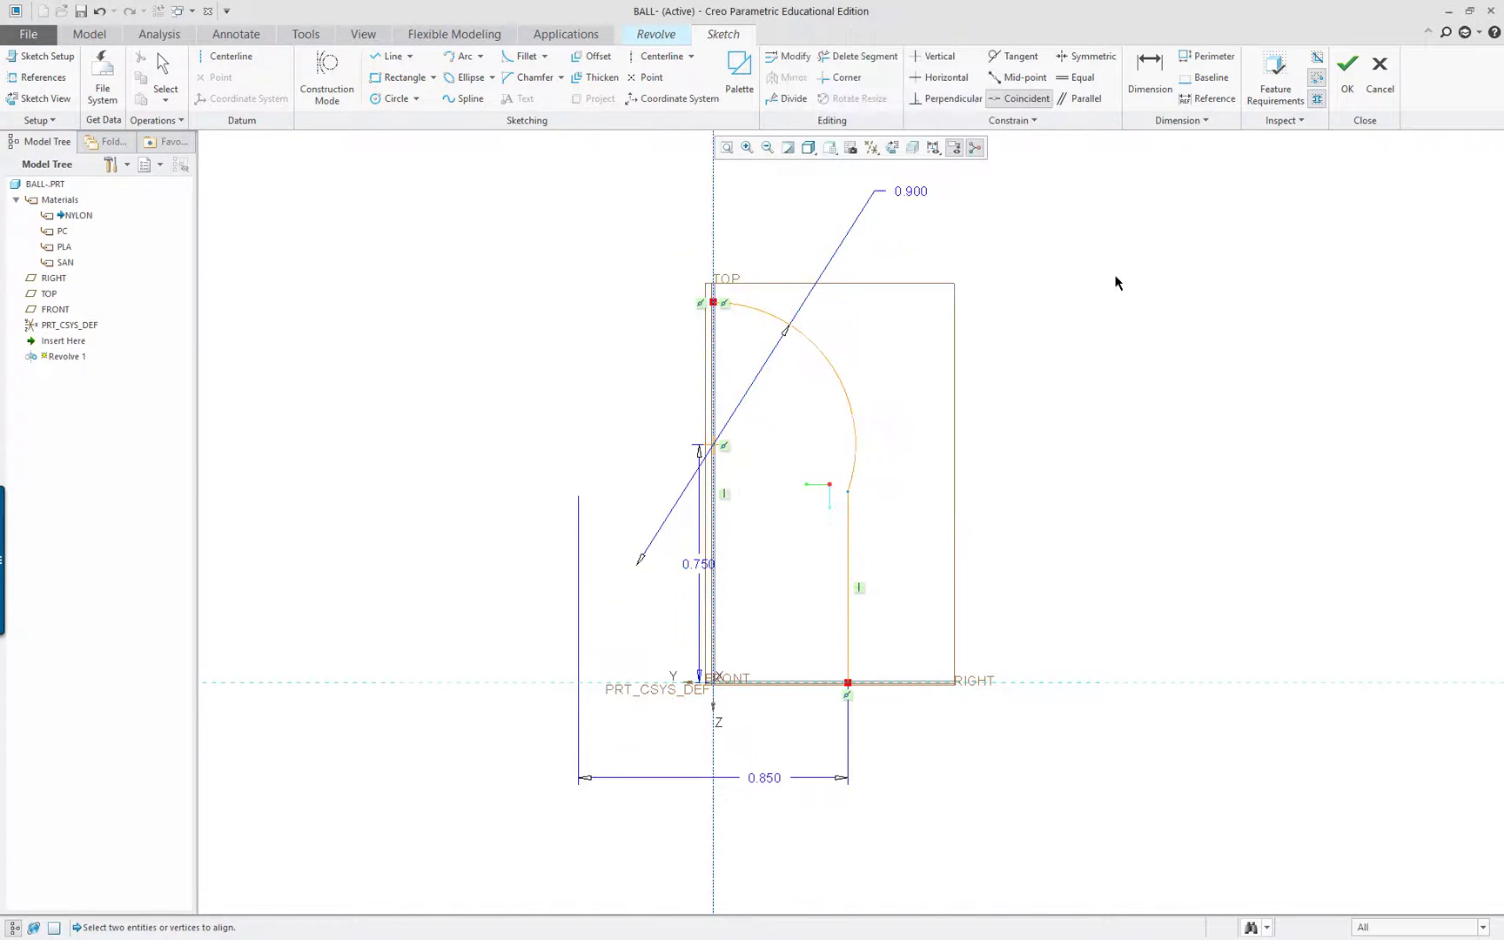
- Following the Clamp Ball drawing, set the arc dimension to 1.500 and the neck width to 0.875
{"action": "key", "text": "alt+Tab"}
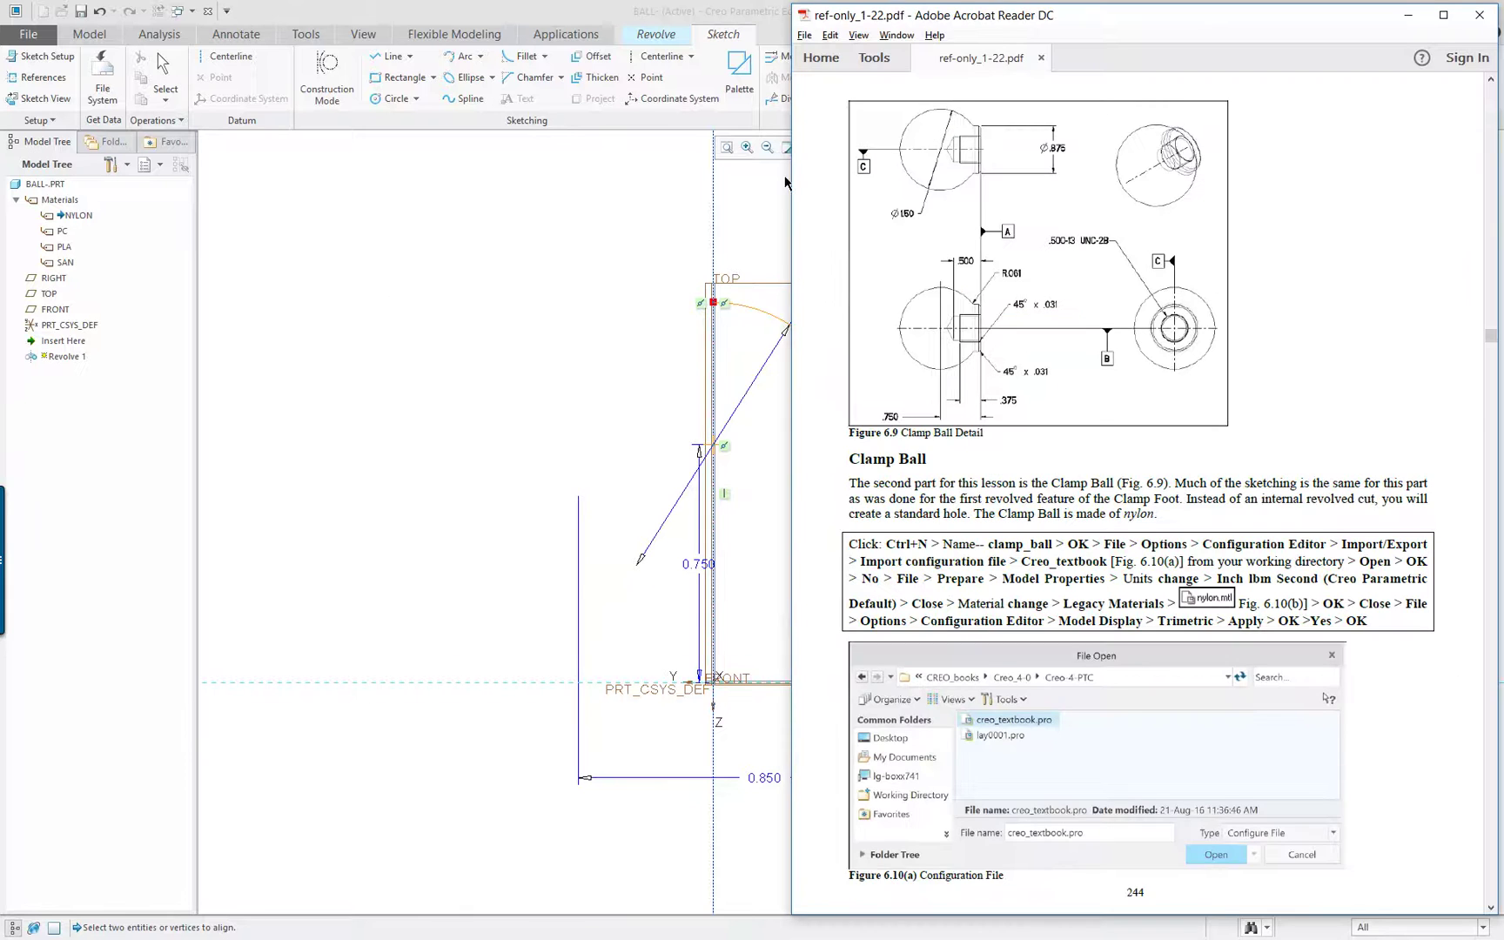
{"action": "key", "text": "alt+Tab"}
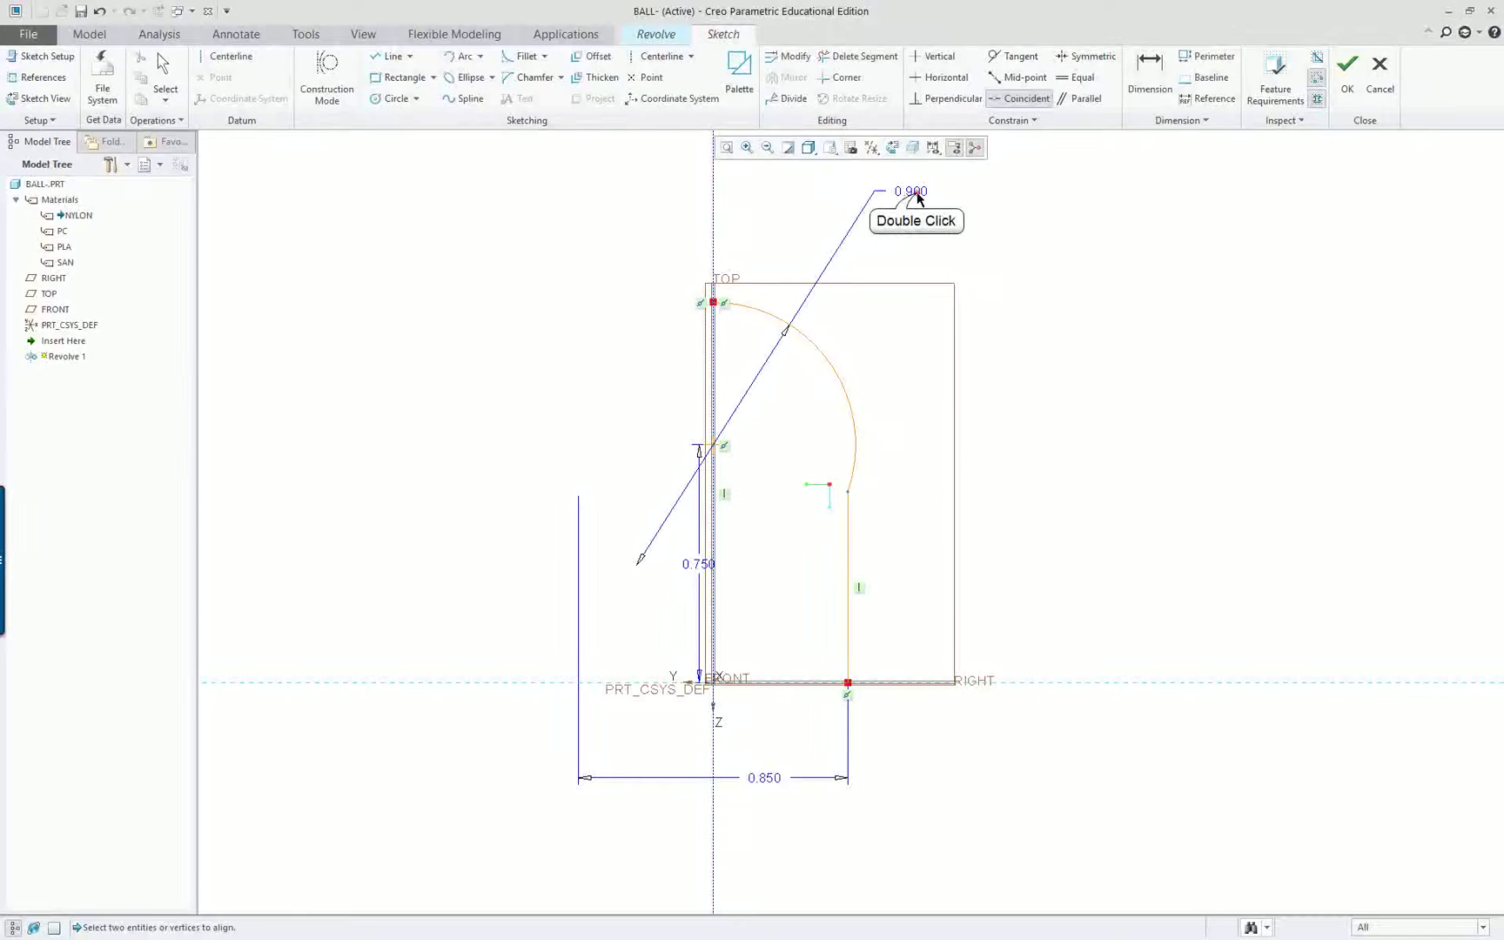
{"action": "double_click", "coordinate": [911, 192]}
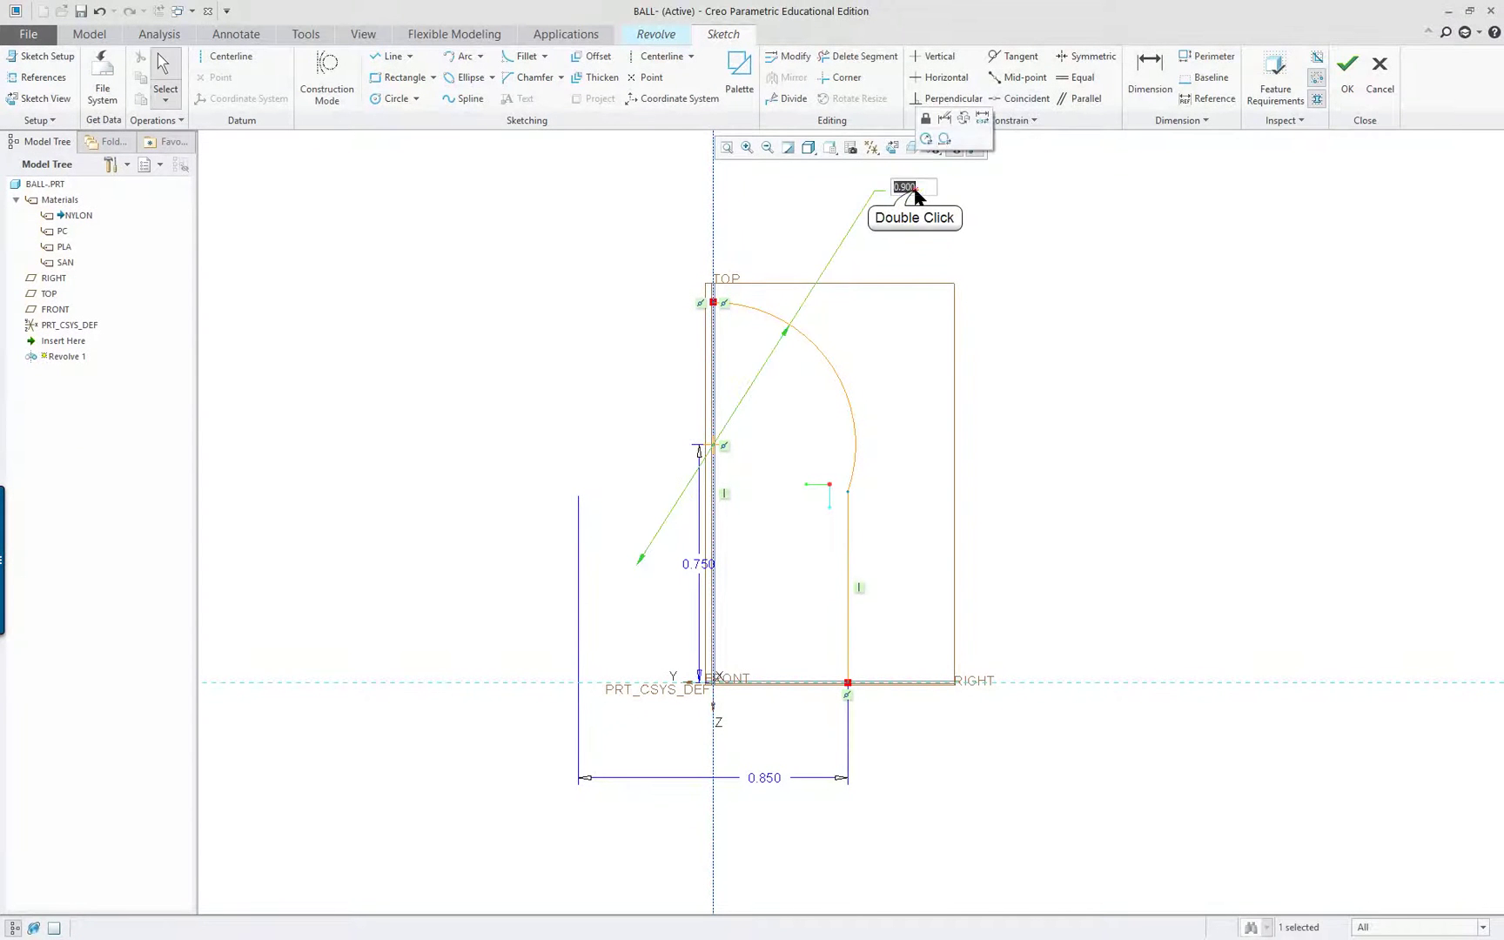
{"action": "type", "text": "1.5"}
{"action": "key", "text": "Return"}
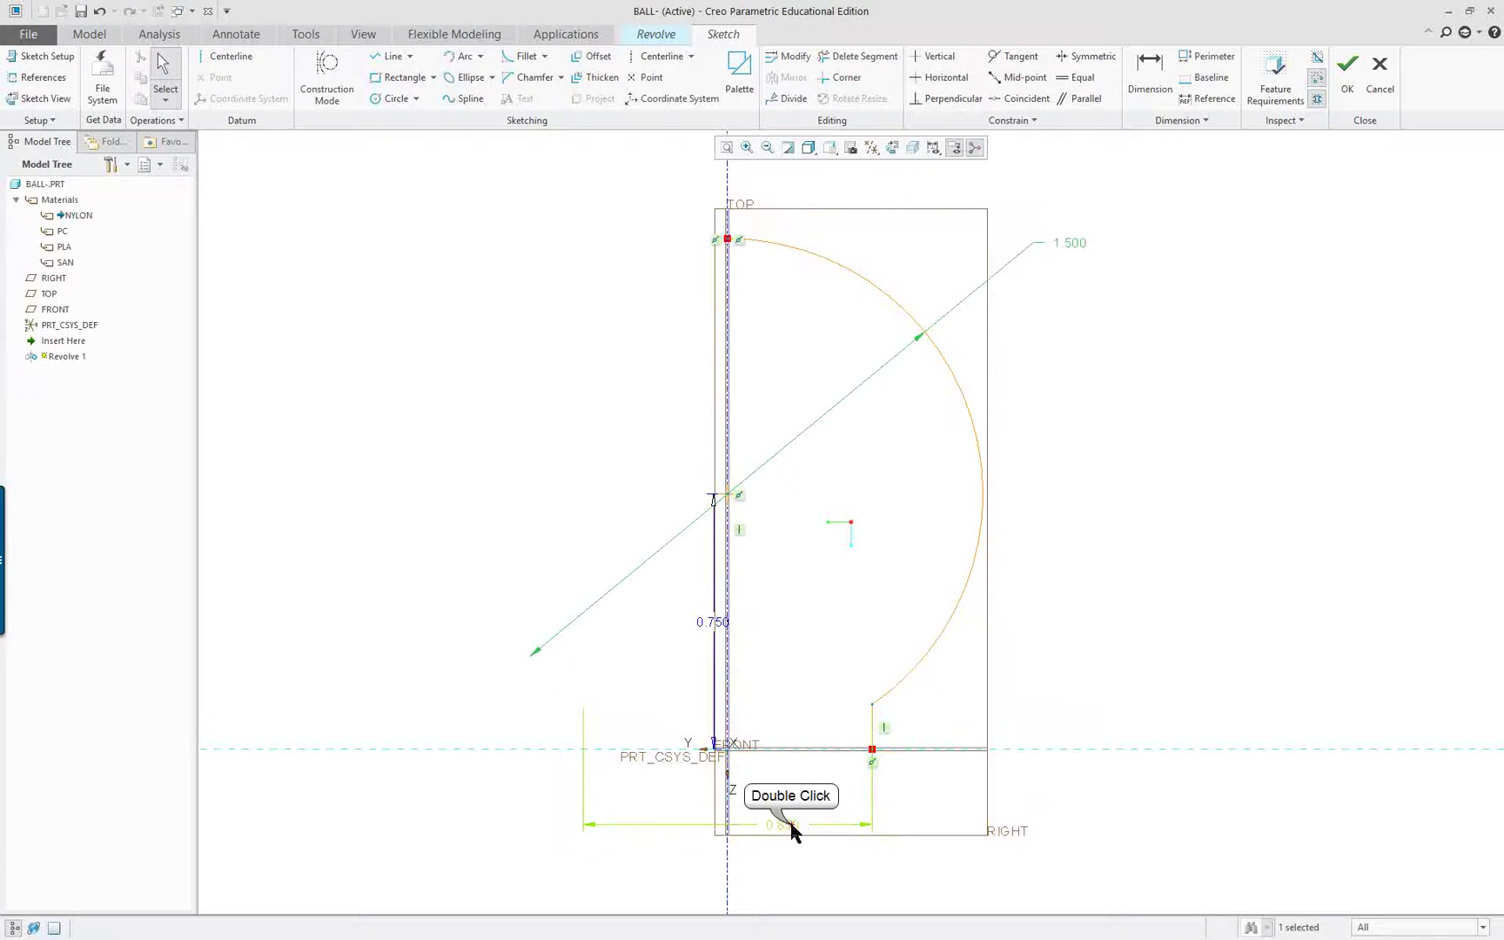
{"action": "double_click", "coordinate": [786, 829]}
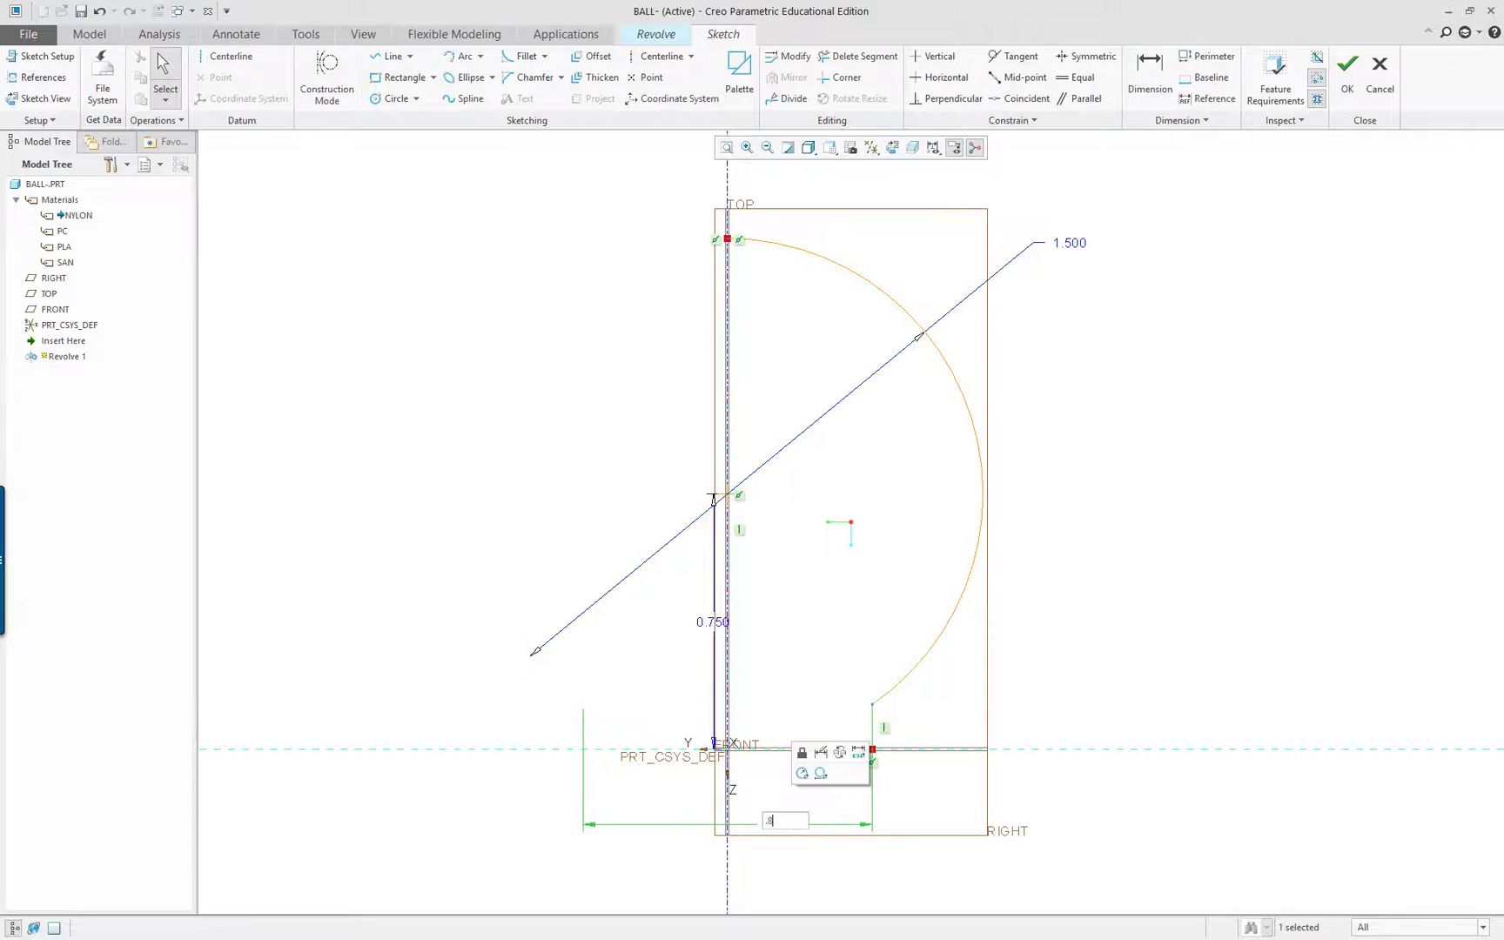
{"action": "key", "text": "Return"}
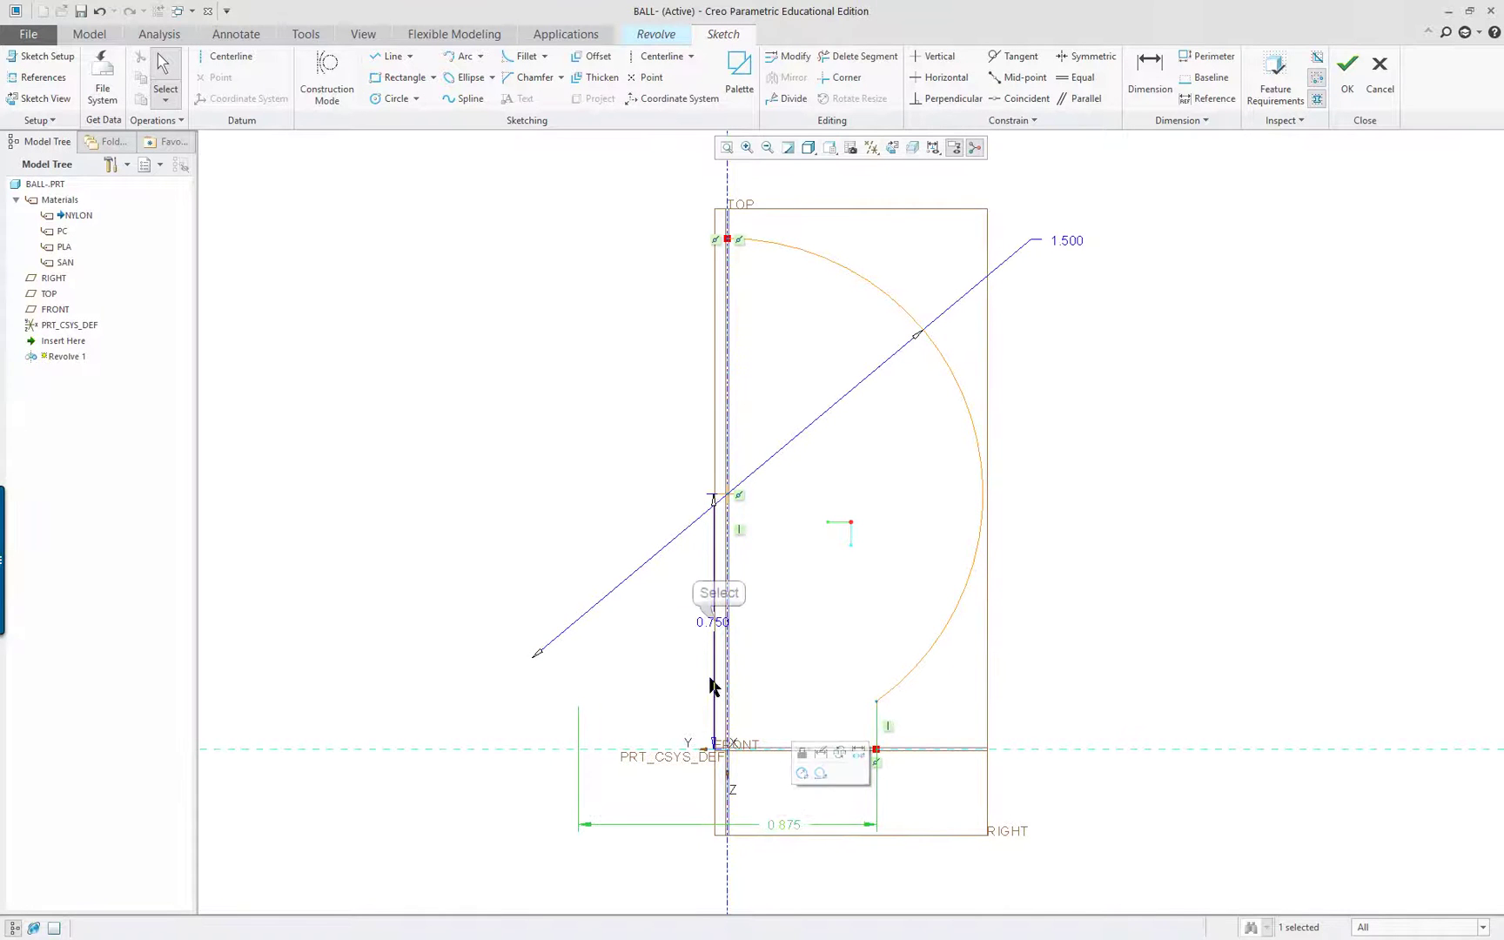
- Drag the 0.750 dimension to the left and recheck the reference drawing
{"action": "left_click_drag", "start_coordinate": [712, 620], "coordinate": [468, 628]}
{"action": "key", "text": "alt+Tab"}
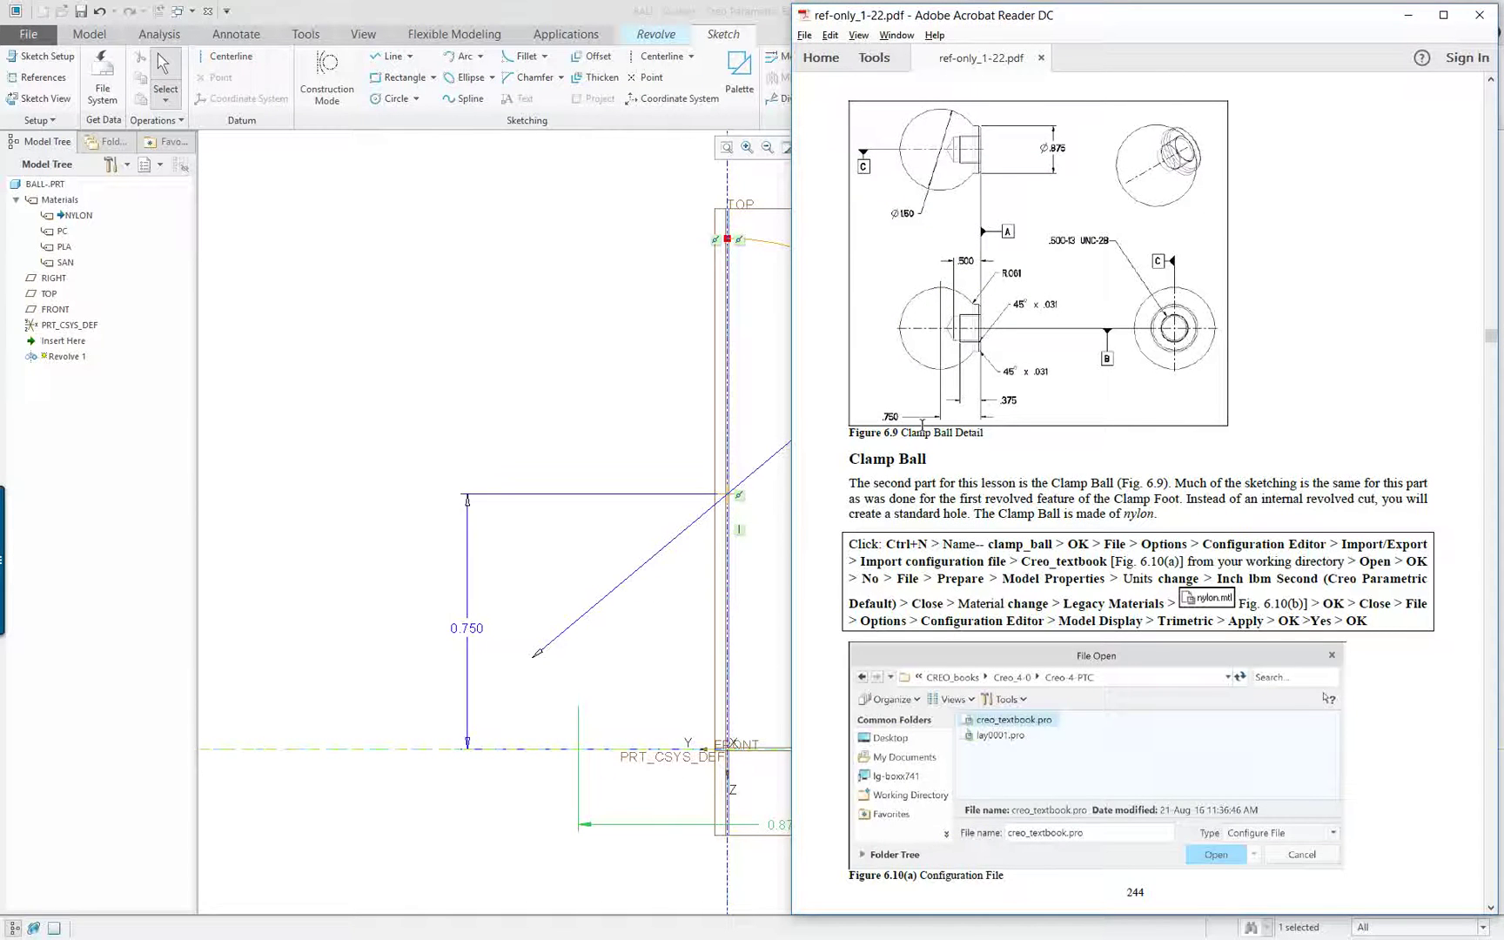
{"action": "left_click", "coordinate": [362, 562]}
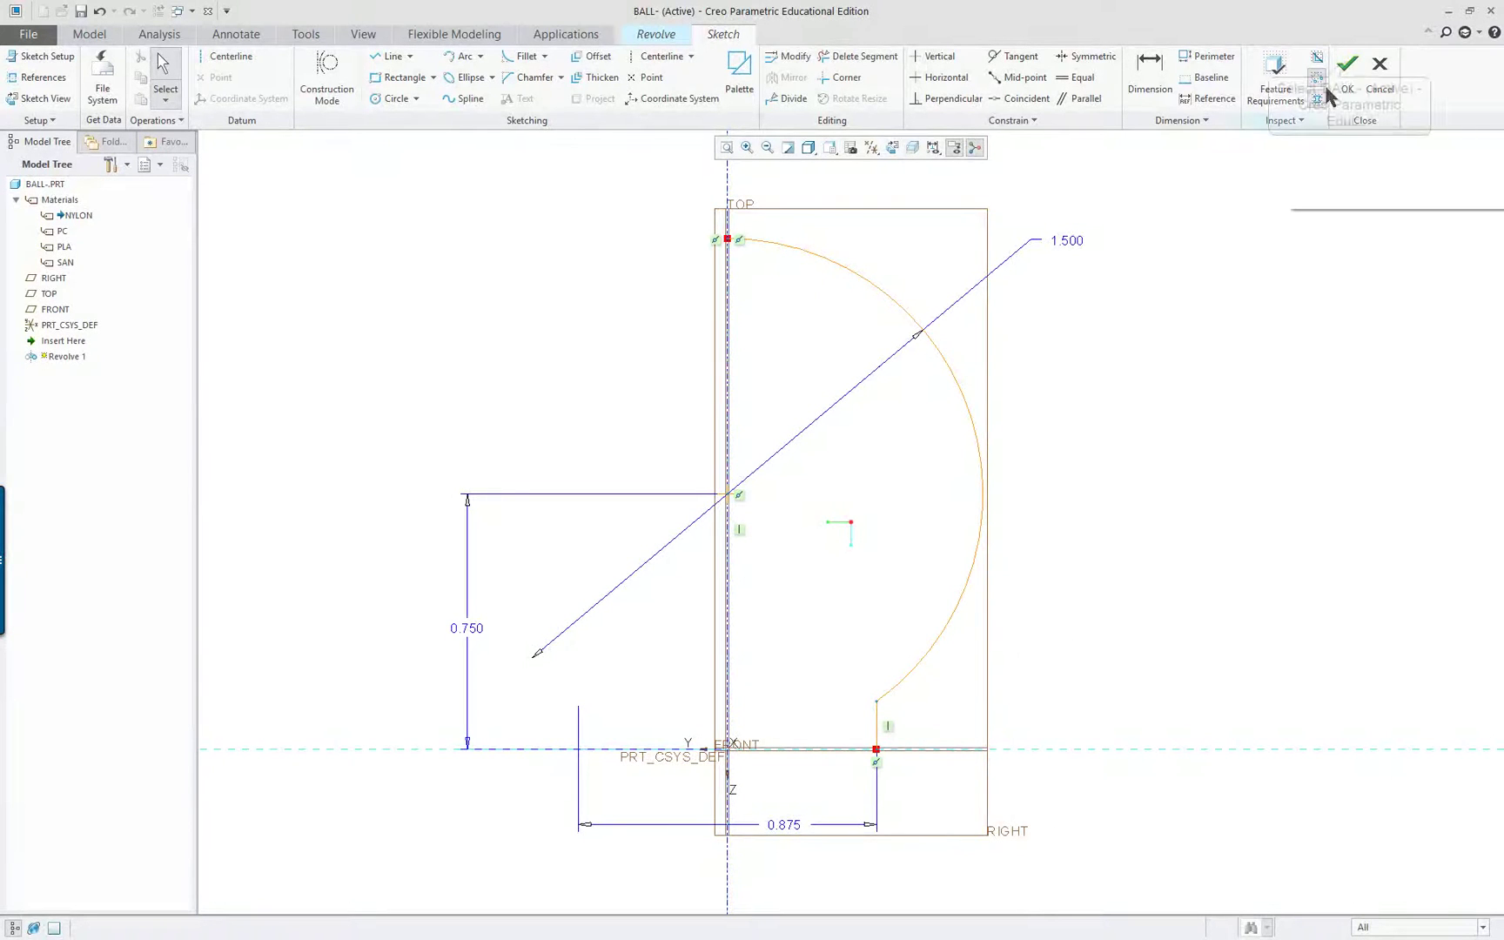
- Exit the sketch and accept the Solid Surface Switch warning to continue the revolve as a surface
{"action": "left_click", "coordinate": [1348, 66]}
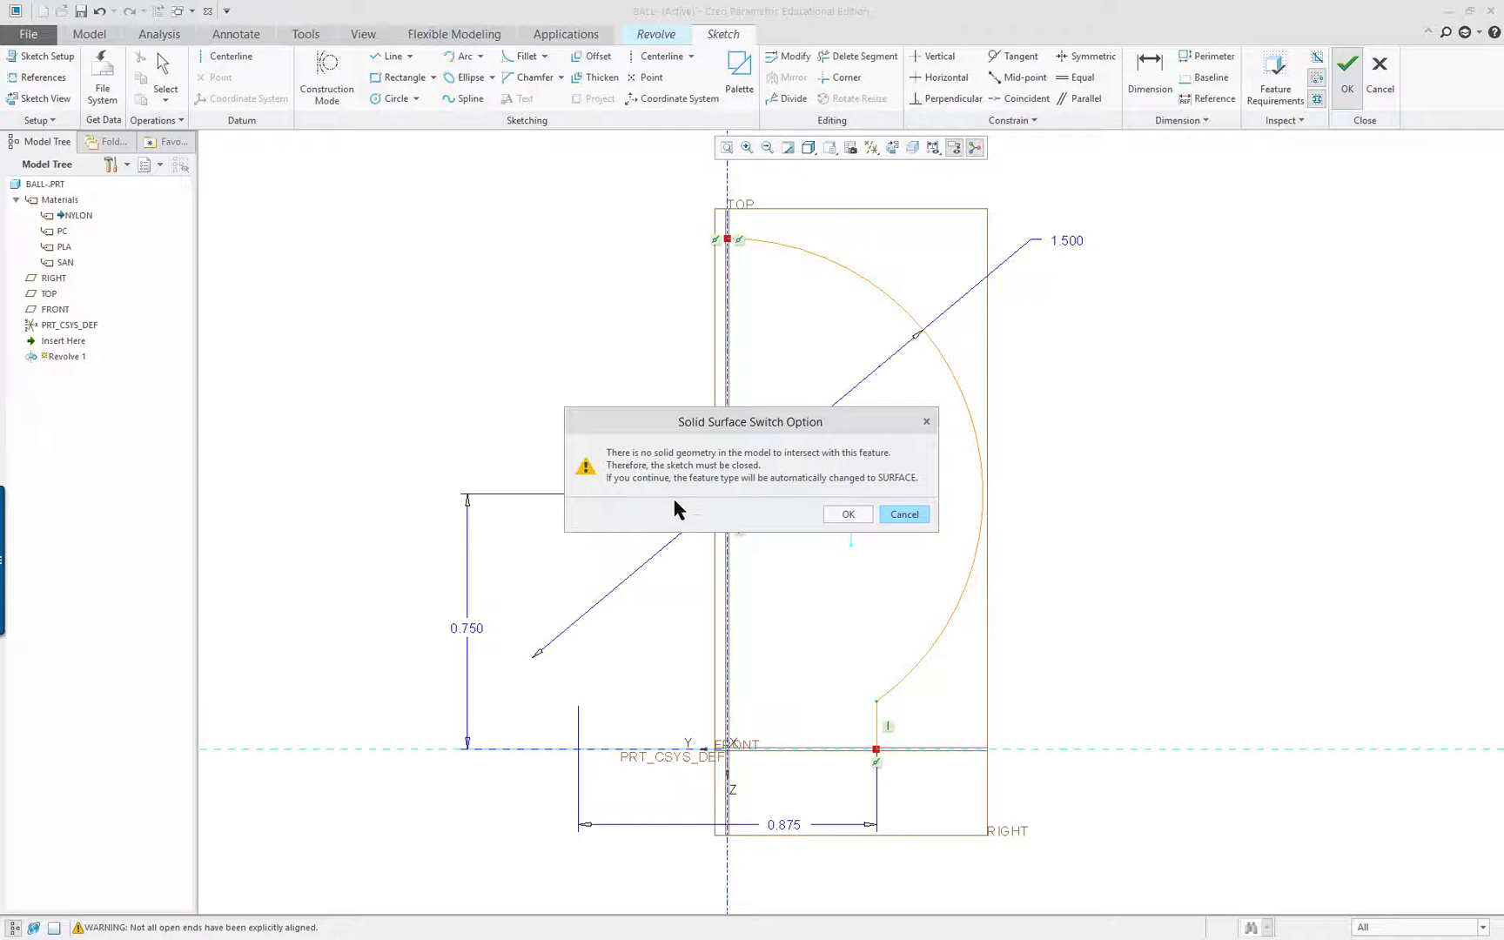
{"action": "left_click", "coordinate": [848, 514]}
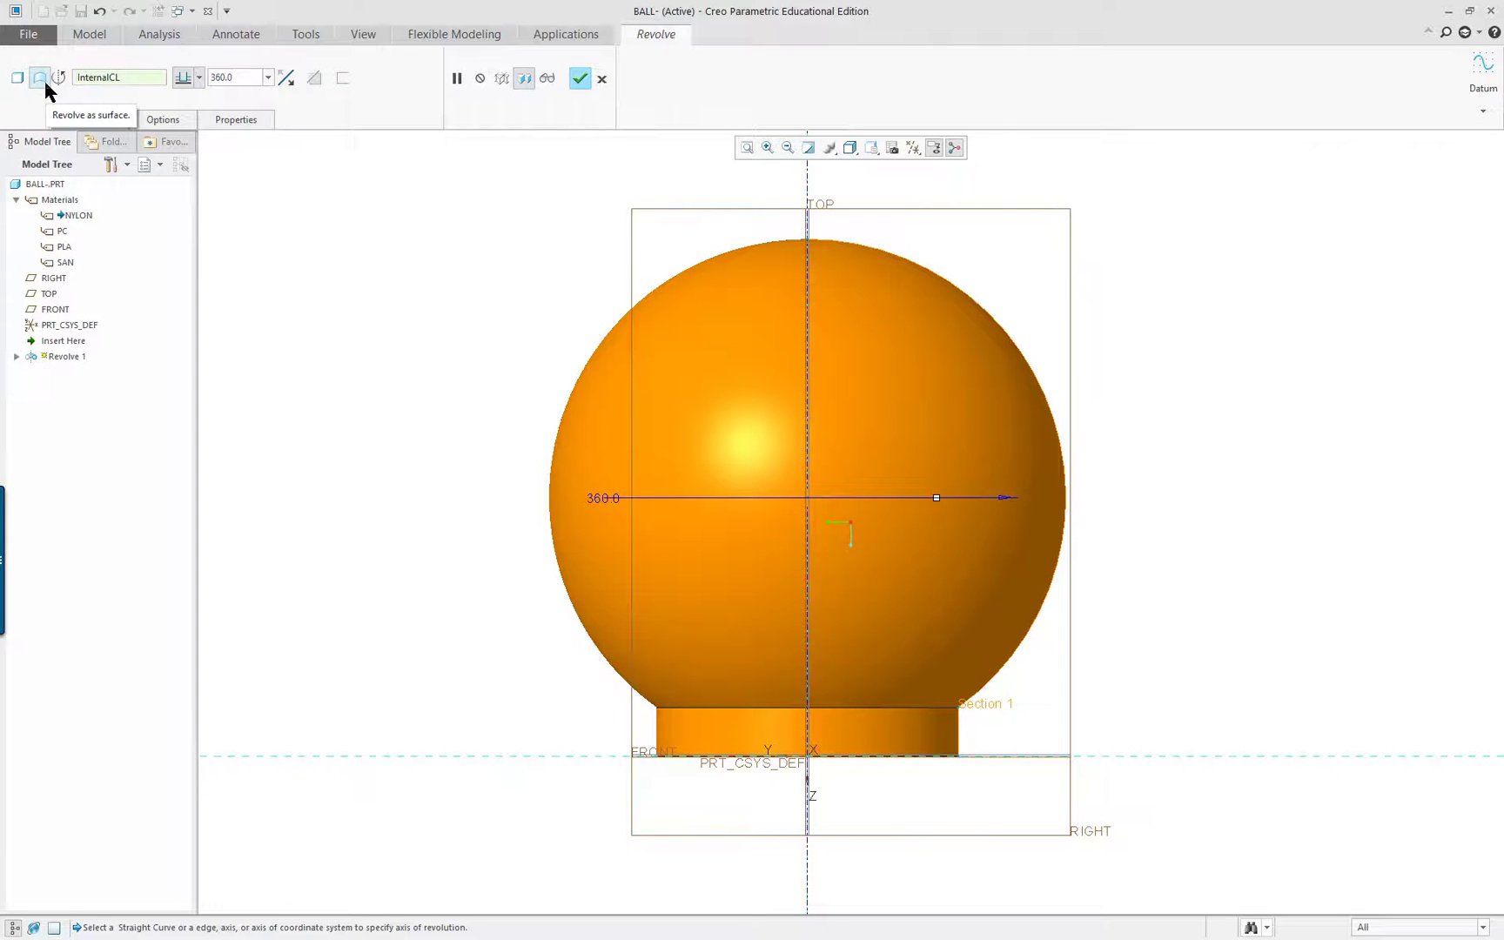
- Complete Revolve 1, orbit the hollow ball from several angles, and open its context menu
{"action": "middle_click", "coordinate": [420, 359]}
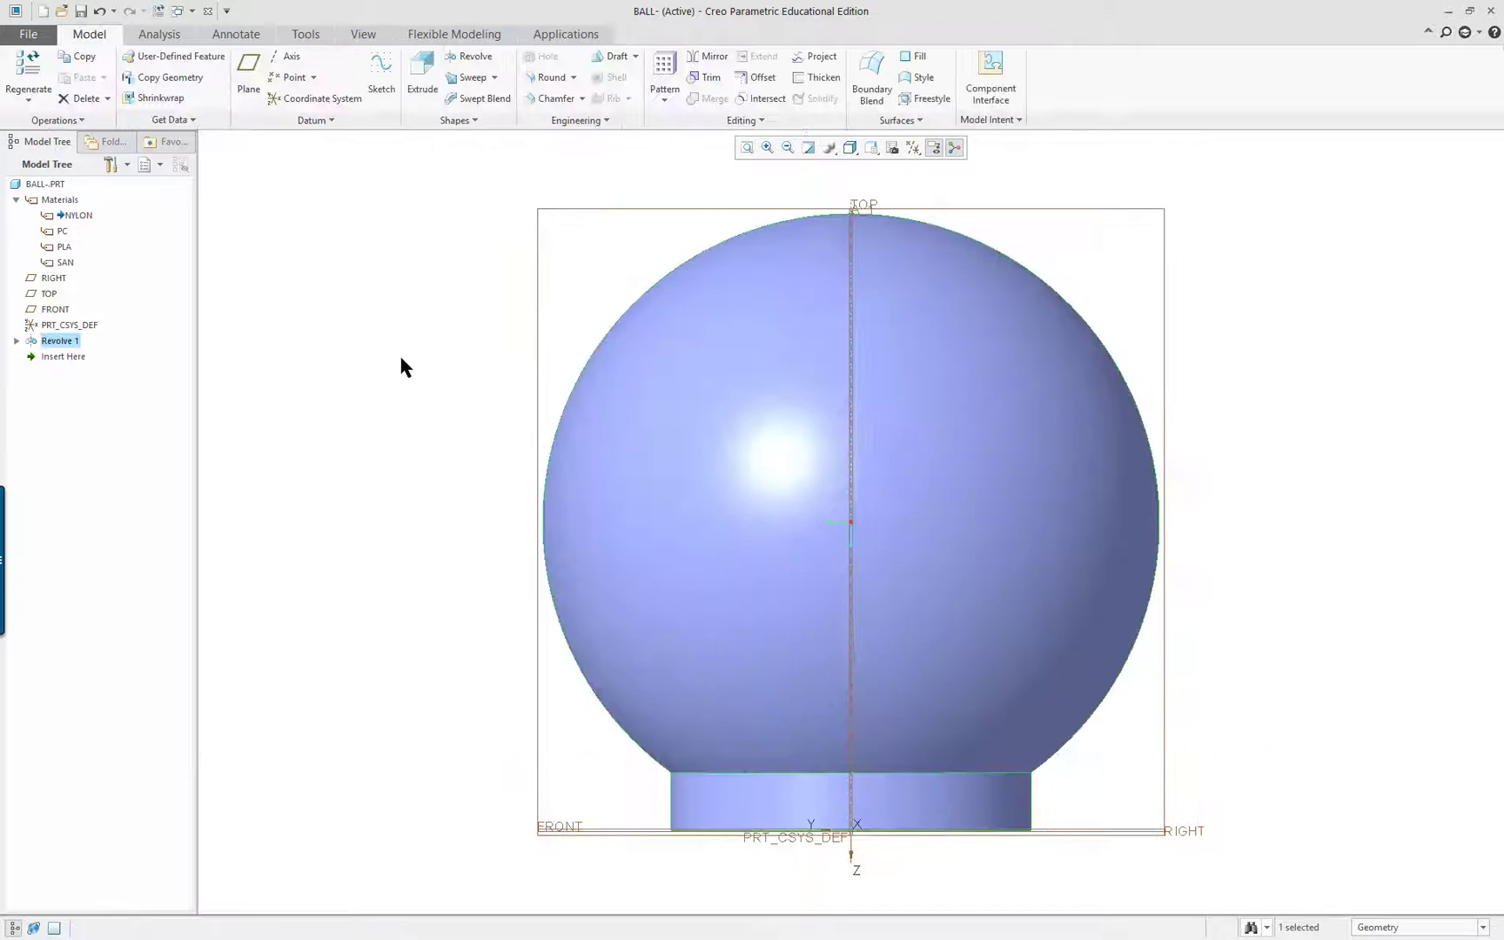
{"action": "middle_click_drag", "start_coordinate": [400, 357], "coordinate": [998, 313]}
{"action": "scroll", "coordinate": [1092, 315], "scroll_direction": "up", "scroll_amount": 3}
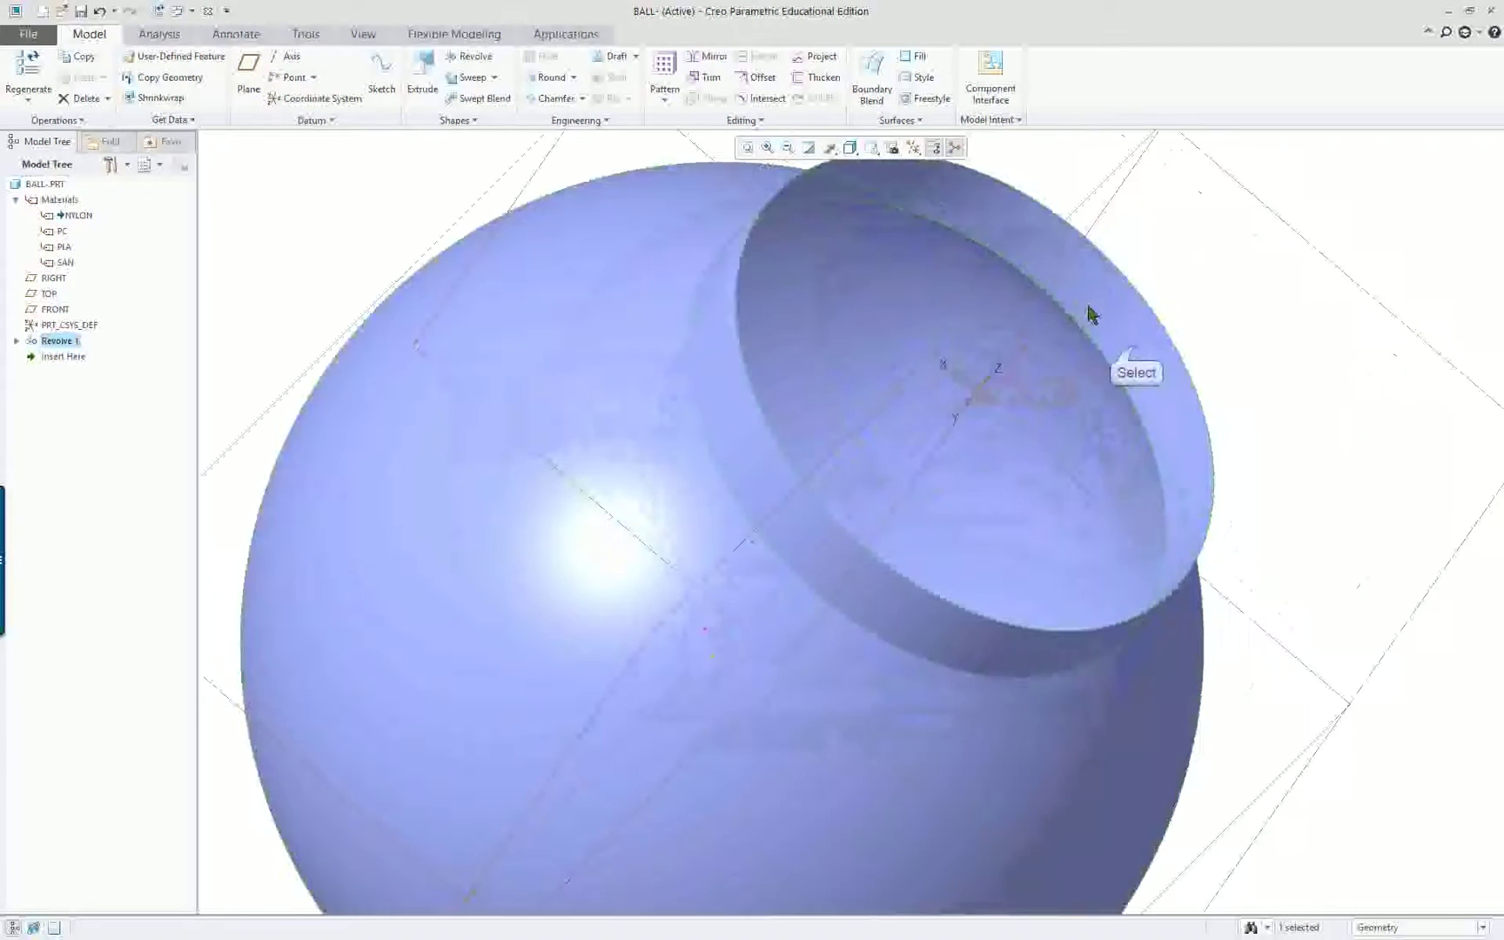
{"action": "middle_click_drag", "start_coordinate": [1204, 409], "coordinate": [1081, 510]}
{"action": "scroll", "coordinate": [1096, 494], "scroll_direction": "down", "scroll_amount": 3}
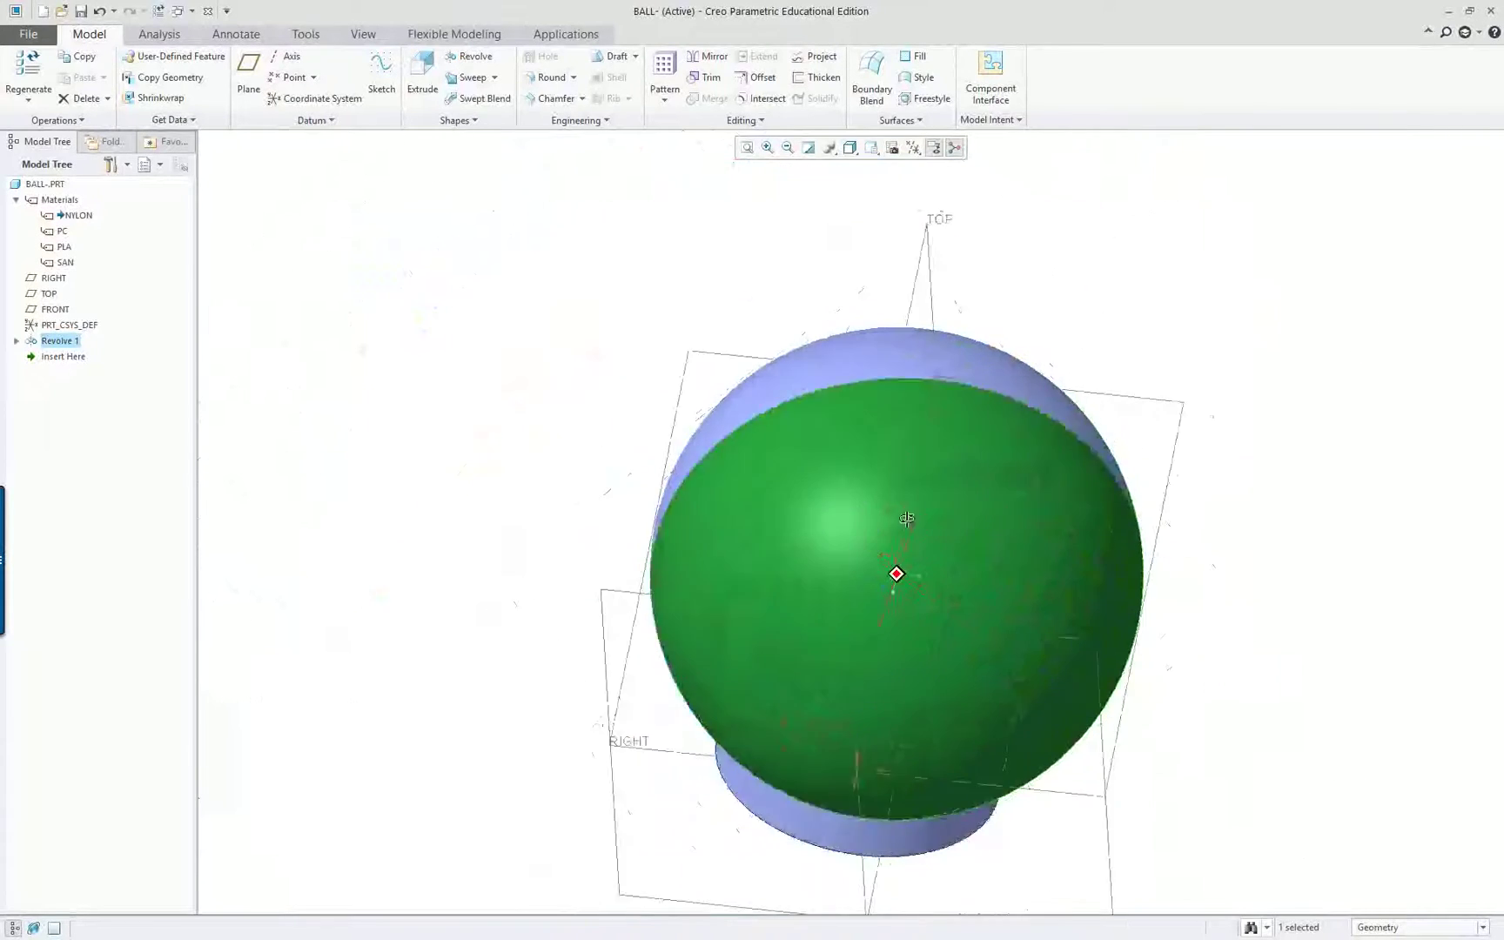
{"action": "middle_click_drag", "start_coordinate": [907, 519], "coordinate": [639, 427]}
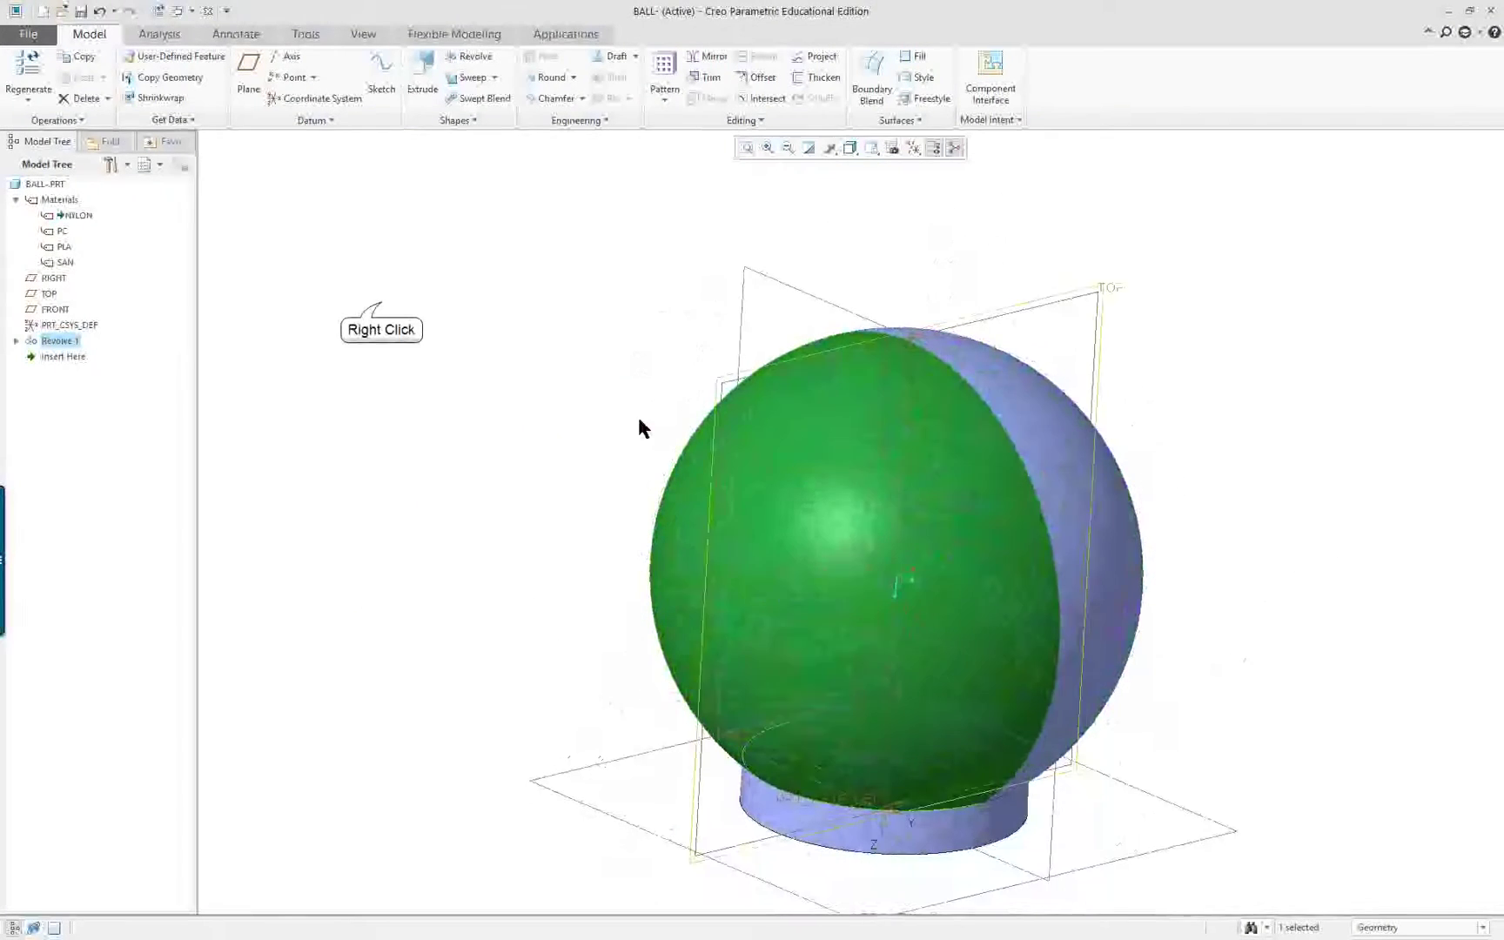
{"action": "right_click", "coordinate": [380, 300]}
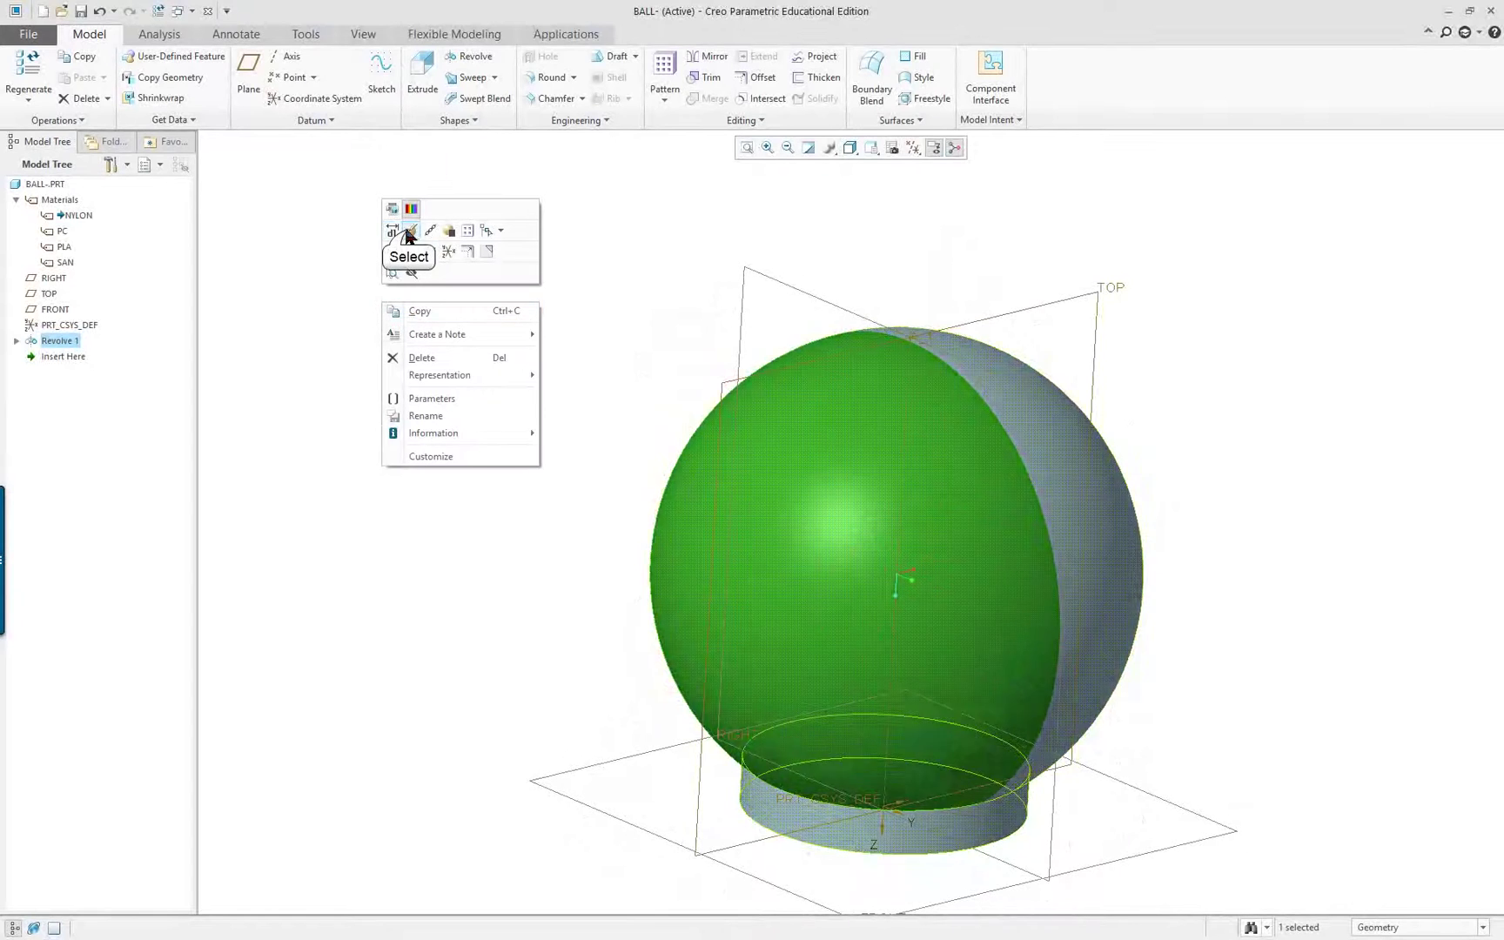
- Edit Revolve 1's definition and switch it to a solid with a 0.018 wall thickness
{"action": "left_click", "coordinate": [408, 231]}
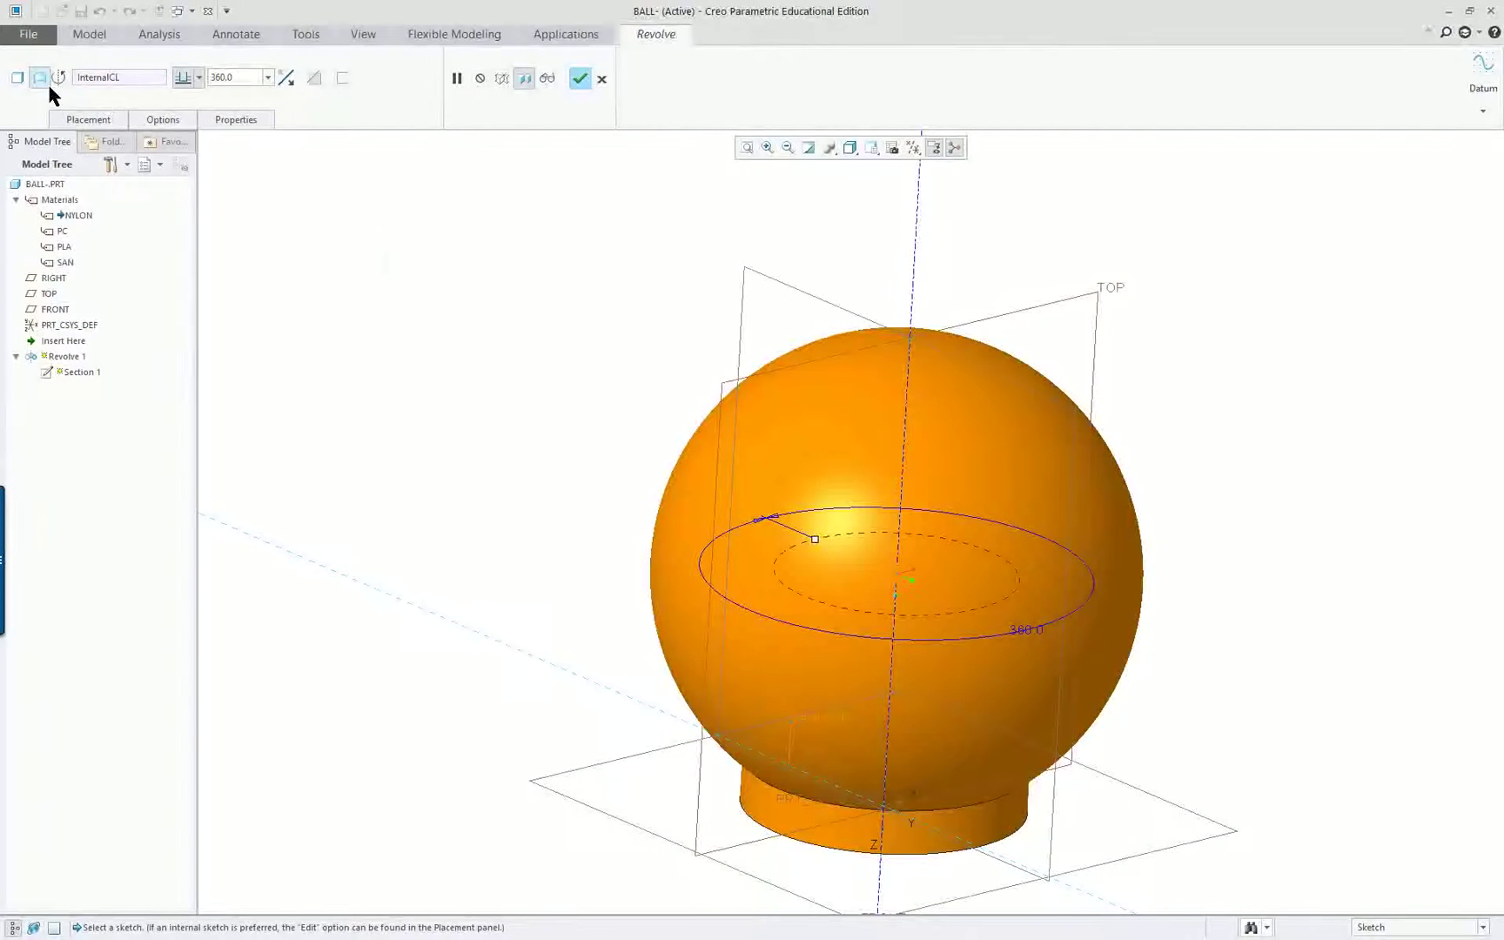
{"action": "scroll", "coordinate": [880, 578], "scroll_direction": "down", "scroll_amount": 2}
{"action": "scroll", "coordinate": [1041, 633], "scroll_direction": "up", "scroll_amount": 3}
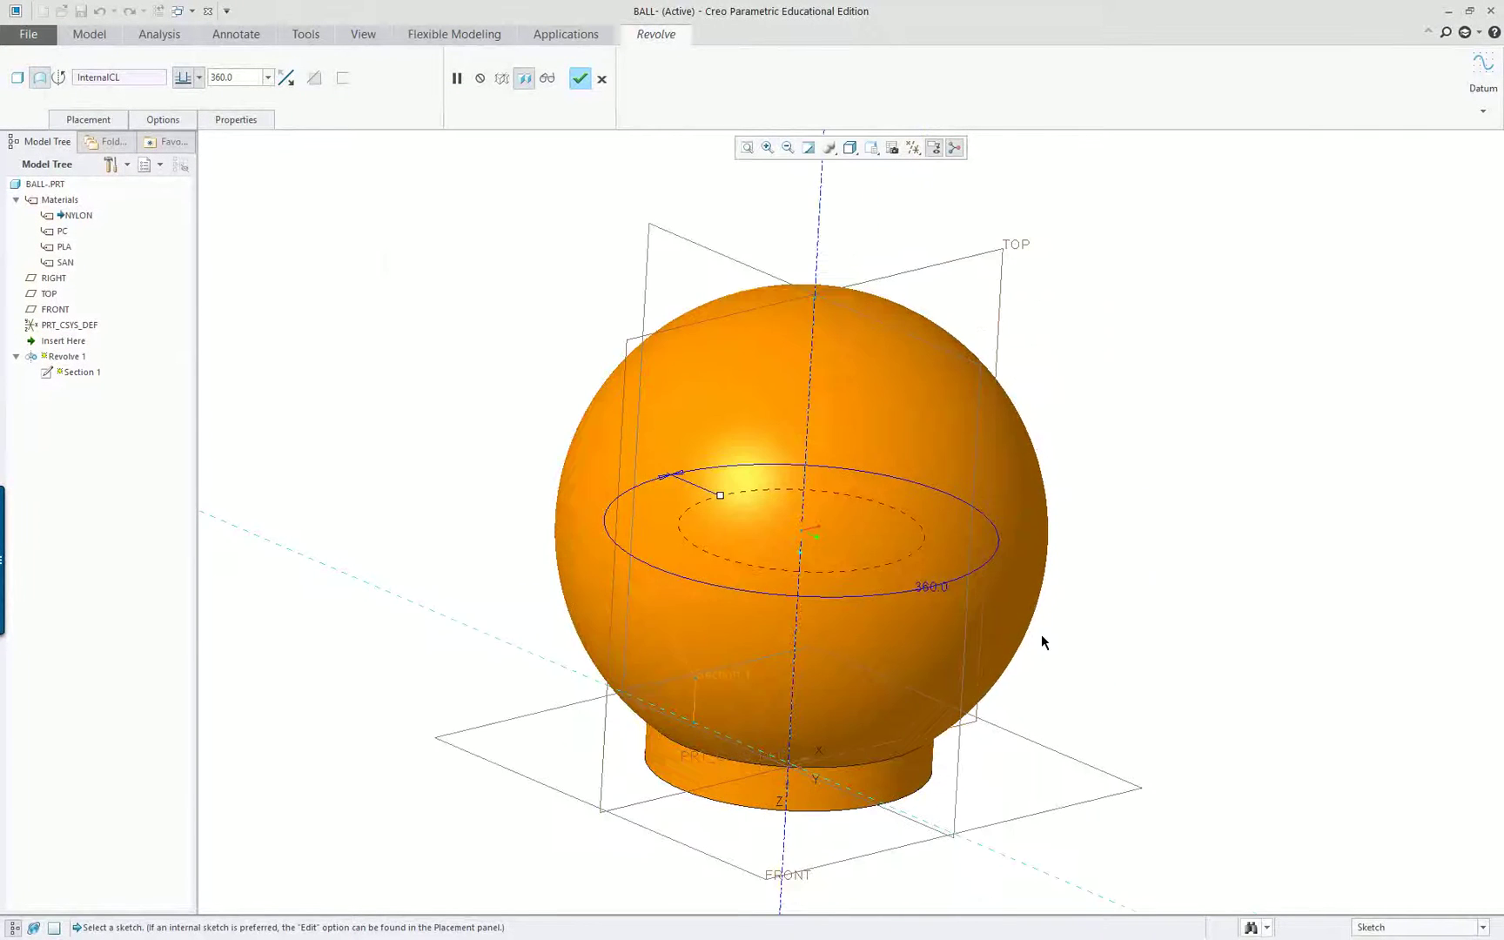
{"action": "left_click", "coordinate": [16, 79]}
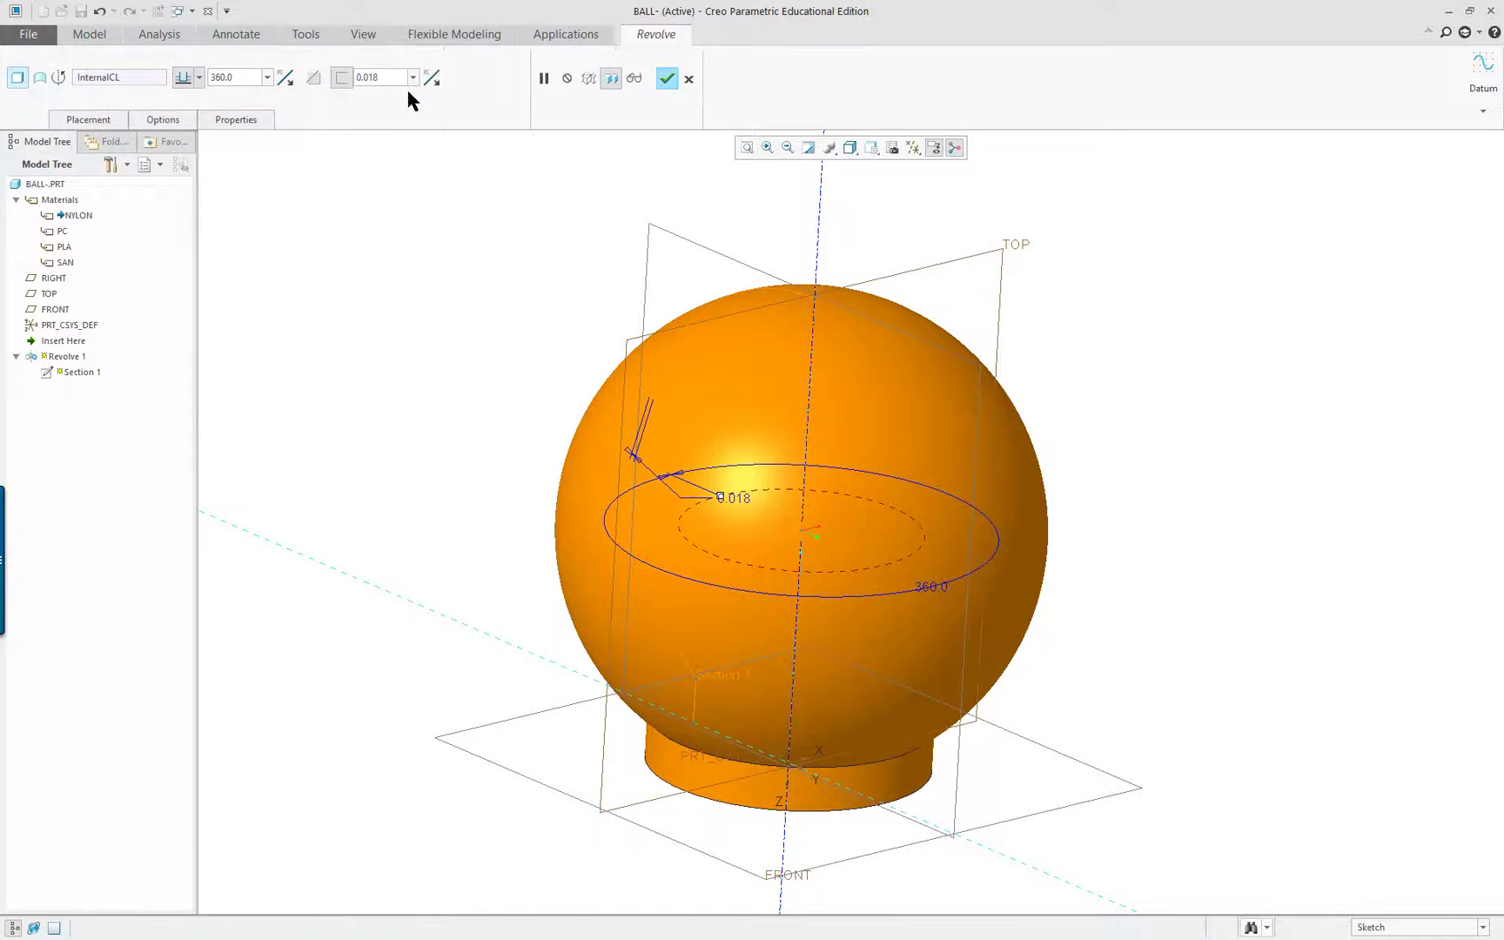
{"action": "middle_click_drag", "start_coordinate": [799, 688], "coordinate": [710, 422]}
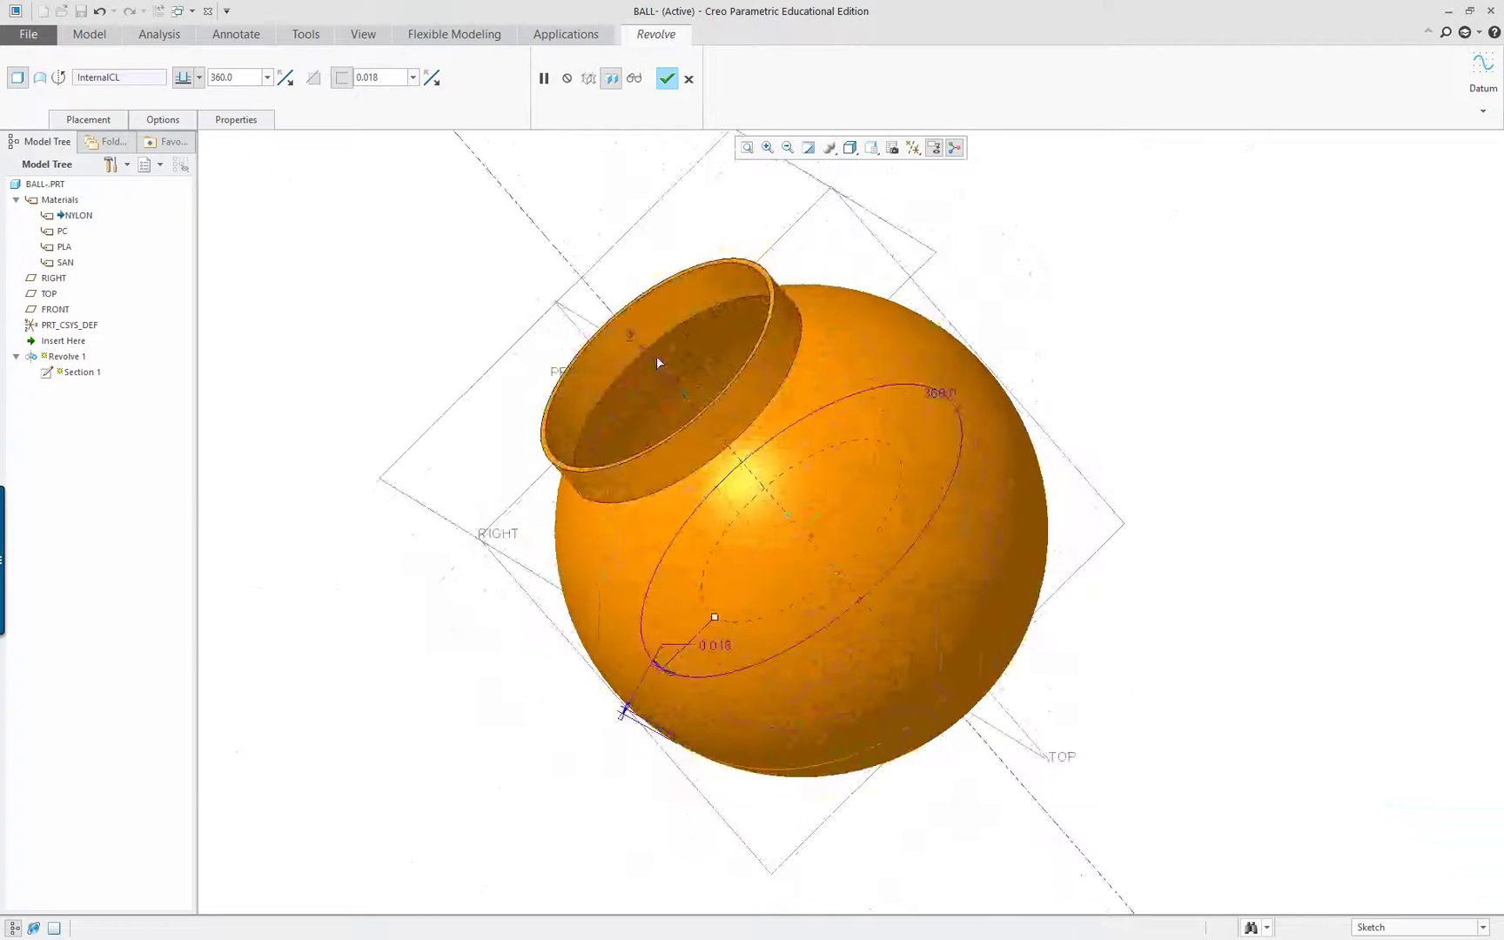
{"action": "scroll", "coordinate": [658, 356], "scroll_direction": "up", "scroll_amount": 3}
{"action": "scroll", "coordinate": [411, 399], "scroll_direction": "down", "scroll_amount": 2}
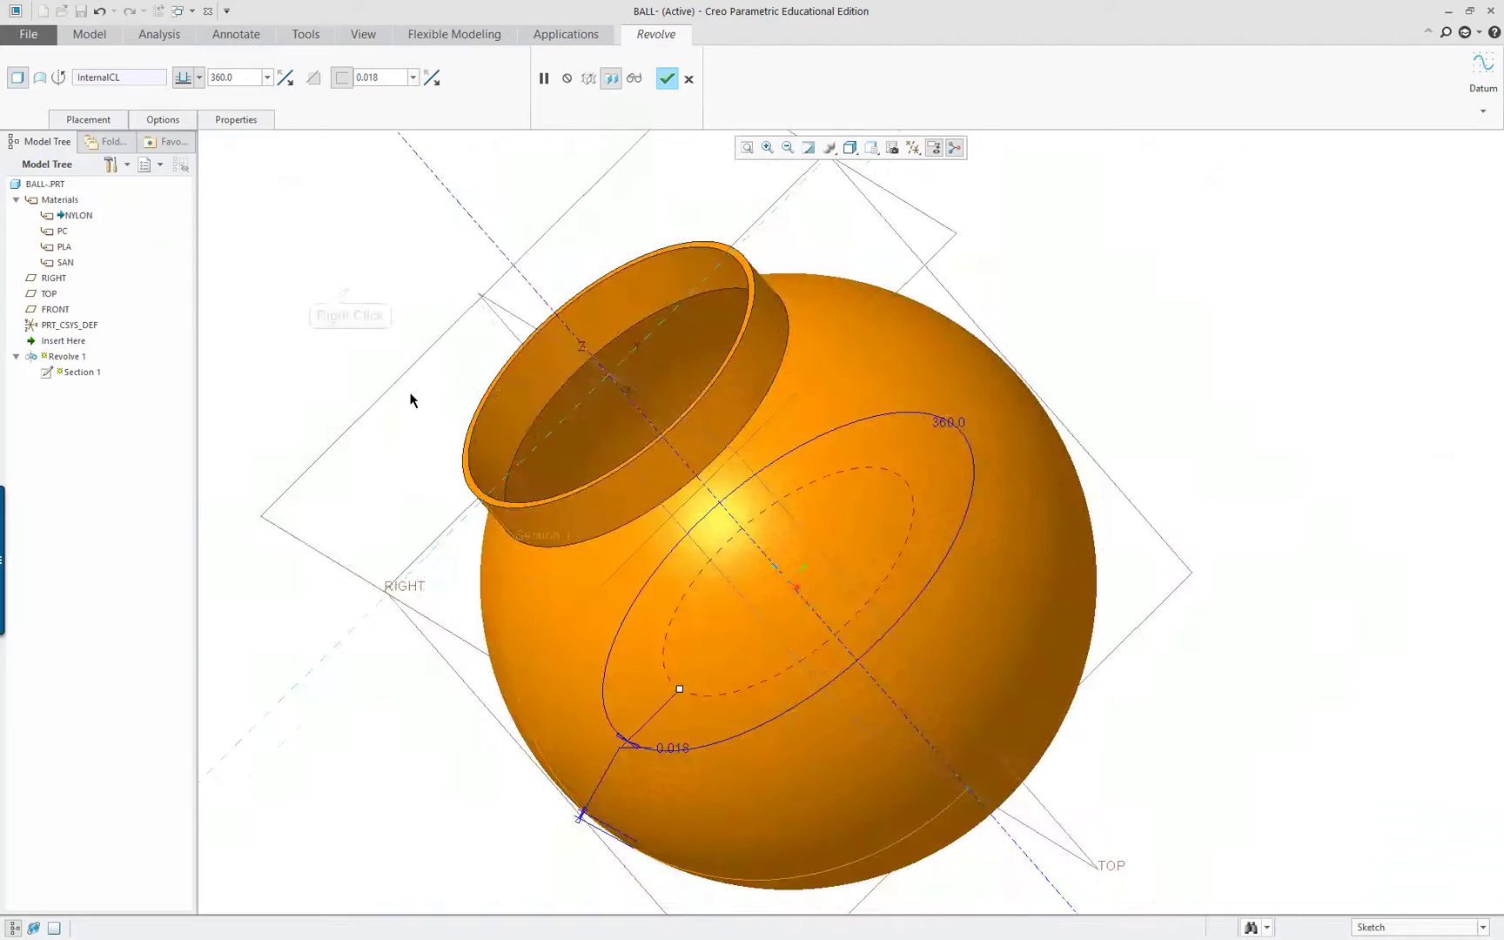
{"action": "right_click", "coordinate": [412, 394]}
- Reopen the profile sketch and draw lines down the axis to the origin and along the base
{"action": "left_click", "coordinate": [406, 336]}
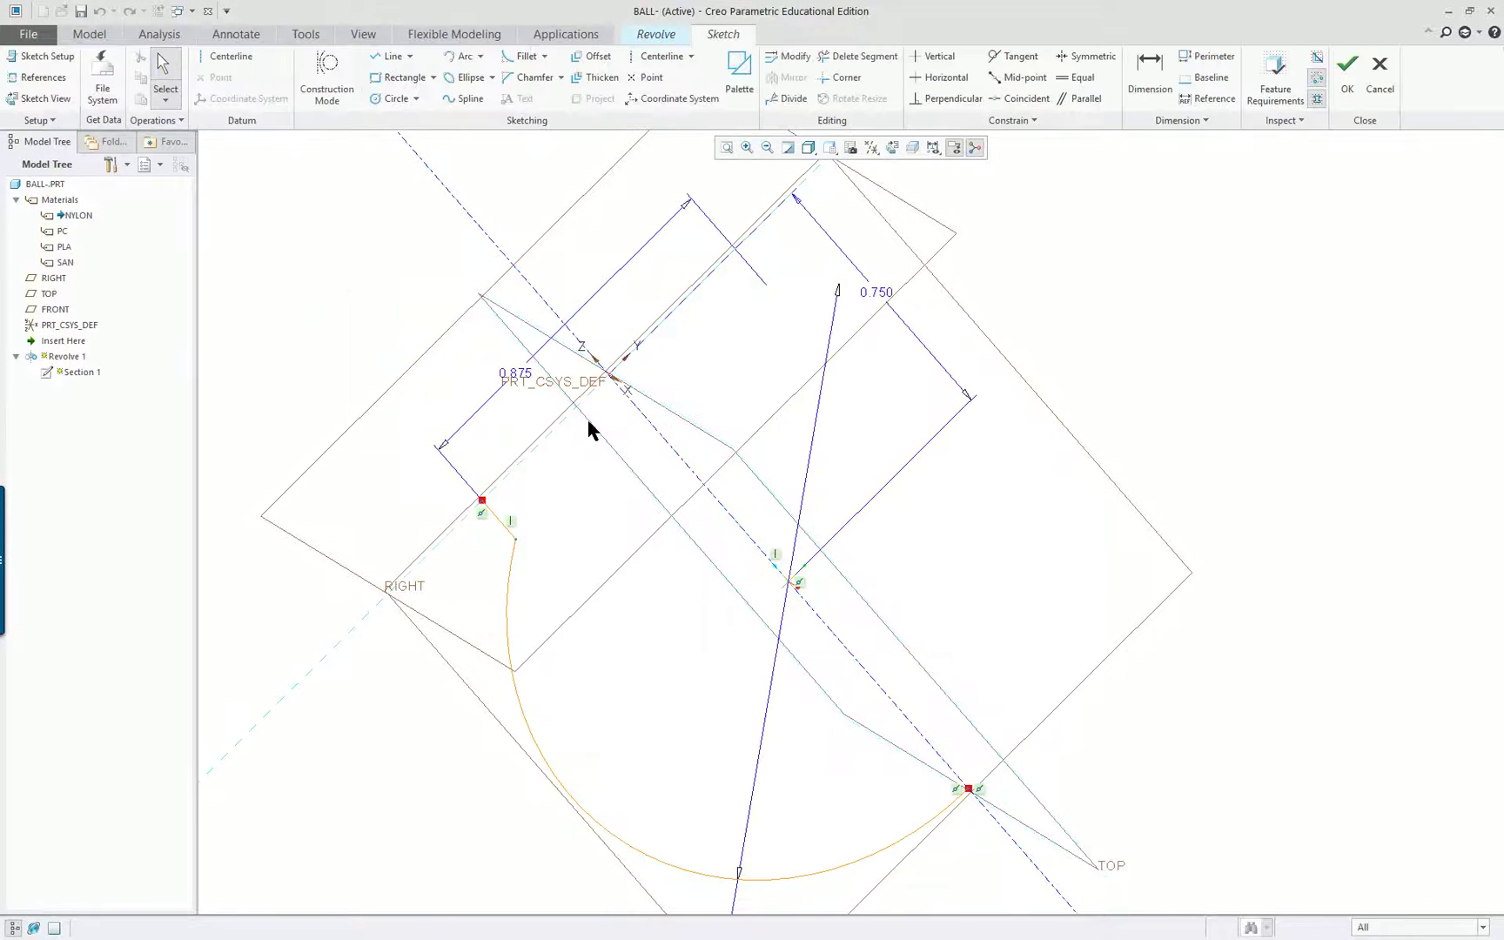
{"action": "left_click", "coordinate": [892, 147]}
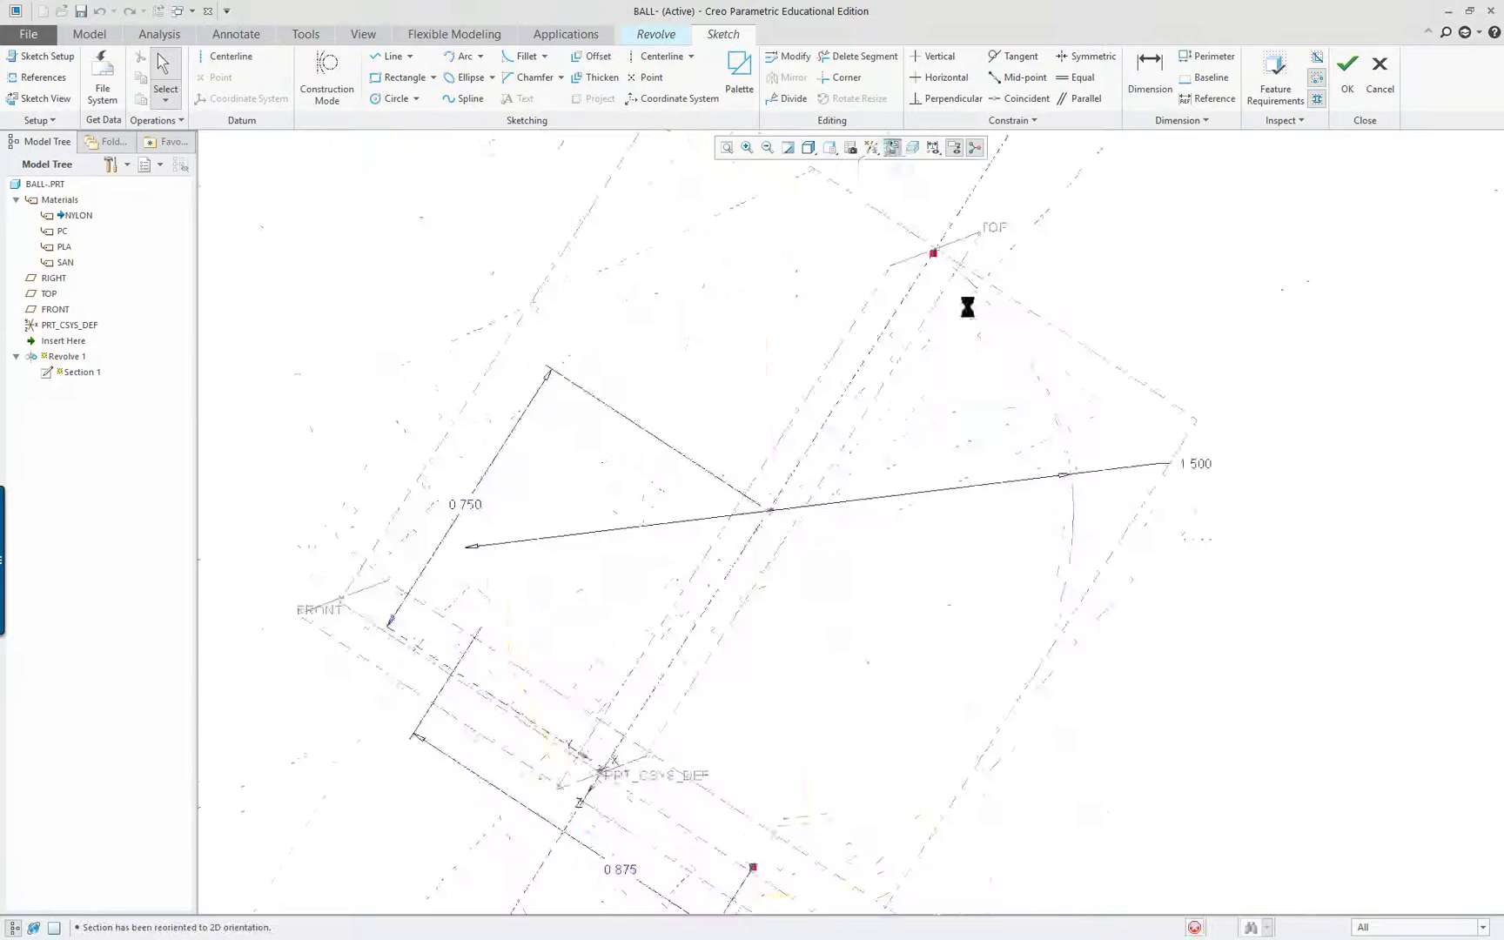
{"action": "right_click", "coordinate": [346, 266]}
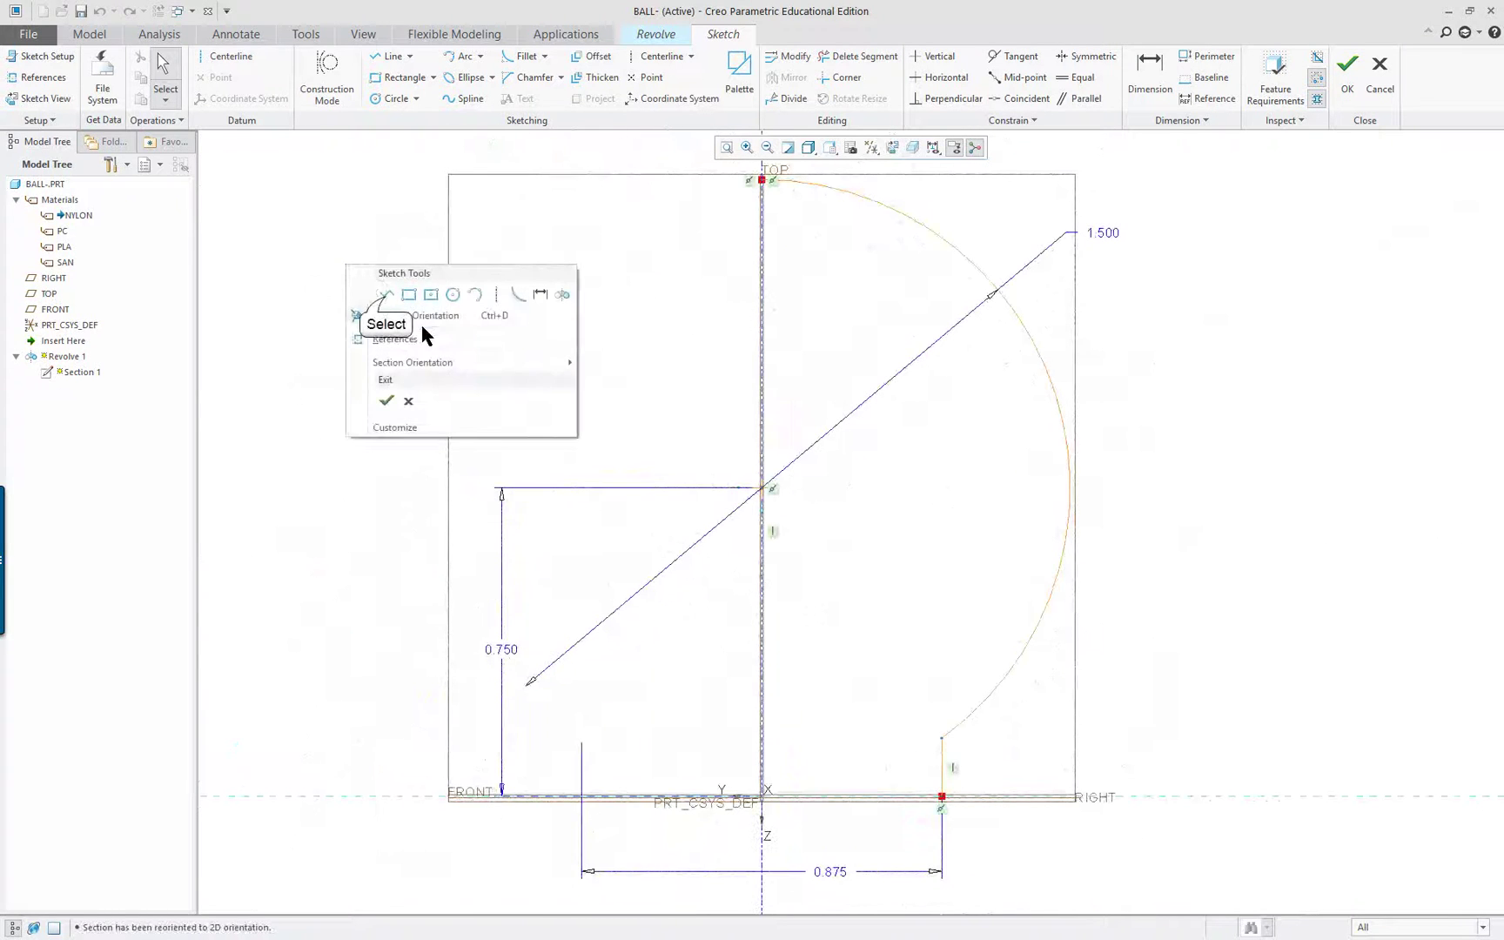
{"action": "left_click", "coordinate": [385, 296]}
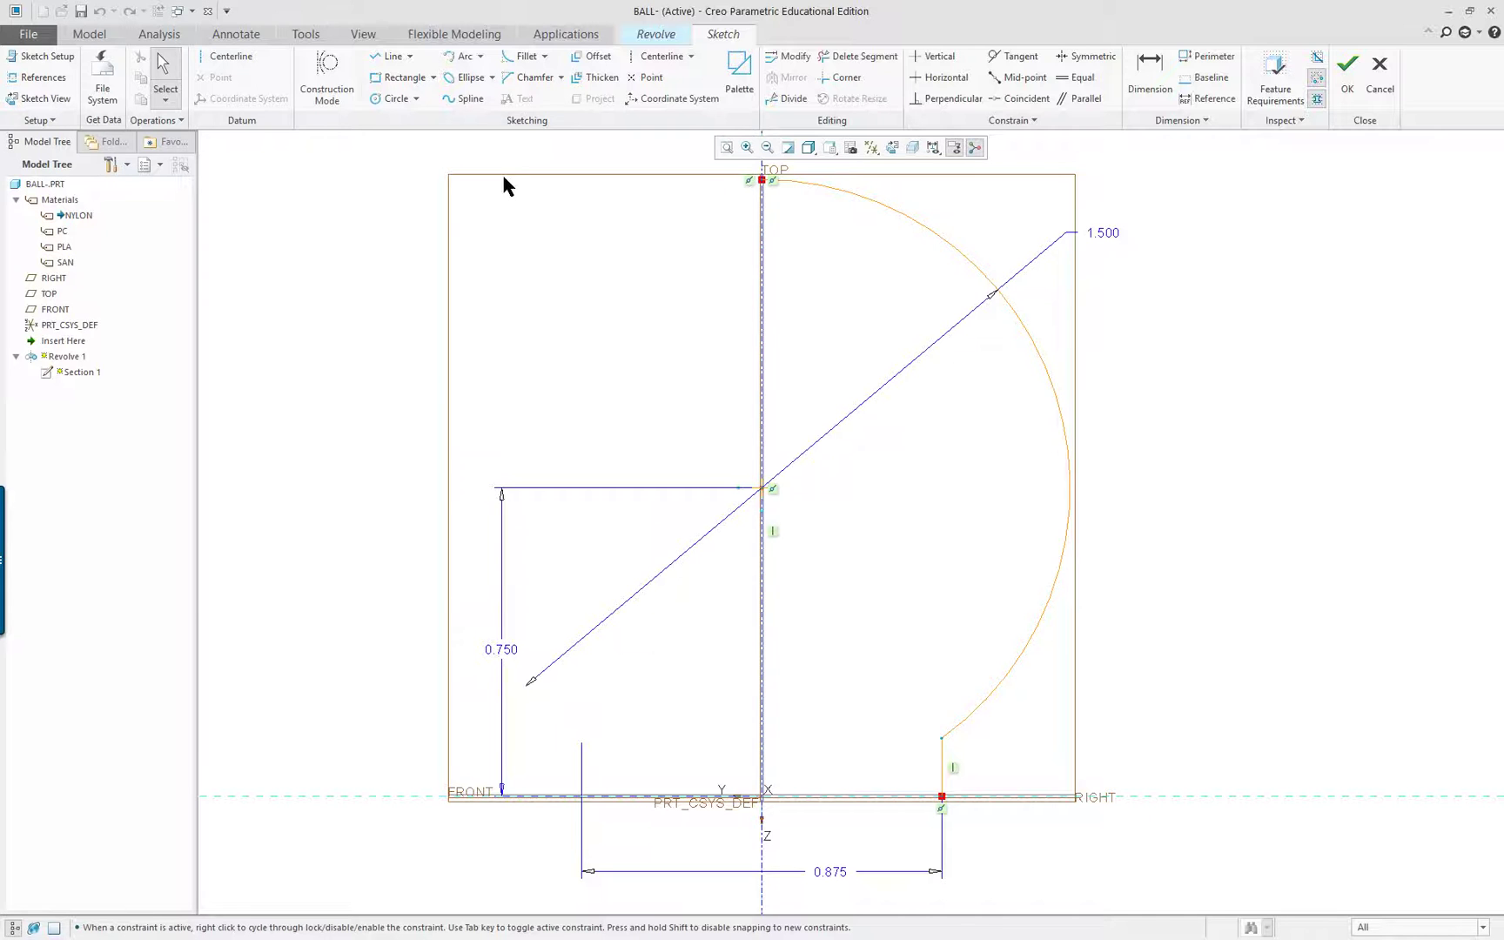
{"action": "scroll", "coordinate": [668, 295], "scroll_direction": "down", "scroll_amount": 2}
{"action": "scroll", "coordinate": [668, 295], "scroll_direction": "up", "scroll_amount": 1}
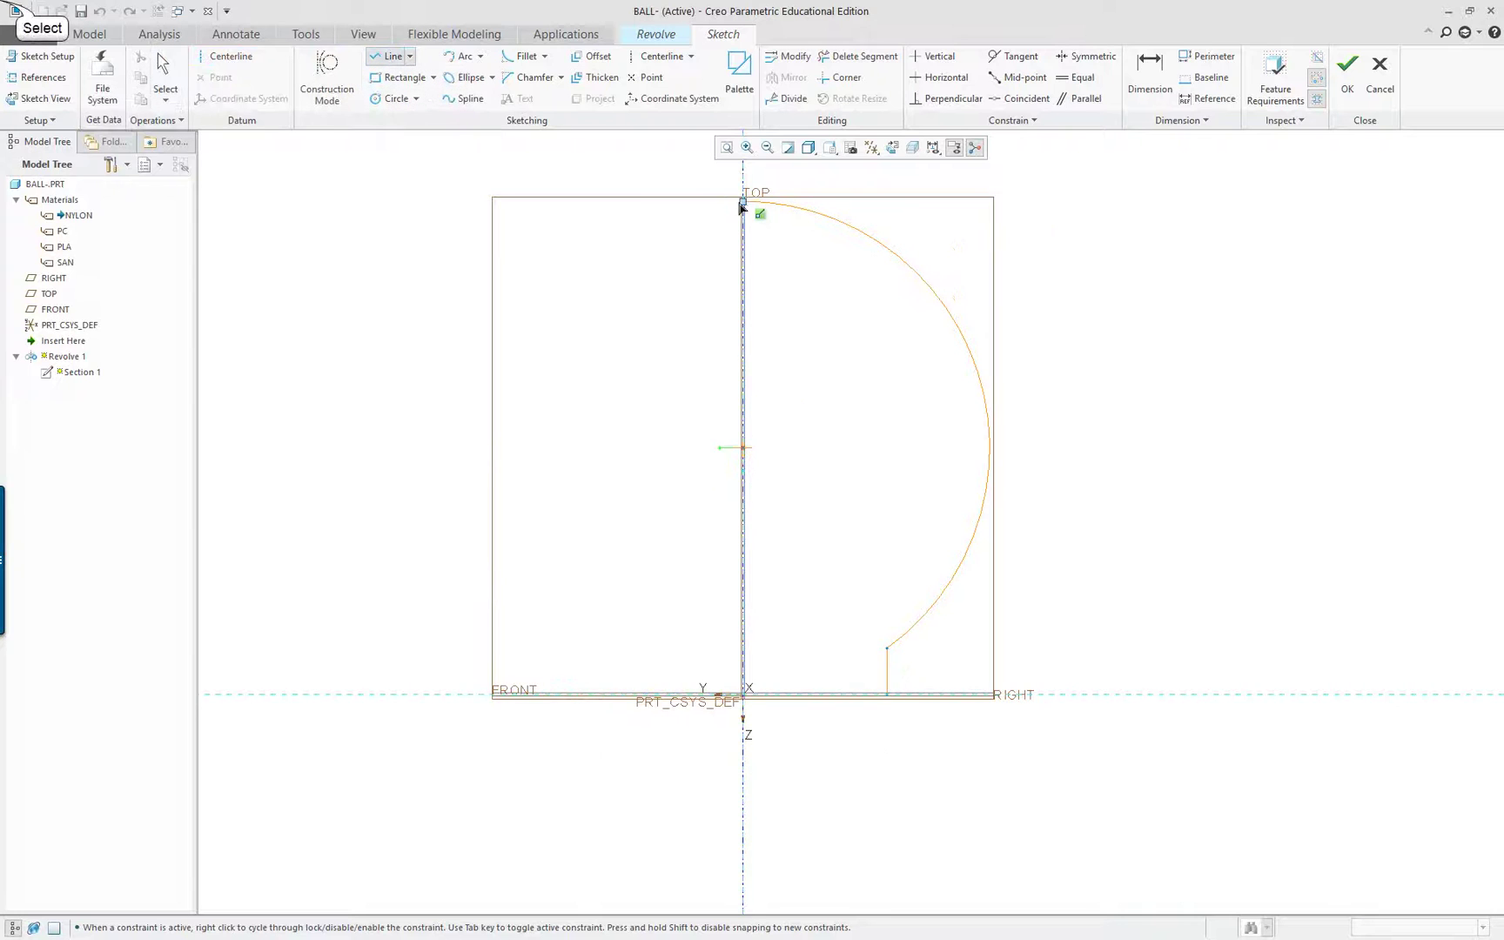
{"action": "left_click", "coordinate": [742, 201]}
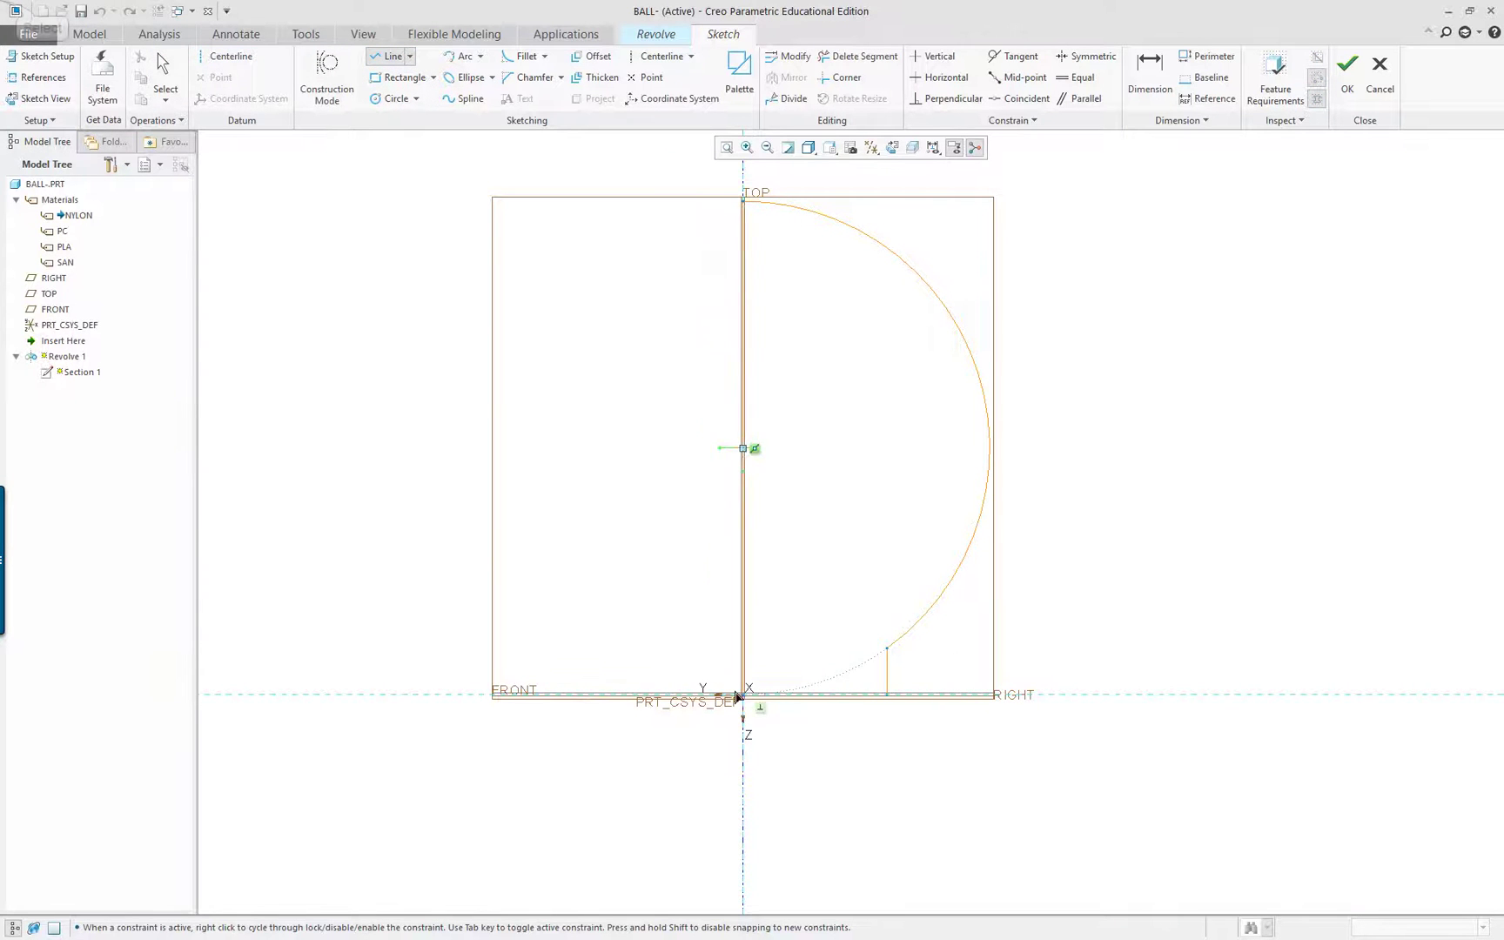
{"action": "left_click", "coordinate": [742, 695]}
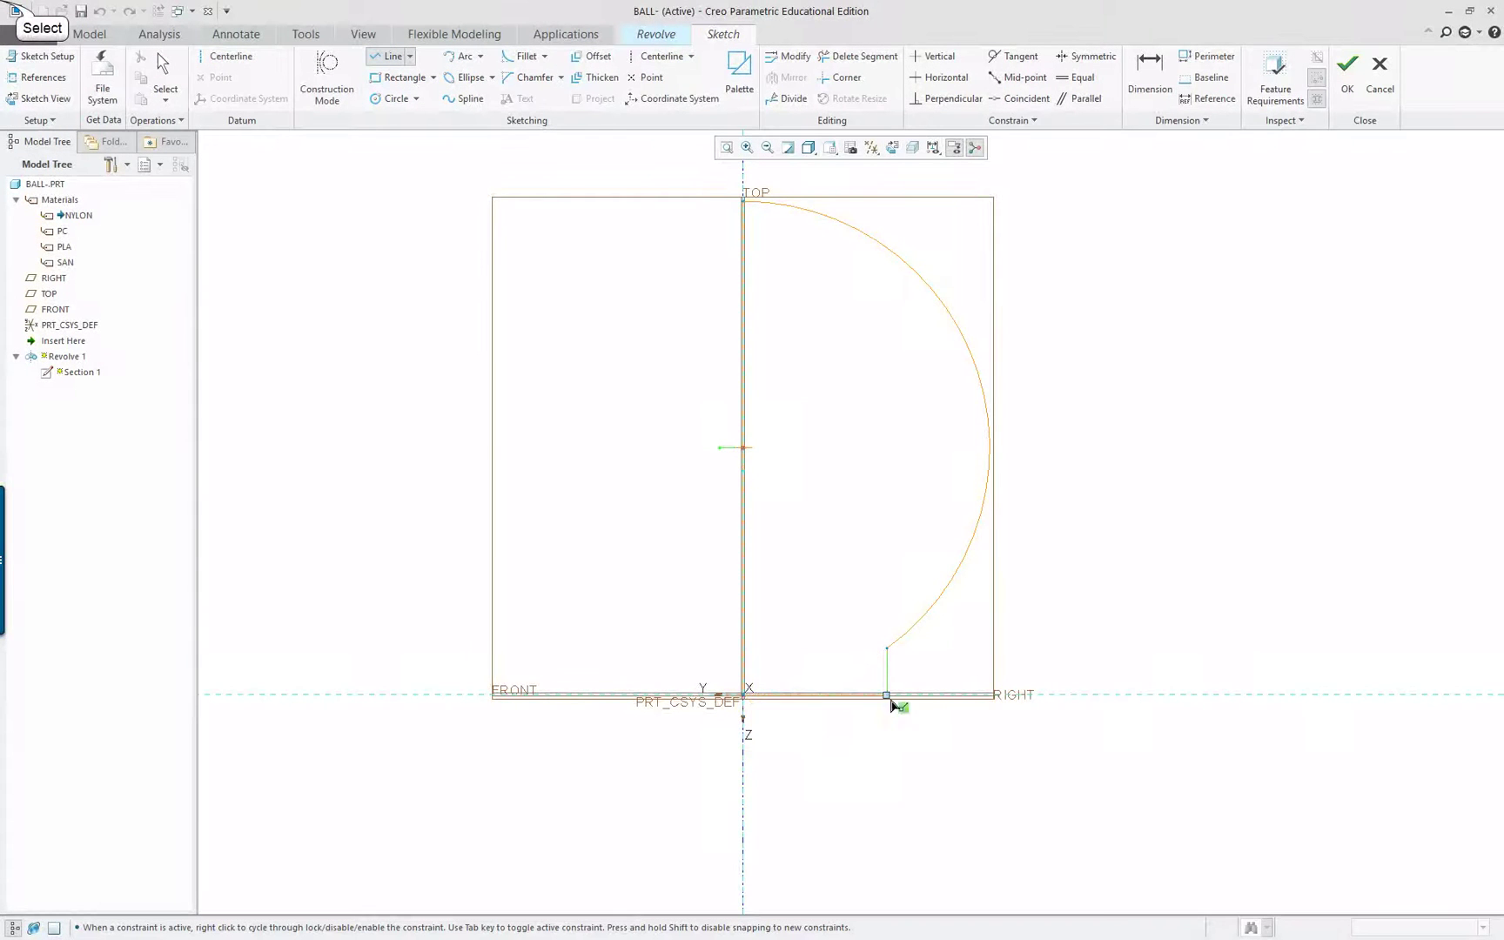
{"action": "left_click", "coordinate": [886, 695]}
- End the line chain and exit the sketch to preview the revolve as a solid ball
{"action": "middle_click", "coordinate": [1145, 498]}
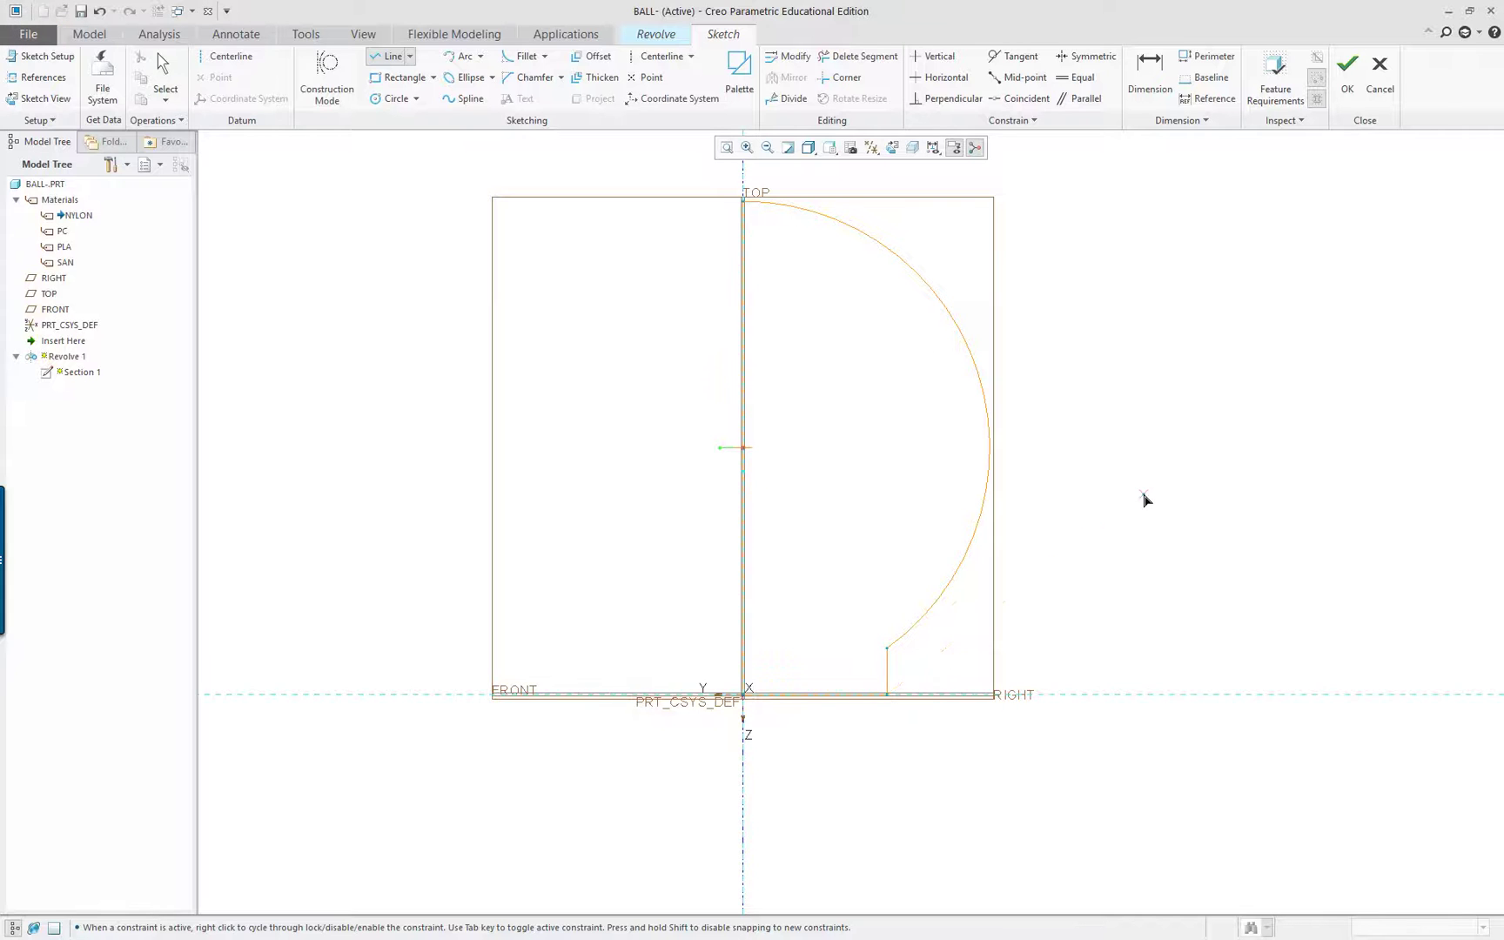
{"action": "middle_click", "coordinate": [1145, 499]}
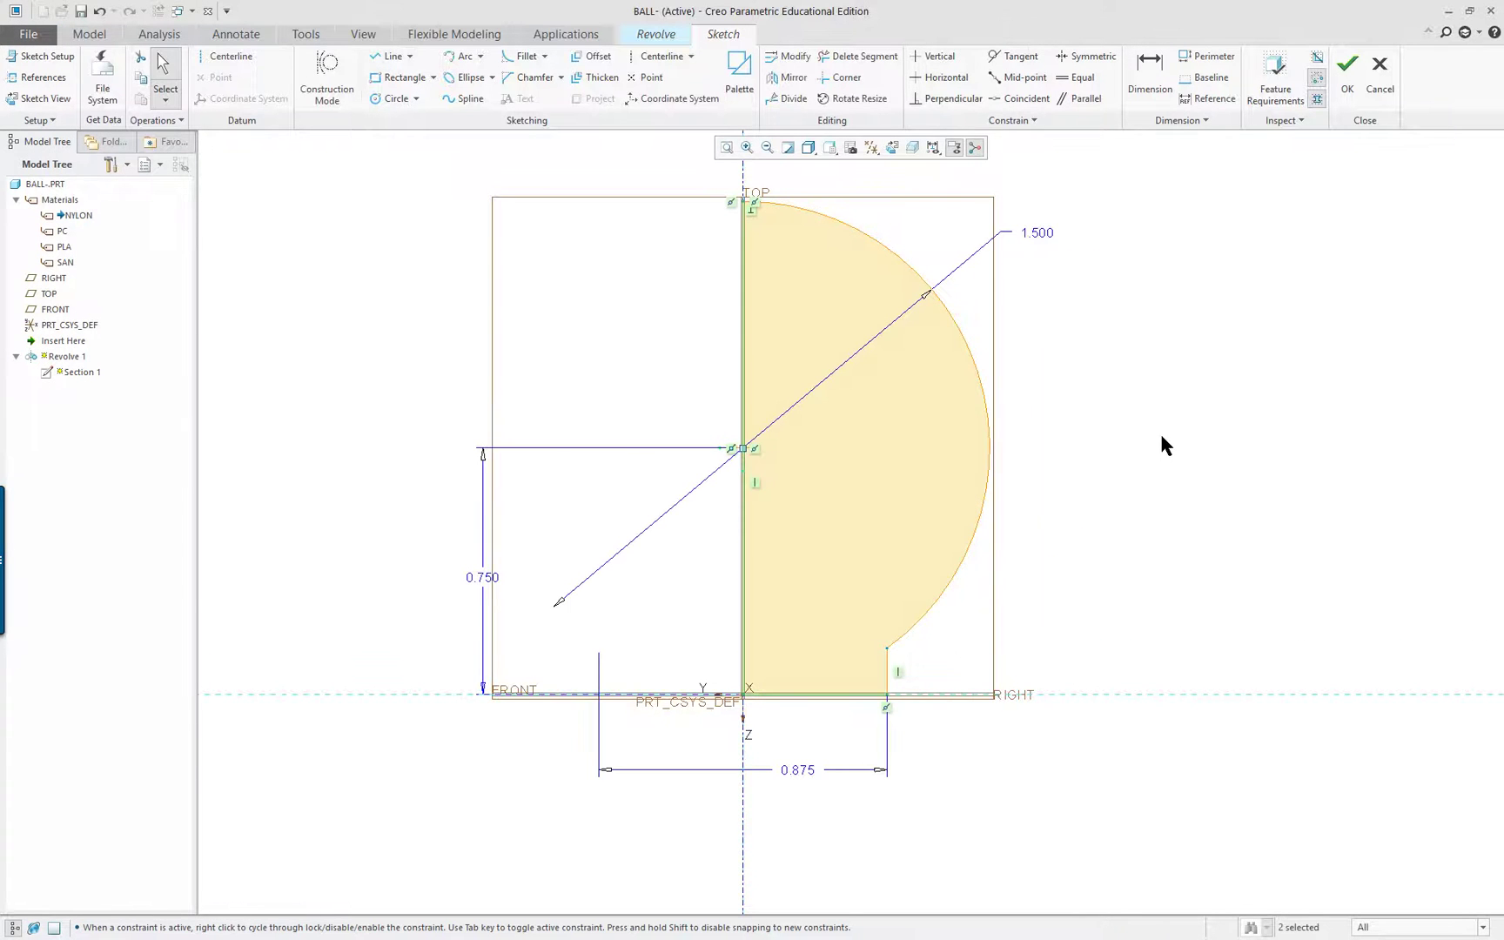
{"action": "scroll", "coordinate": [1160, 431], "scroll_direction": "down", "scroll_amount": 2}
{"action": "scroll", "coordinate": [1156, 437], "scroll_direction": "up", "scroll_amount": 1}
{"action": "right_click", "coordinate": [1127, 351]}
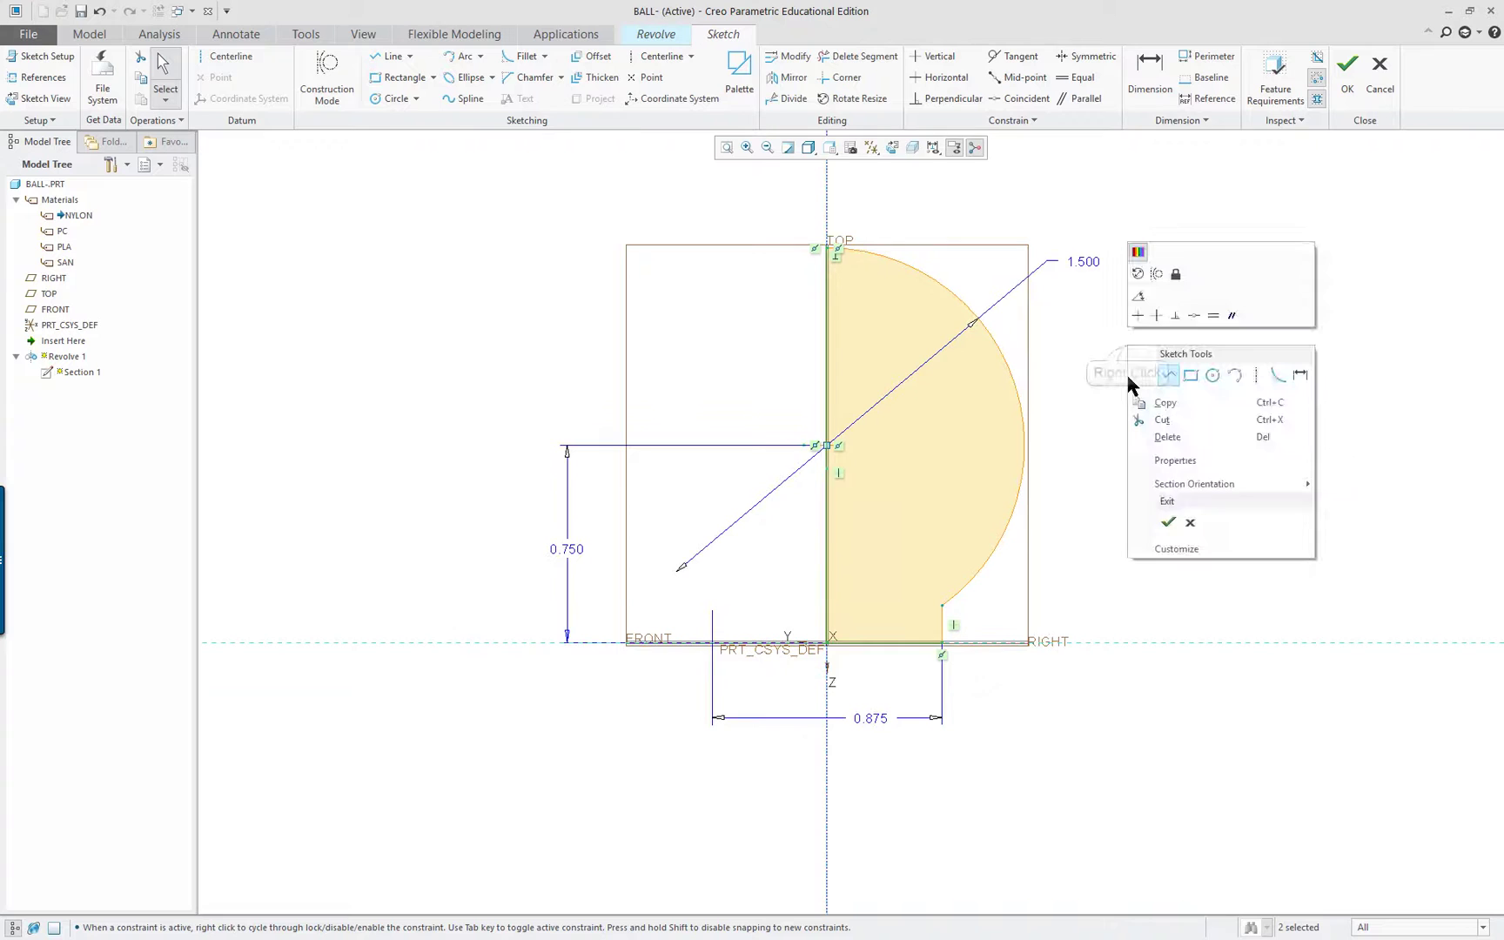
{"action": "left_click", "coordinate": [1169, 522]}
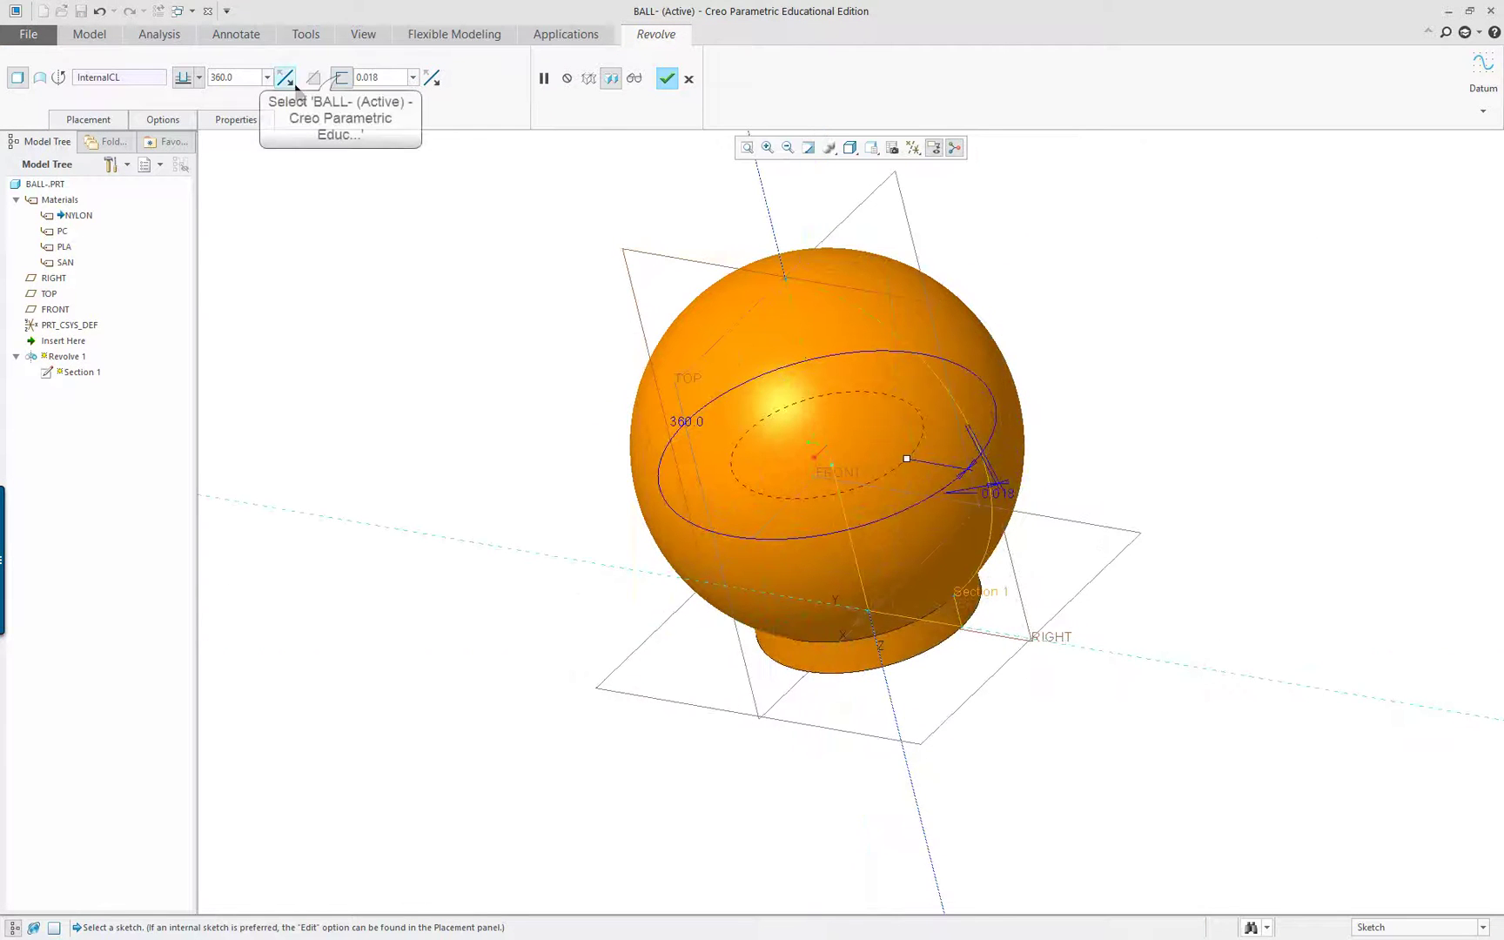
- Turn off Thicken and apply Revolve 1 as a solid ball with neck
{"action": "left_click", "coordinate": [342, 78]}
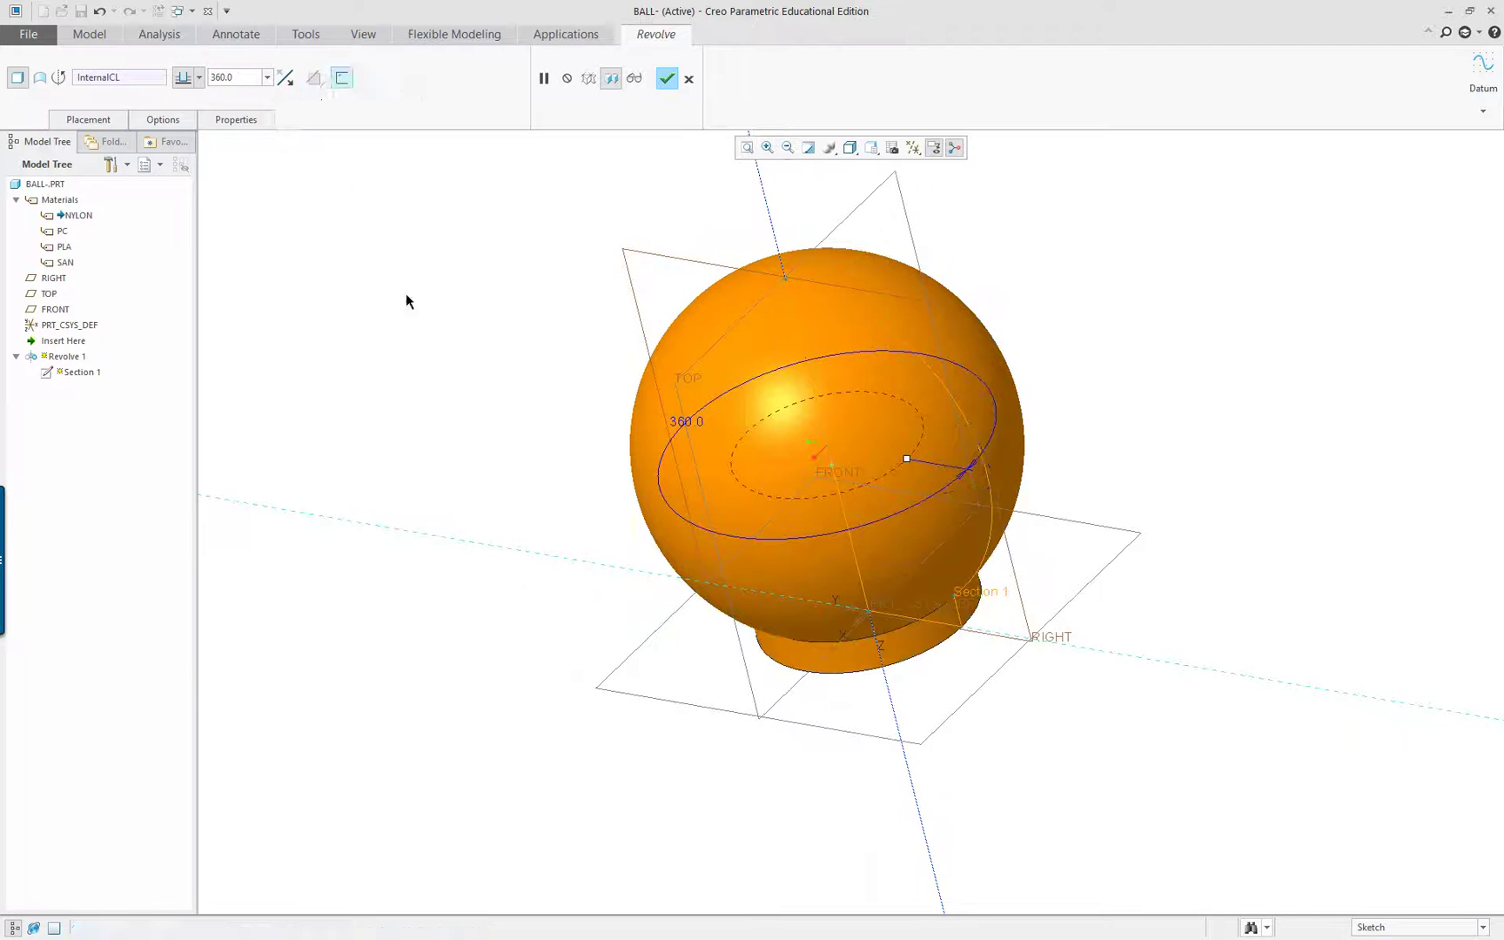
{"action": "middle_click_drag", "start_coordinate": [523, 426], "coordinate": [377, 345]}
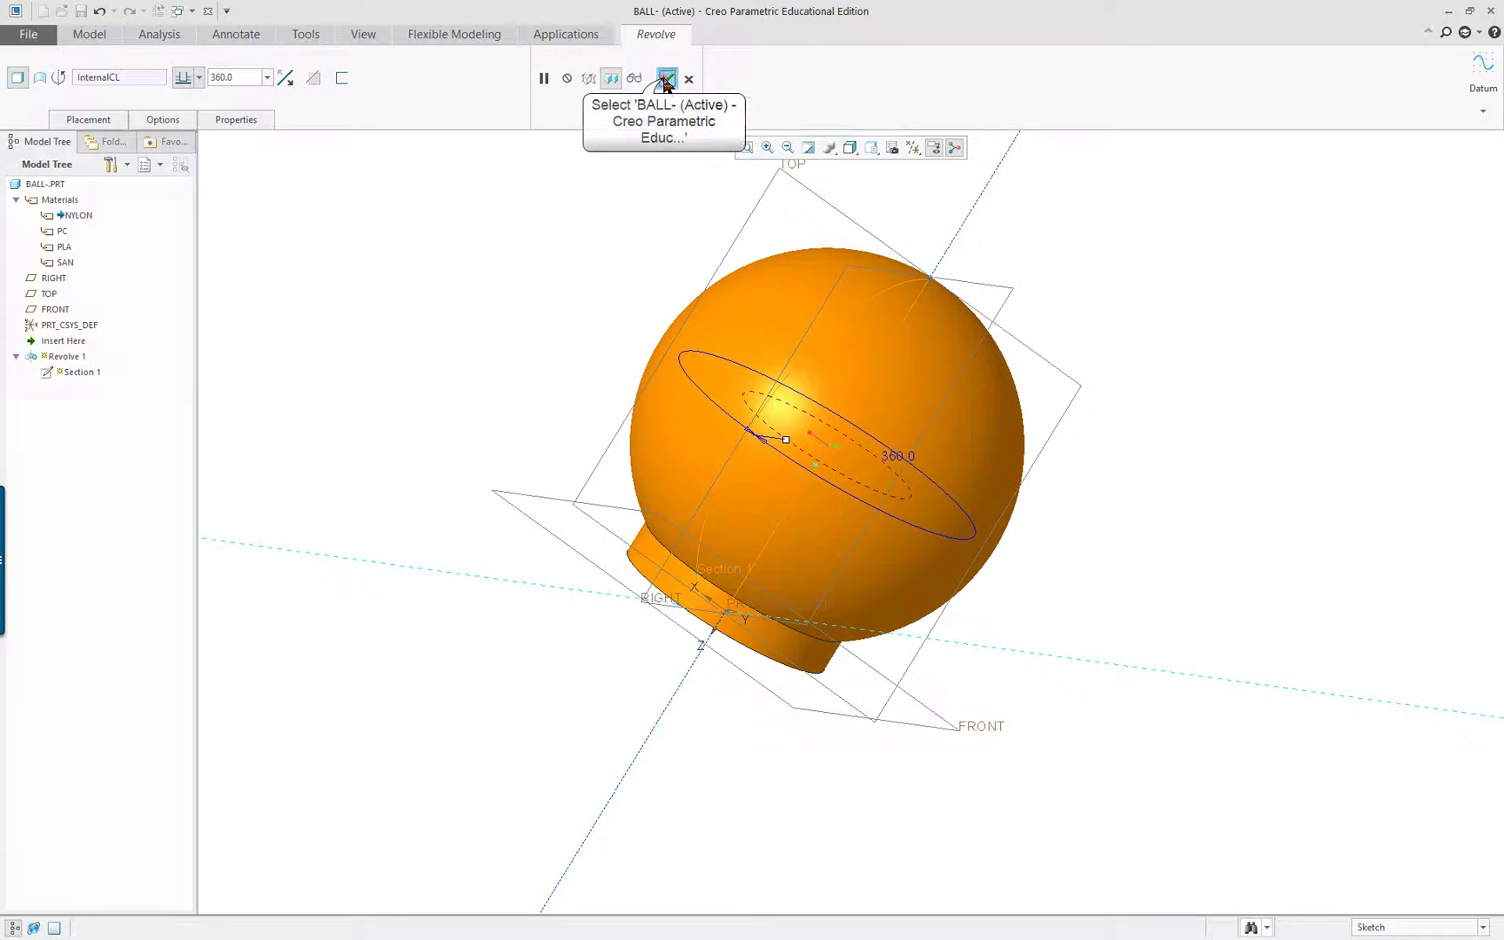
{"action": "left_click", "coordinate": [666, 79]}
- Orbit the ball neck-up, clear the selection, and start a new Hole feature
{"action": "middle_click_drag", "start_coordinate": [815, 338], "coordinate": [940, 213]}
{"action": "scroll", "coordinate": [944, 184], "scroll_direction": "up", "scroll_amount": 4}
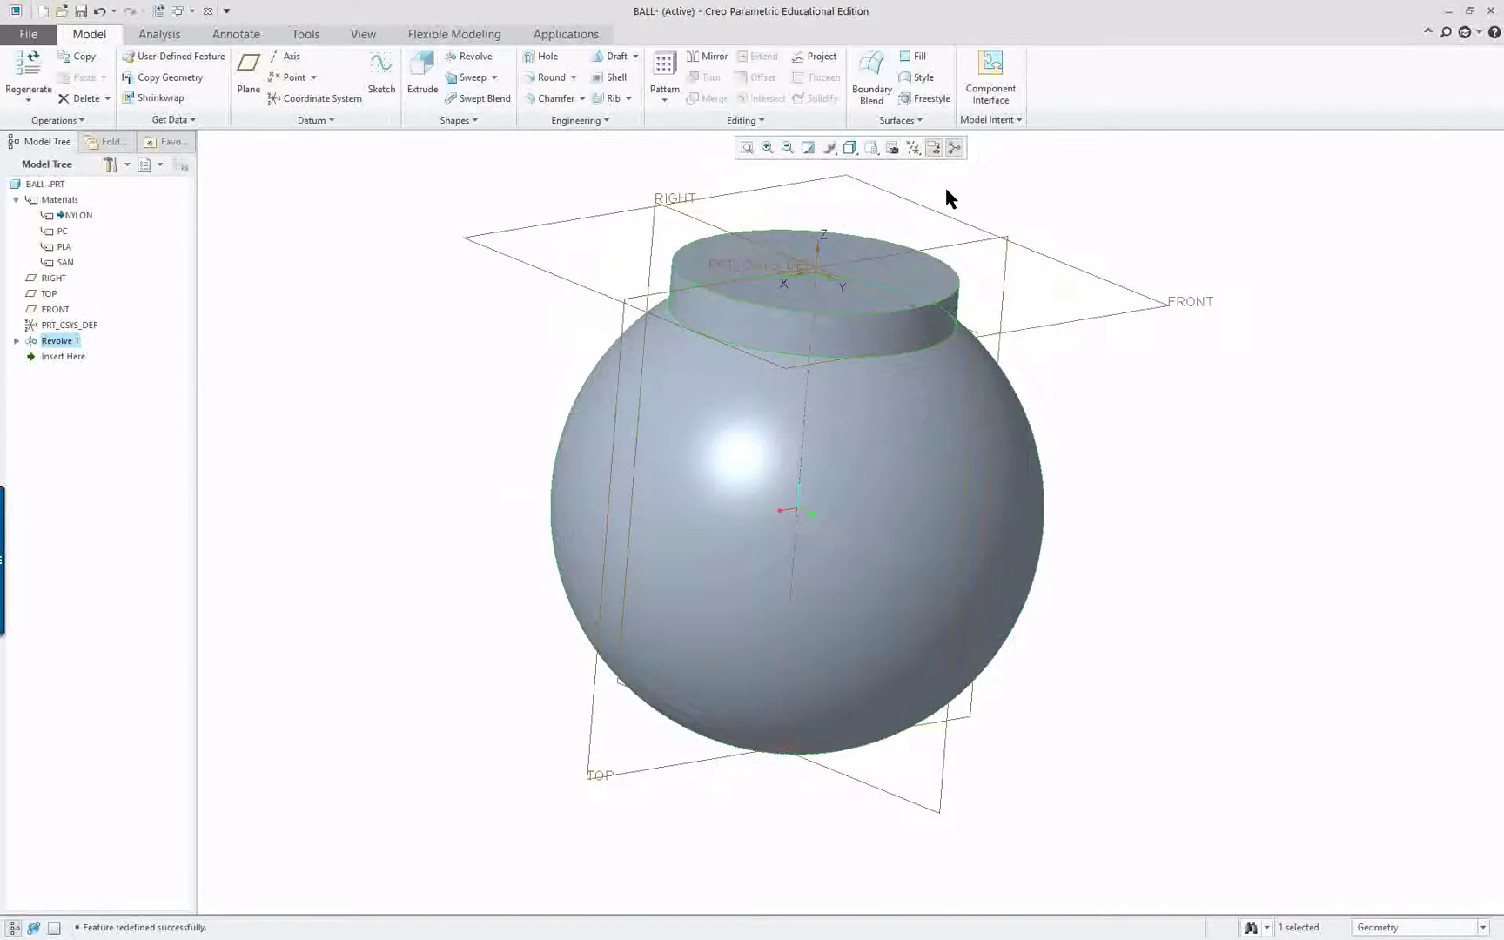
{"action": "scroll", "coordinate": [945, 186], "scroll_direction": "up", "scroll_amount": 1}
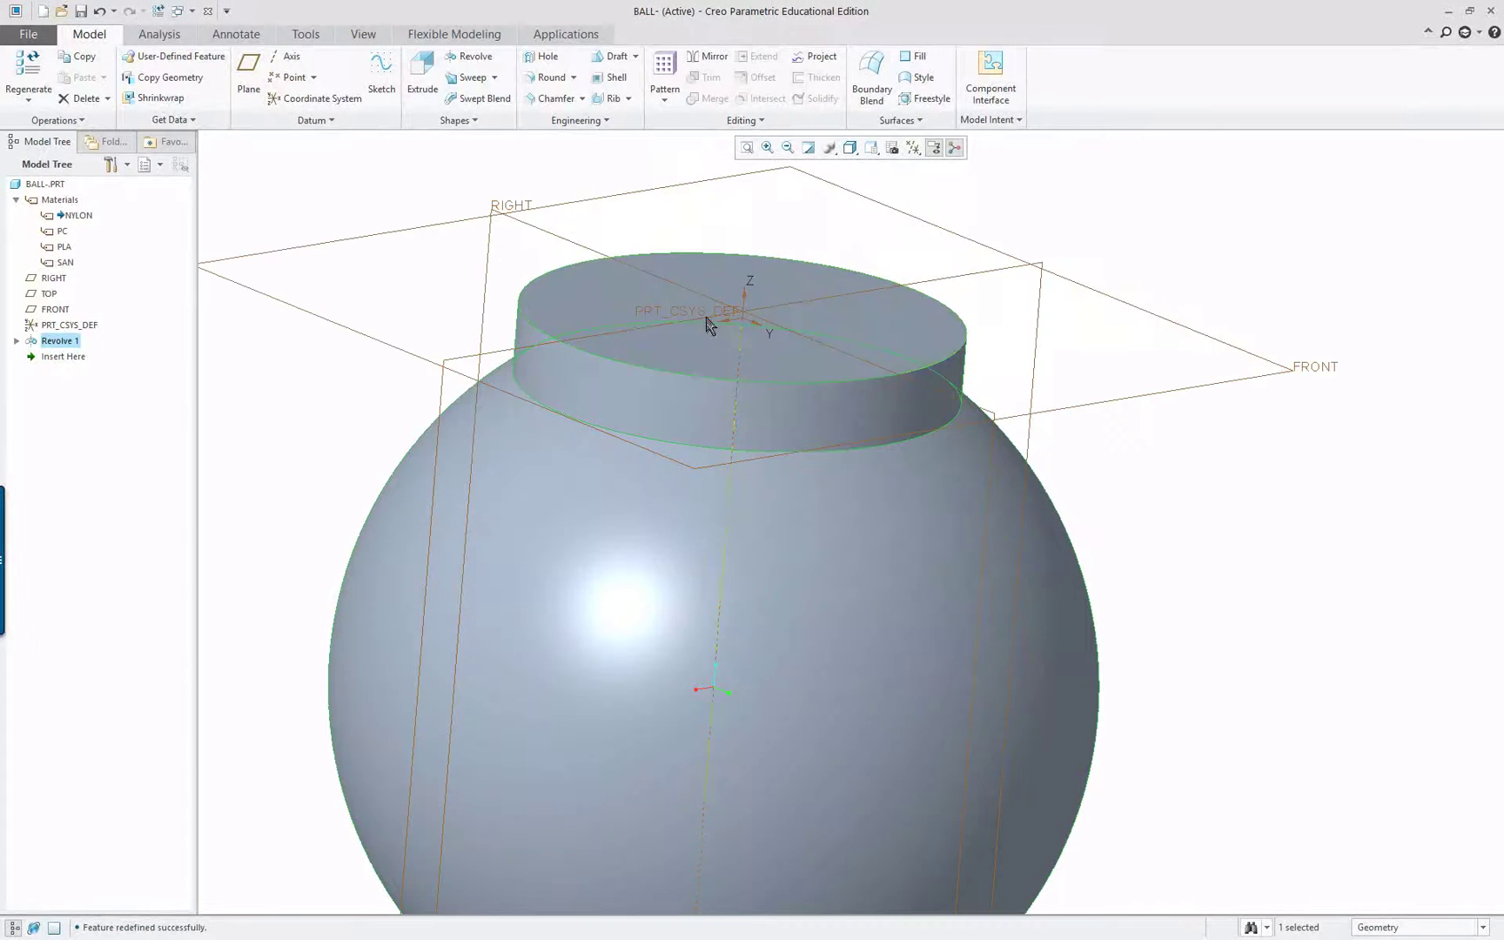
{"action": "left_click", "coordinate": [247, 172]}
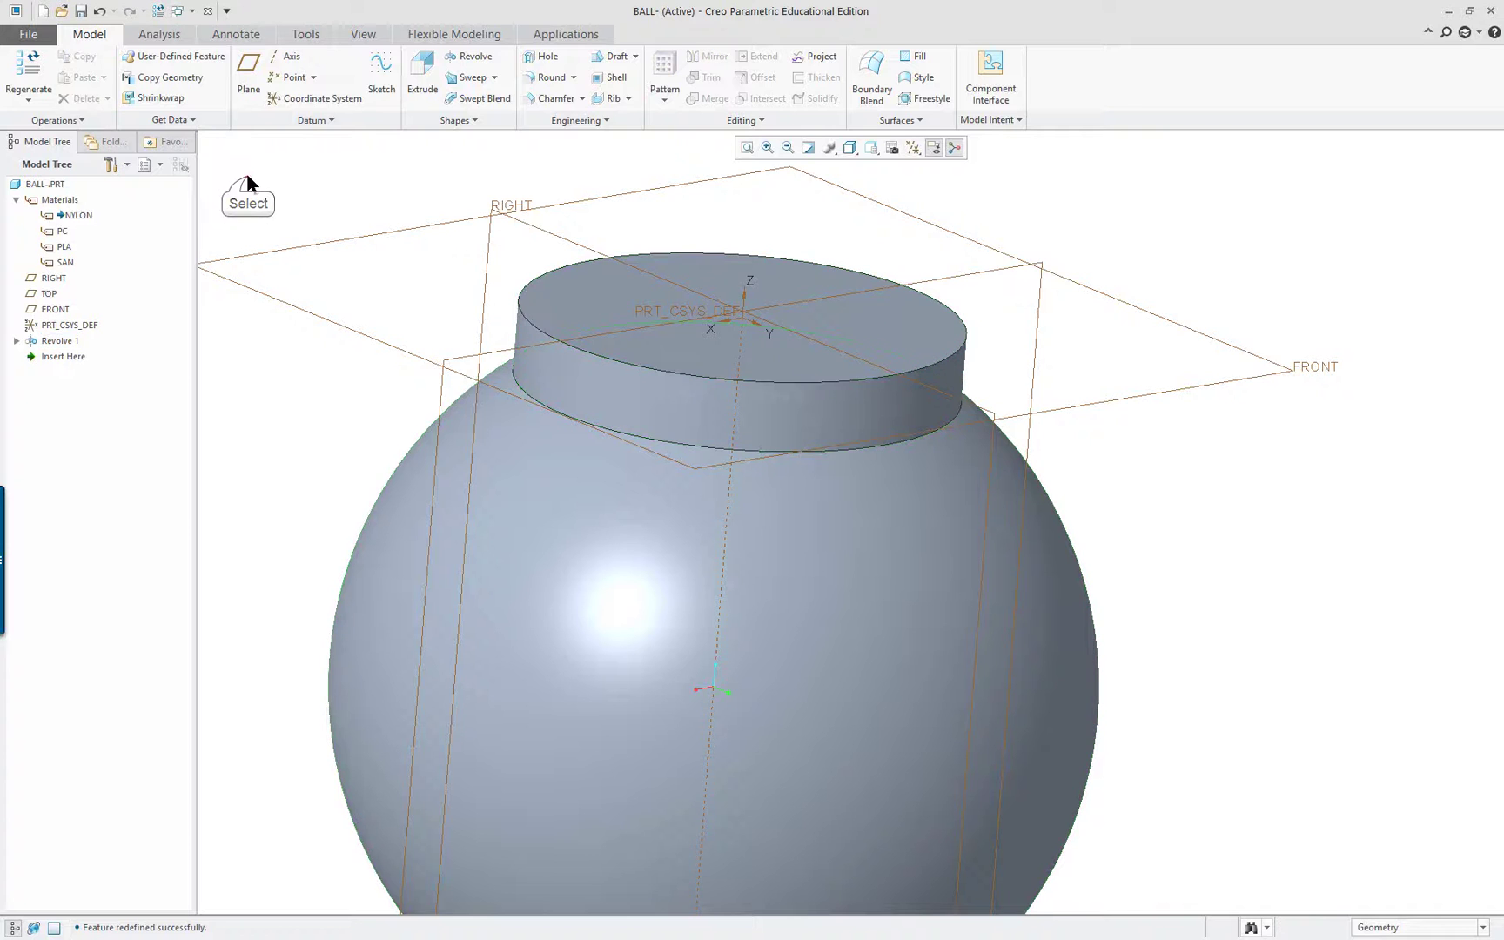
{"action": "left_click", "coordinate": [539, 57]}
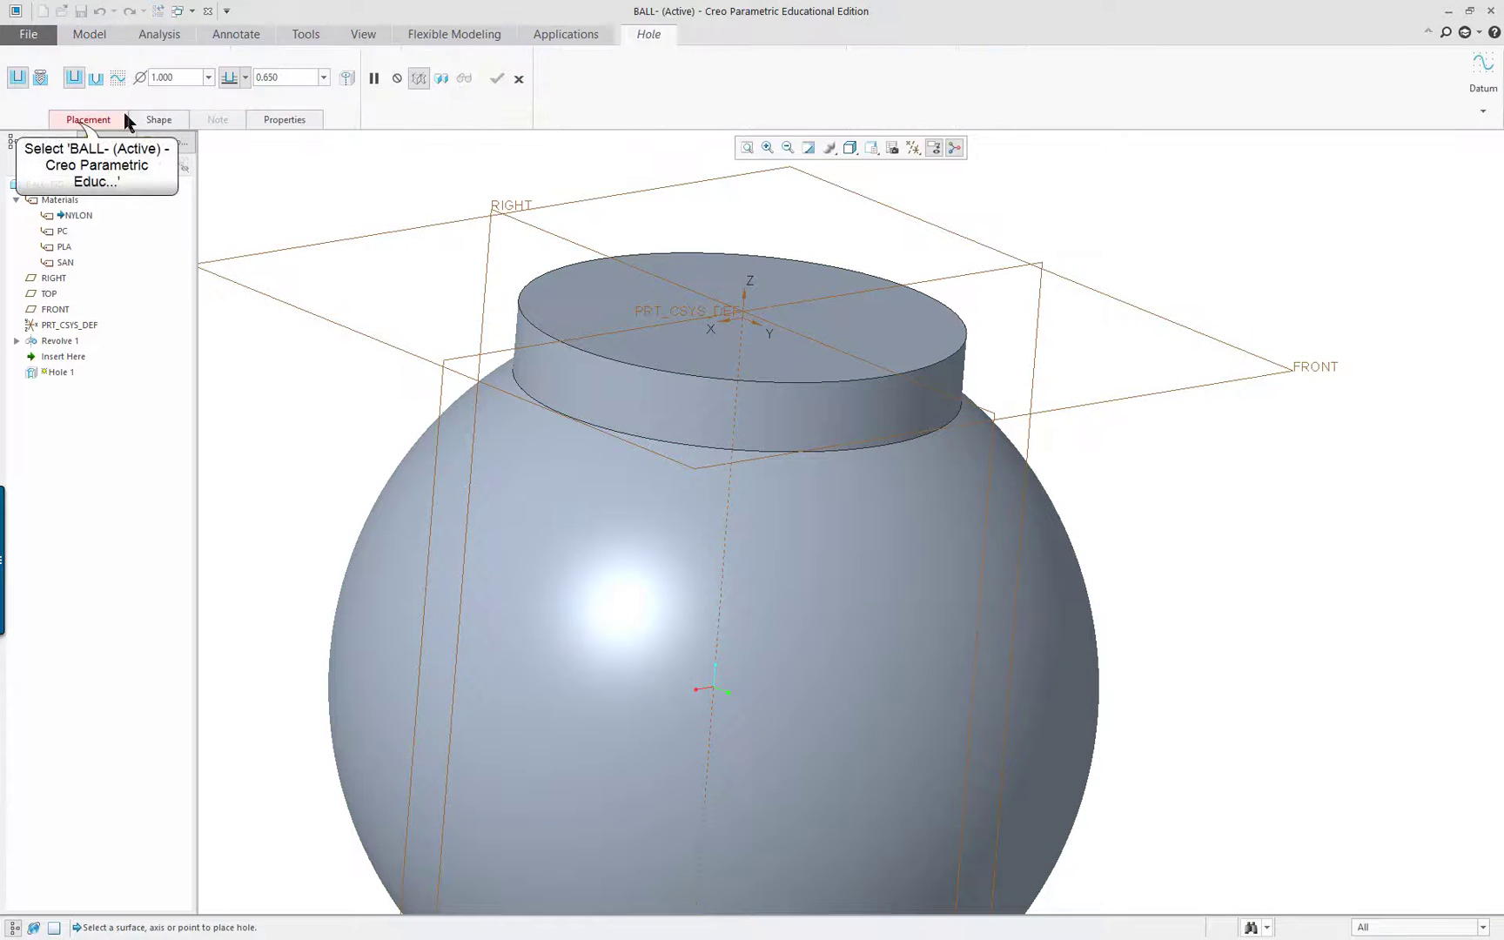
- Place the hole on axis A_1, starting from the neck's top face
{"action": "left_click", "coordinate": [78, 120]}
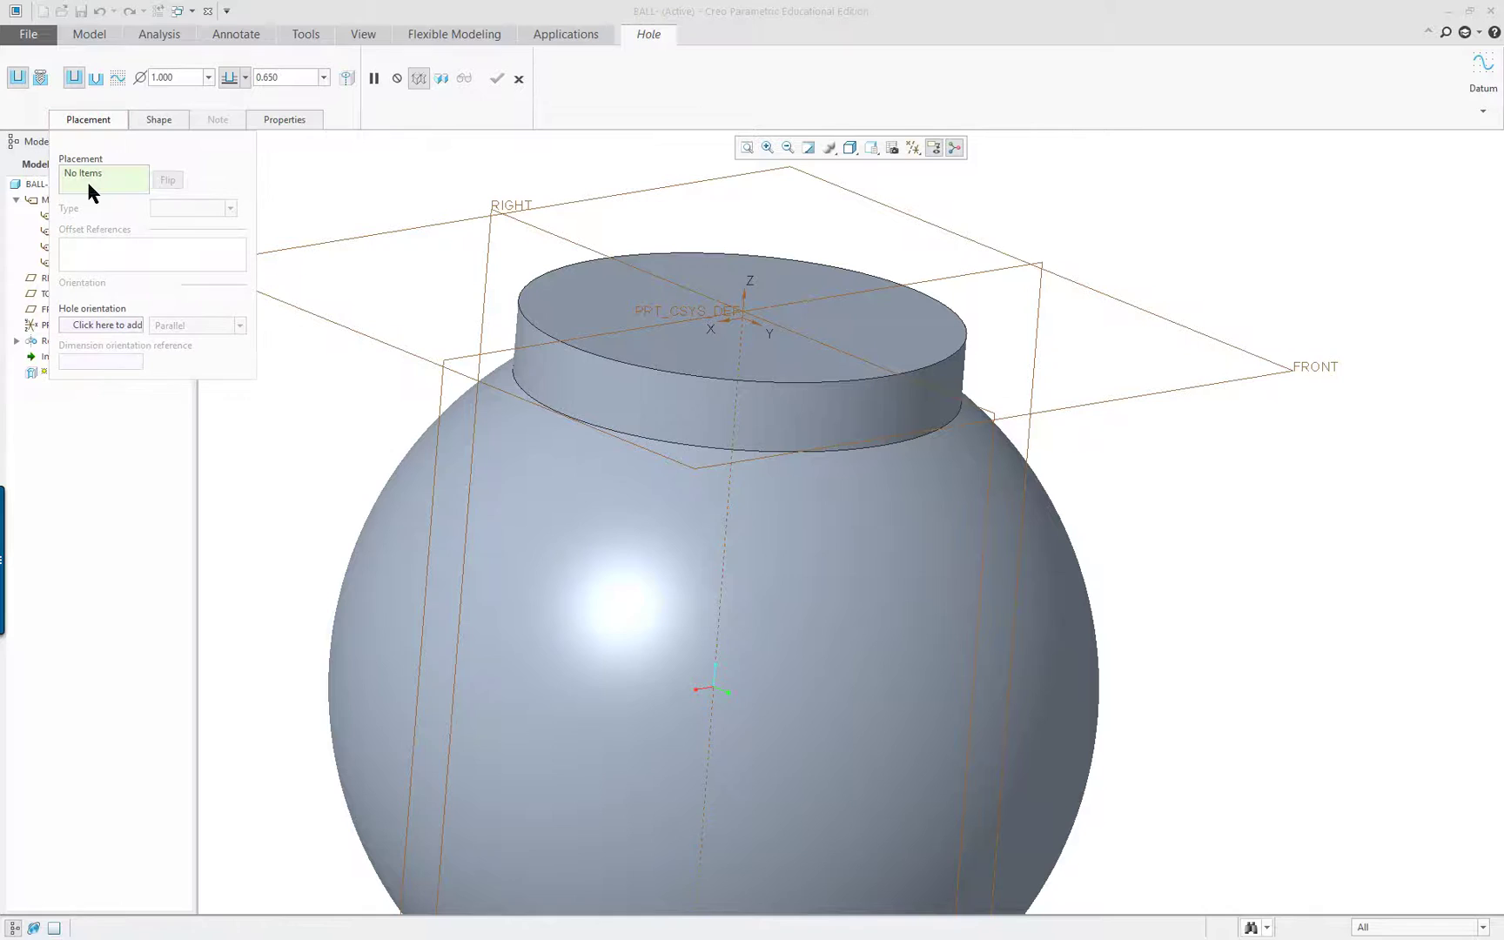
{"action": "left_click", "coordinate": [726, 535]}
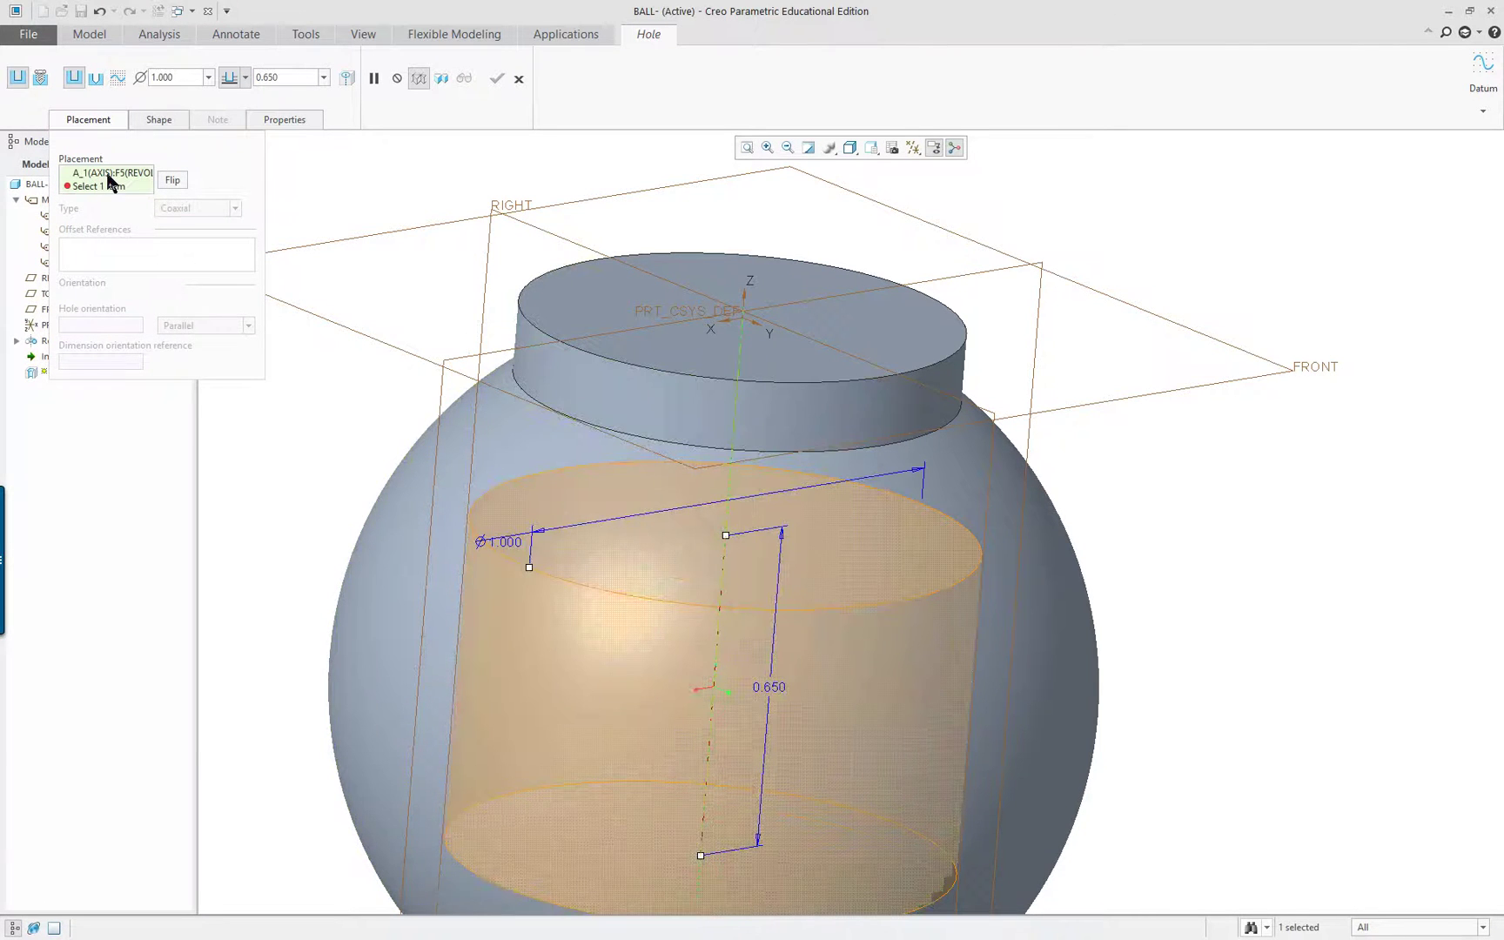
{"action": "left_click", "coordinate": [627, 300], "text": "ctrl"}
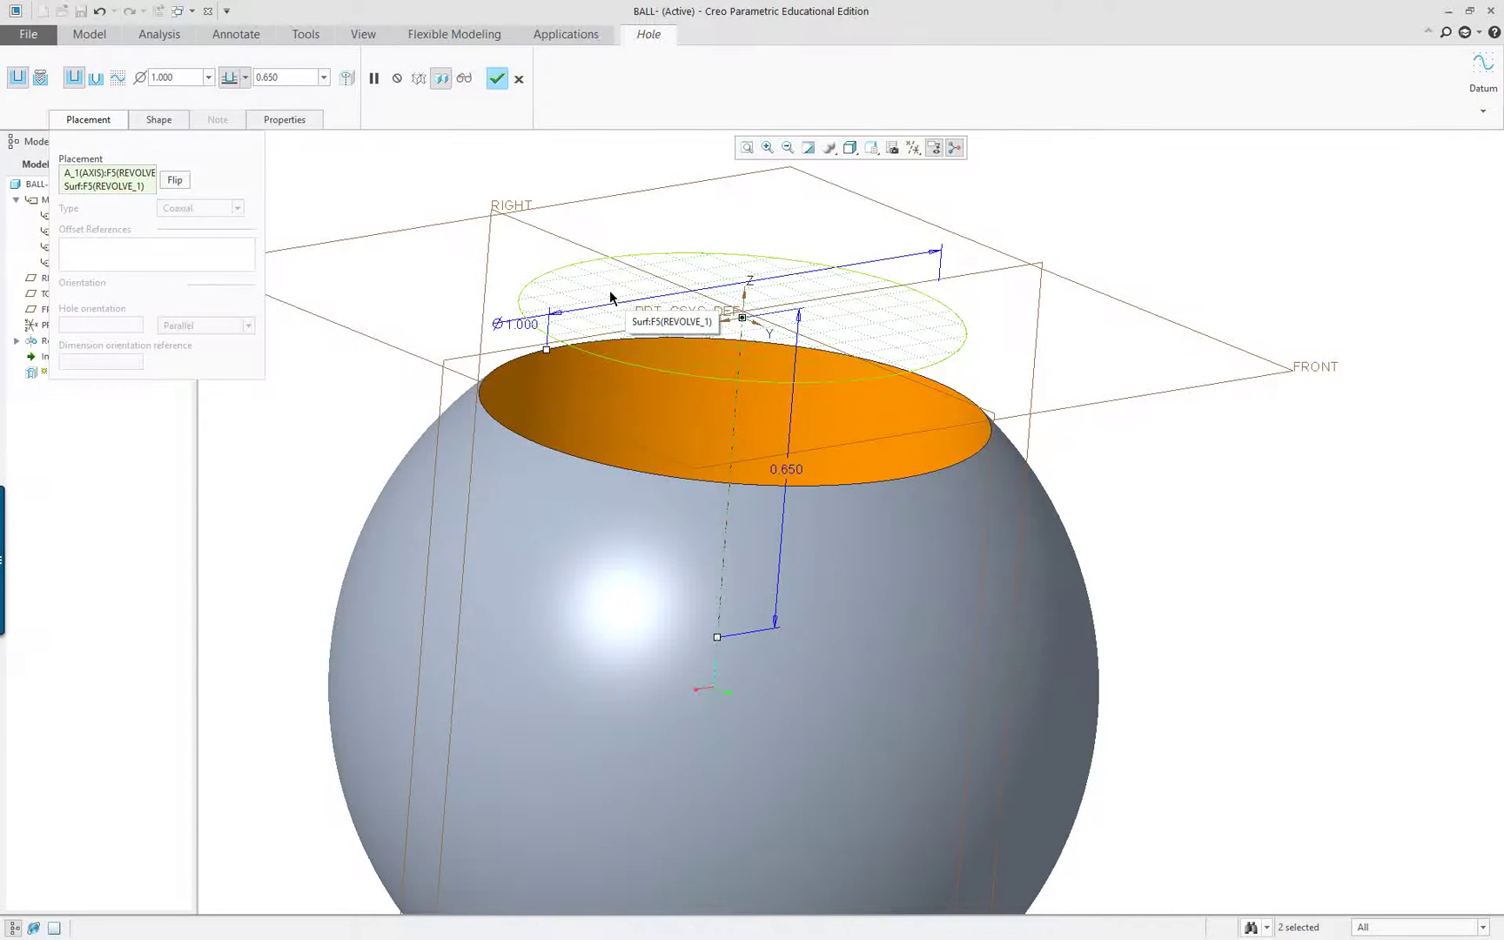
- Make it a standard 1/2-13 threaded hole with a countersink, 0.5 deep
{"action": "left_click", "coordinate": [40, 78]}
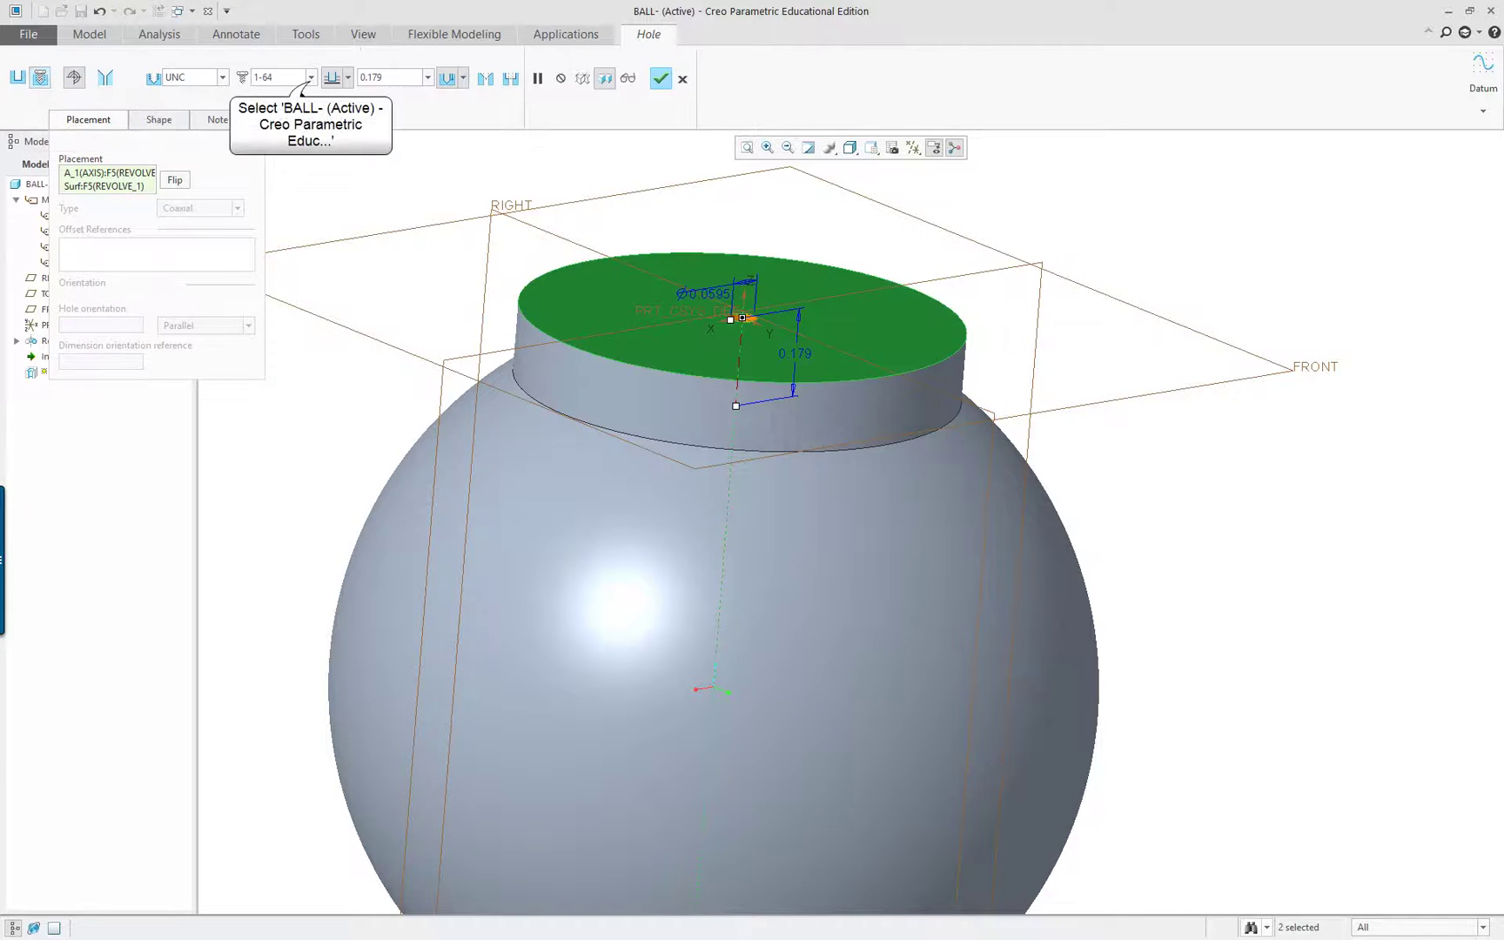
{"action": "left_click", "coordinate": [310, 77]}
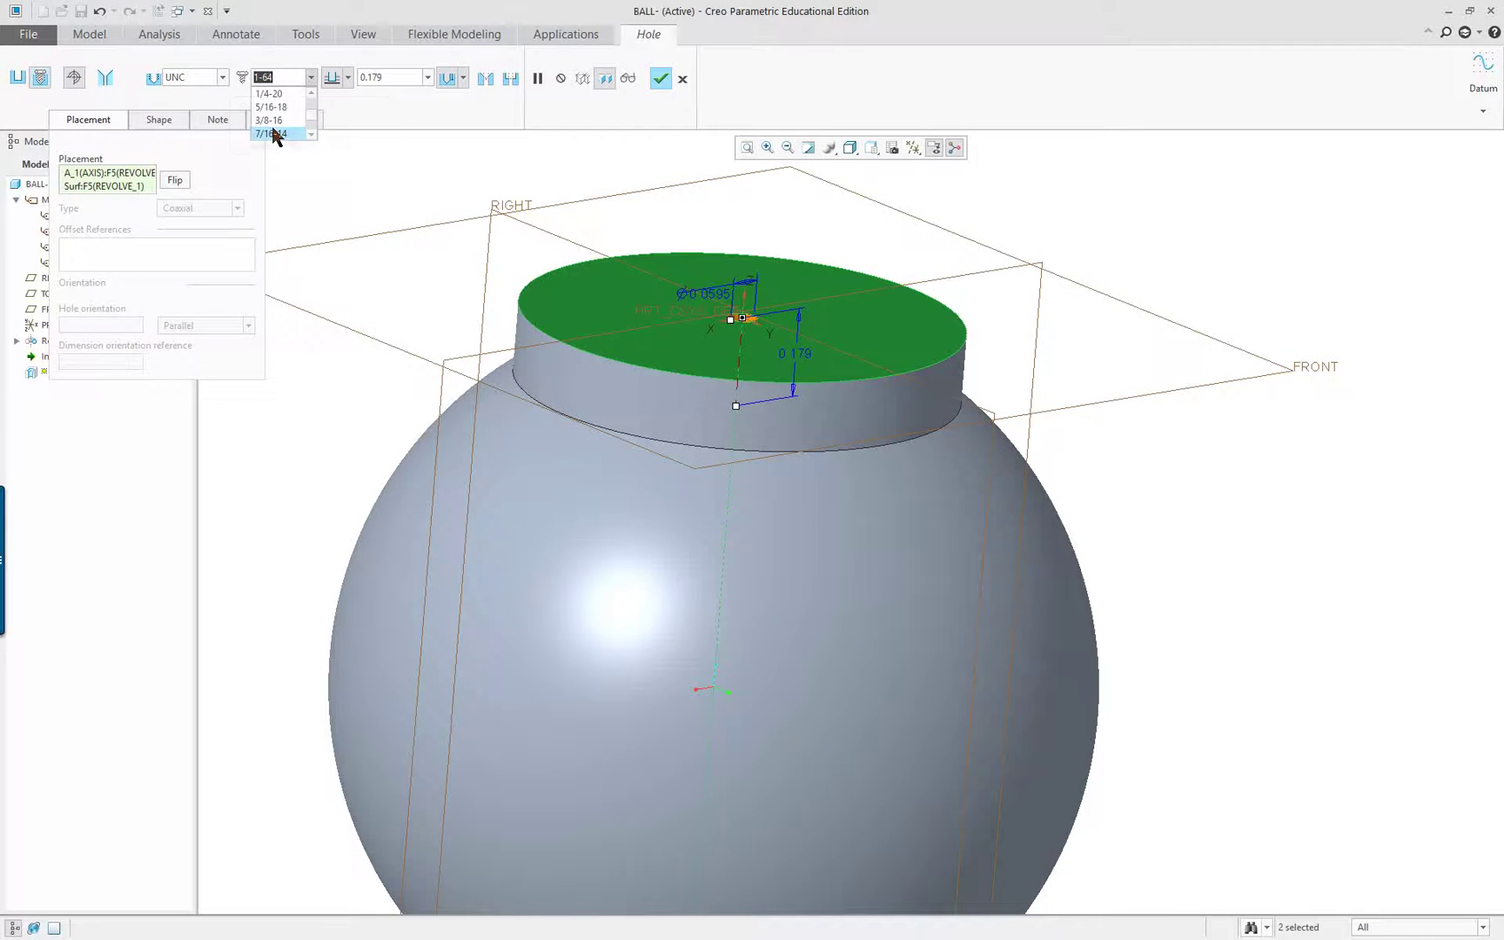
{"action": "scroll", "coordinate": [275, 133], "scroll_direction": "down", "scroll_amount": 1}
{"action": "left_click", "coordinate": [275, 133]}
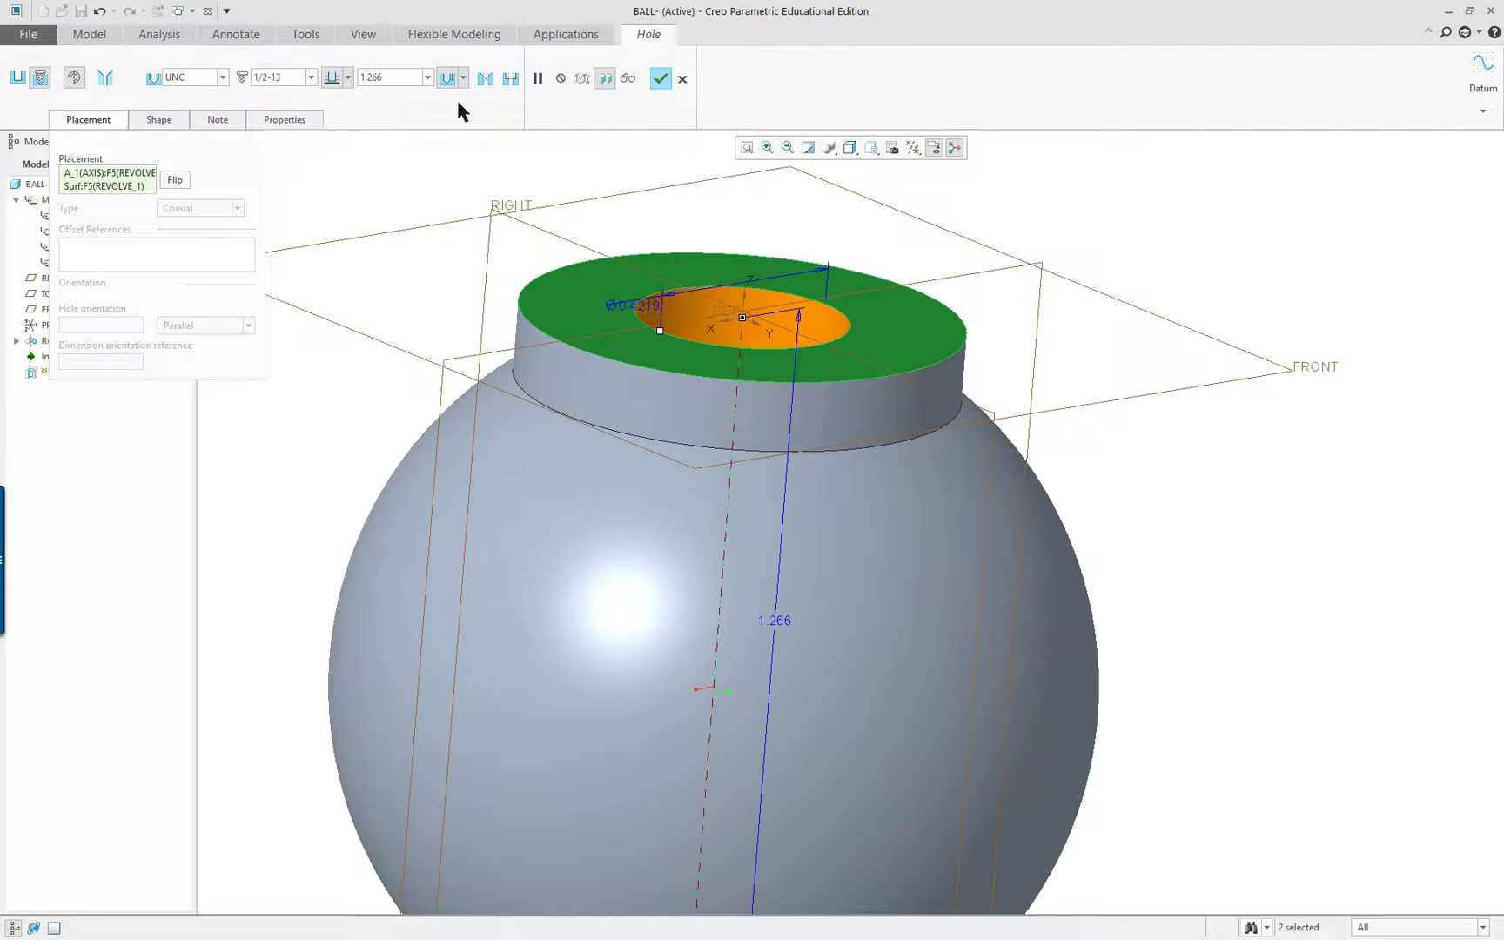
{"action": "left_click", "coordinate": [486, 81]}
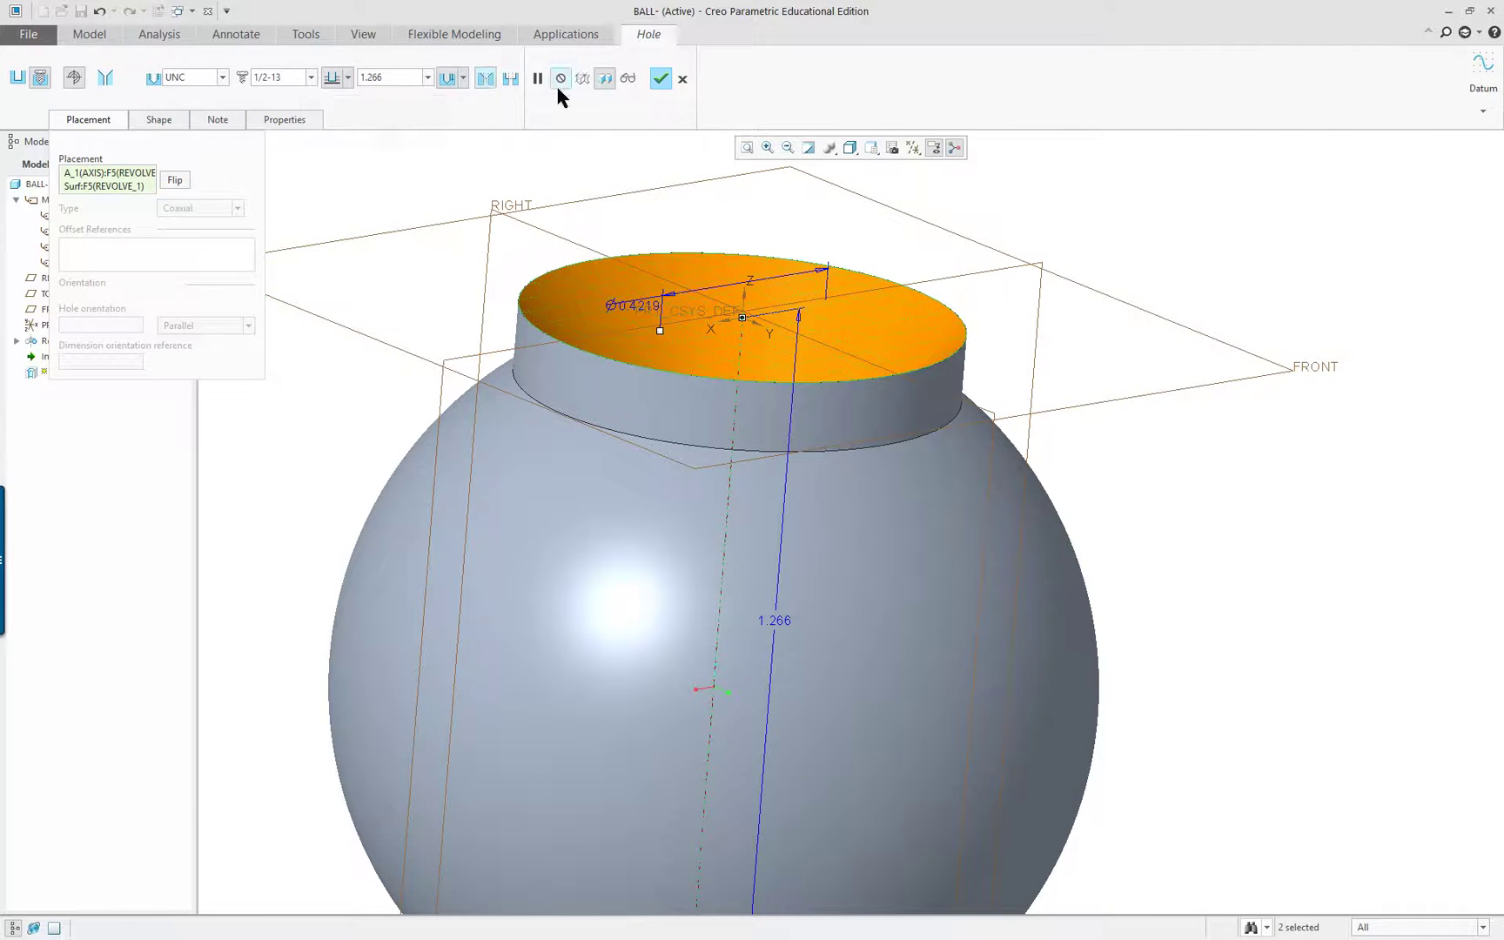
{"action": "double_click", "coordinate": [379, 78]}
{"action": "type", "text": ".5"}
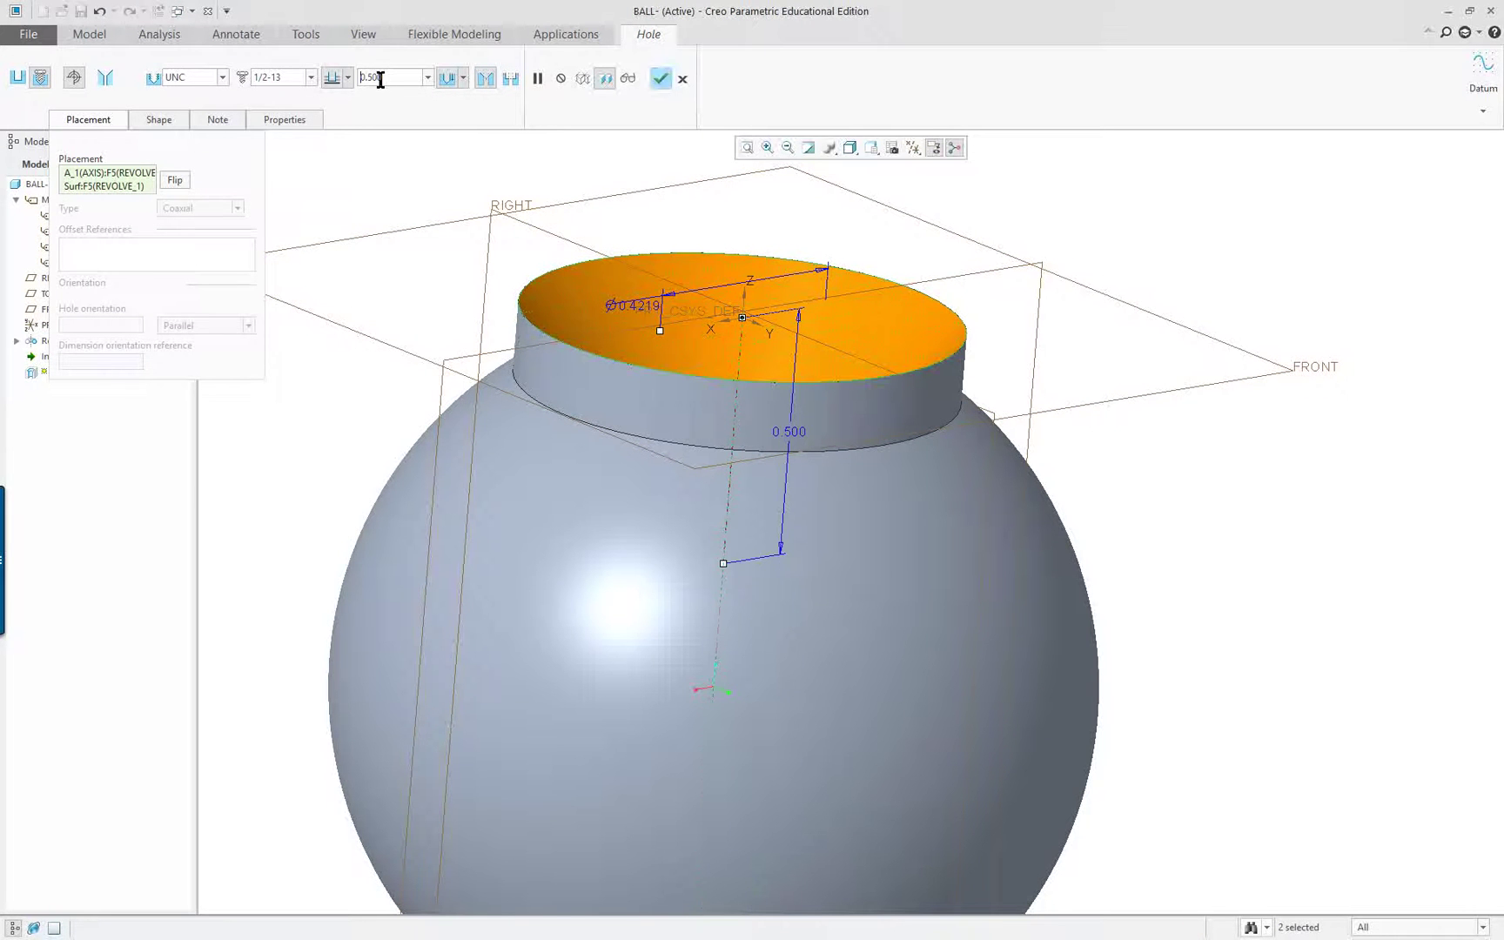
- On the Shape tab, set the thread depth to 0.375 and countersink diameter to 0.520
{"action": "left_click", "coordinate": [160, 121]}
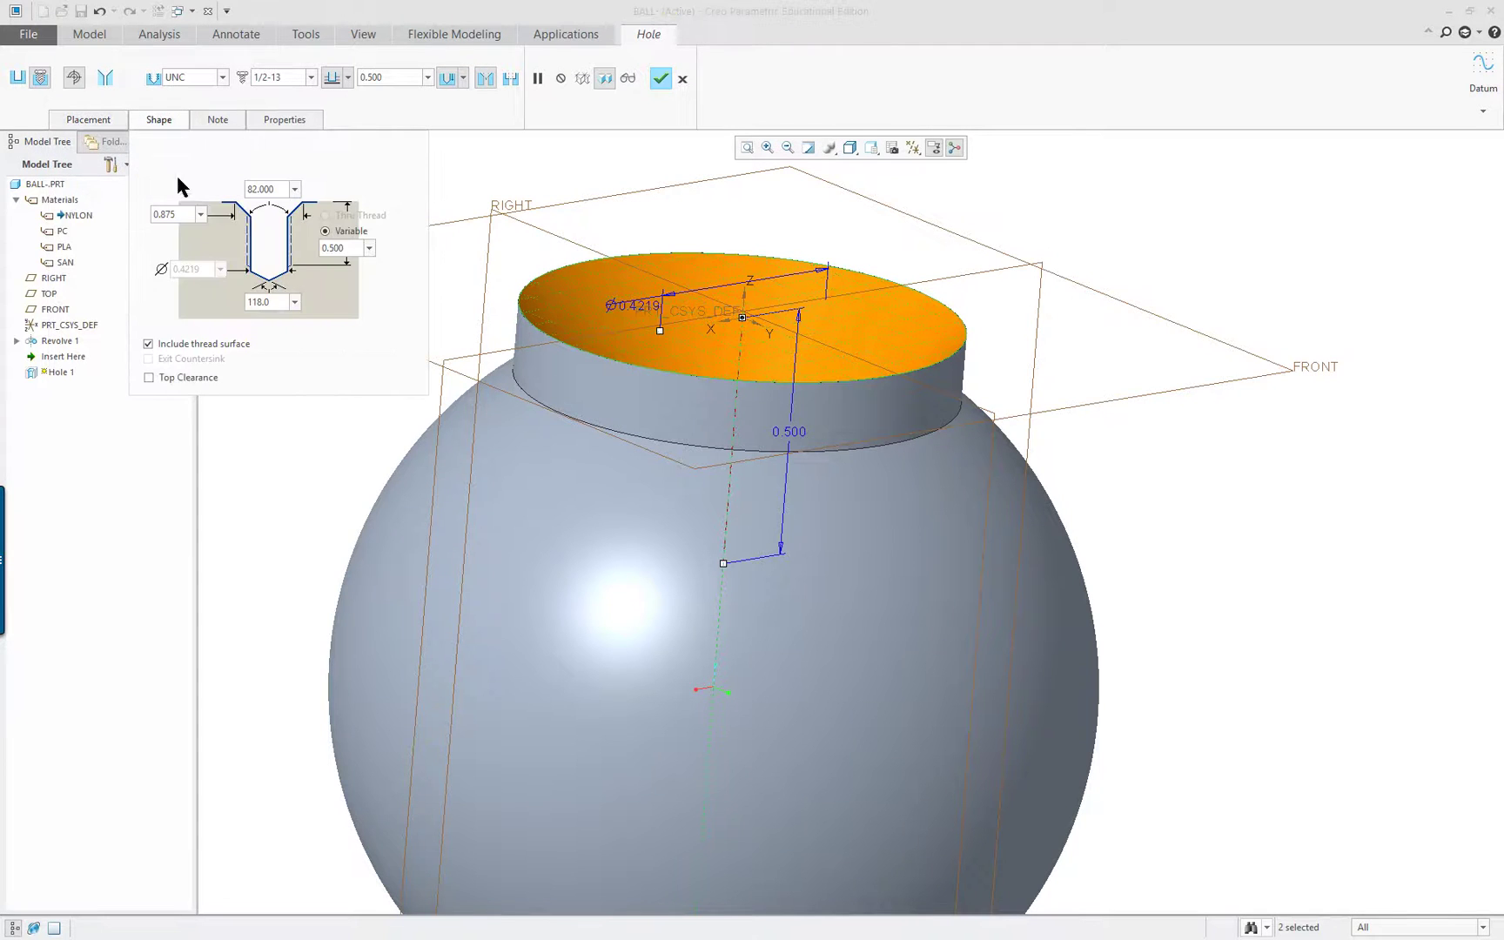
{"action": "double_click", "coordinate": [345, 248]}
{"action": "key", "text": "BackSpace"}
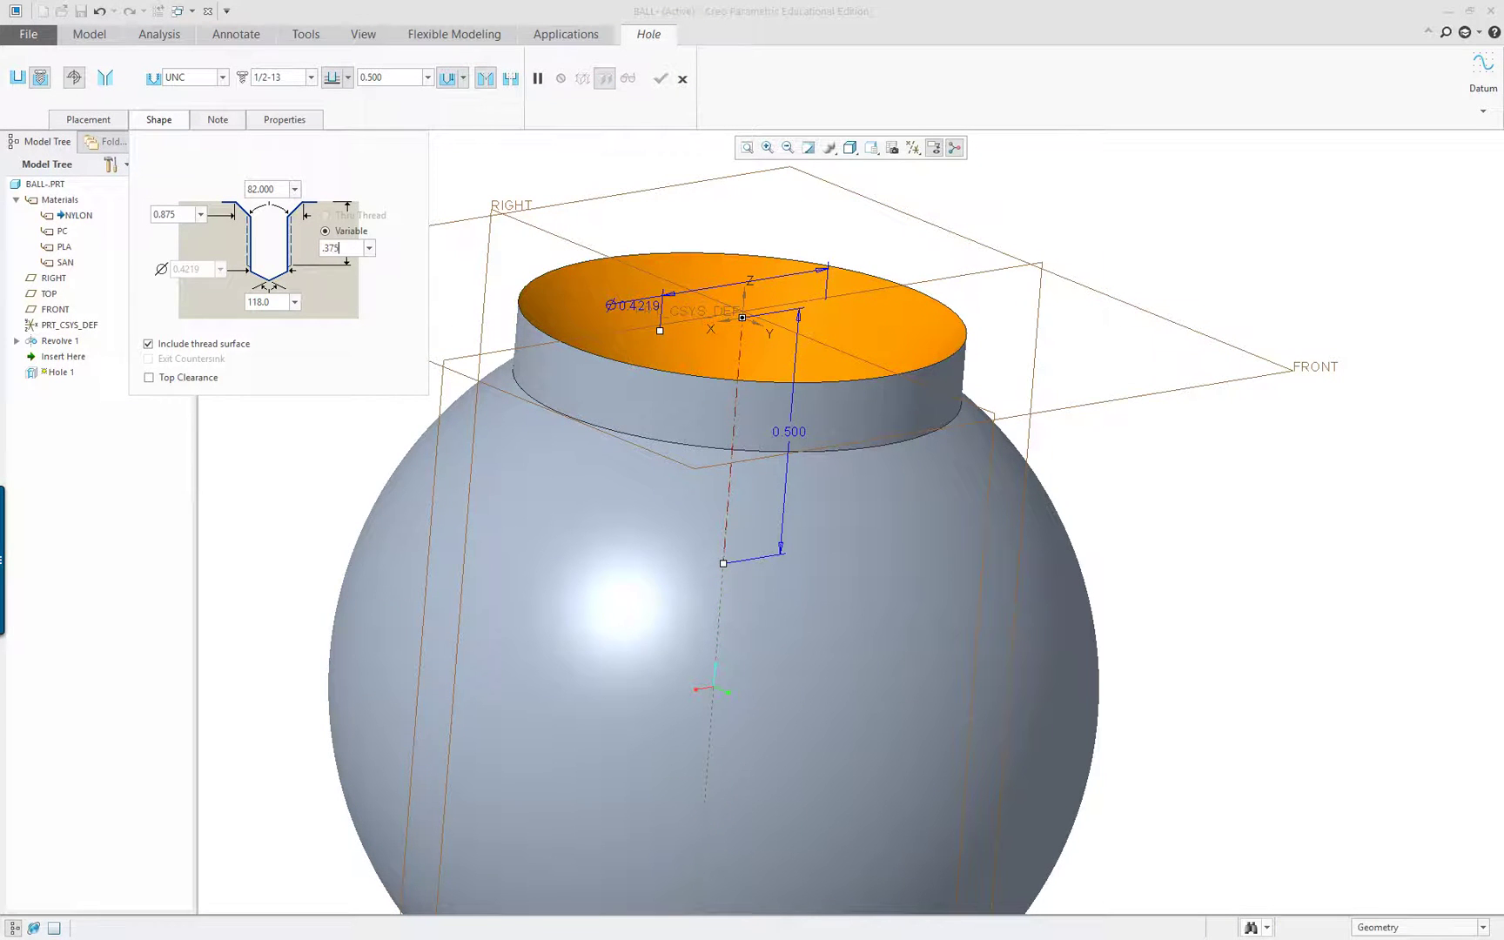
{"action": "type", "text": ".375"}
{"action": "key", "text": "Return"}
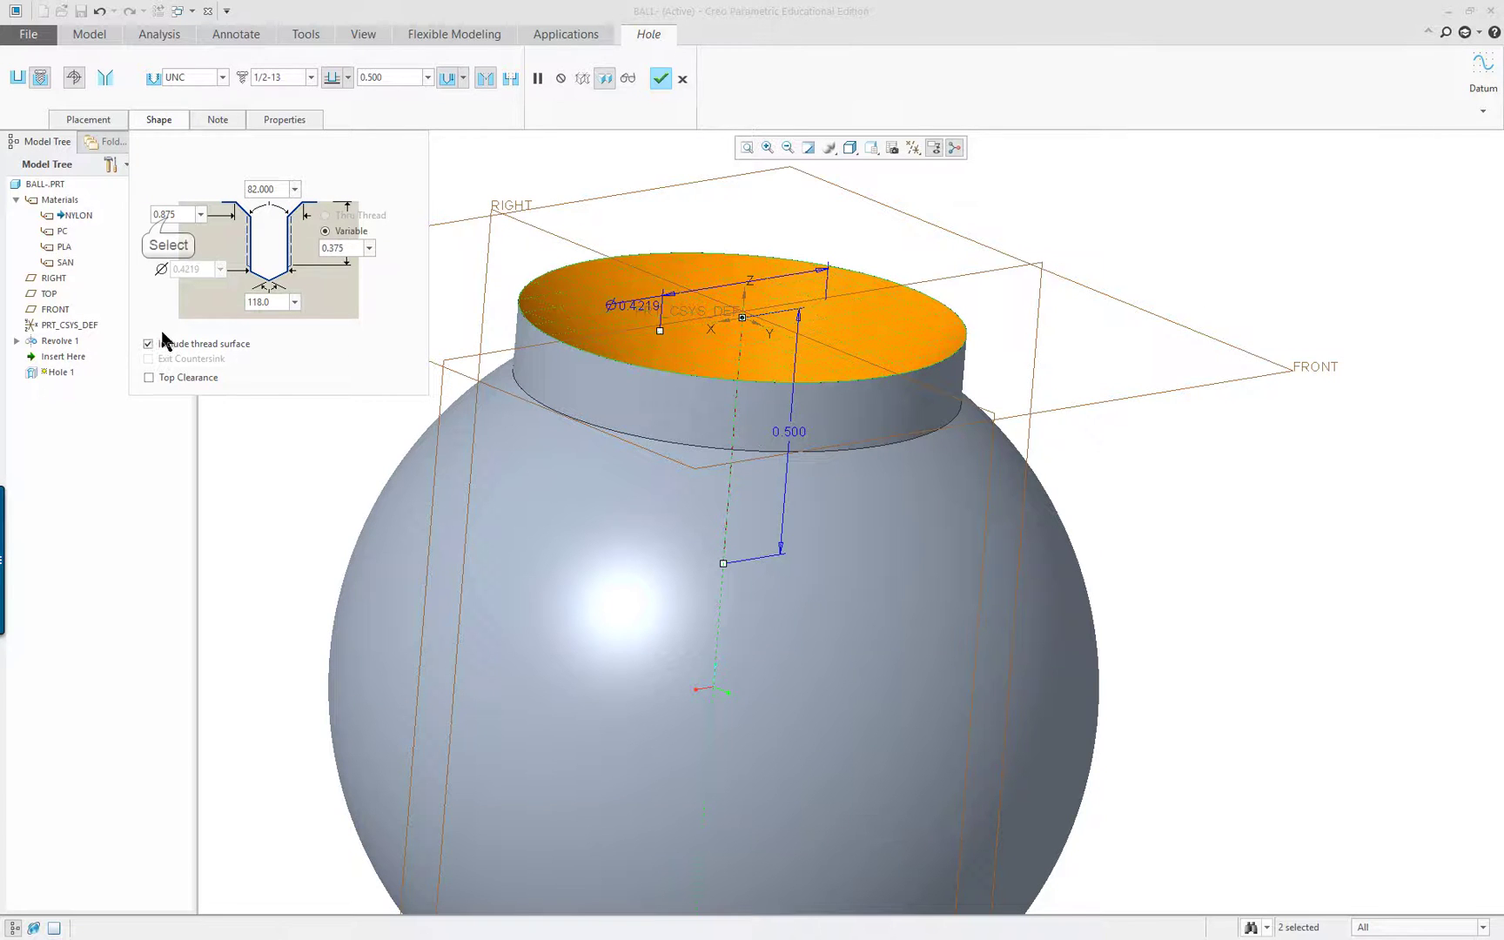
{"action": "double_click", "coordinate": [166, 215]}
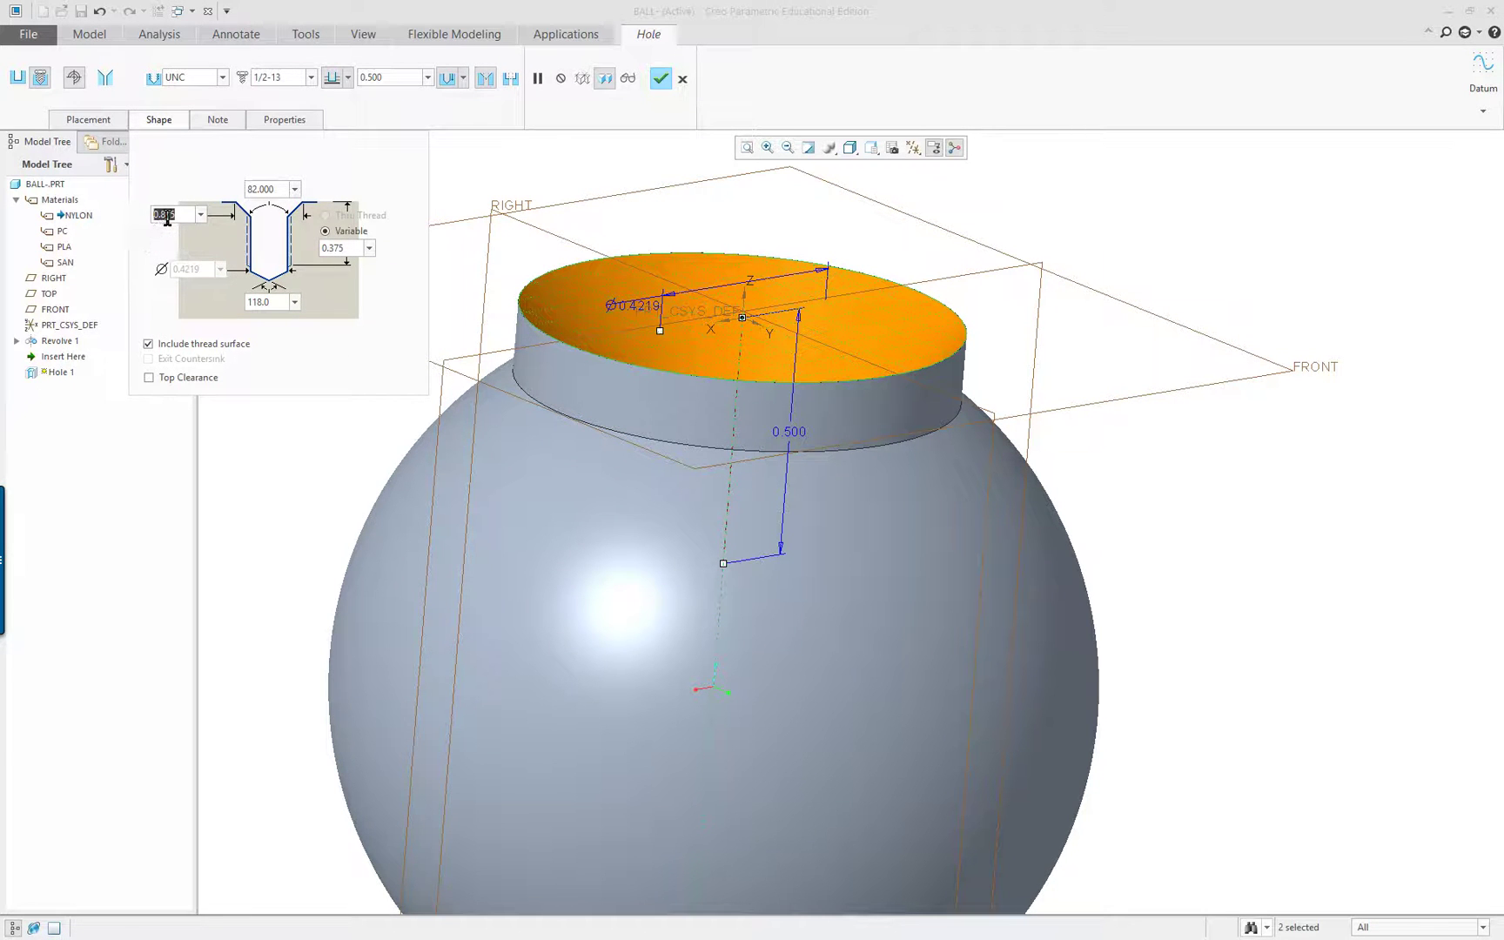
{"action": "key", "text": "BackSpace"}
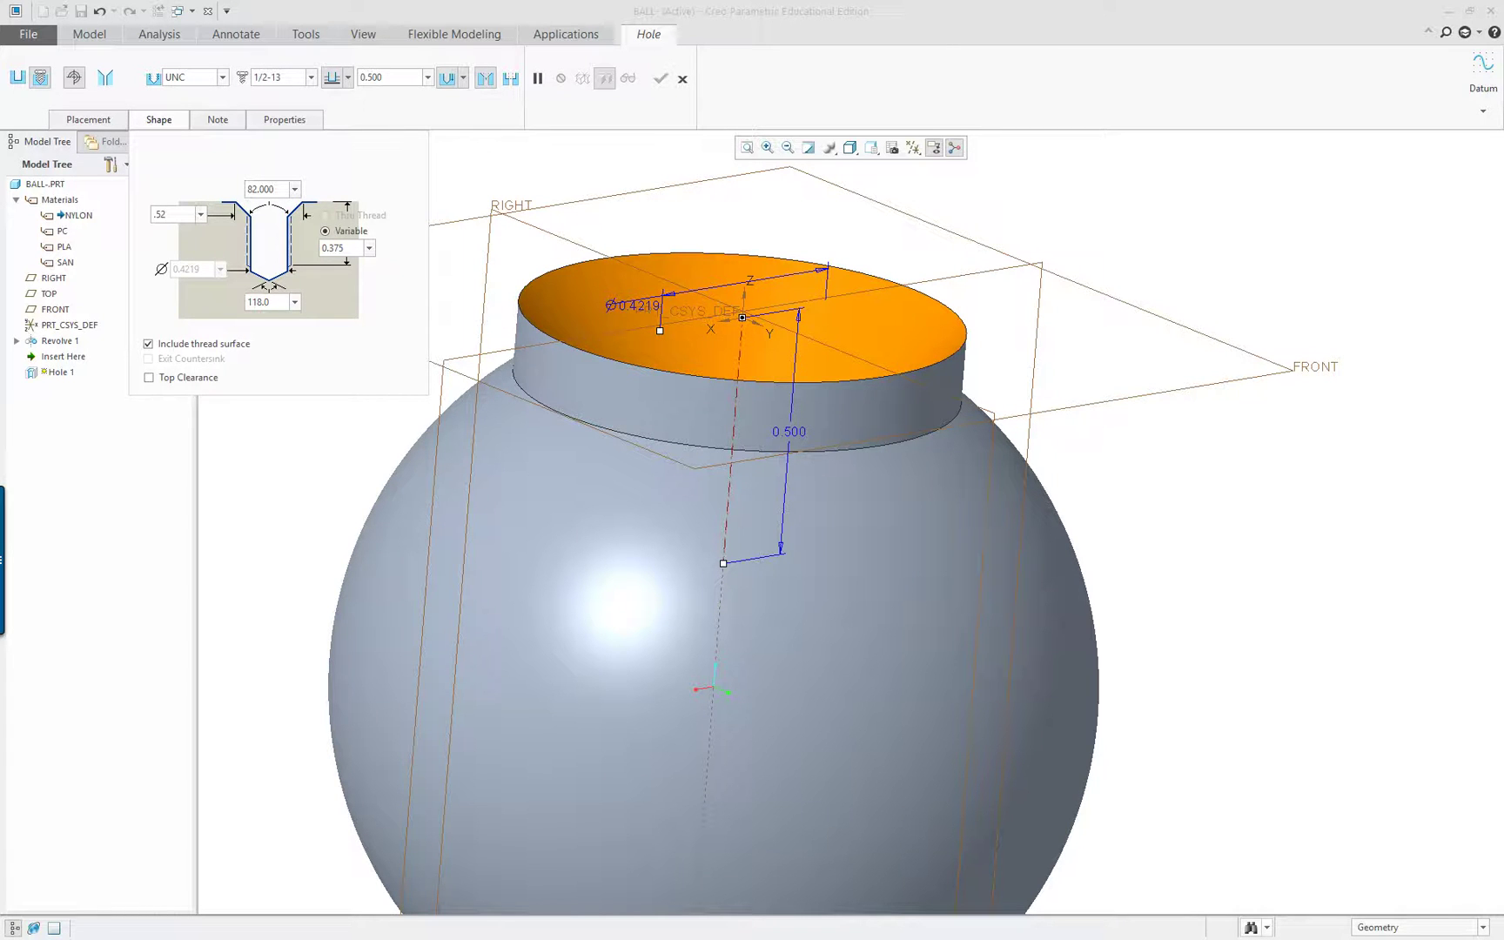
{"action": "type", "text": ".52"}
{"action": "key", "text": "Return"}
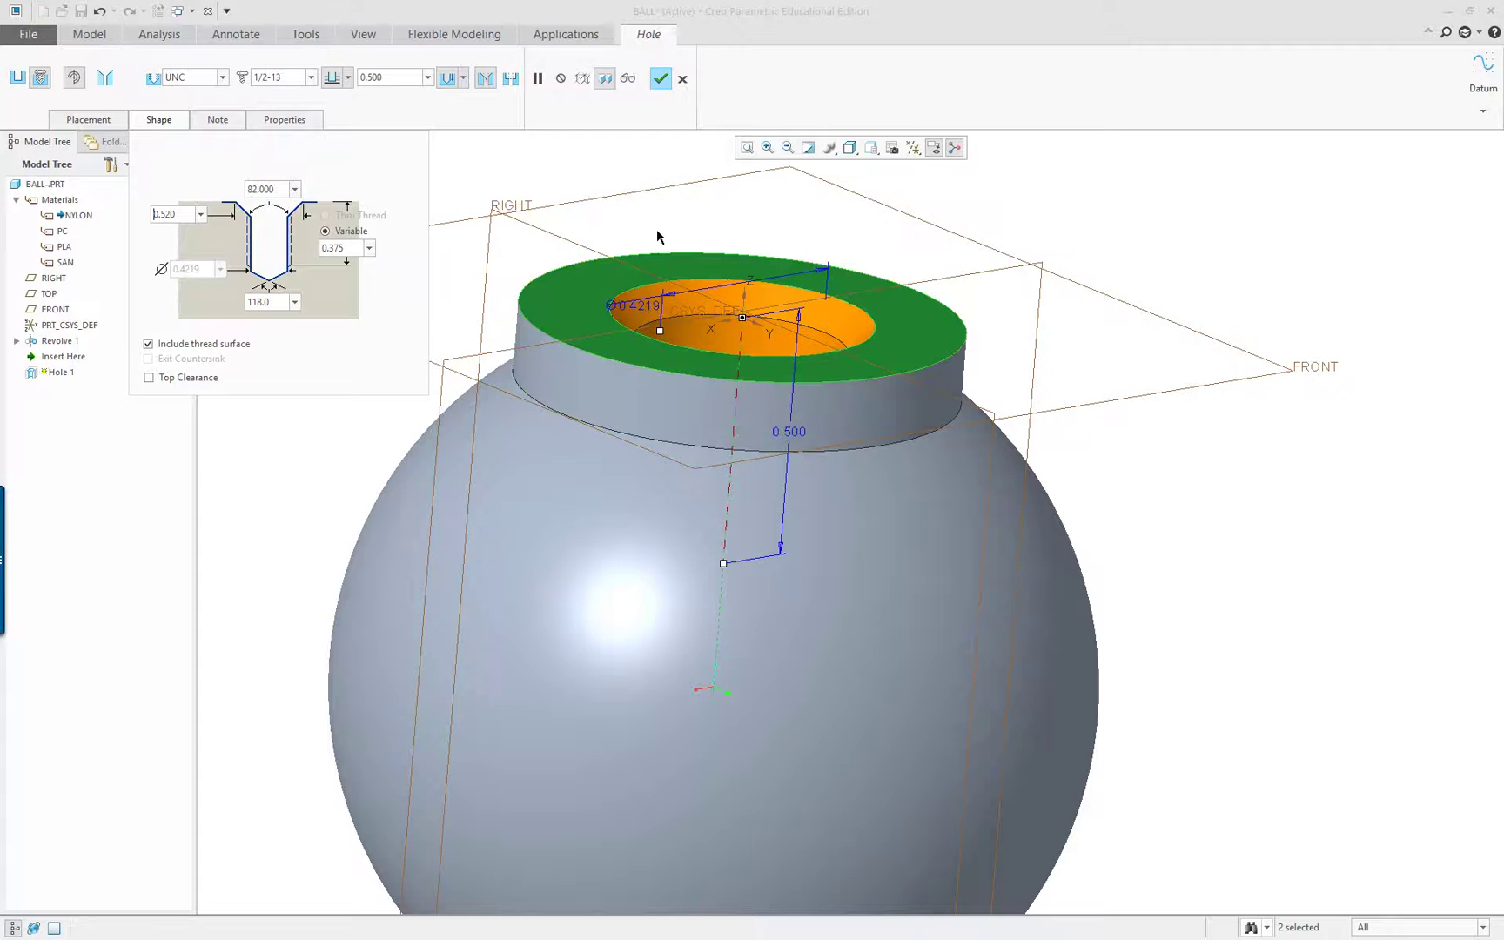
- Switch the display style to No Hidden and finish the hole feature
{"action": "left_click", "coordinate": [851, 147]}
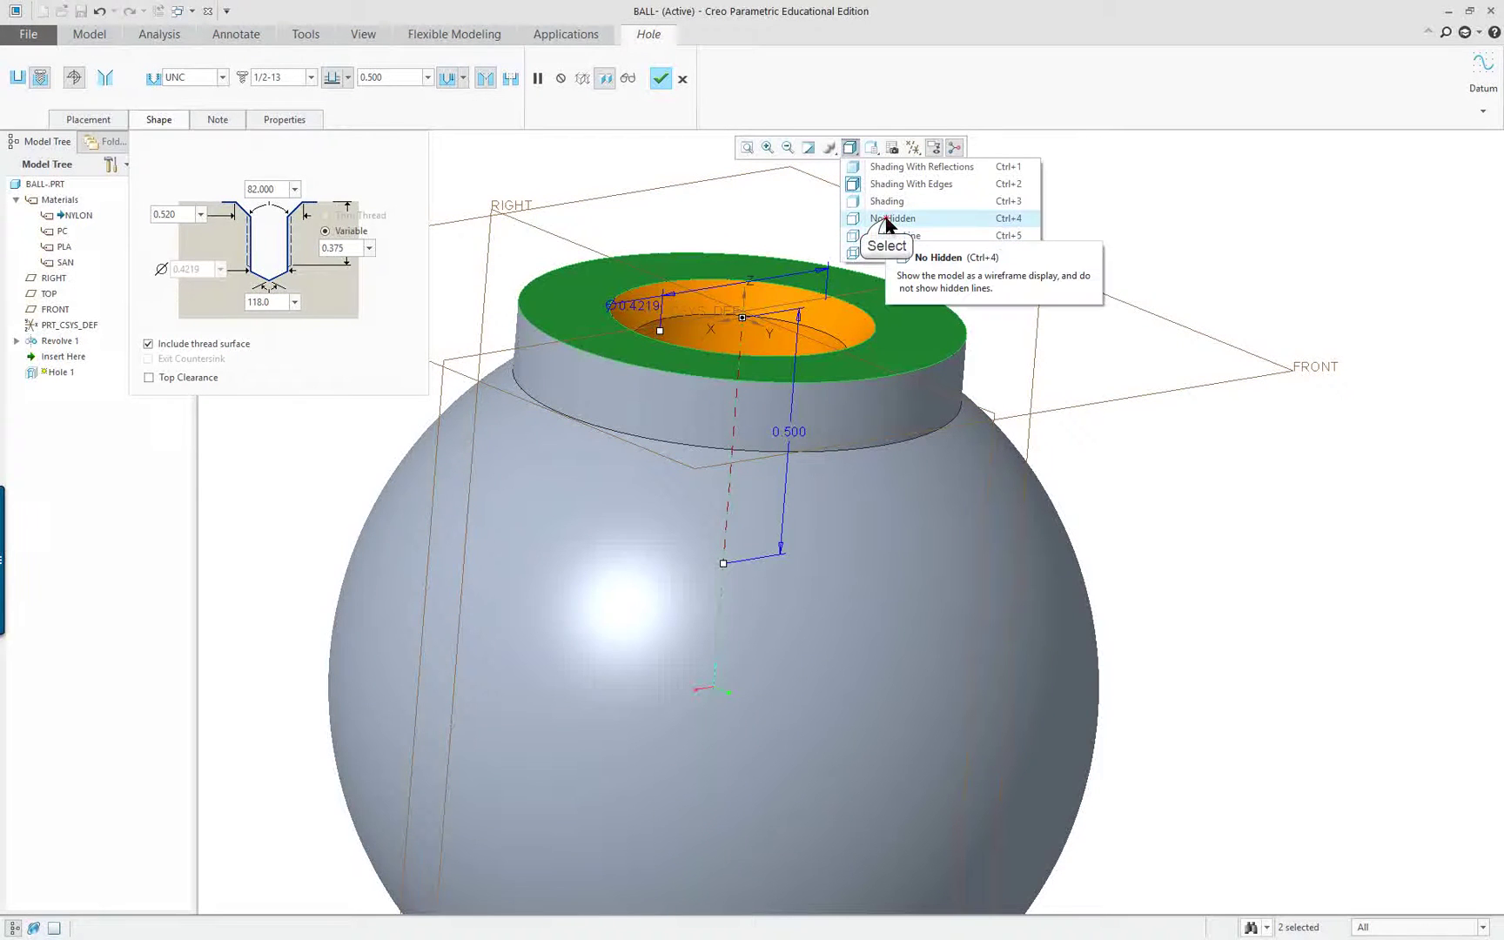
{"action": "left_click", "coordinate": [887, 218]}
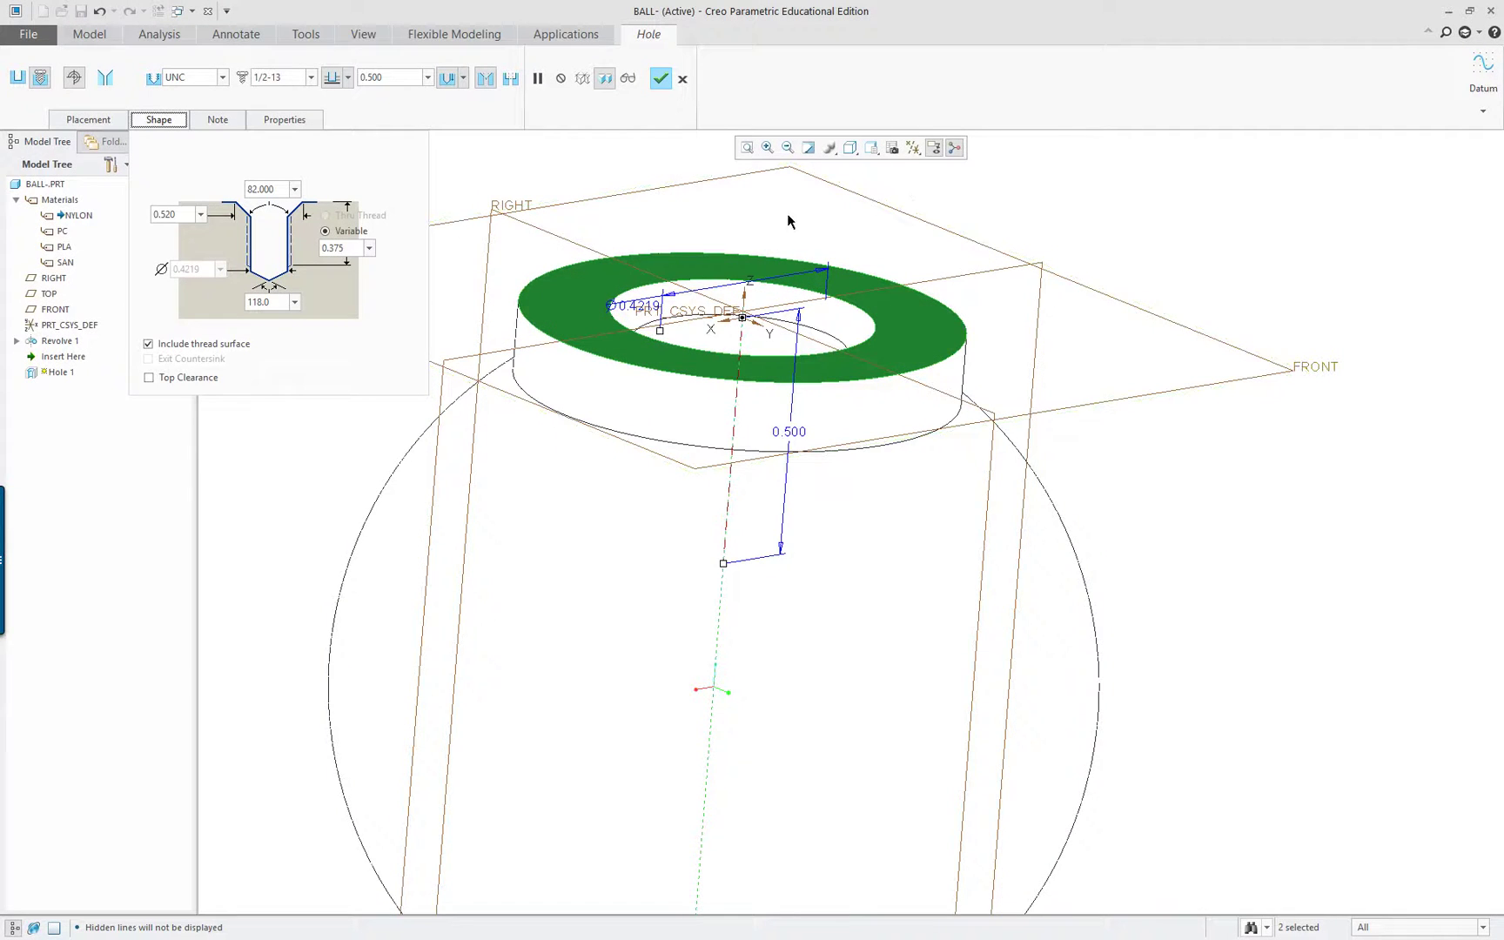
{"action": "left_click", "coordinate": [662, 79]}
- Display the hole's dimensions, orbit to inspect them, then hide them again
{"action": "left_click", "coordinate": [1261, 558]}
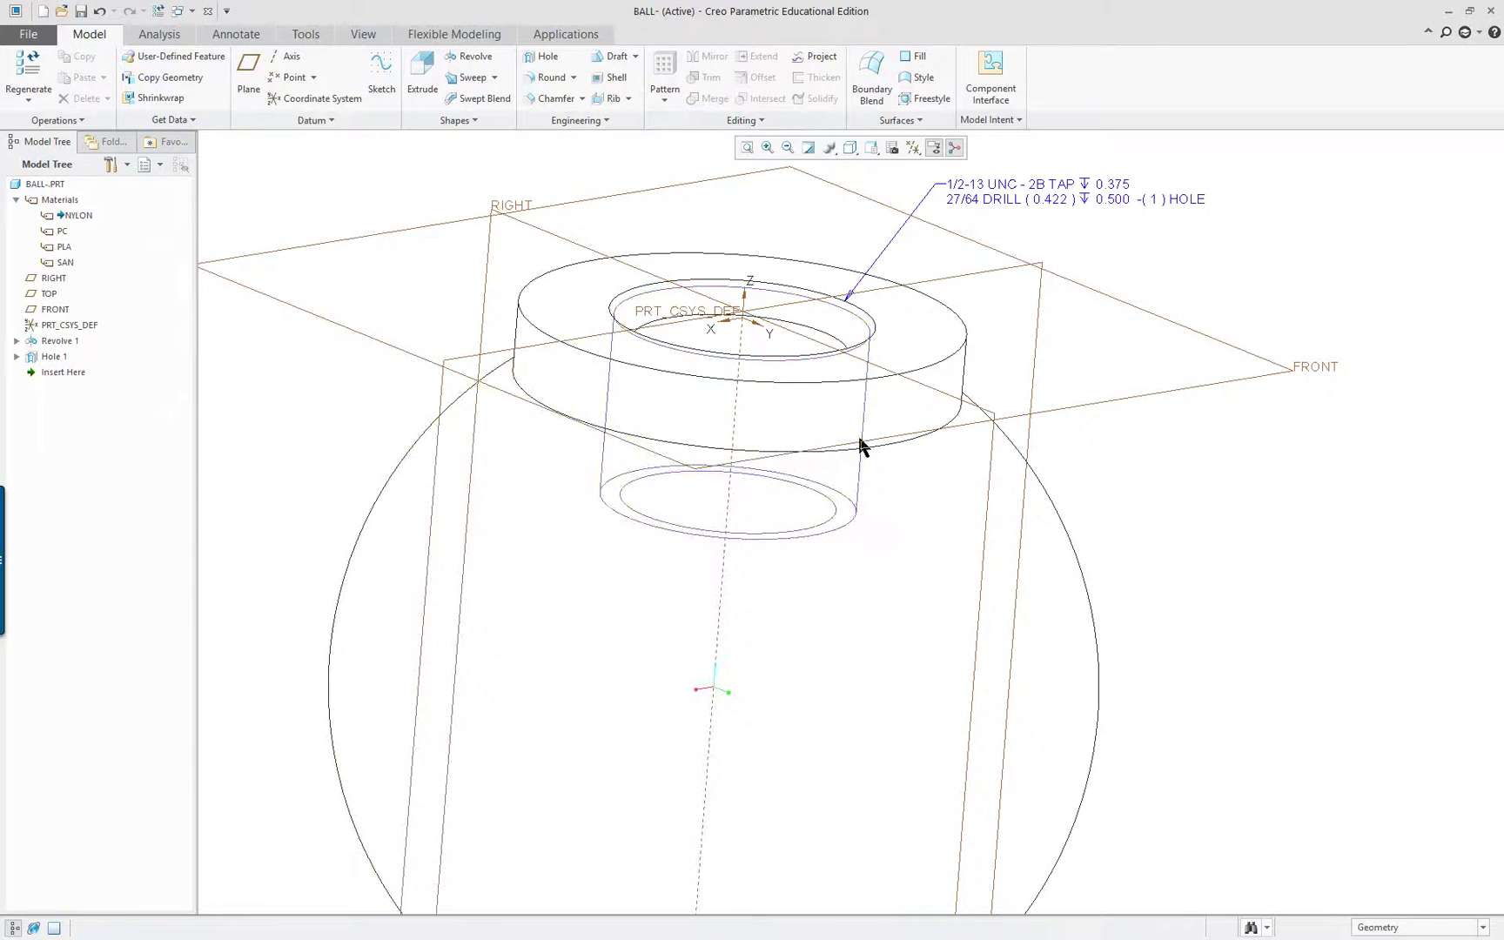
{"action": "double_click", "coordinate": [868, 376]}
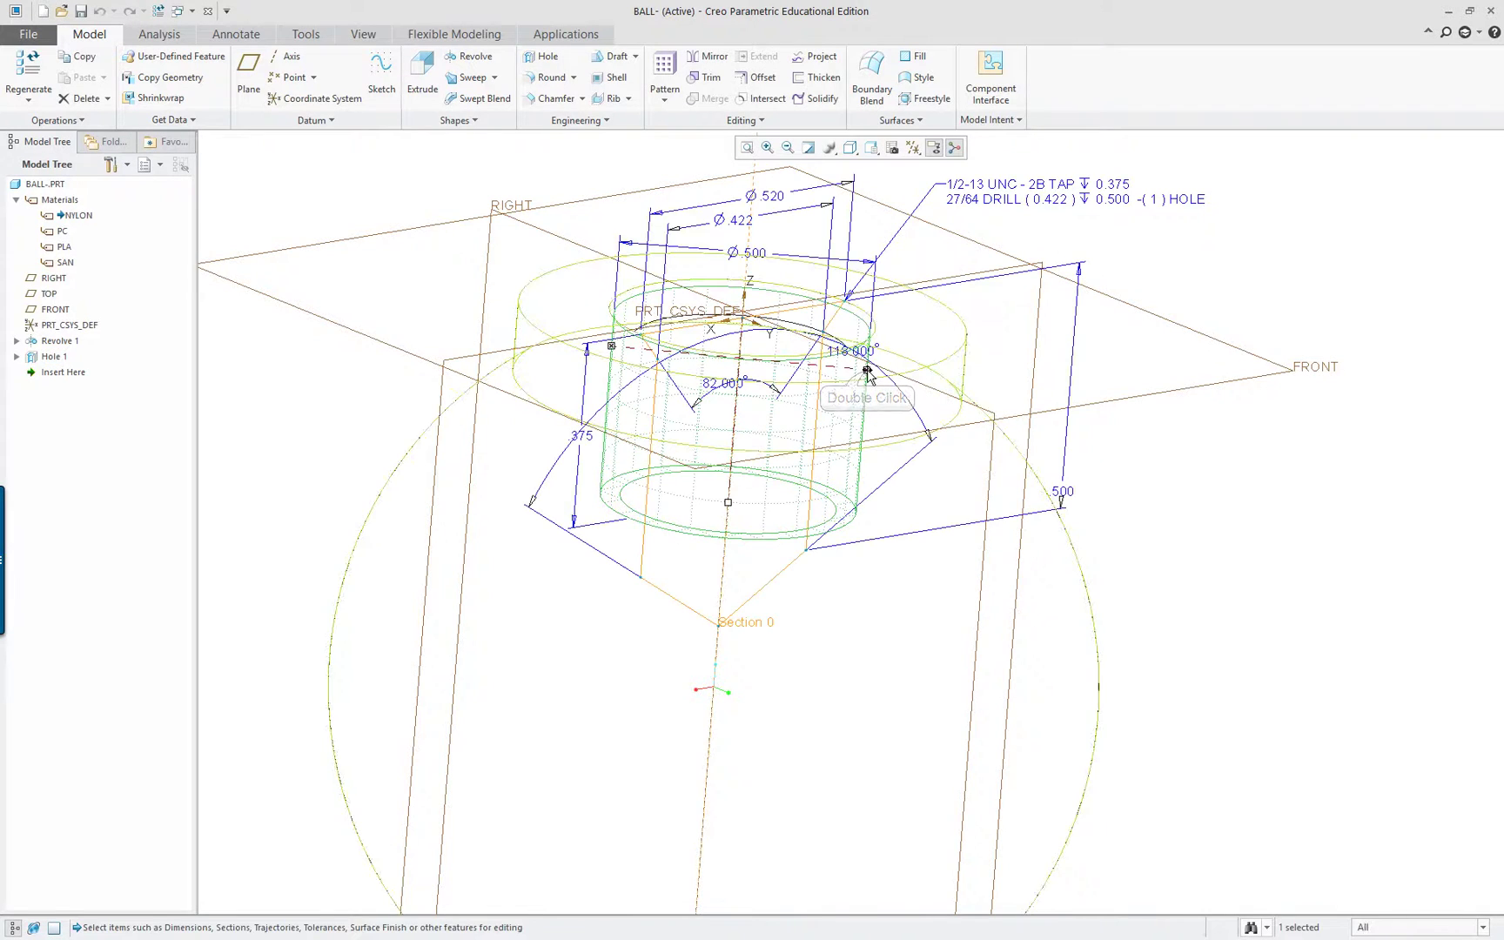
{"action": "mouse_move", "coordinate": [942, 594]}
{"action": "middle_mouse_down"}
{"action": "mouse_move", "coordinate": [983, 533]}
{"action": "mouse_move", "coordinate": [924, 604]}
{"action": "middle_mouse_up"}
{"action": "left_click", "coordinate": [1224, 554]}
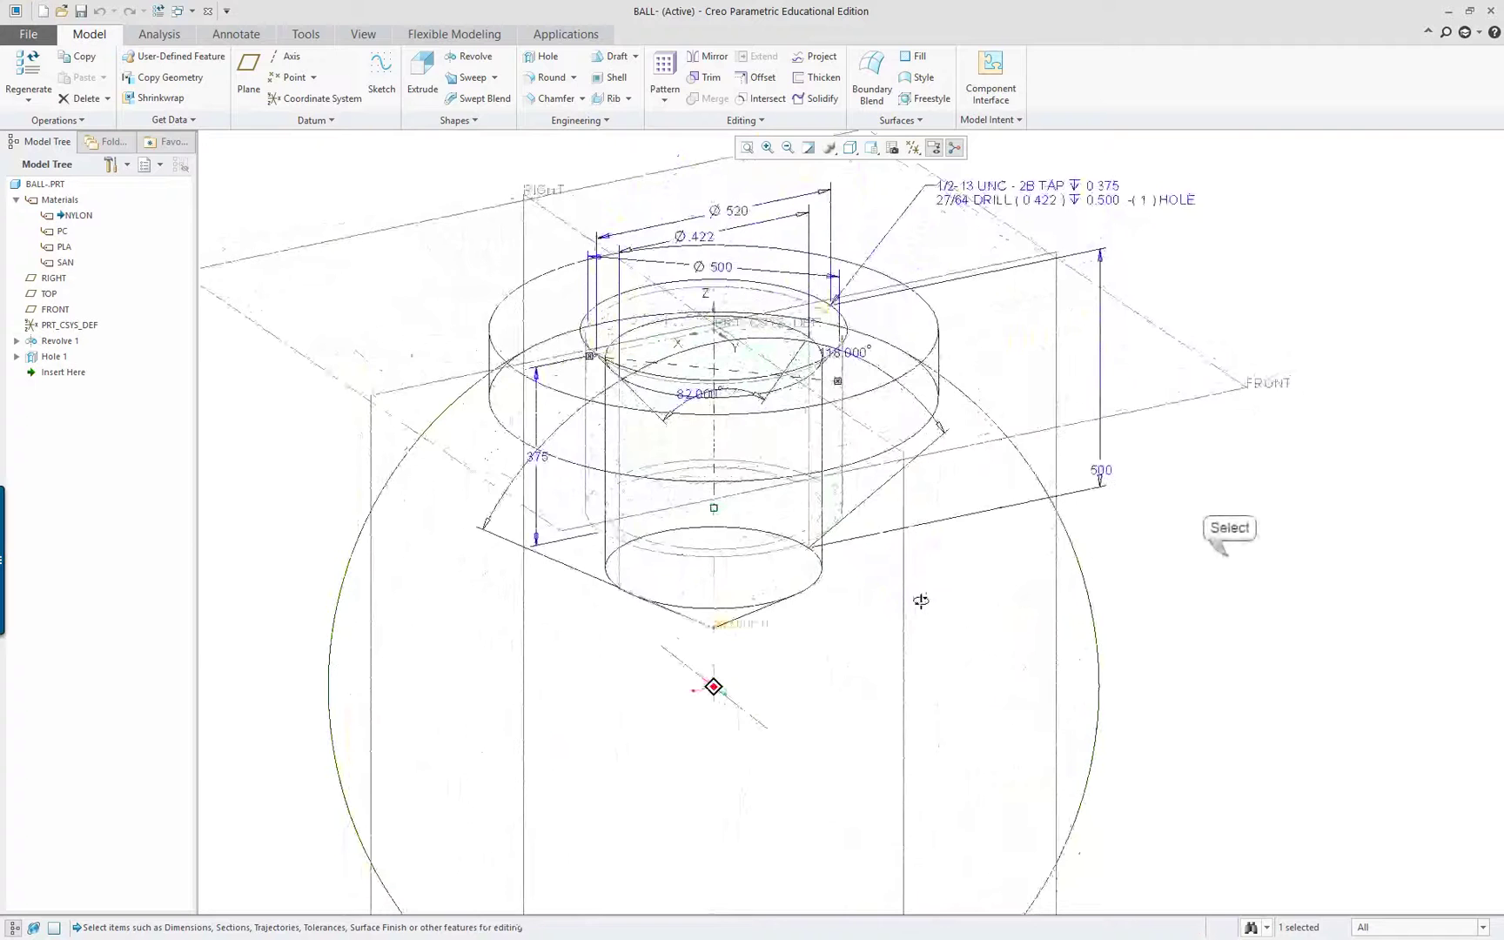
{"action": "scroll", "coordinate": [1245, 488], "scroll_direction": "up", "scroll_amount": 3}
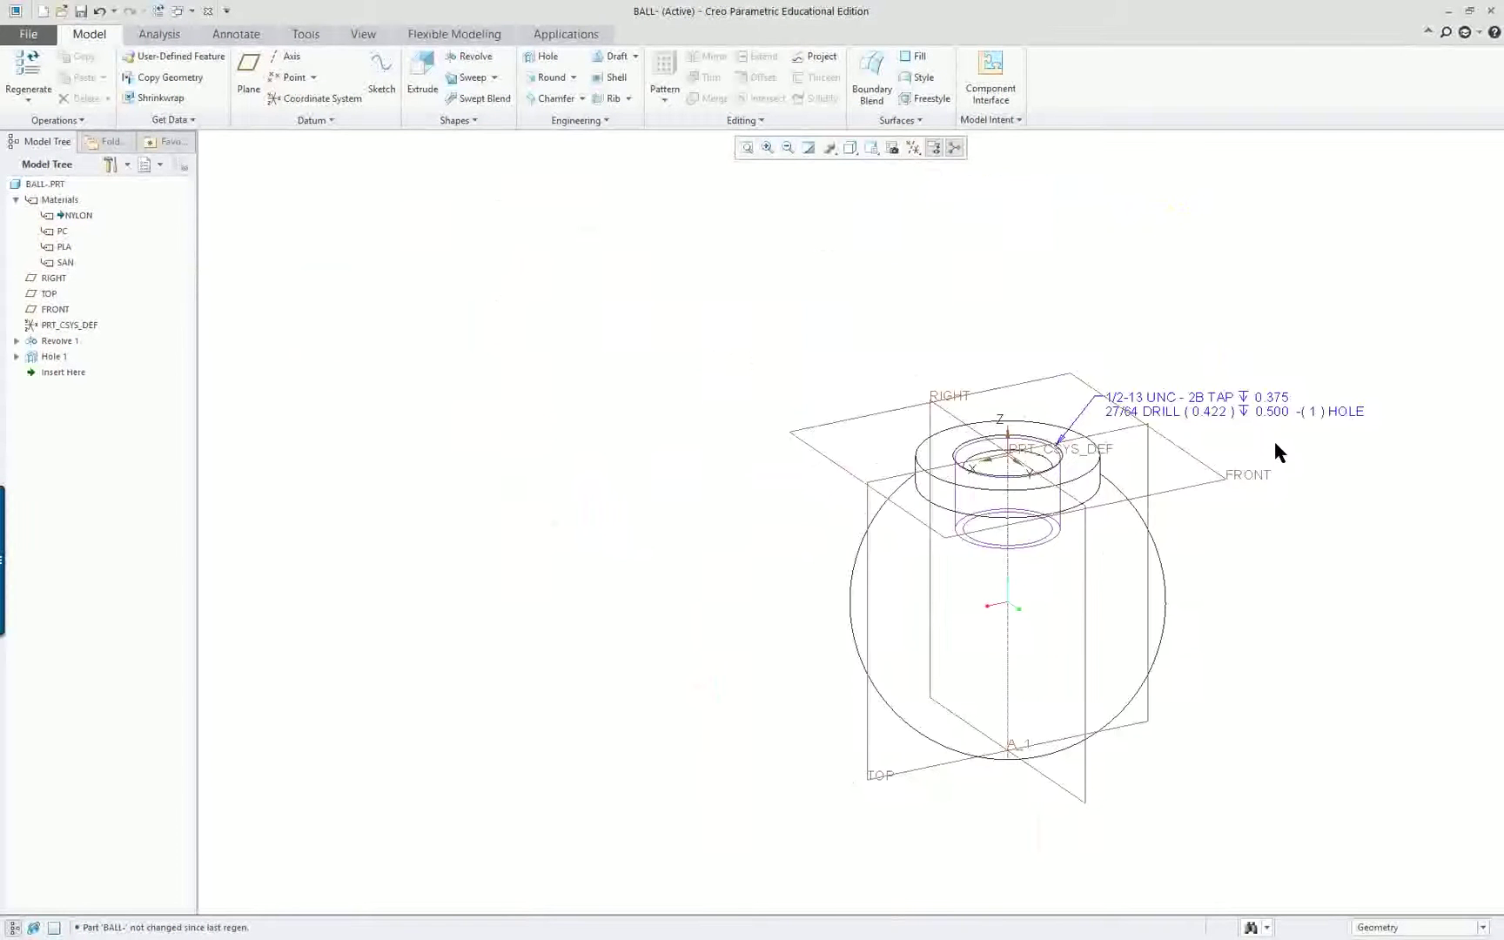
{"action": "scroll", "coordinate": [1210, 431], "scroll_direction": "down", "scroll_amount": 2}
- Return the ball to Shading display and select the hole's thread callout
{"action": "left_click", "coordinate": [850, 148]}
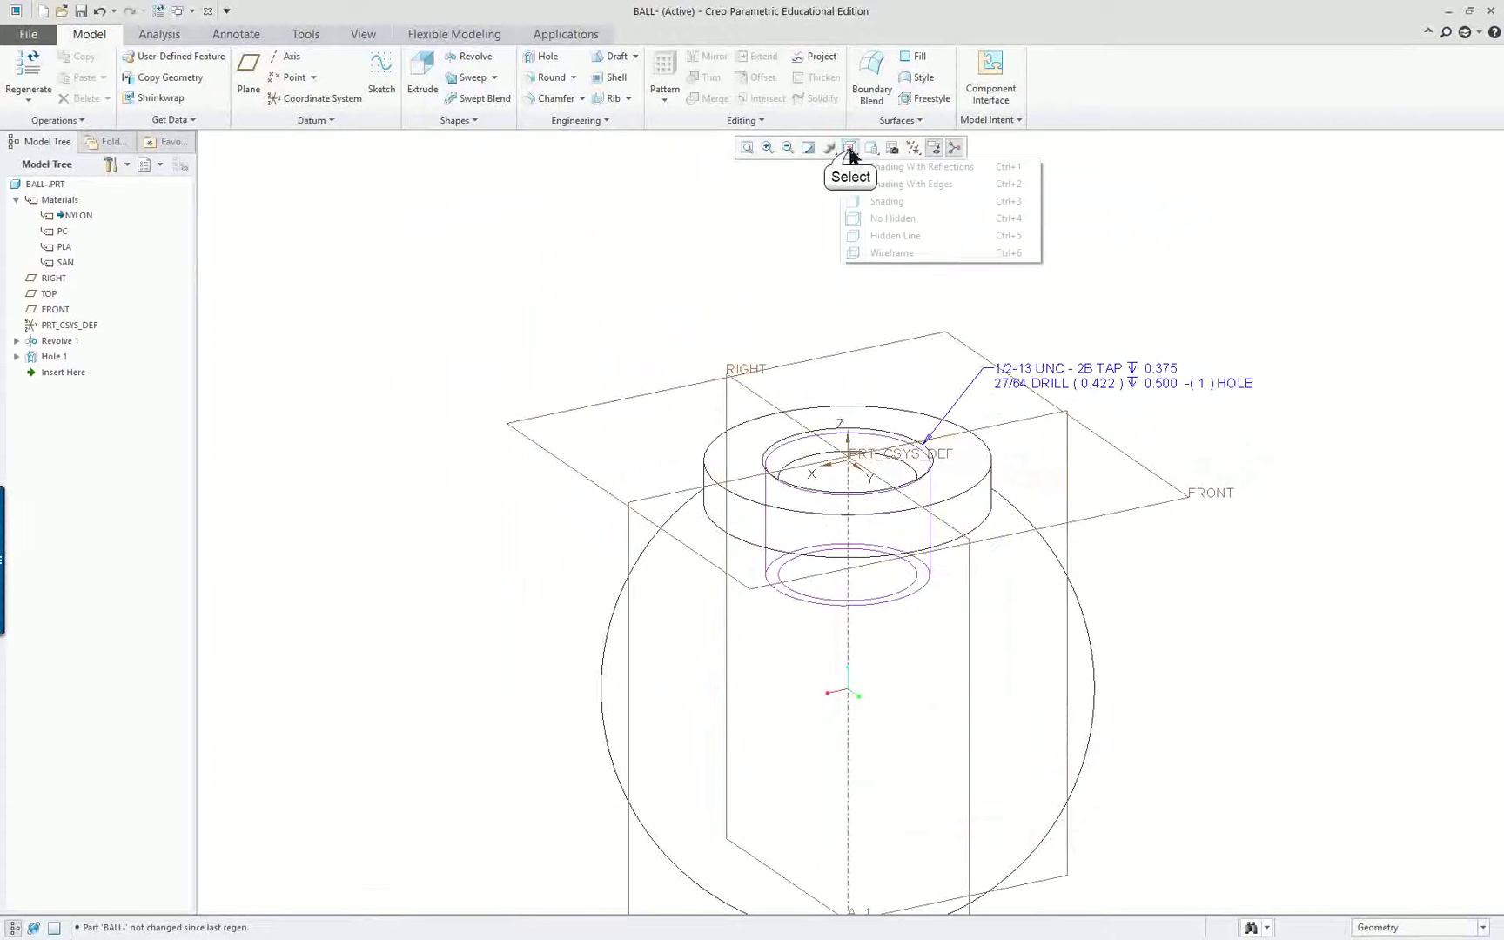
{"action": "left_click", "coordinate": [887, 202]}
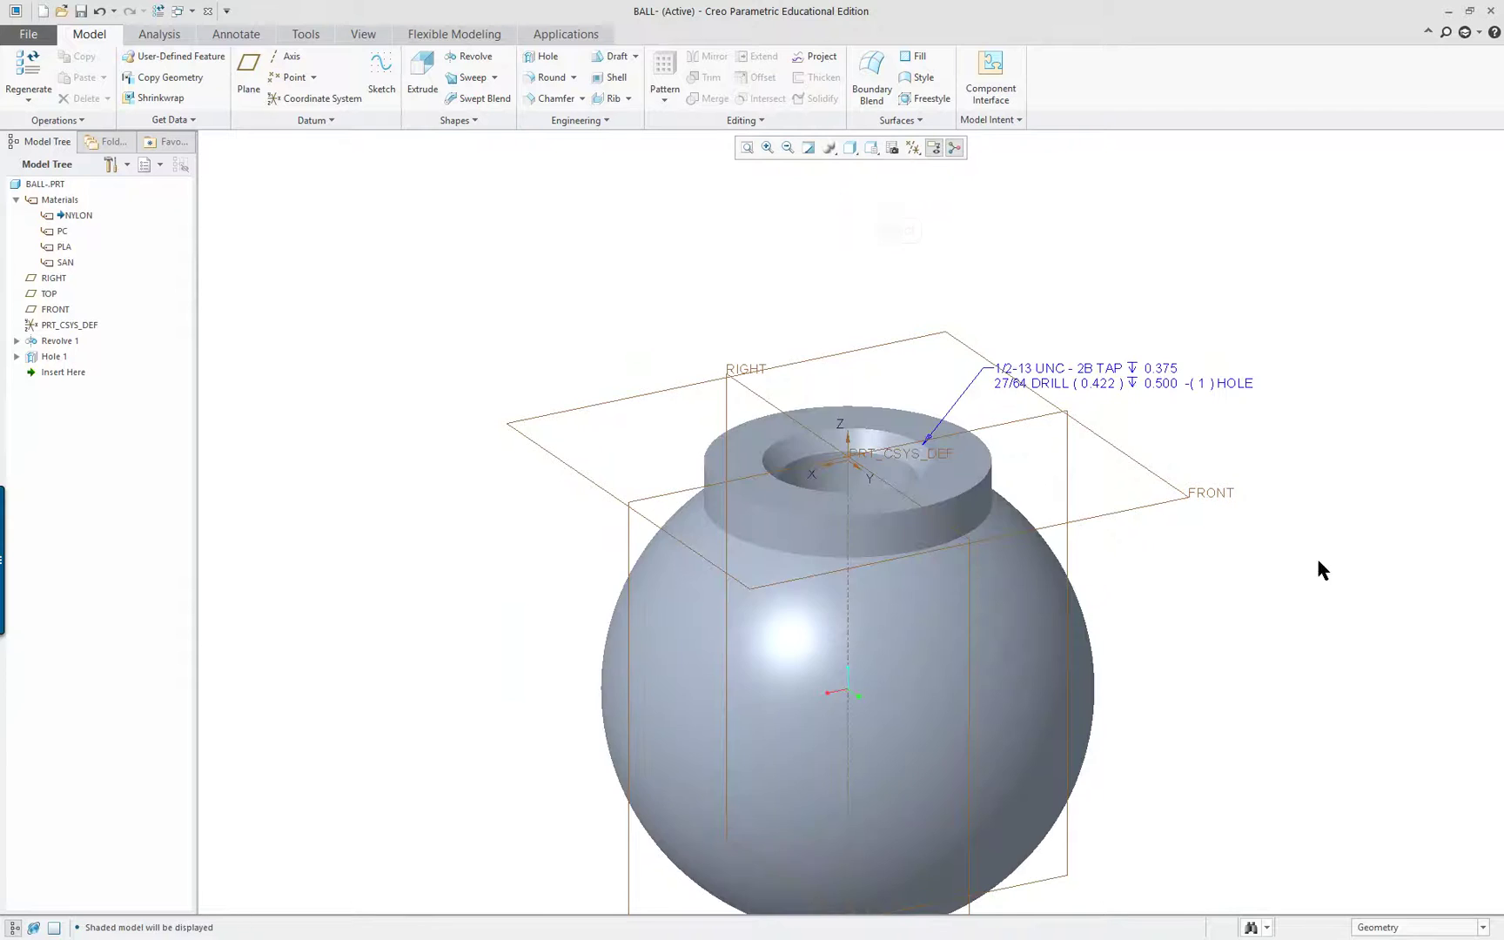
{"action": "scroll", "coordinate": [1402, 664], "scroll_direction": "up", "scroll_amount": 3}
{"action": "scroll", "coordinate": [1371, 713], "scroll_direction": "down", "scroll_amount": 2}
{"action": "scroll", "coordinate": [1374, 719], "scroll_direction": "down", "scroll_amount": 1}
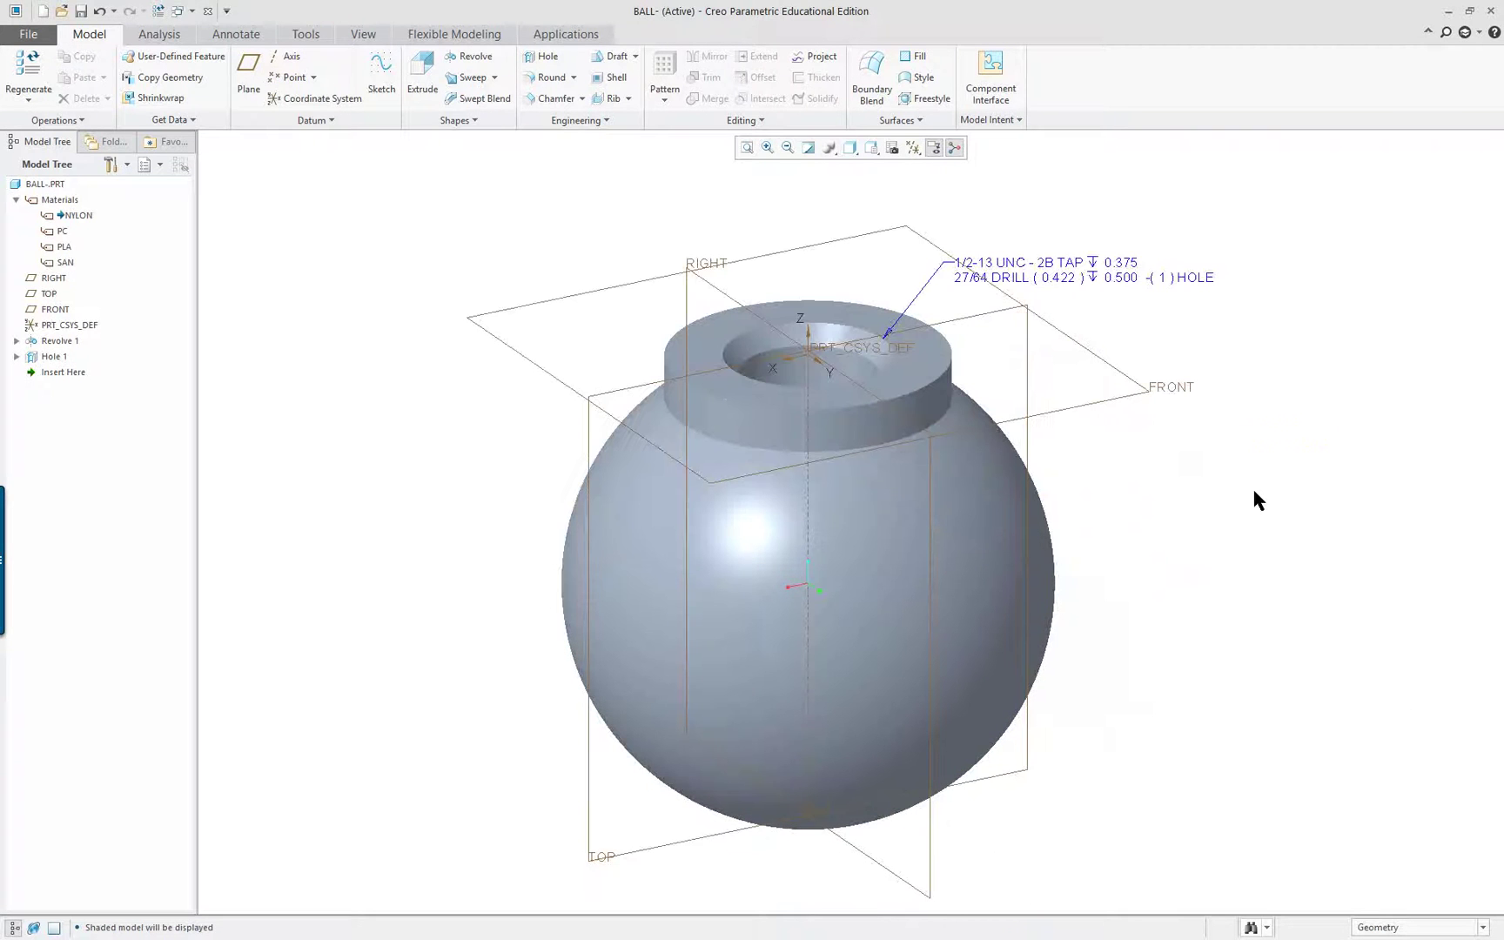
{"action": "left_click", "coordinate": [1041, 261]}
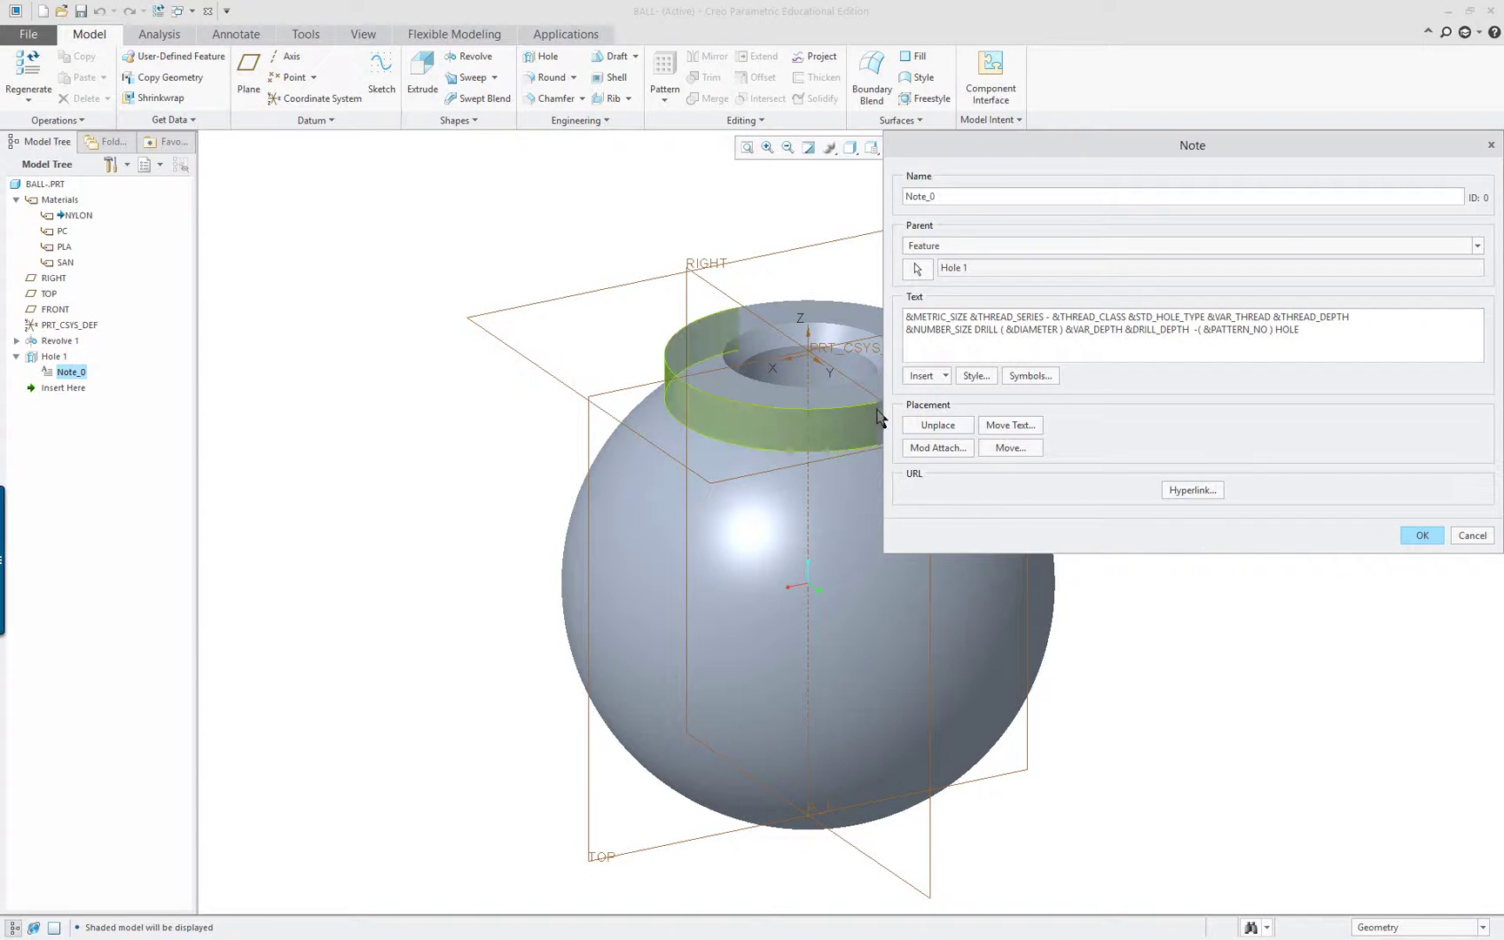
- Delete ' -( &PATTERN_NO ) HOLE' and '&STD_HOLE_TYPE' from the hole note text and apply it
{"action": "mouse_move", "coordinate": [782, 517]}
{"action": "middle_mouse_down", "text": "shift"}
{"action": "mouse_move", "coordinate": [597, 474]}
{"action": "mouse_move", "coordinate": [430, 510]}
{"action": "mouse_move", "coordinate": [369, 564]}
{"action": "middle_mouse_up", "text": "shift"}
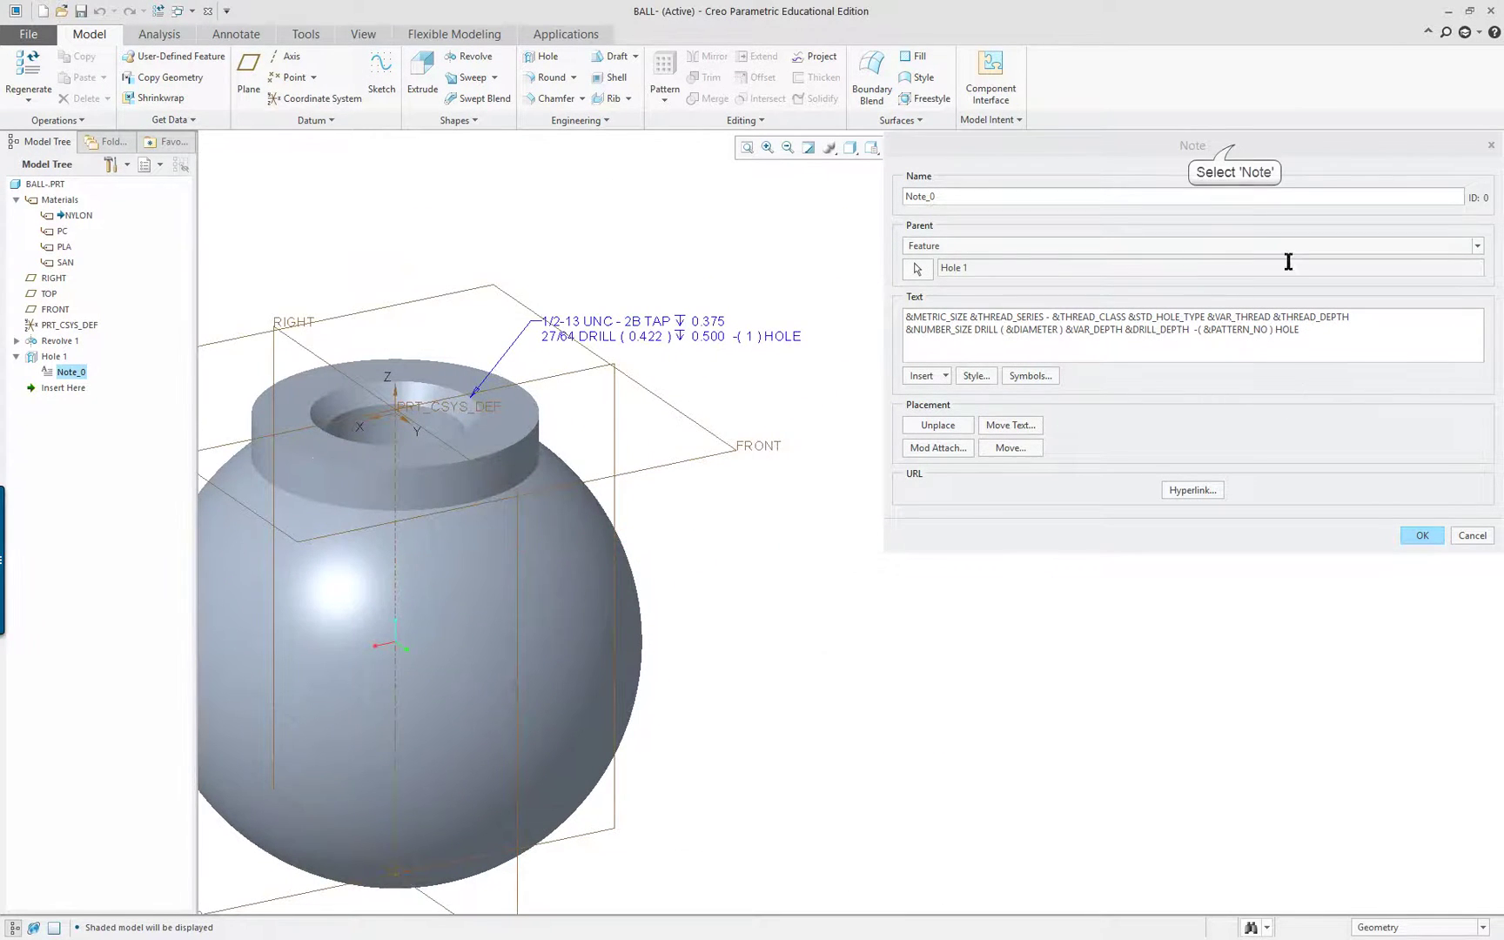
{"action": "left_click_drag", "start_coordinate": [1242, 148], "coordinate": [1196, 255]}
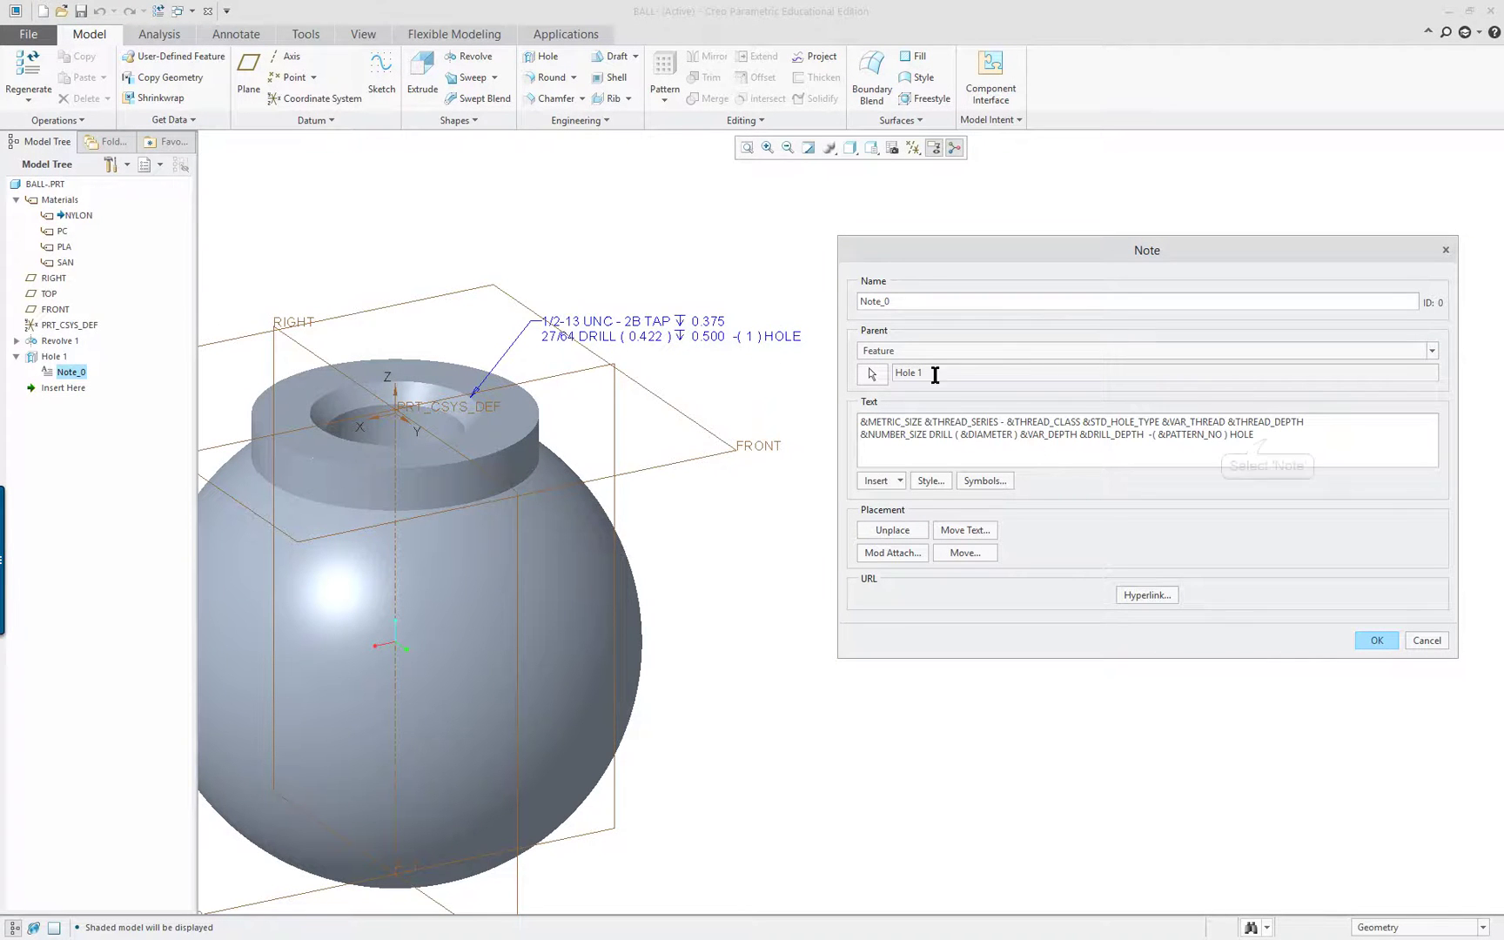
{"action": "left_click_drag", "start_coordinate": [1269, 435], "coordinate": [1150, 432]}
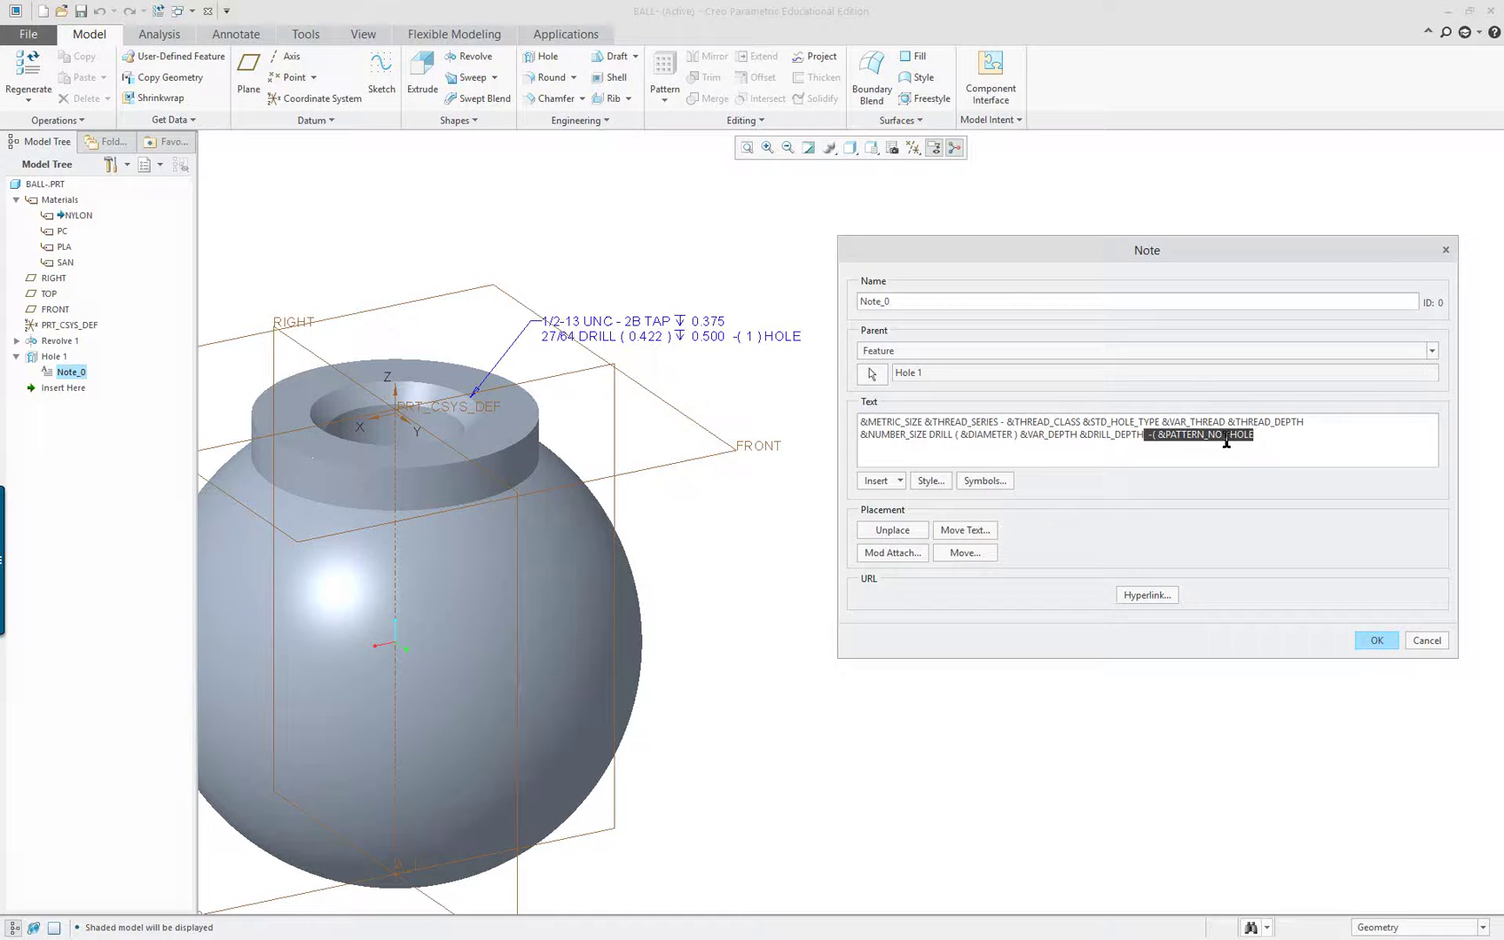
{"action": "key", "text": "Delete"}
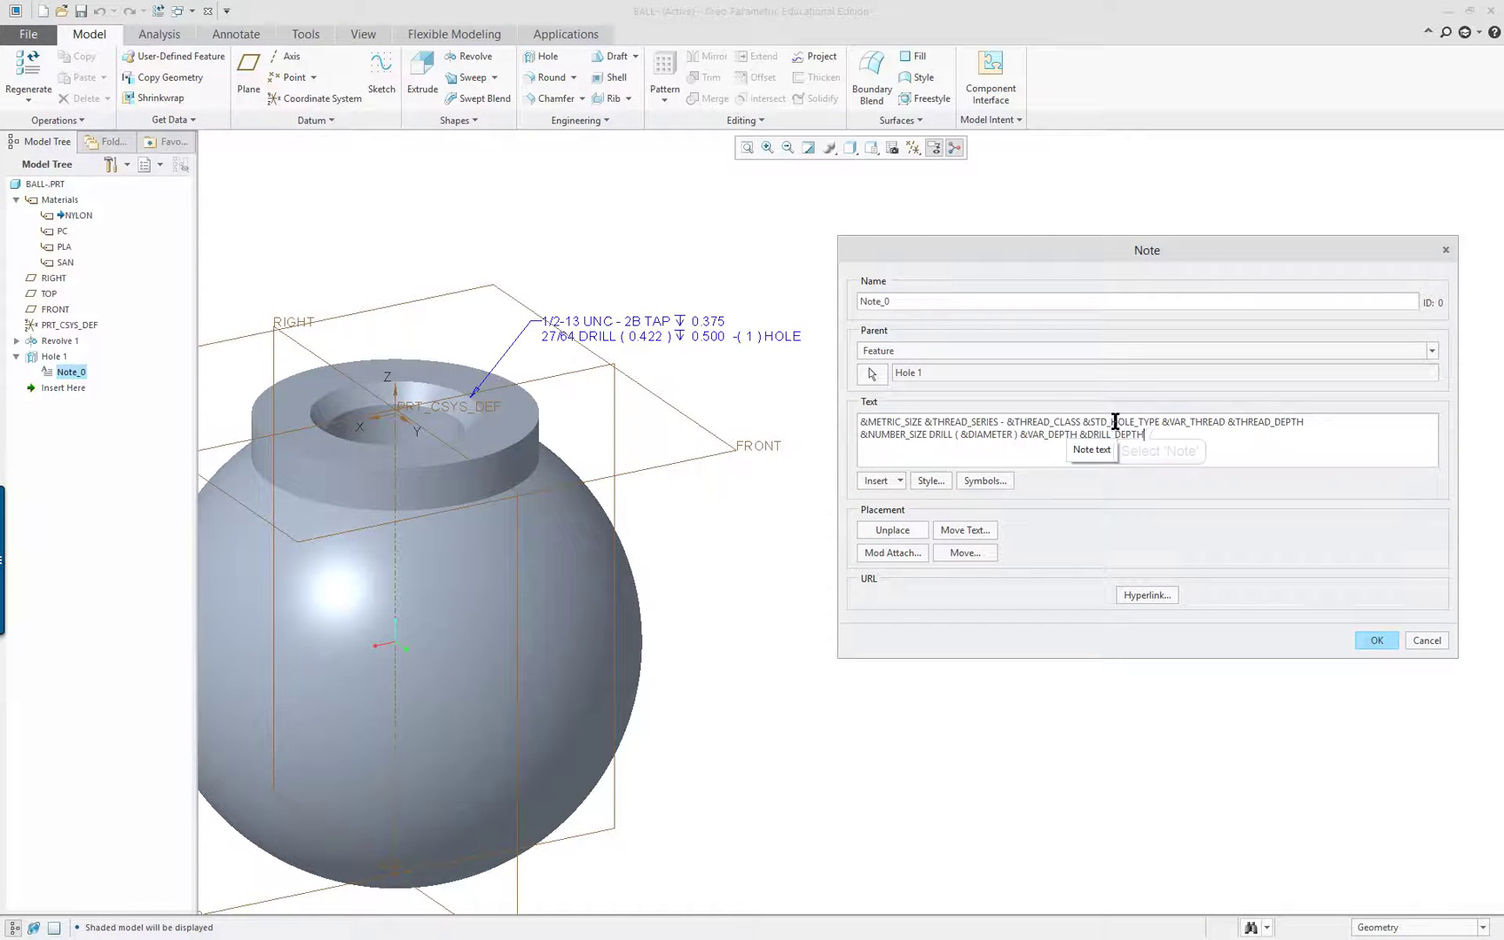
{"action": "left_click_drag", "start_coordinate": [1152, 422], "coordinate": [1087, 423]}
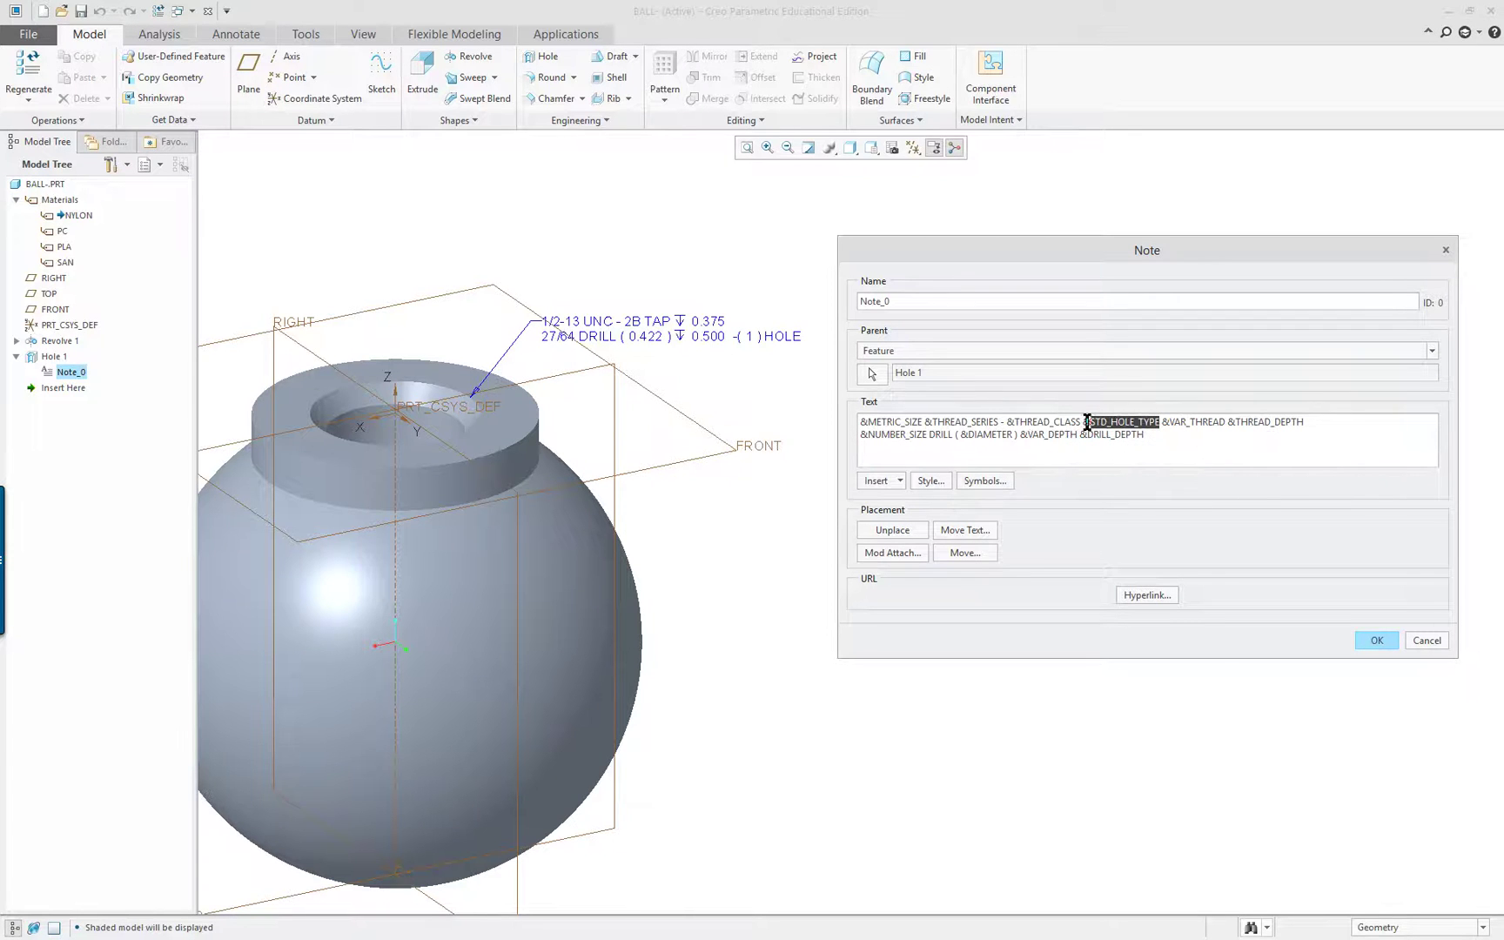
{"action": "key", "text": "Delete"}
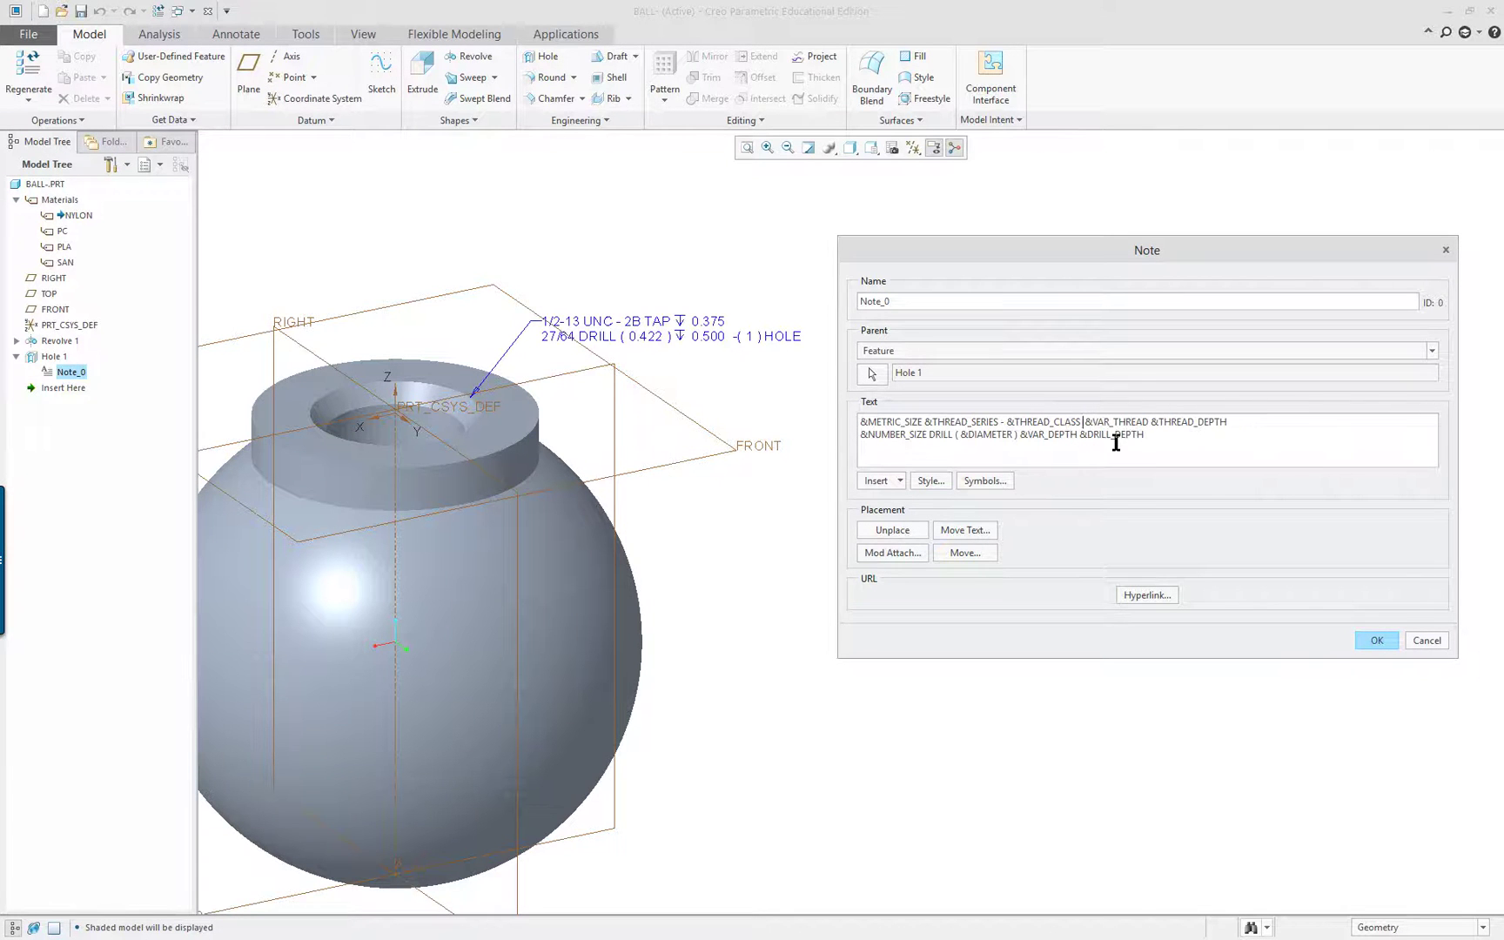
{"action": "left_click", "coordinate": [1374, 643]}
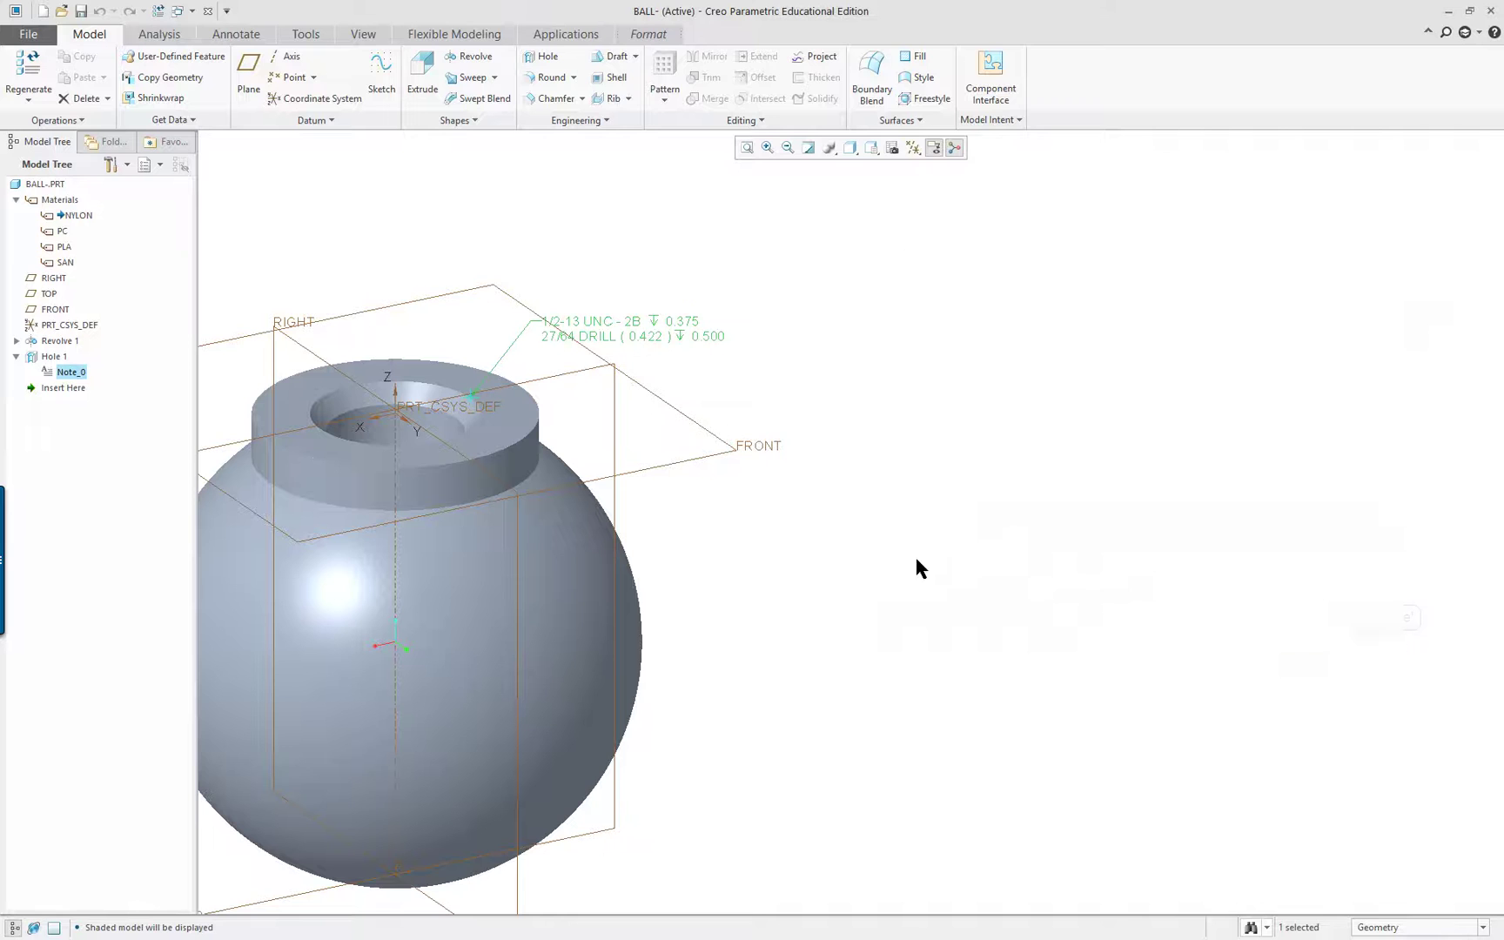
- Break the hole note onto a second line and delete the bracketed '( &DIAMETER' field
{"action": "double_click", "coordinate": [655, 330]}
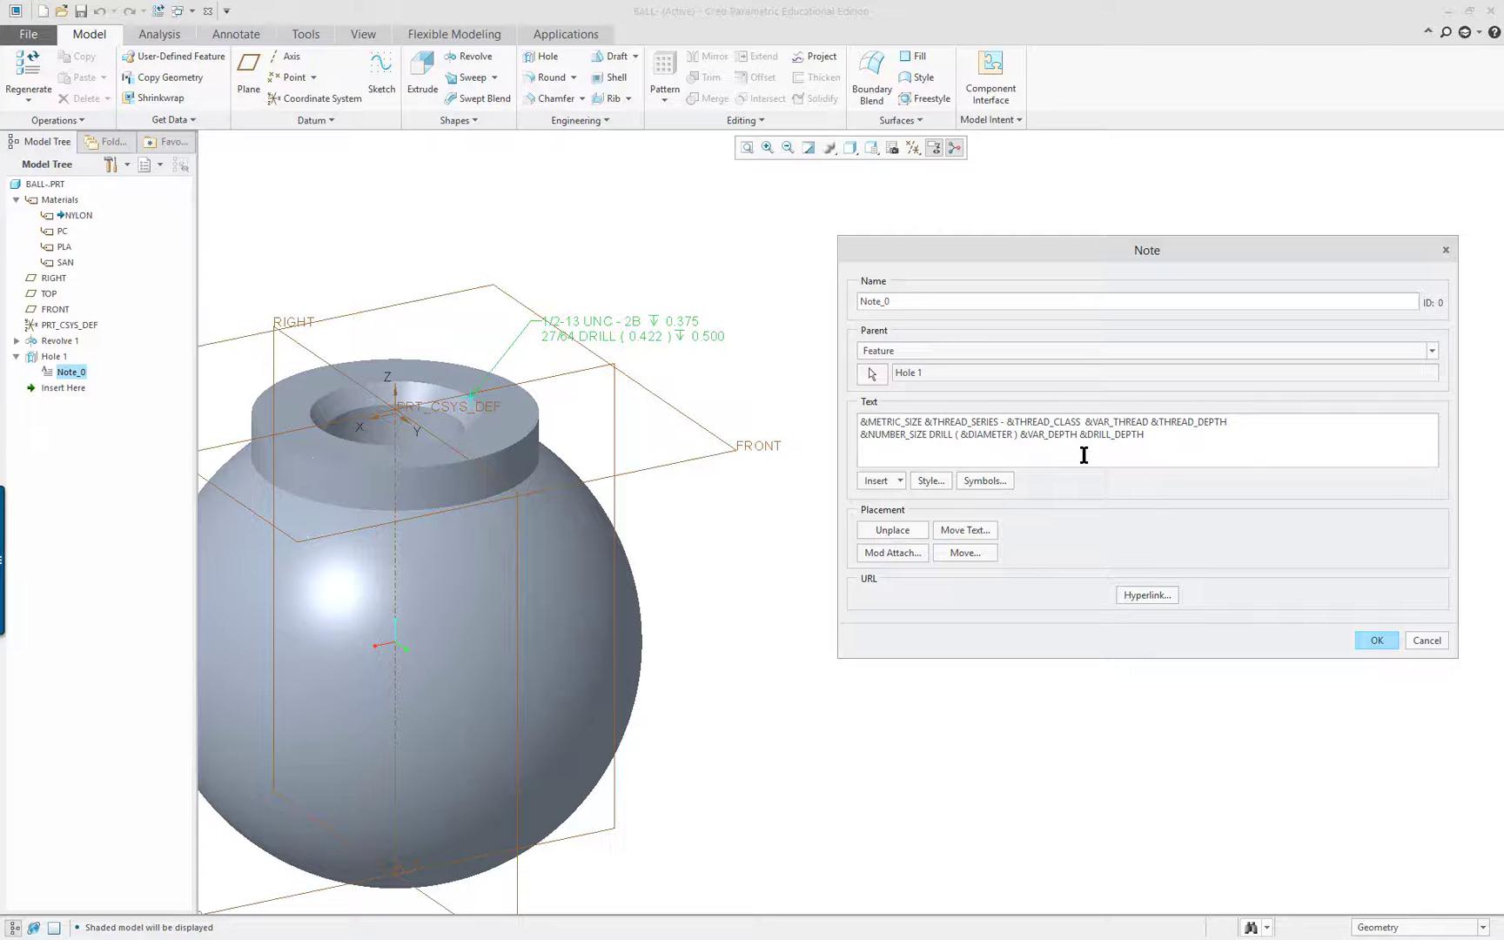
{"action": "key", "text": "Return"}
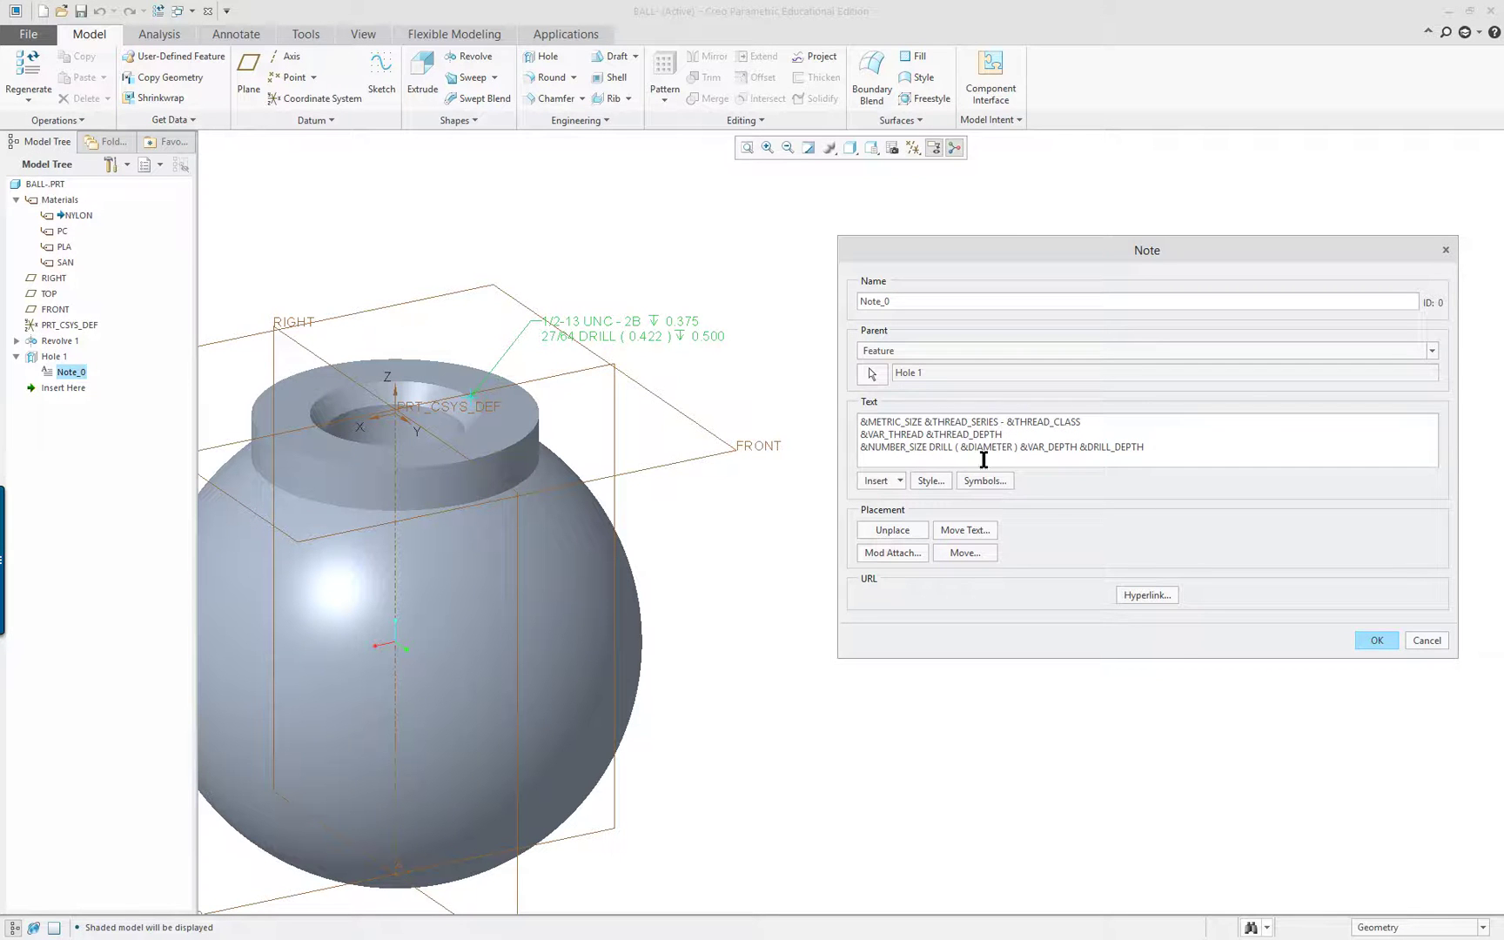
{"action": "left_click", "coordinate": [1017, 449]}
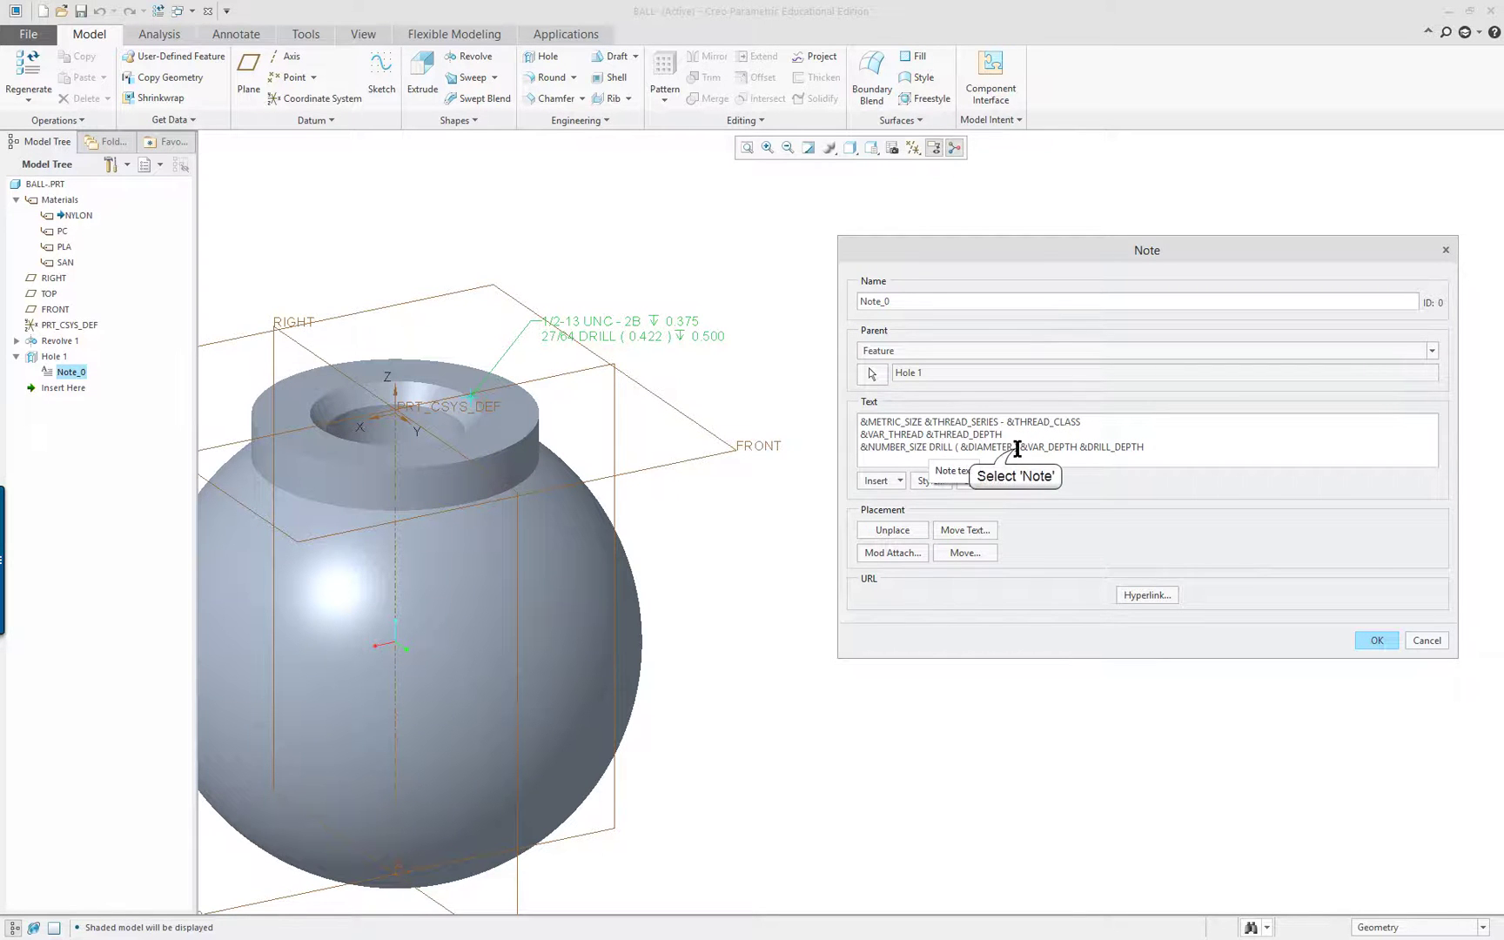
{"action": "left_click_drag", "start_coordinate": [1015, 449], "coordinate": [956, 447]}
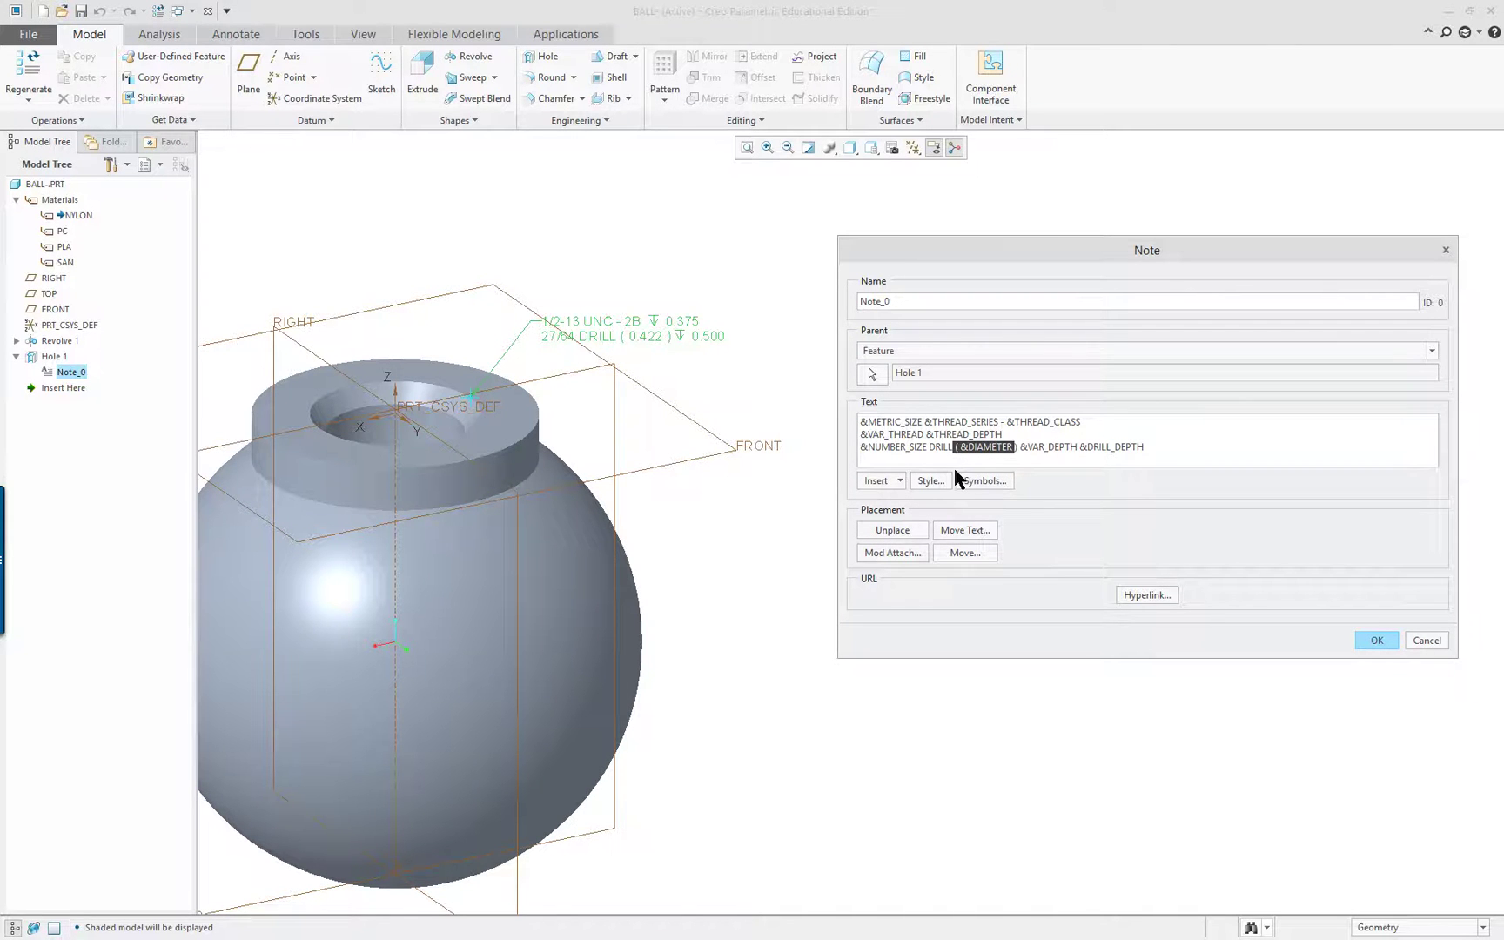
{"action": "key", "text": "Delete"}
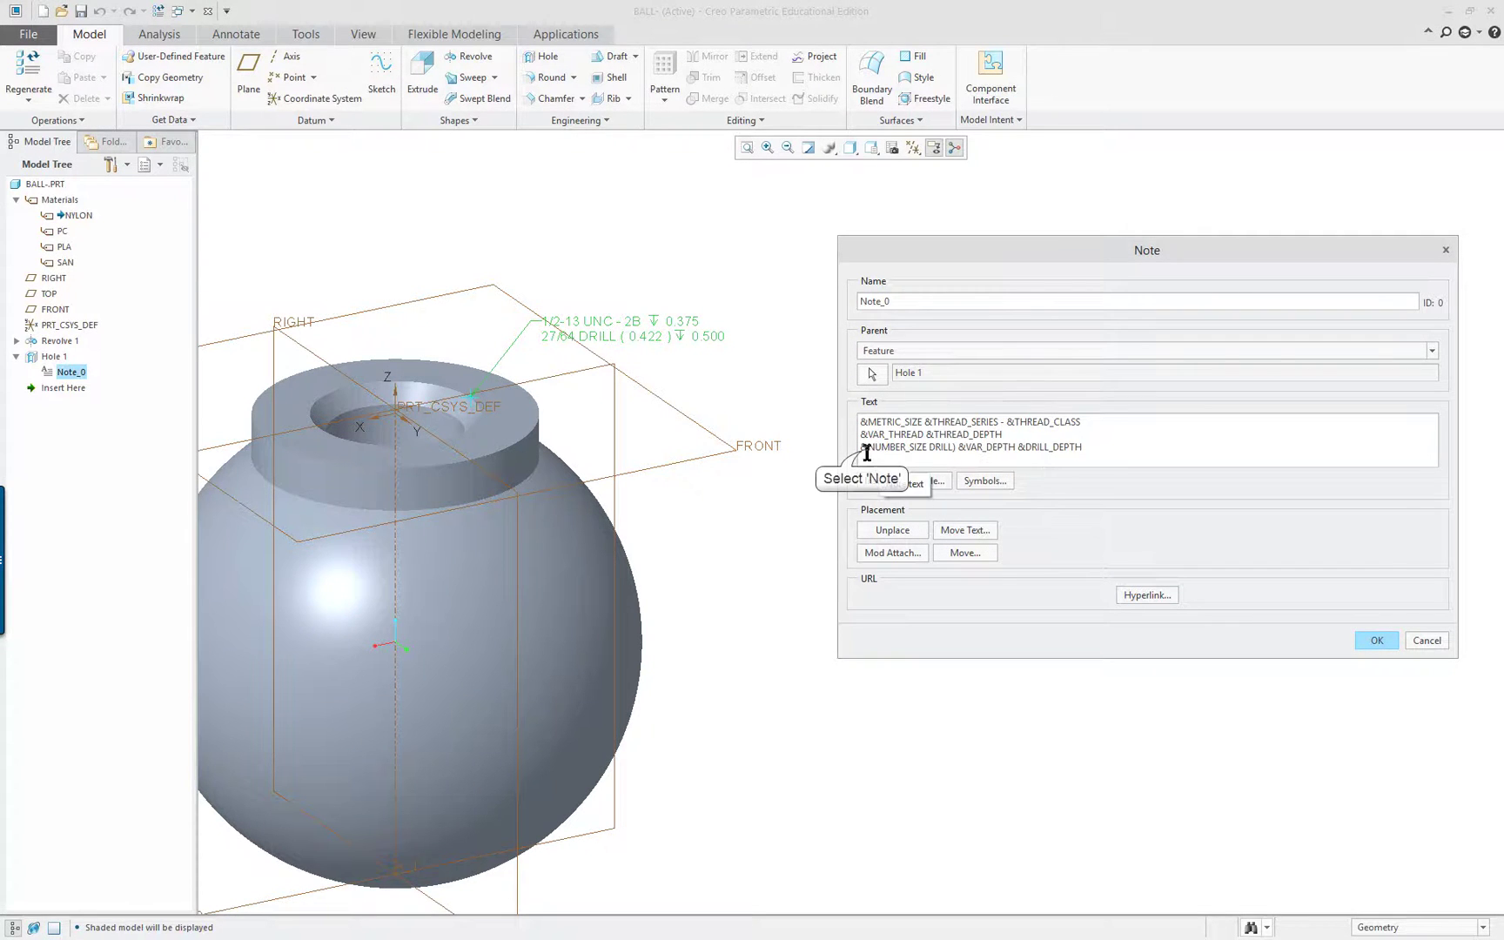
- Insert a Ø symbol before the drill size and apply the reformatted note
{"action": "left_click", "coordinate": [862, 449]}
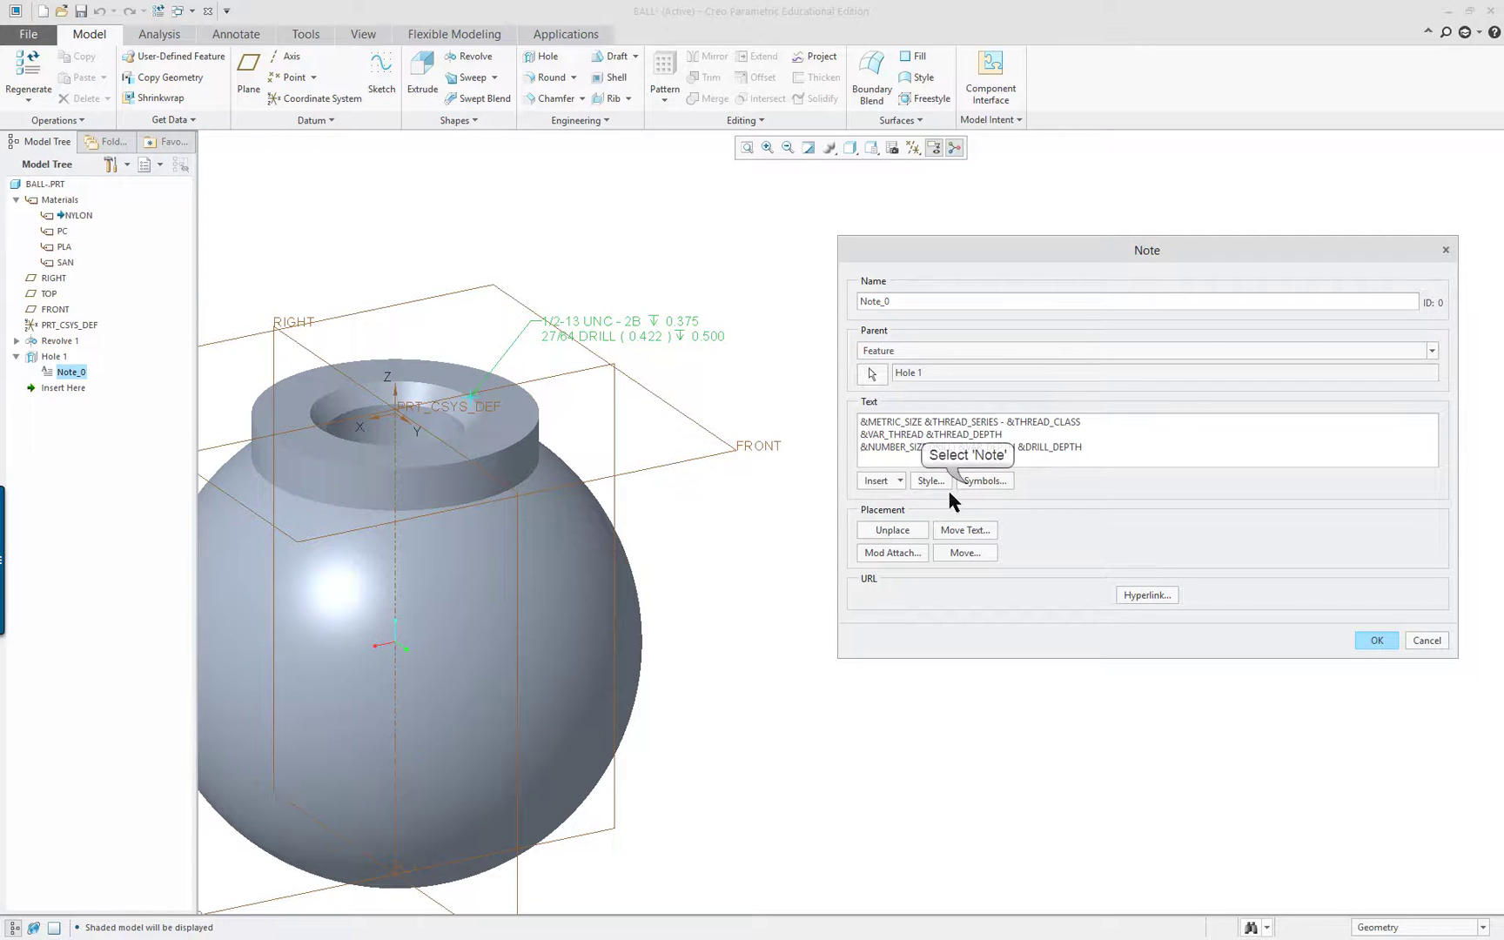
{"action": "left_click", "coordinate": [983, 482]}
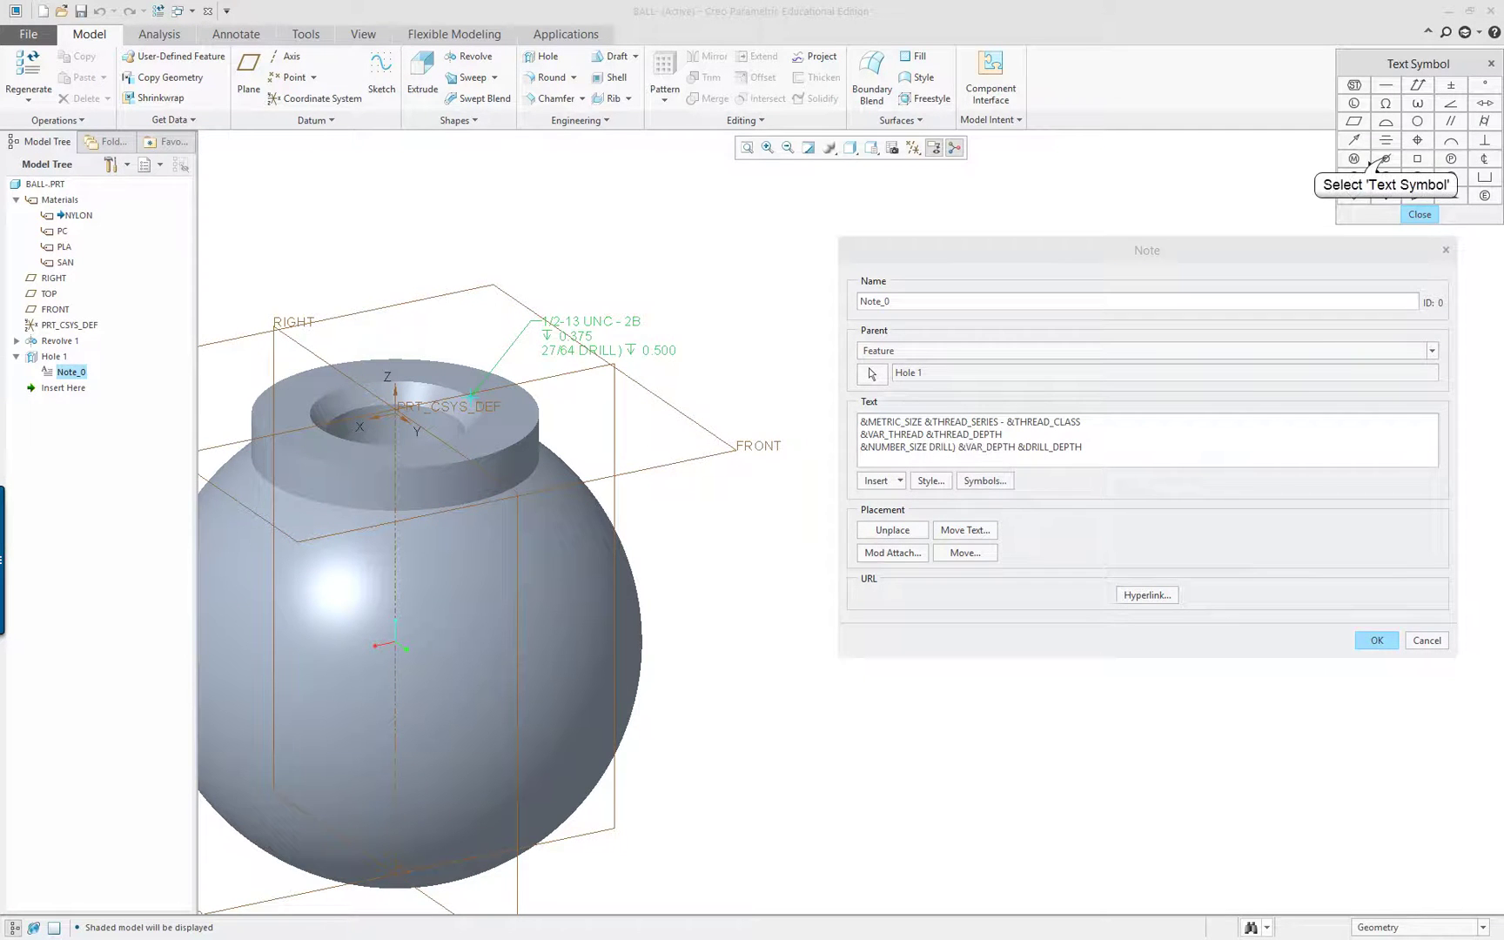
{"action": "left_click", "coordinate": [1387, 159]}
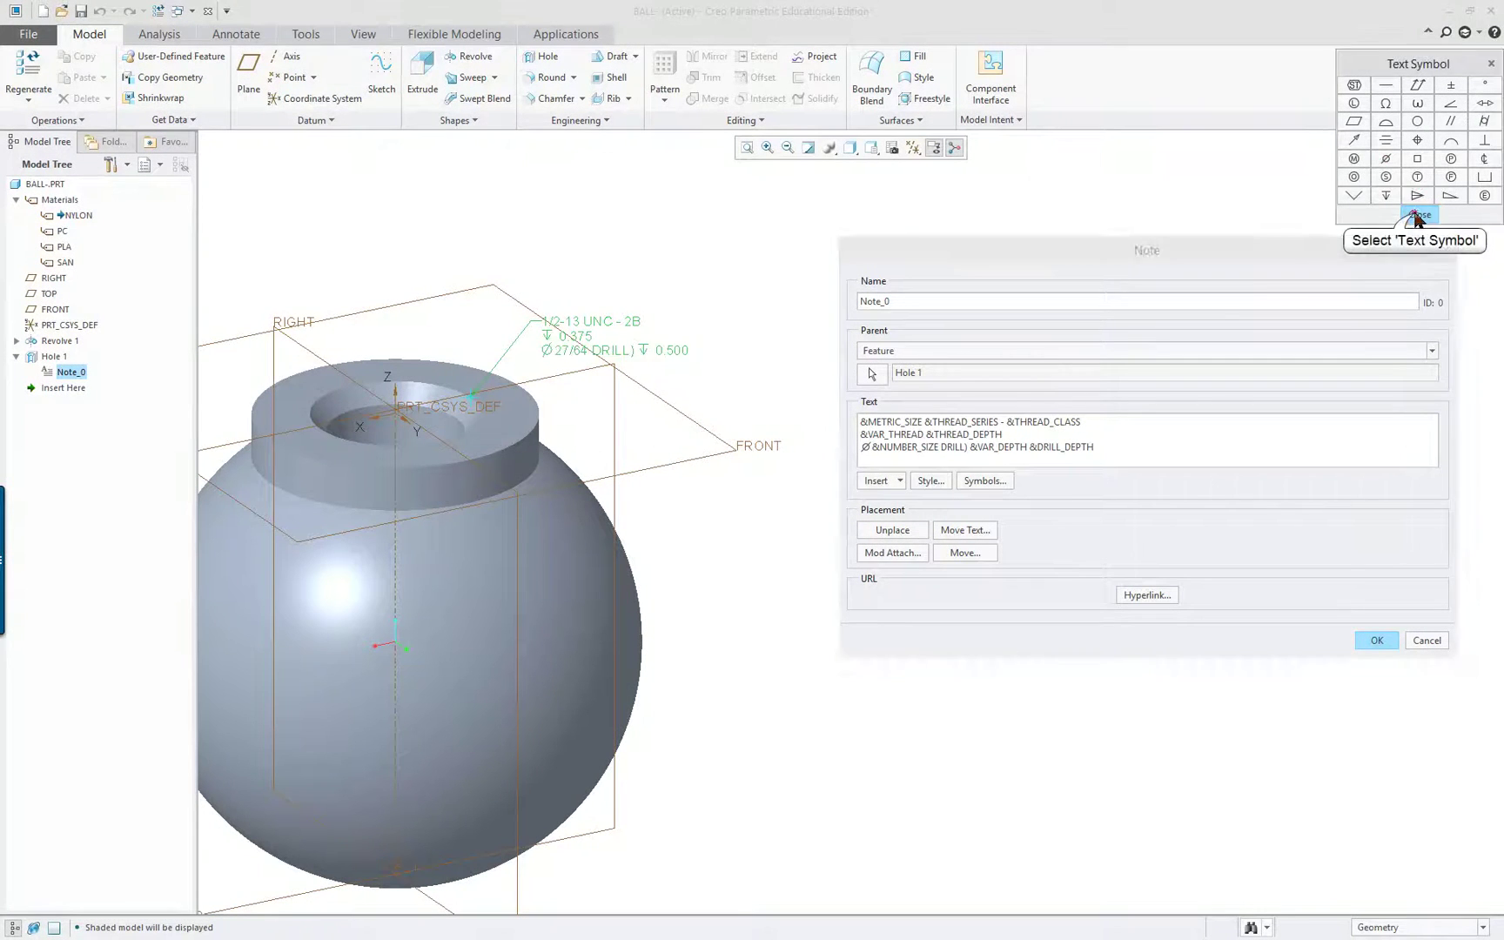
{"action": "left_click", "coordinate": [1419, 214]}
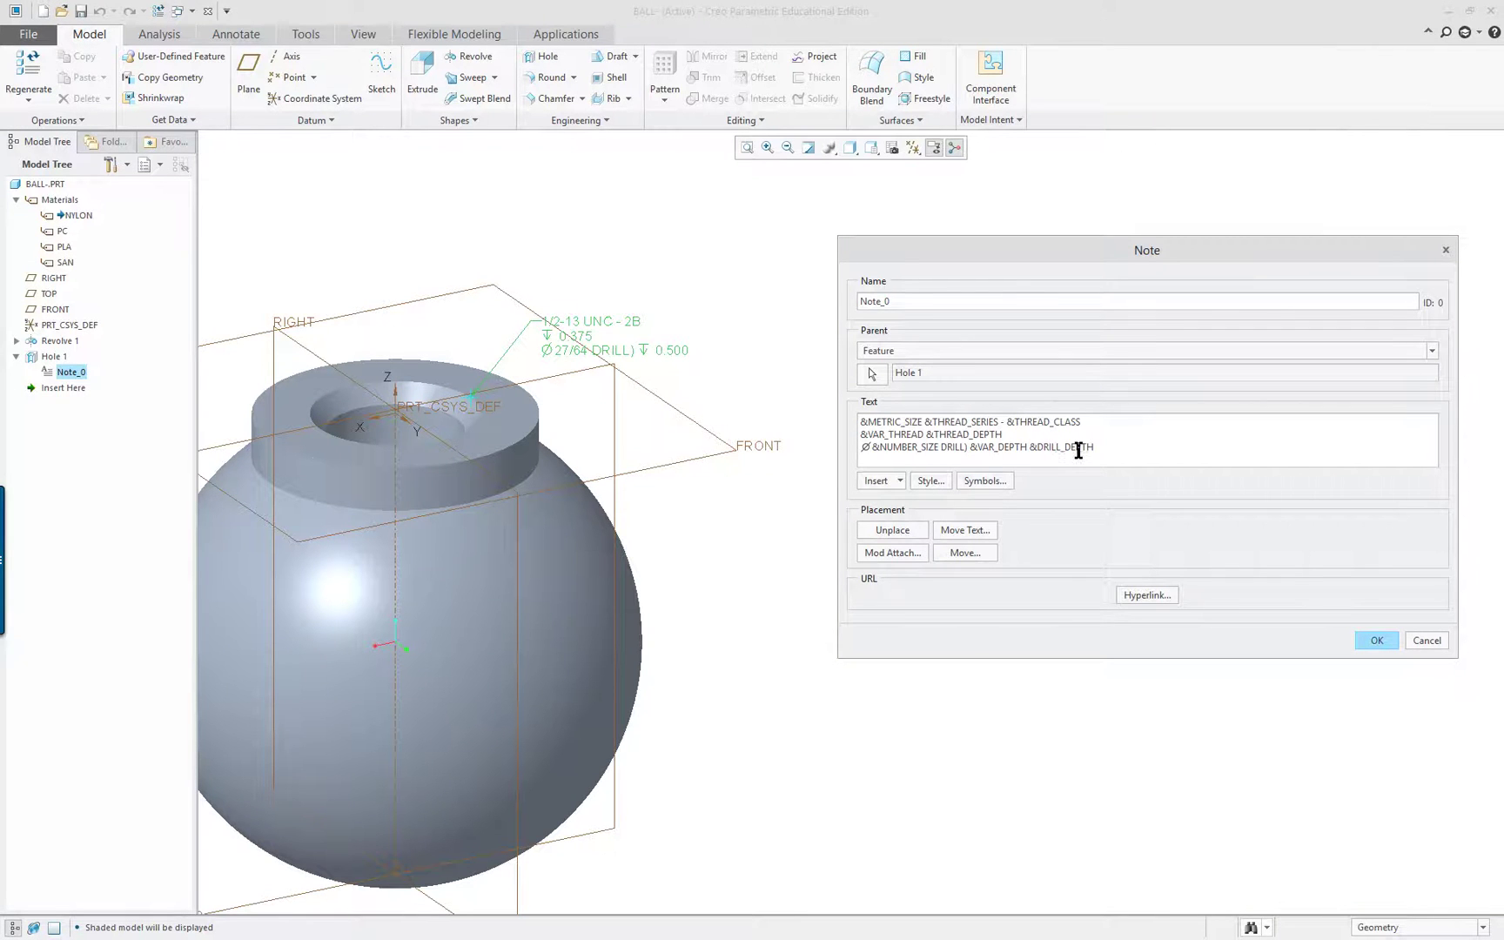
{"action": "left_click", "coordinate": [1035, 451]}
{"action": "left_click", "coordinate": [1030, 446]}
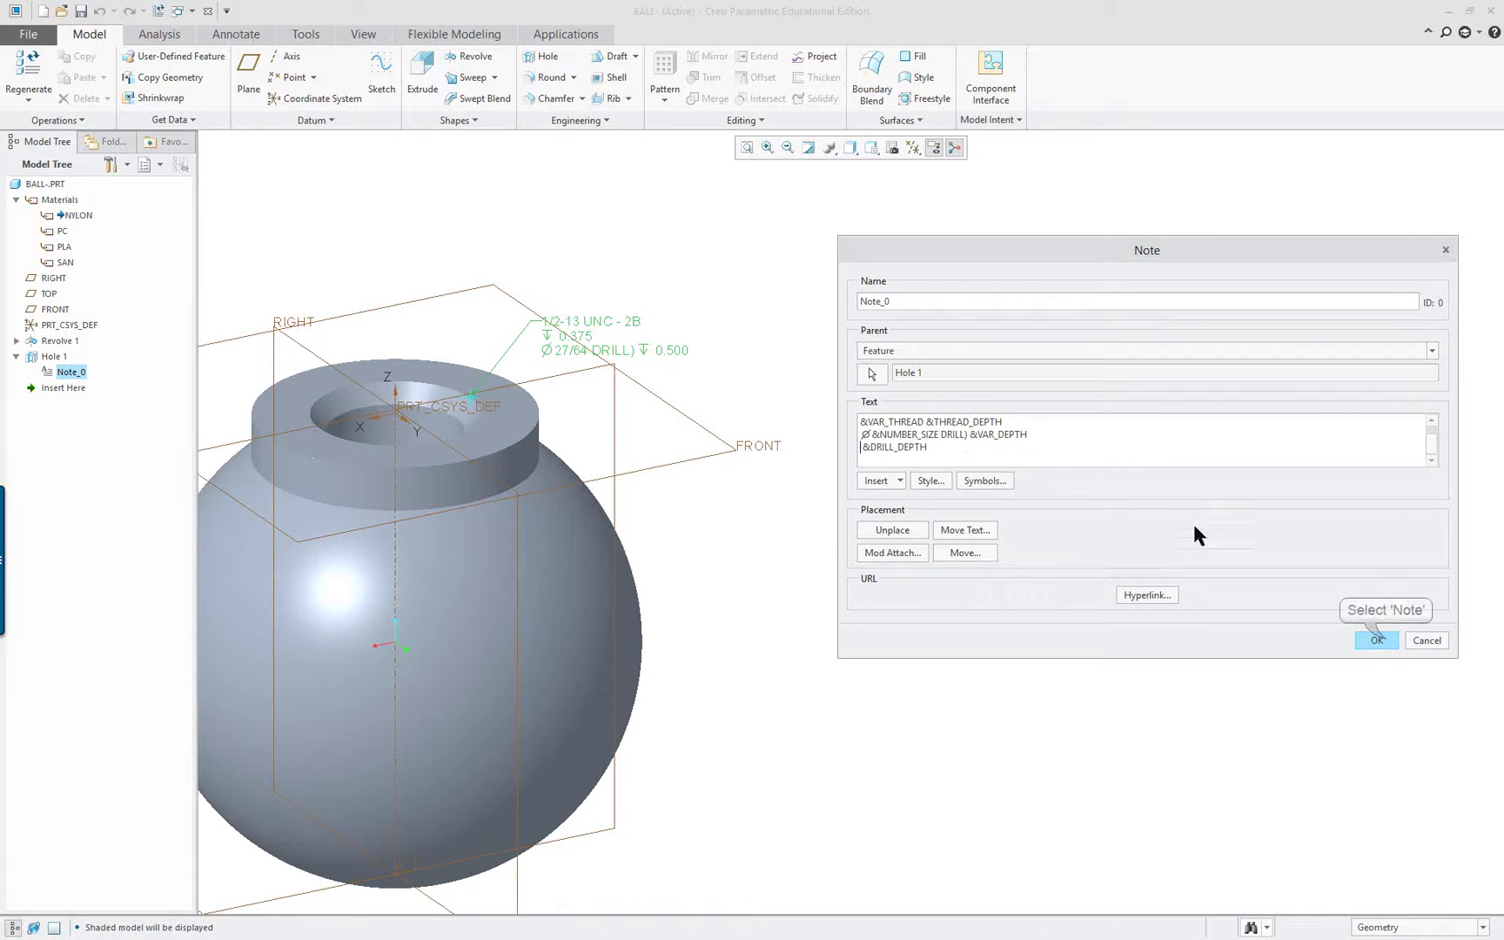
{"action": "left_click", "coordinate": [1376, 639]}
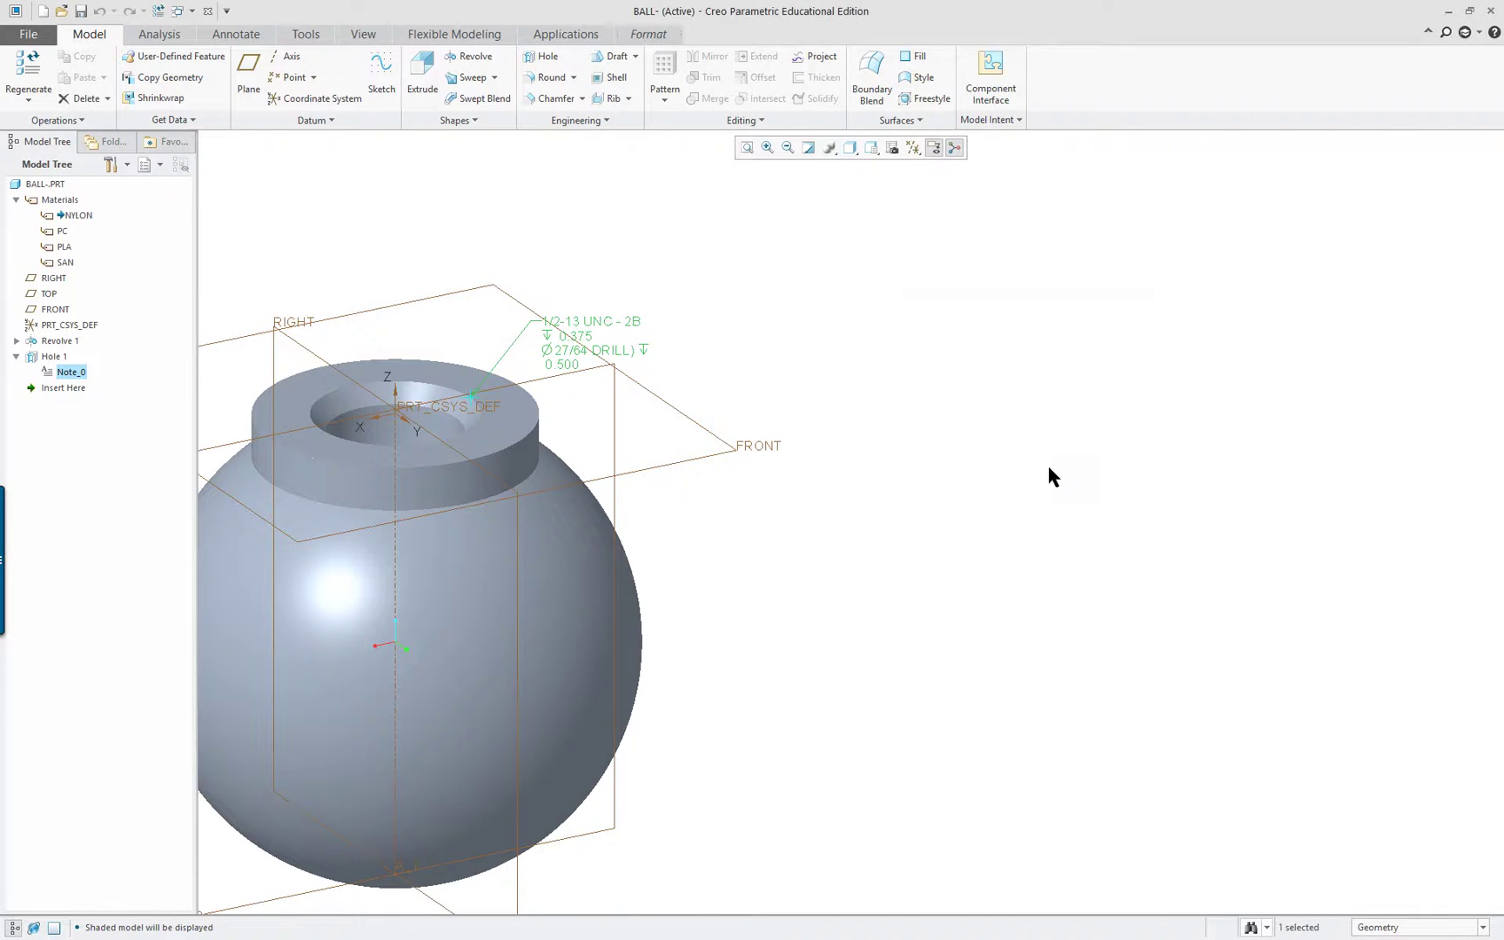
- Zoom in to check the callout reads 1/2-13 UNC-2B ↧0.375 over Ø27/64 DRILL ↧0.500
{"action": "scroll", "coordinate": [424, 349], "scroll_direction": "down", "scroll_amount": 3}
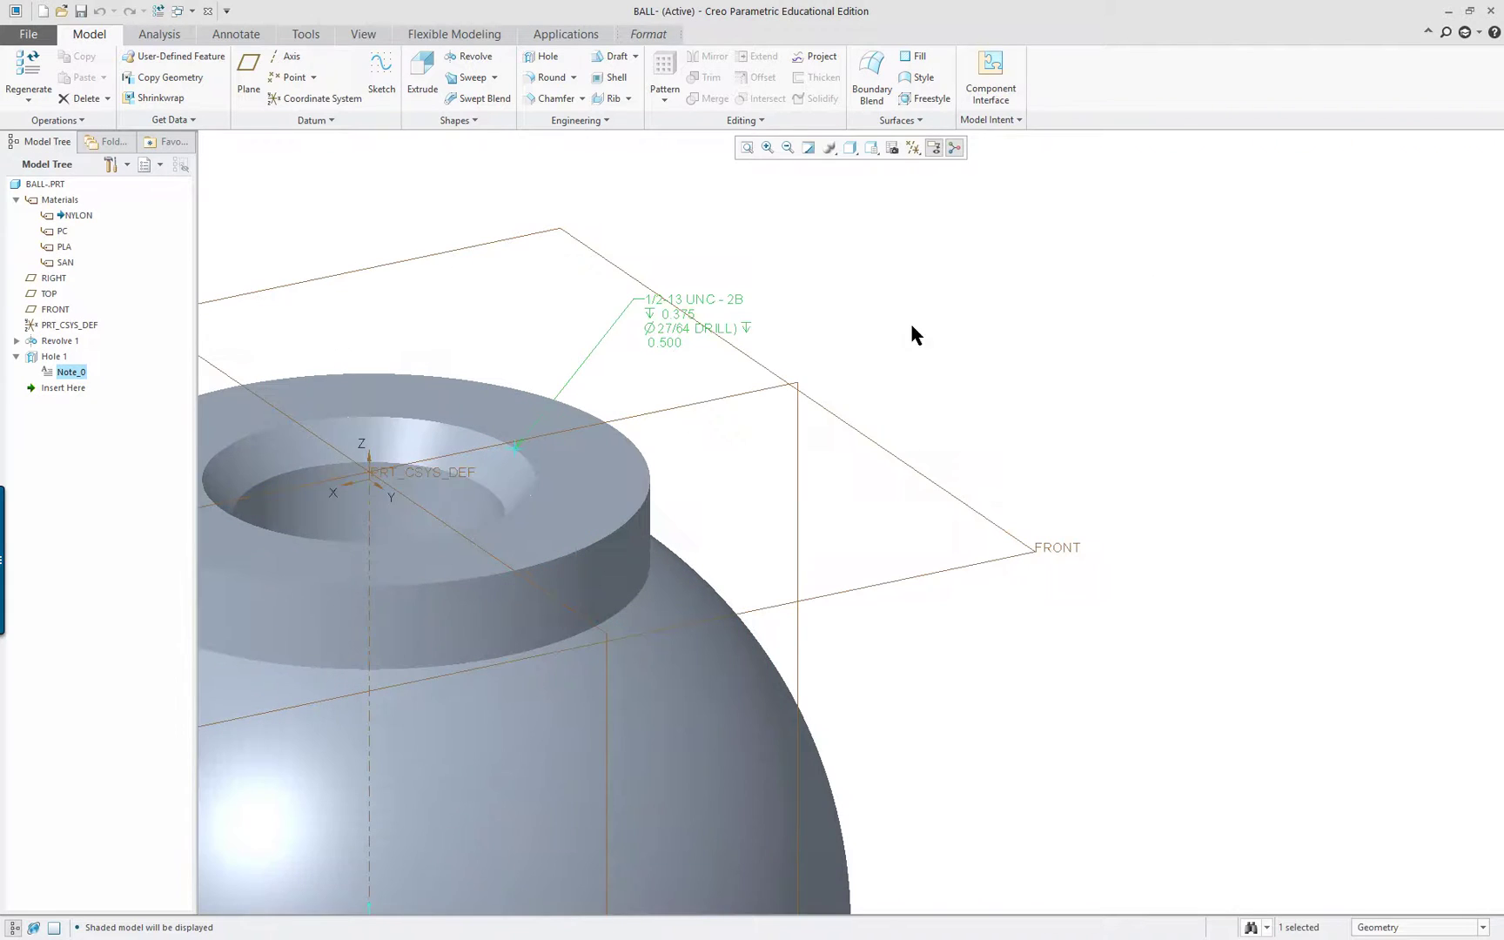
{"action": "left_click", "coordinate": [884, 333]}
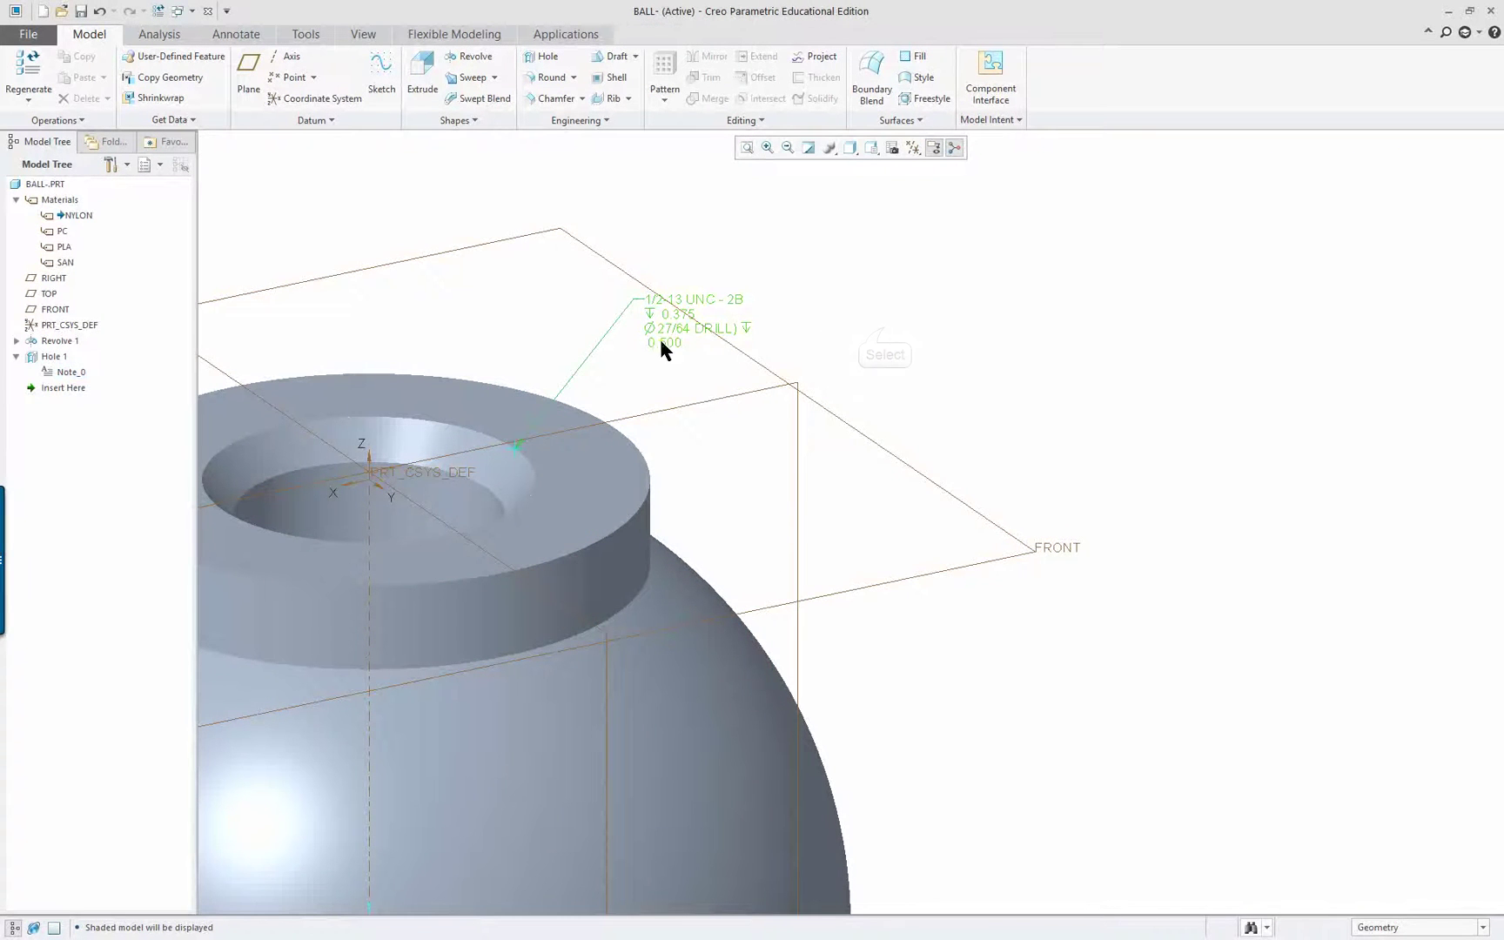
{"action": "scroll", "coordinate": [679, 358], "scroll_direction": "up", "scroll_amount": 3}
{"action": "scroll", "coordinate": [644, 348], "scroll_direction": "down", "scroll_amount": 4}
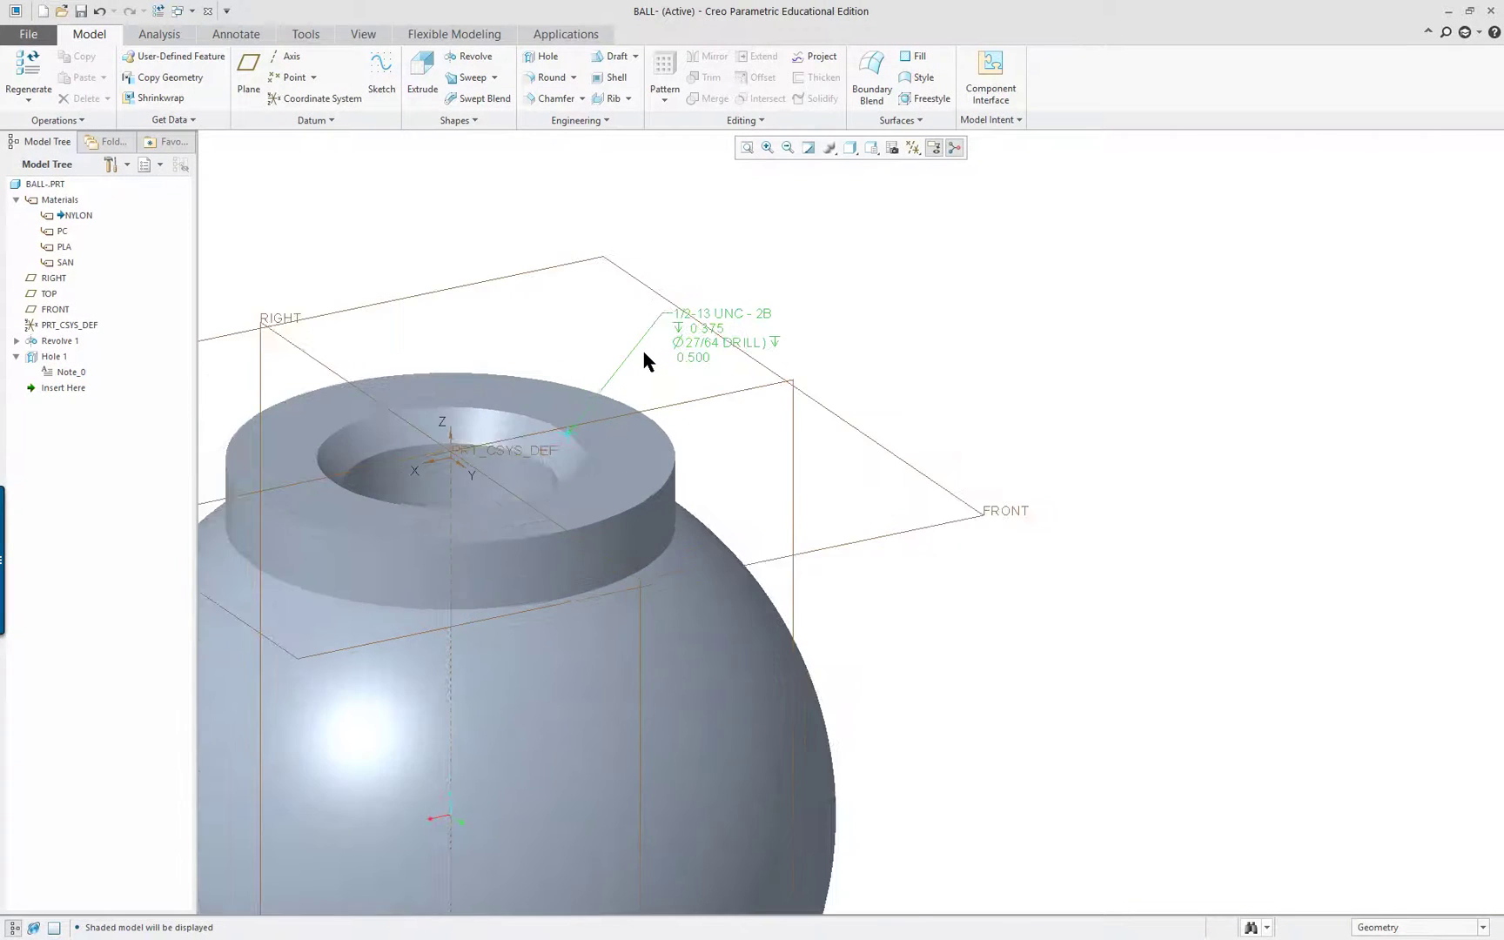
{"action": "scroll", "coordinate": [804, 367], "scroll_direction": "up", "scroll_amount": 3}
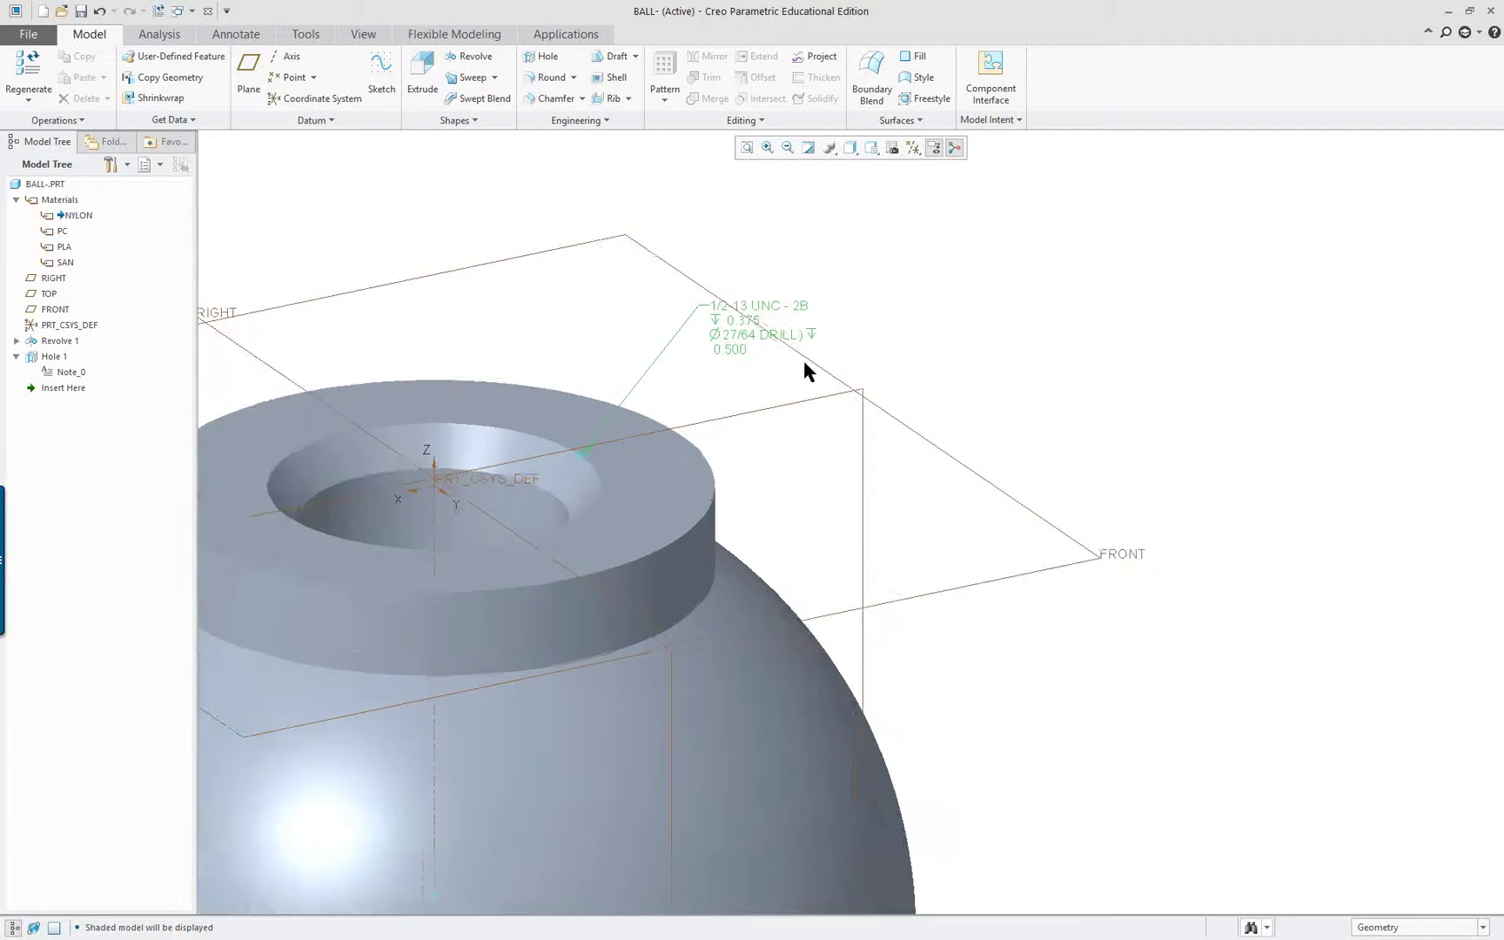
{"action": "scroll", "coordinate": [802, 369], "scroll_direction": "down", "scroll_amount": 4}
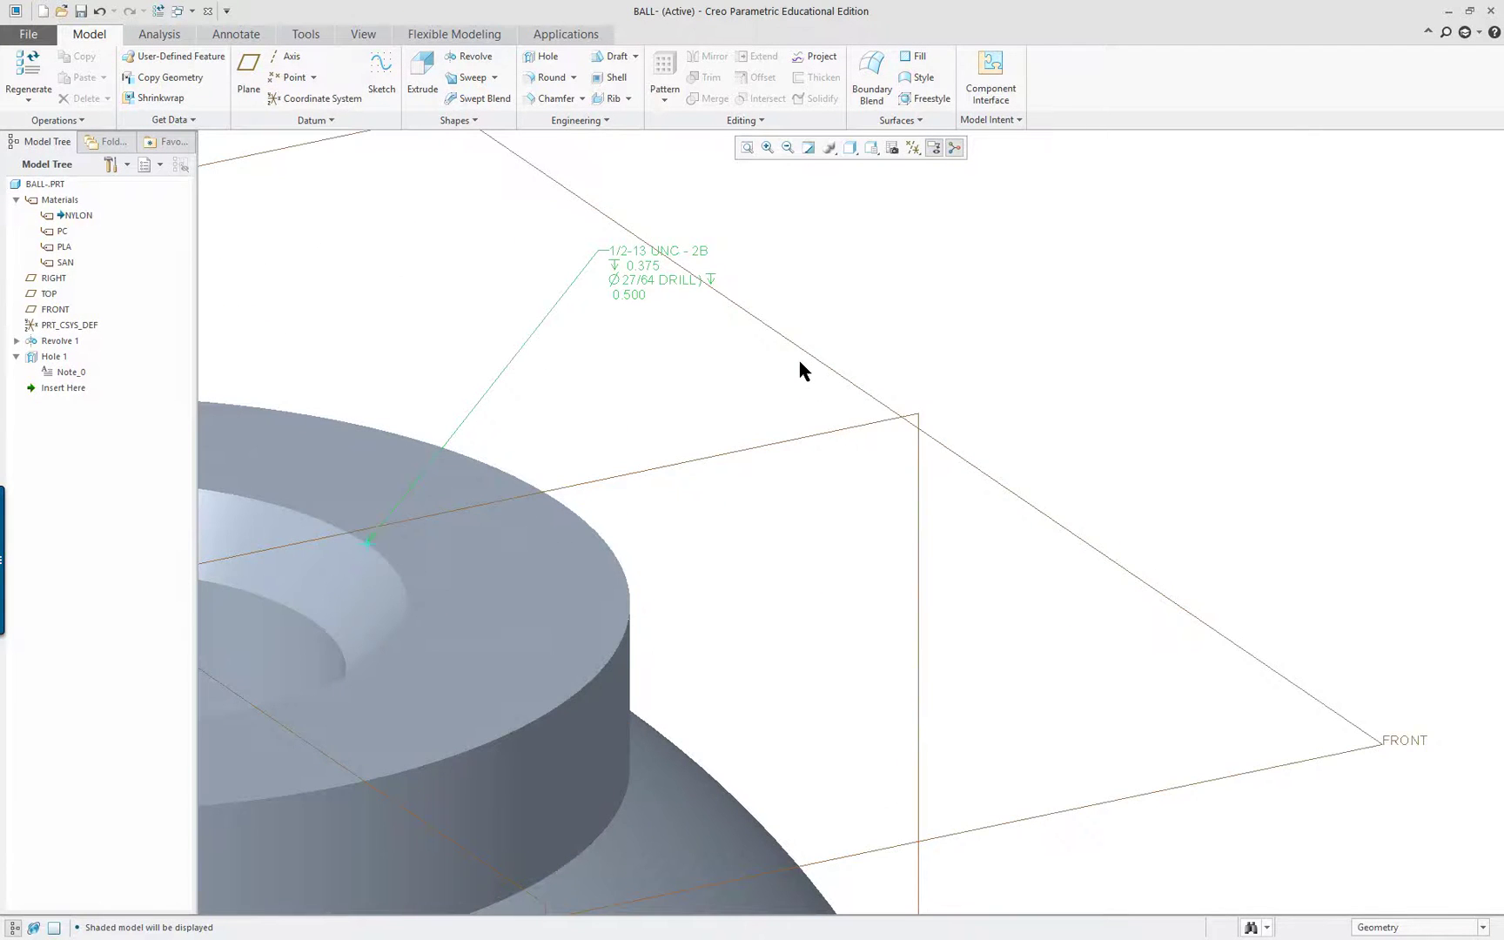
{"action": "scroll", "coordinate": [798, 361], "scroll_direction": "up", "scroll_amount": 3}
{"action": "scroll", "coordinate": [775, 322], "scroll_direction": "down", "scroll_amount": 4}
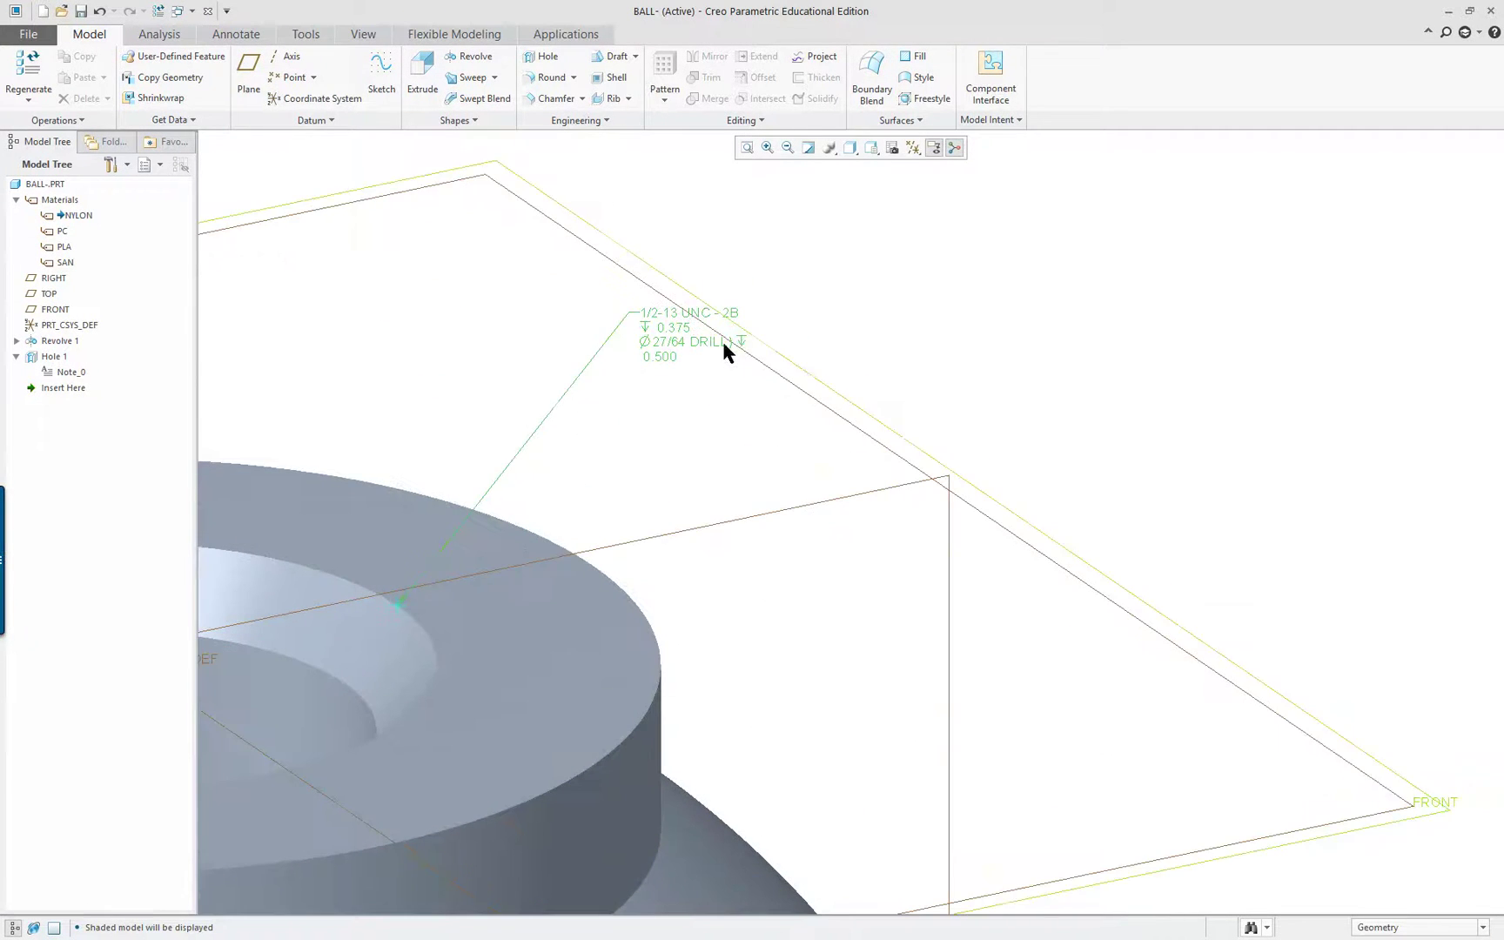
{"action": "scroll", "coordinate": [714, 342], "scroll_direction": "down", "scroll_amount": 2}
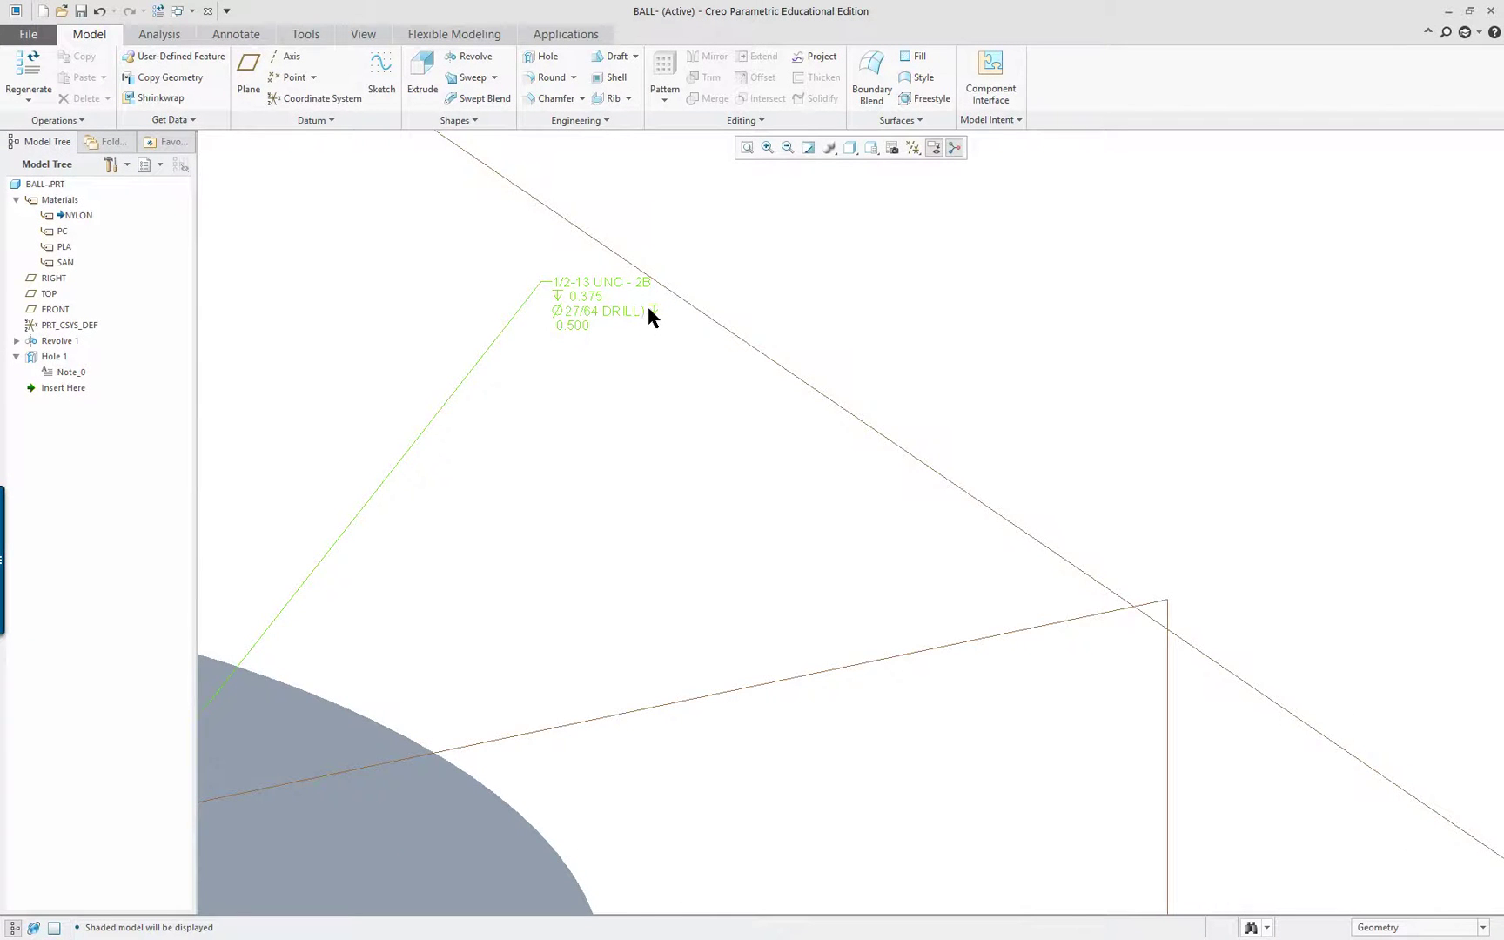
{"action": "scroll", "coordinate": [679, 357], "scroll_direction": "down", "scroll_amount": 1}
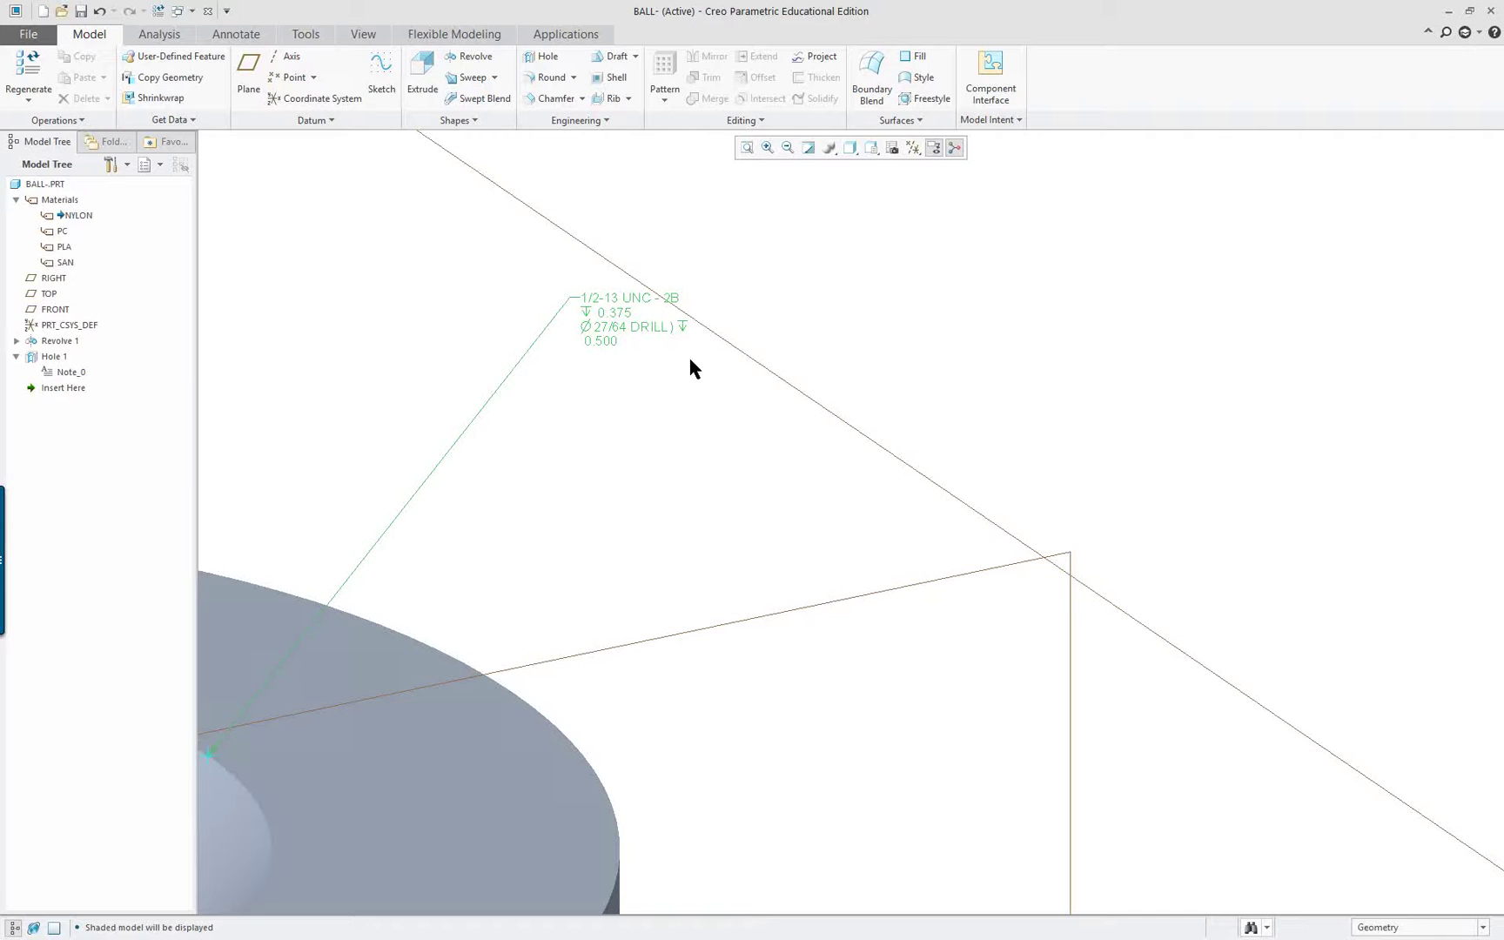
- Turn off annotation display and refit the whole ball in the view
{"action": "left_click", "coordinate": [934, 149]}
{"action": "scroll", "coordinate": [1132, 575], "scroll_direction": "up", "scroll_amount": 5}
{"action": "scroll", "coordinate": [1133, 569], "scroll_direction": "up", "scroll_amount": 3}
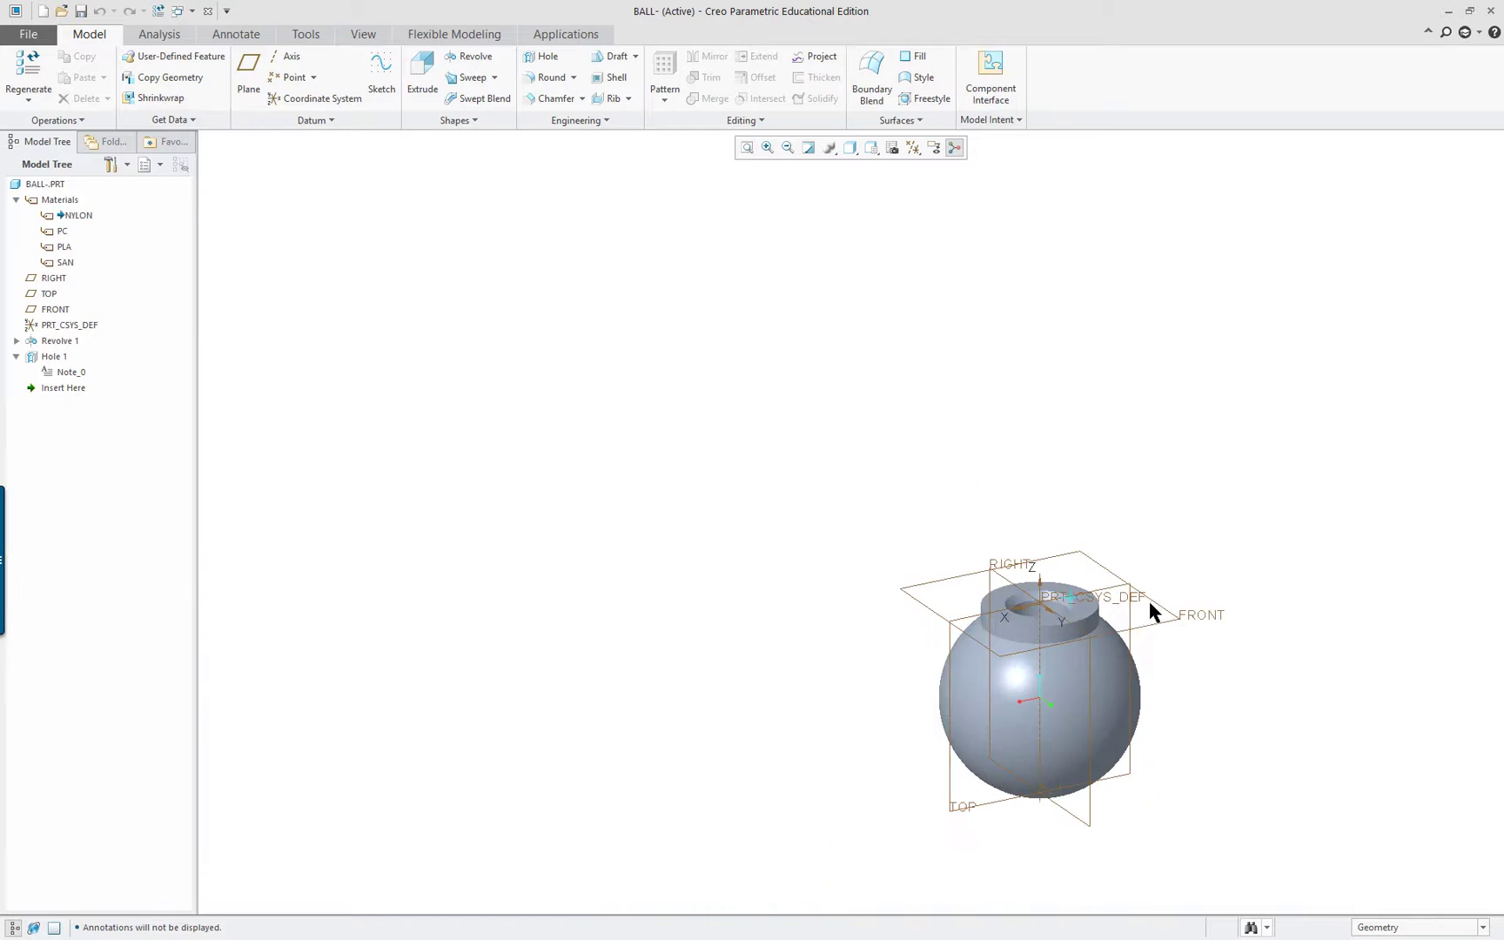
{"action": "key", "text": "ctrl+d"}
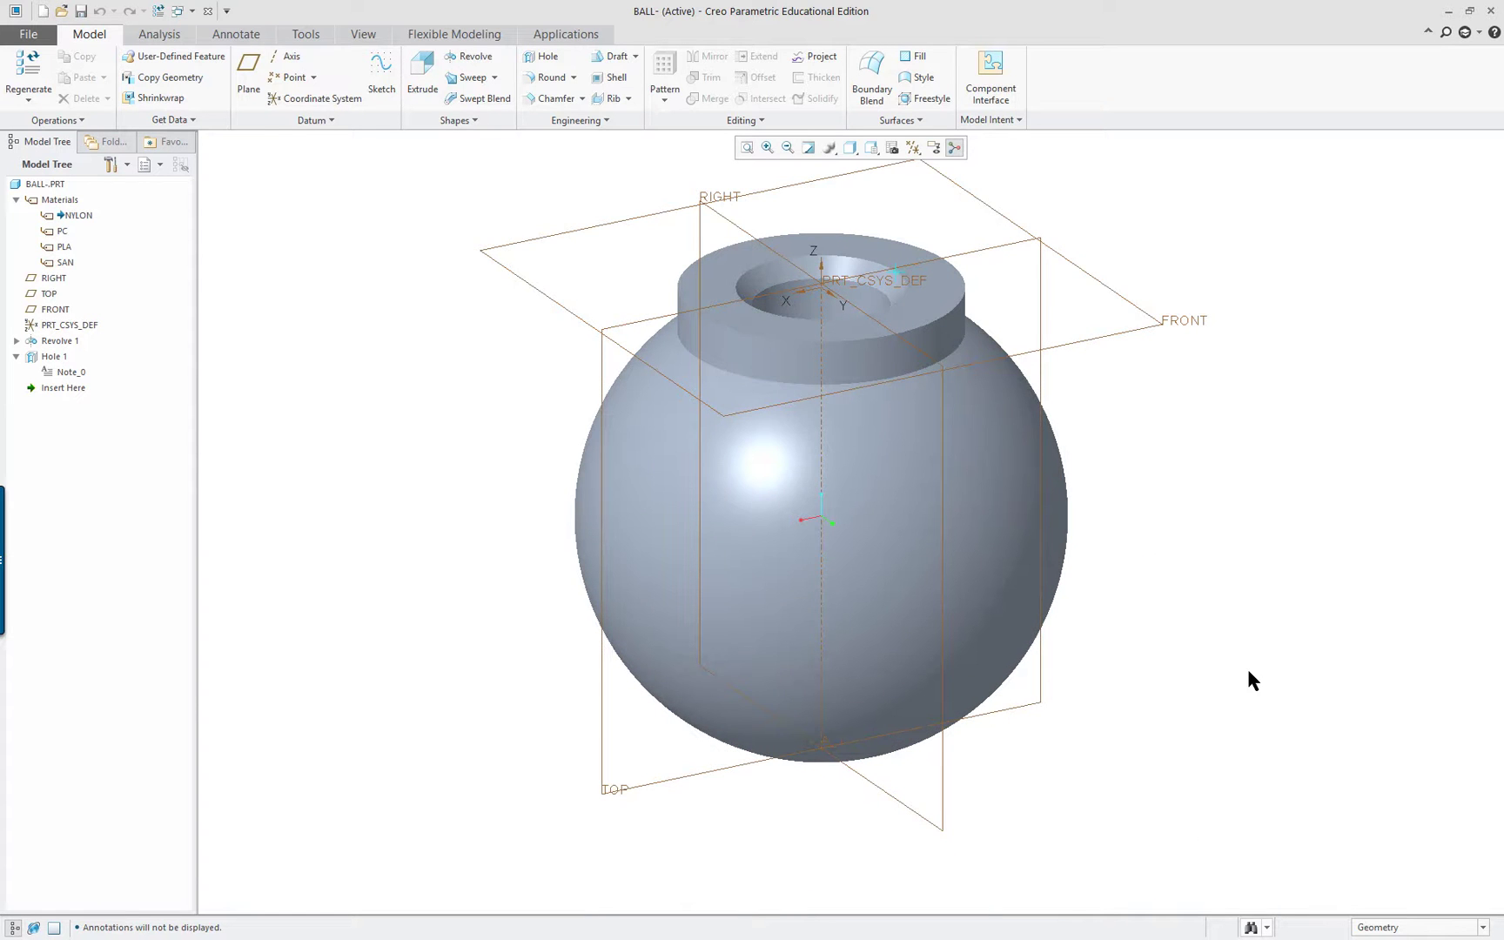
- Select the sphere surface together with the neck's outer cylindrical surface
{"action": "scroll", "coordinate": [1246, 663], "scroll_direction": "up", "scroll_amount": 1}
{"action": "scroll", "coordinate": [1254, 526], "scroll_direction": "down", "scroll_amount": 3}
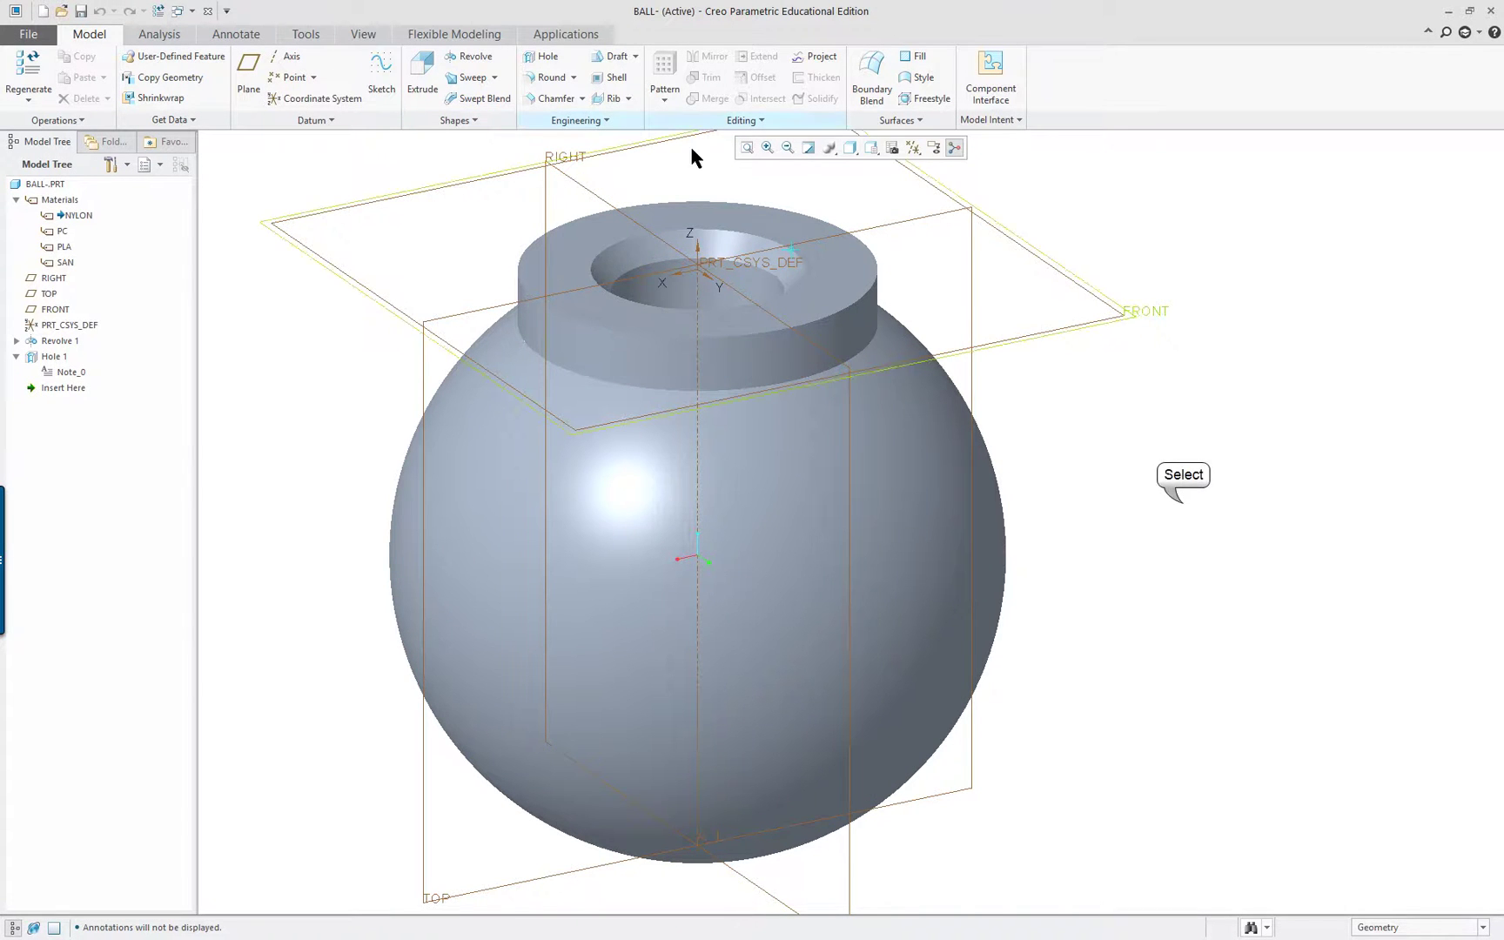
{"action": "left_click", "coordinate": [915, 424]}
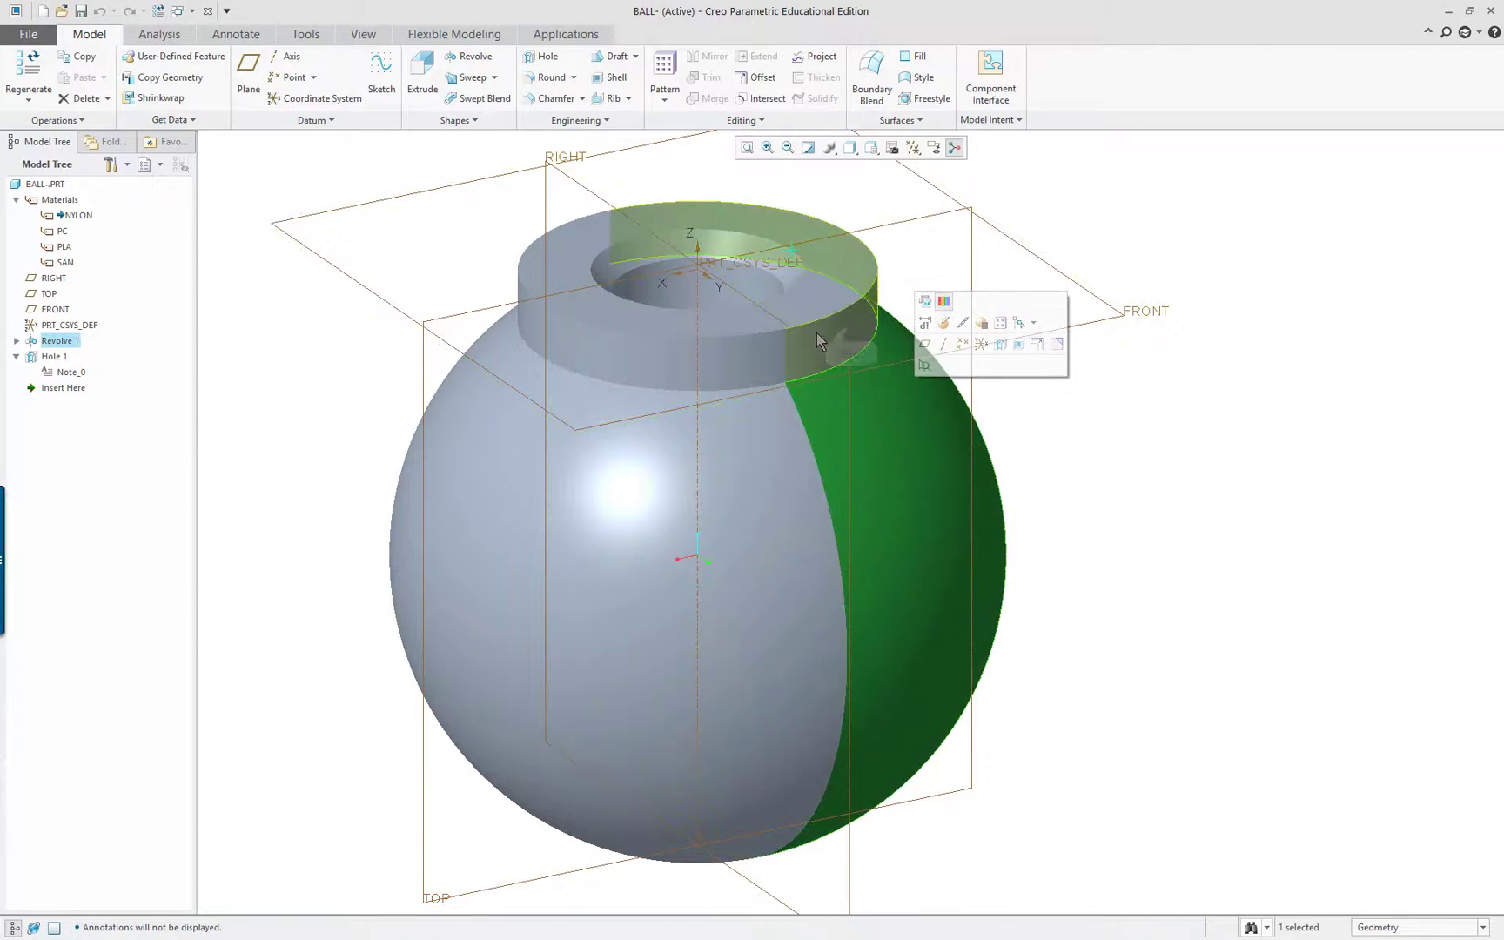
{"action": "left_click", "coordinate": [851, 332], "text": "ctrl"}
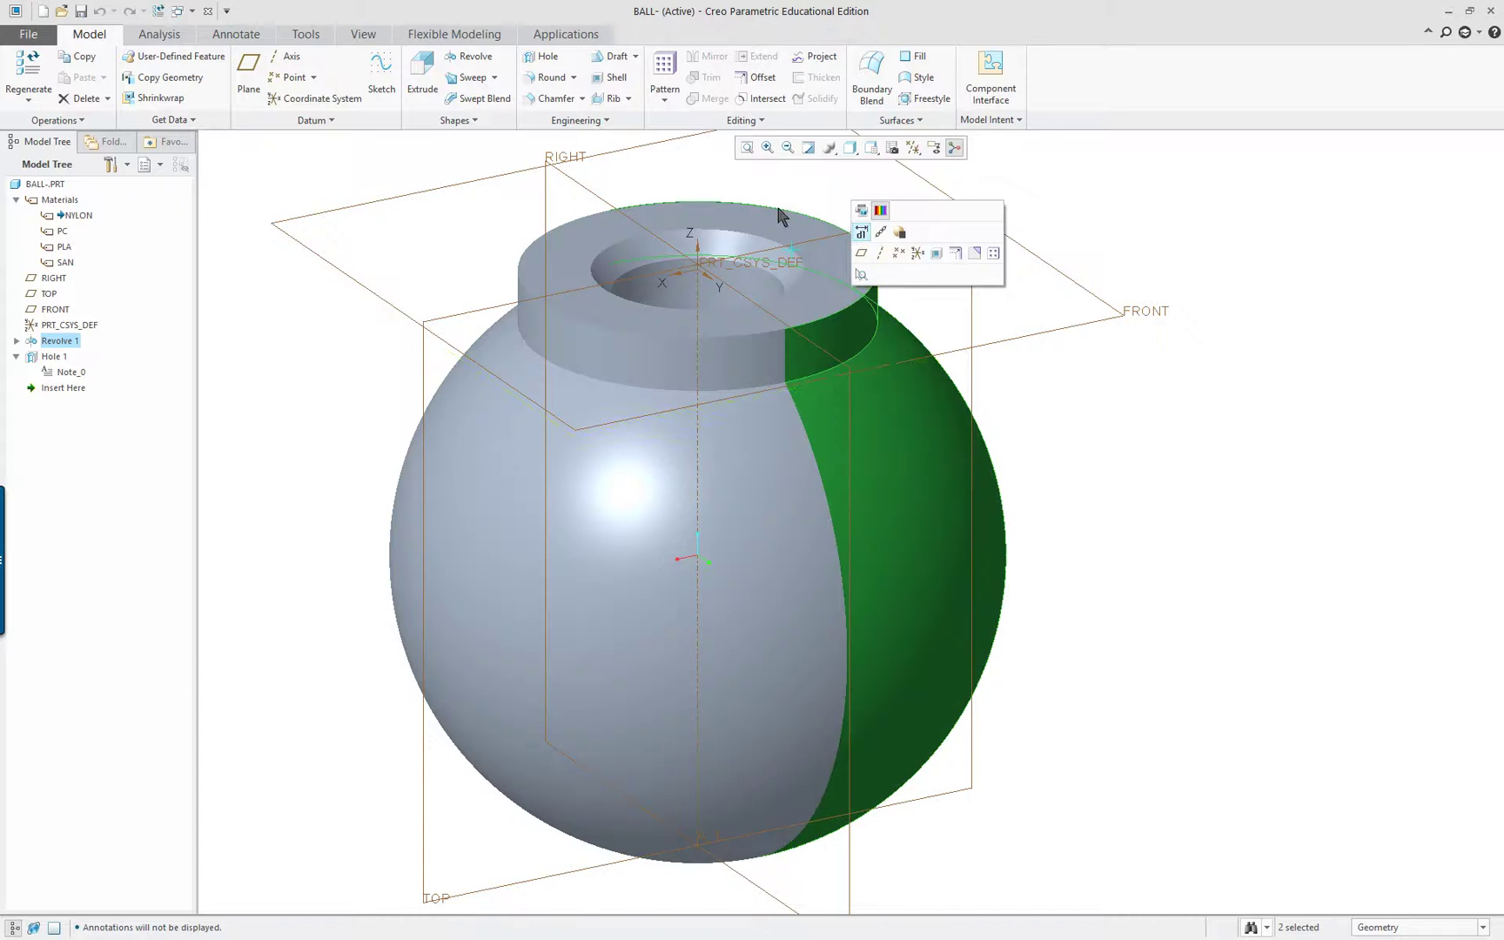
- Create Round 1 with a 0.063 radius on the neck-to-sphere edge
{"action": "left_click", "coordinate": [548, 79]}
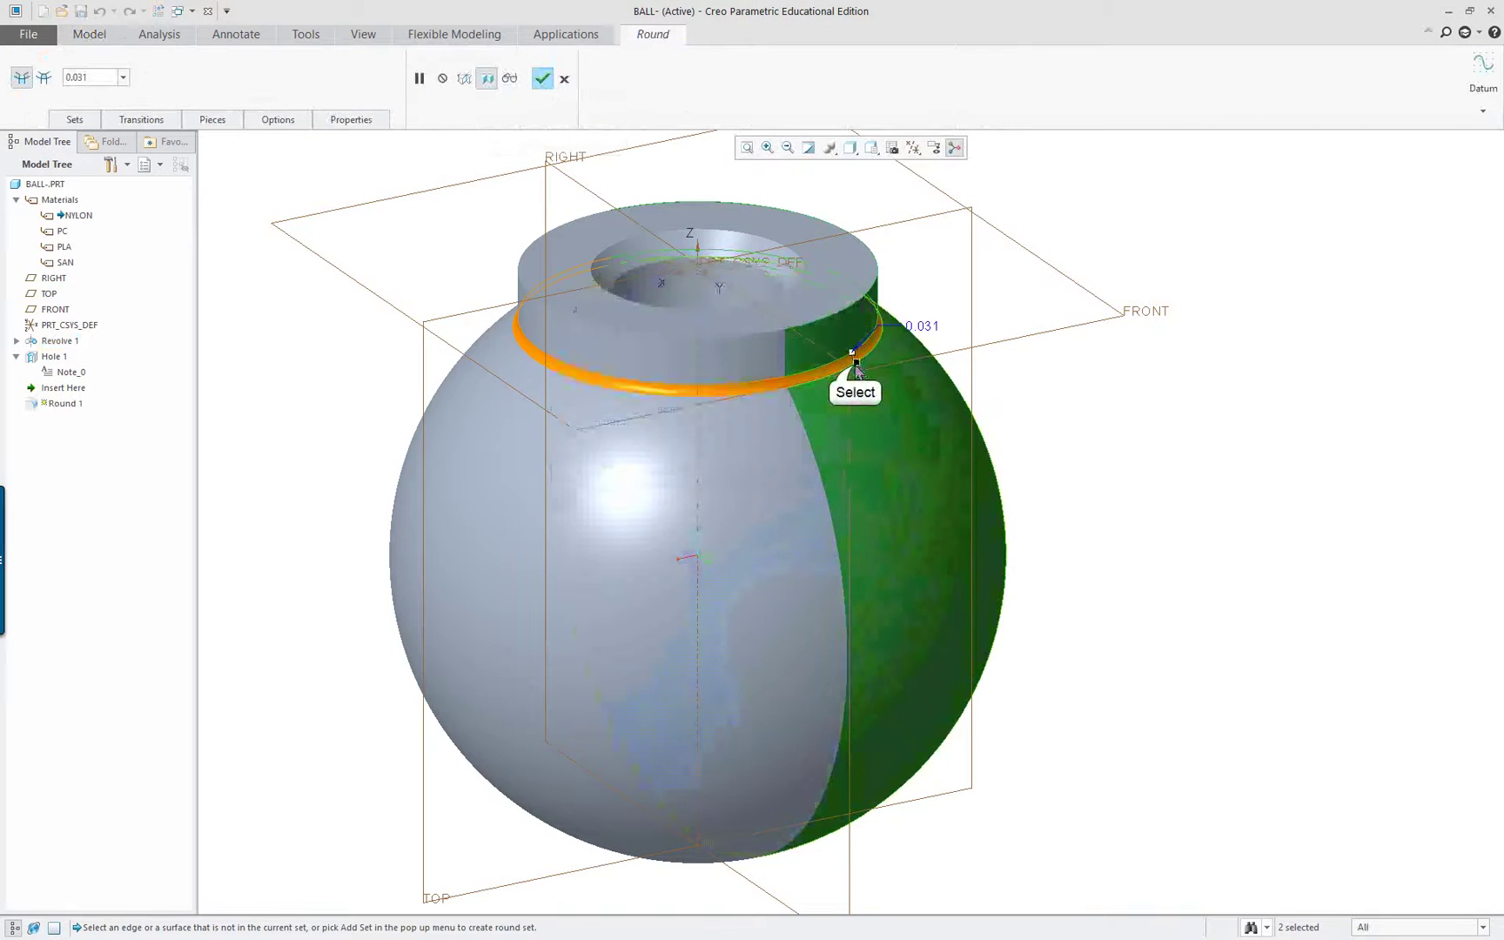
{"action": "left_click_drag", "start_coordinate": [857, 362], "coordinate": [859, 377]}
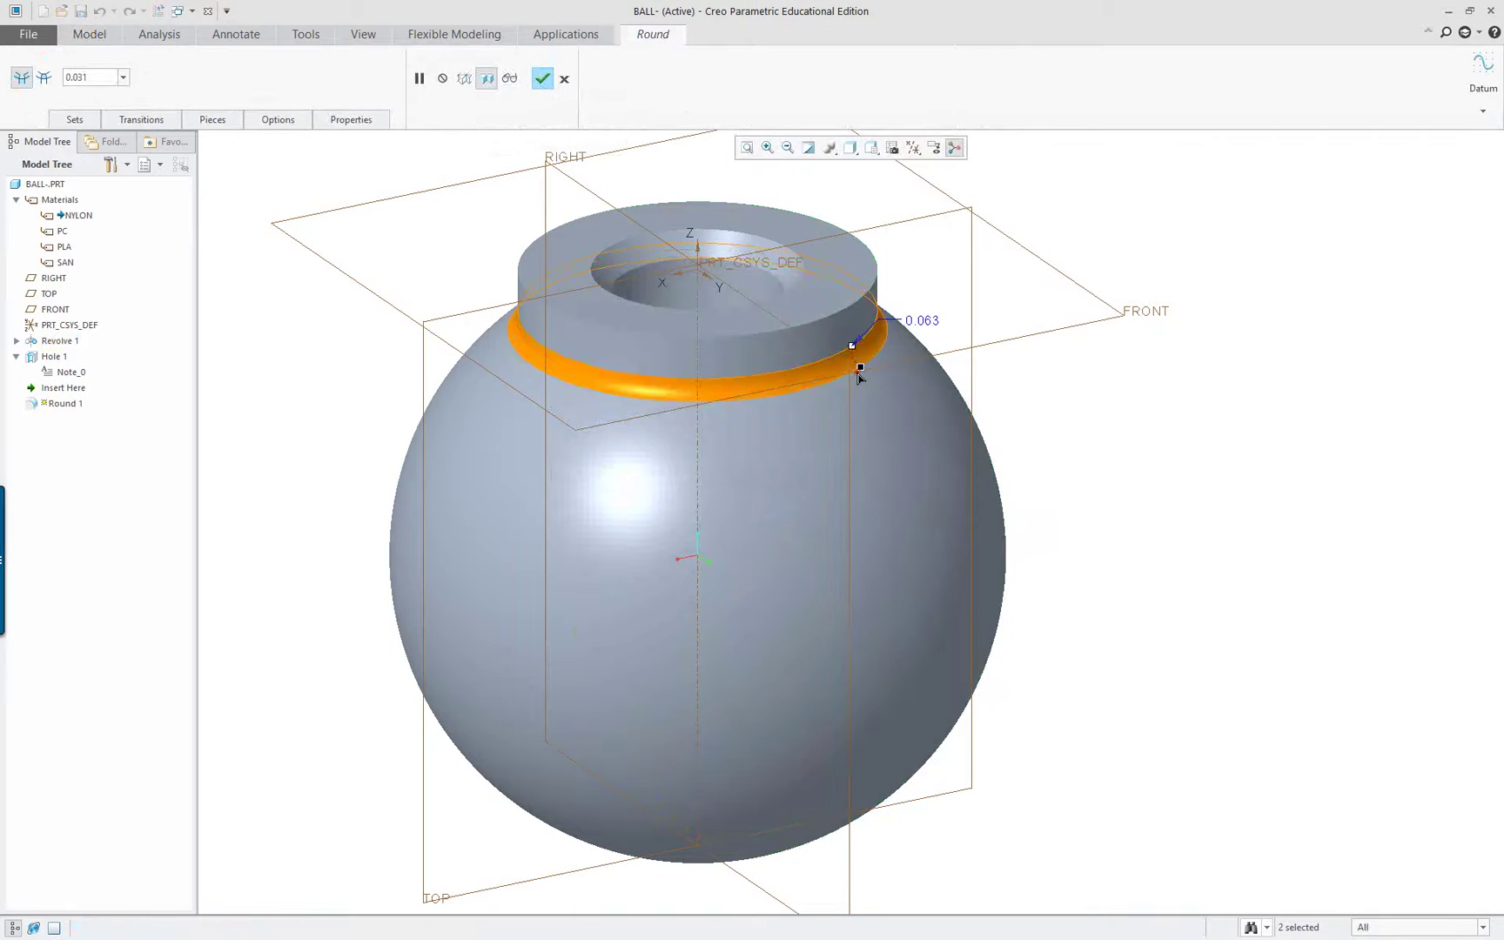
{"action": "middle_click", "coordinate": [1124, 461]}
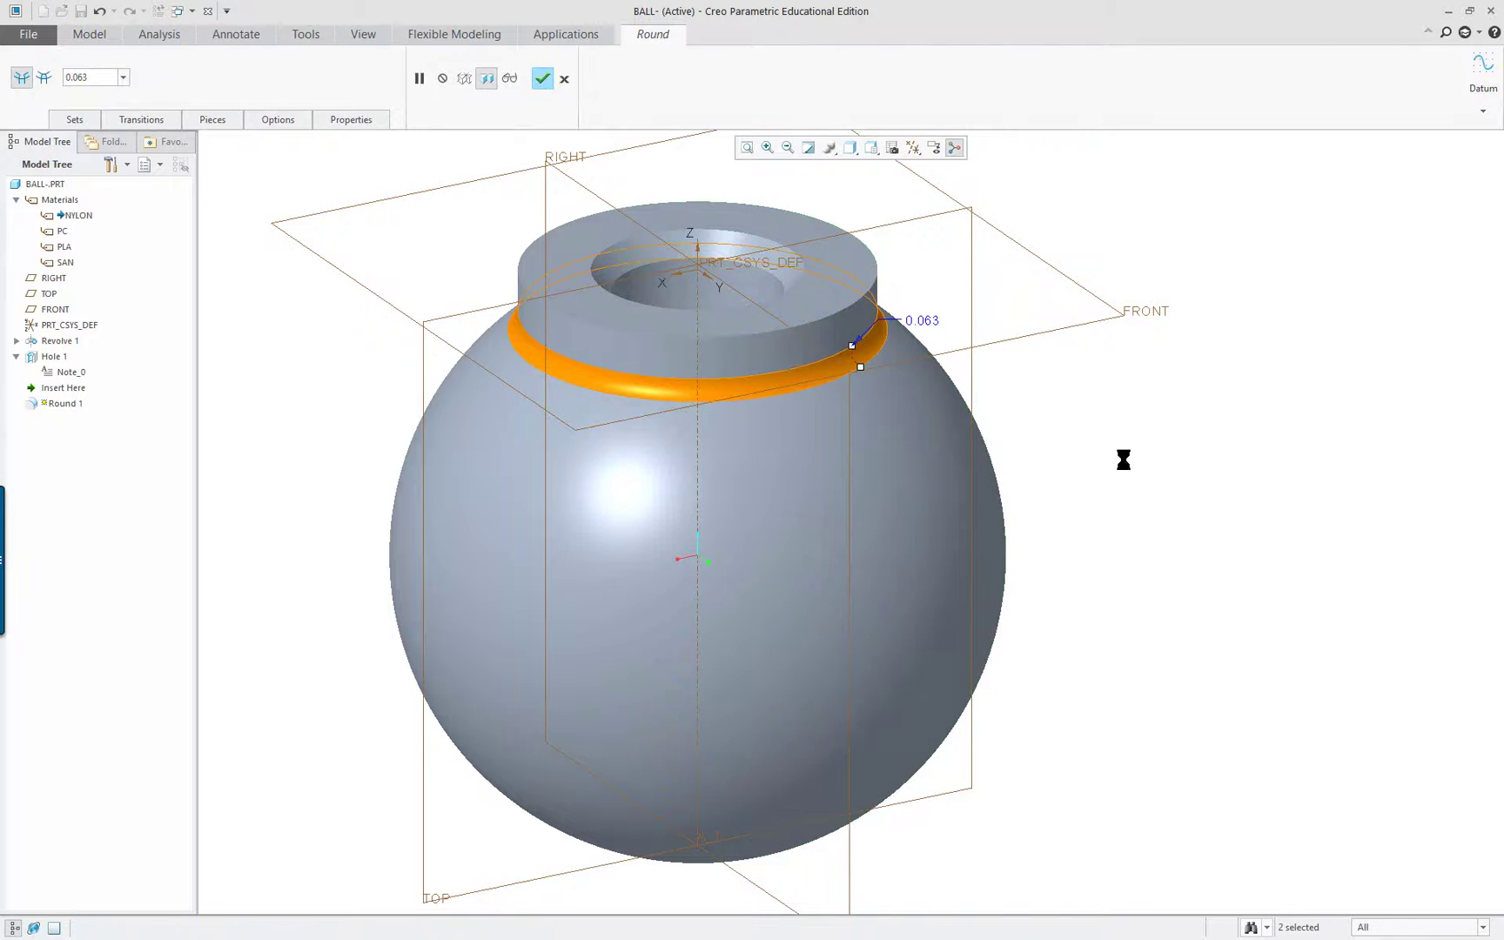
{"action": "left_click", "coordinate": [750, 358]}
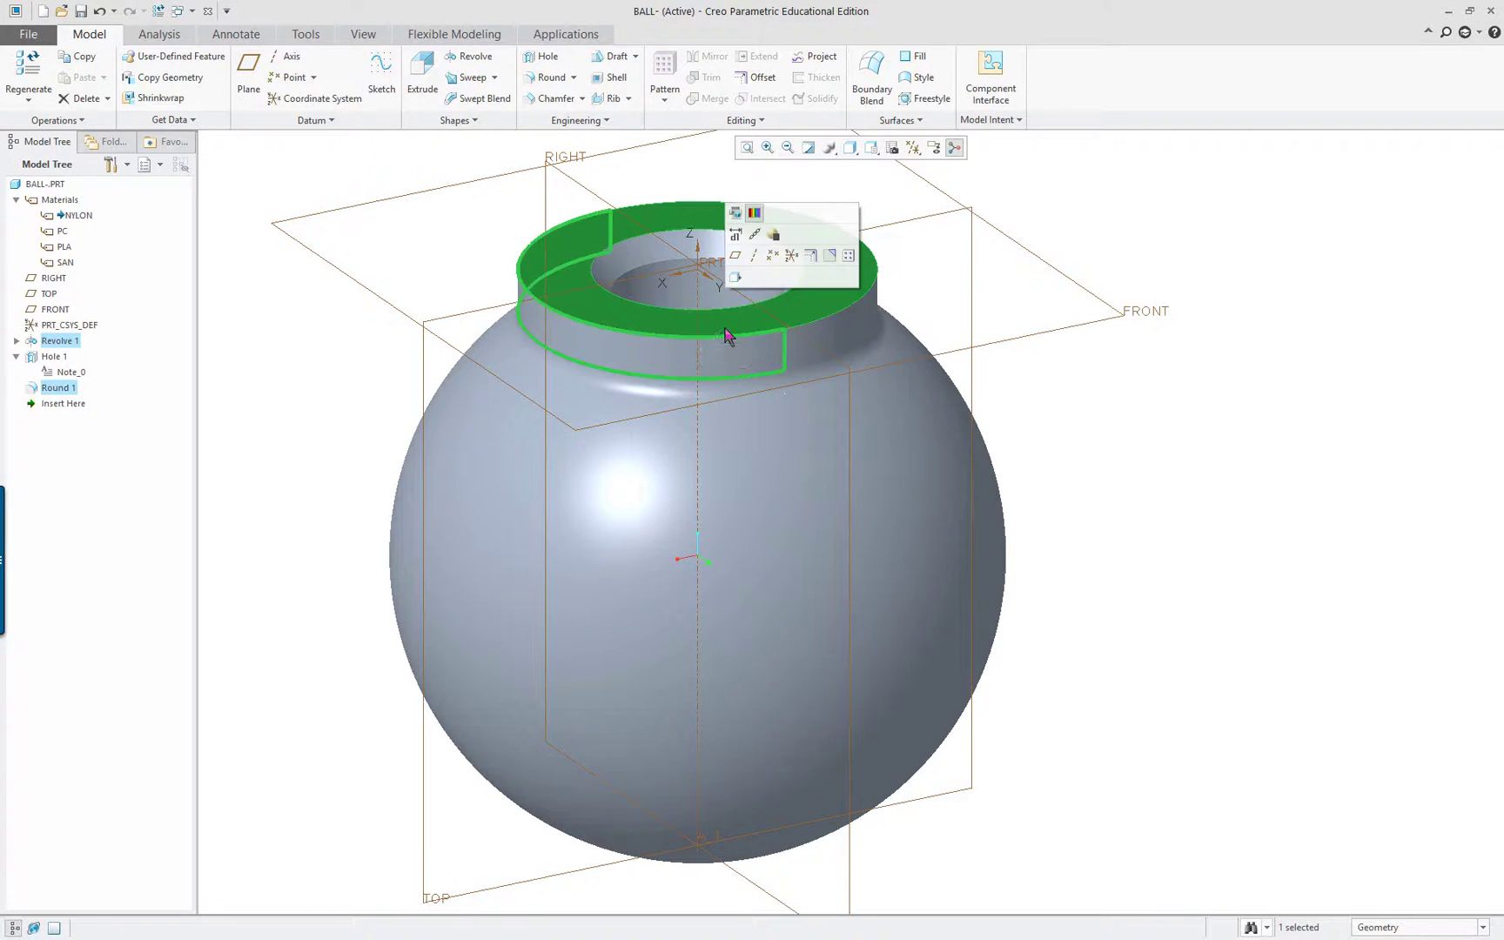
- Add a 0.031 D x D chamfer to the neck's top outer edge
{"action": "left_click", "coordinate": [707, 305]}
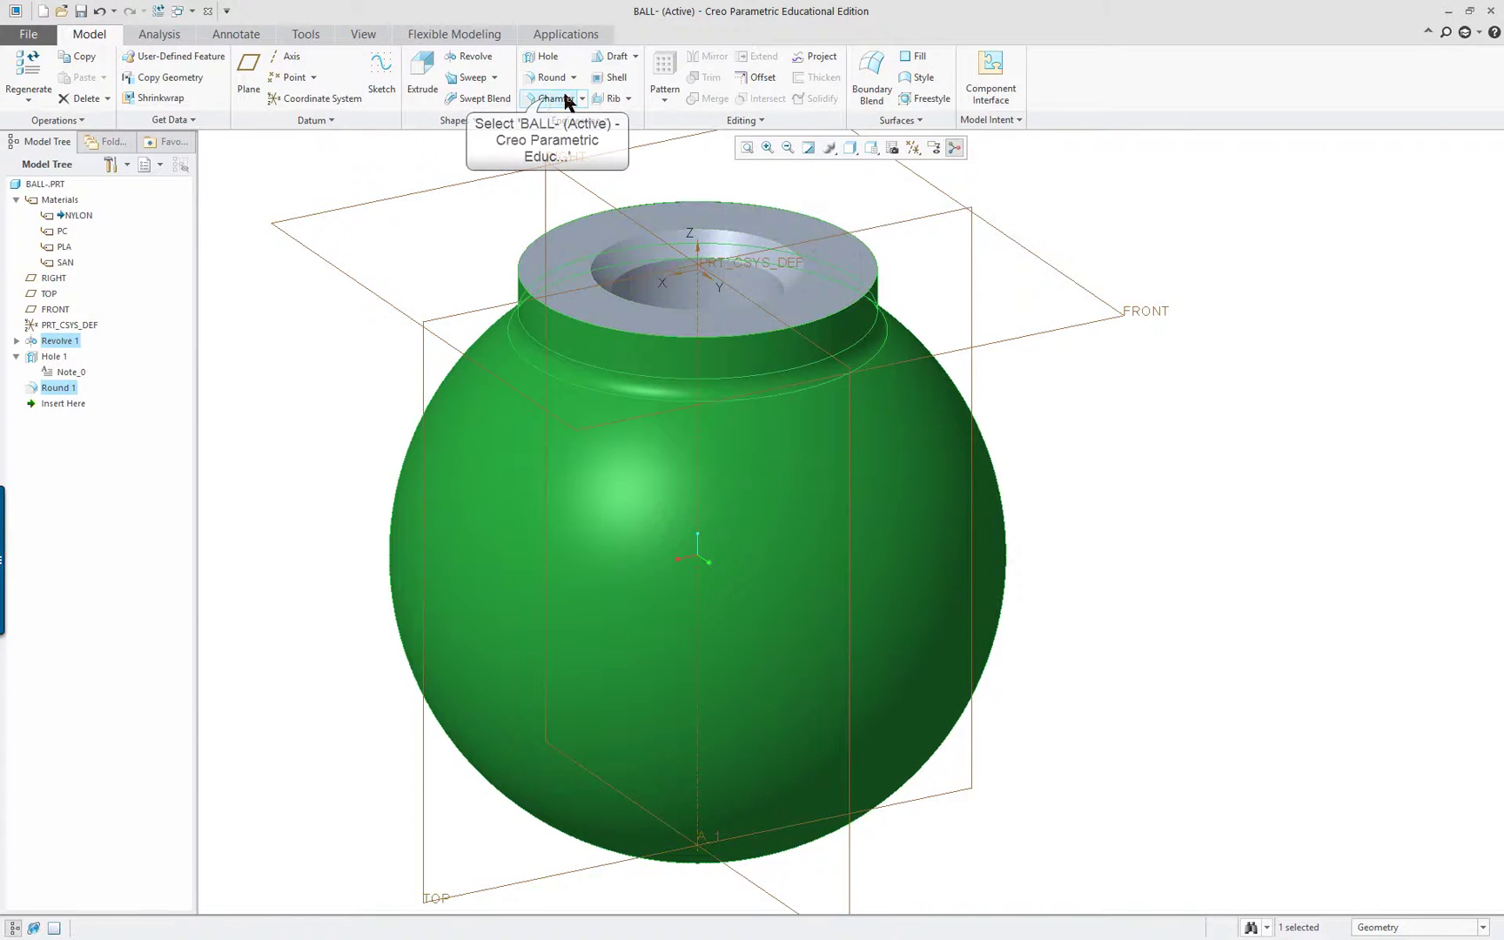
{"action": "left_click", "coordinate": [547, 100]}
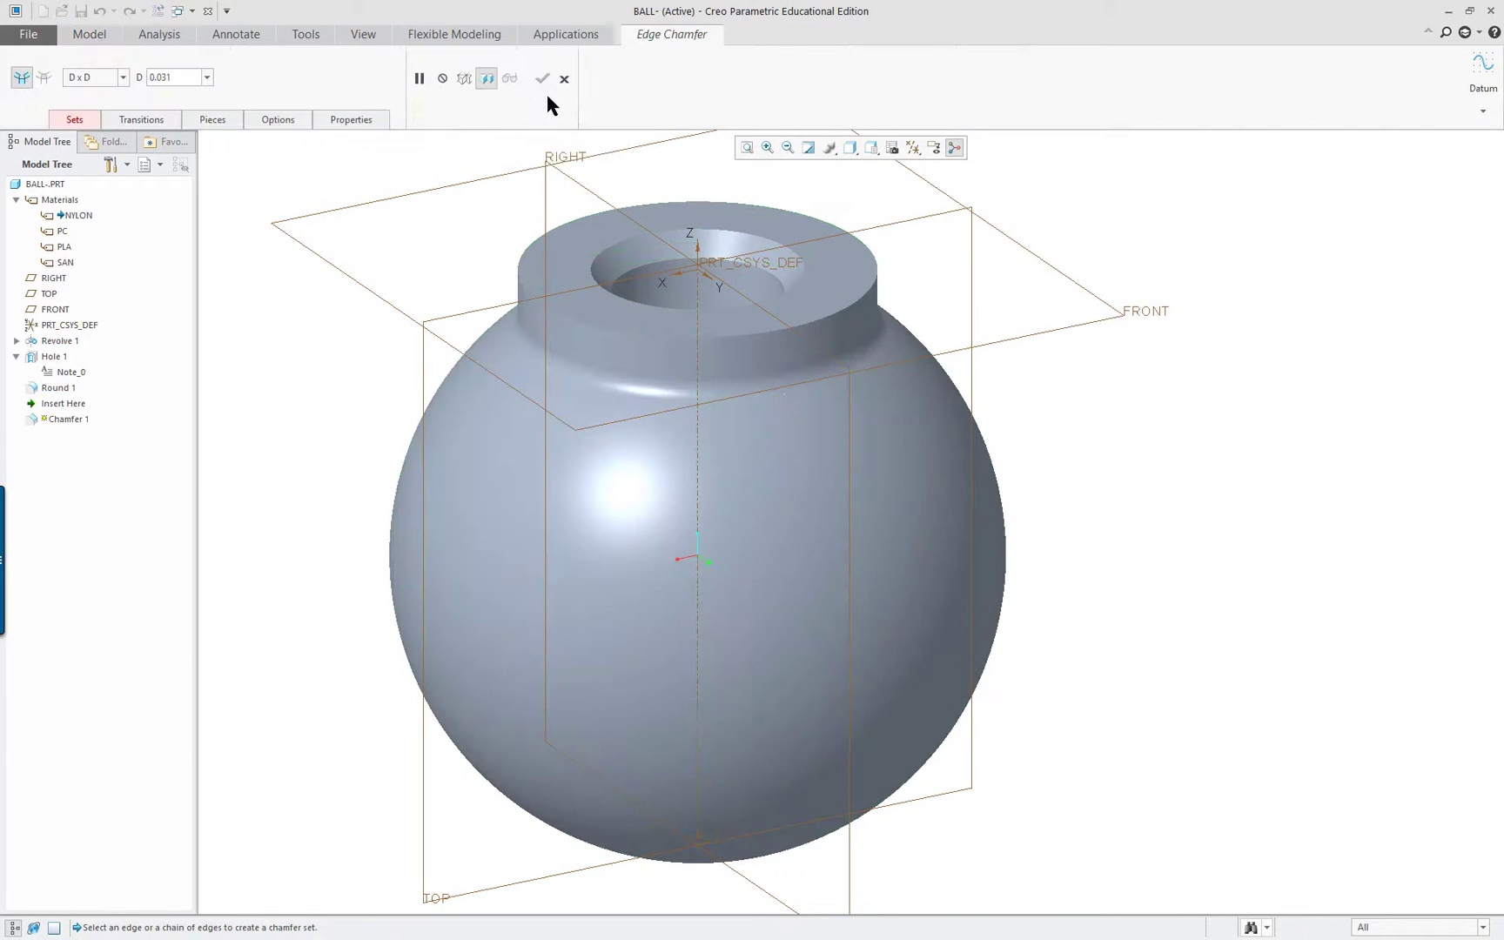
{"action": "left_click", "coordinate": [564, 79]}
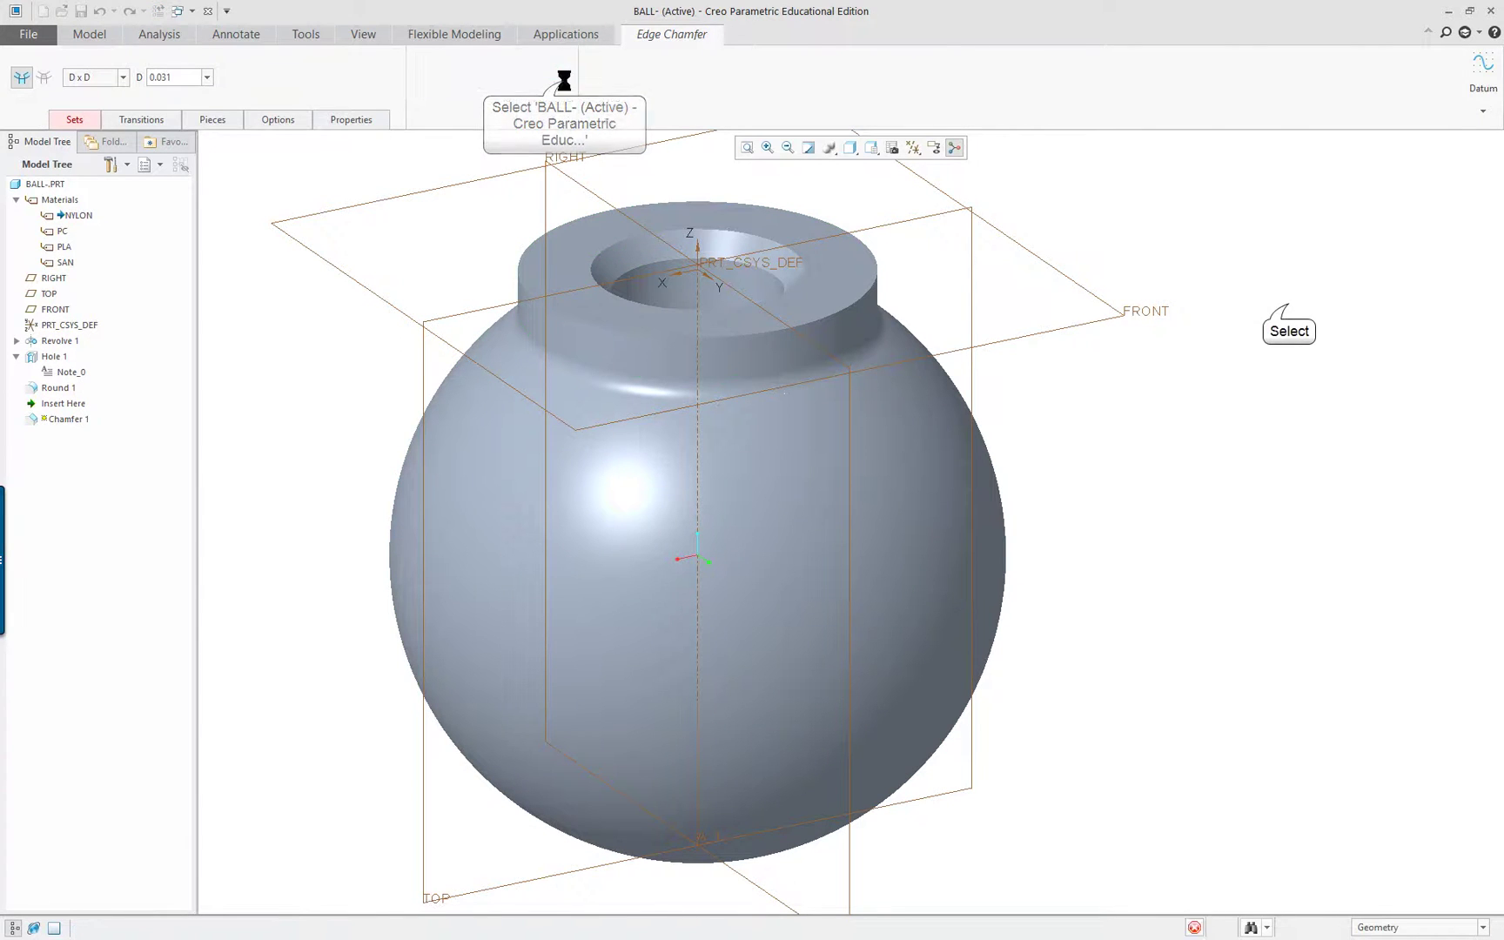
{"action": "left_click", "coordinate": [731, 373]}
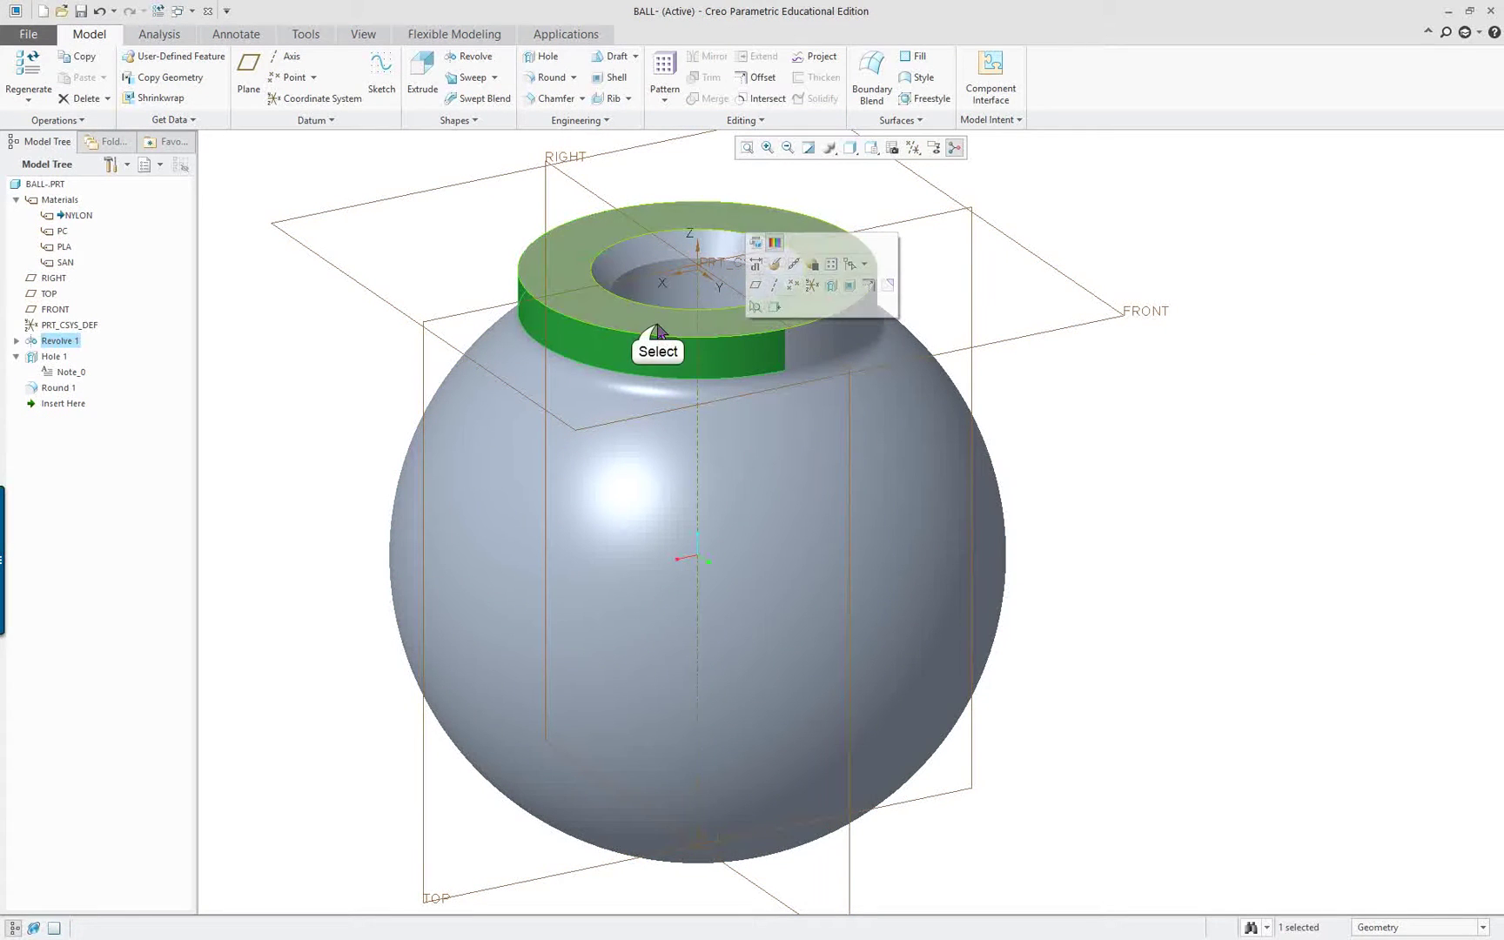
{"action": "left_click", "coordinate": [566, 280], "text": "ctrl"}
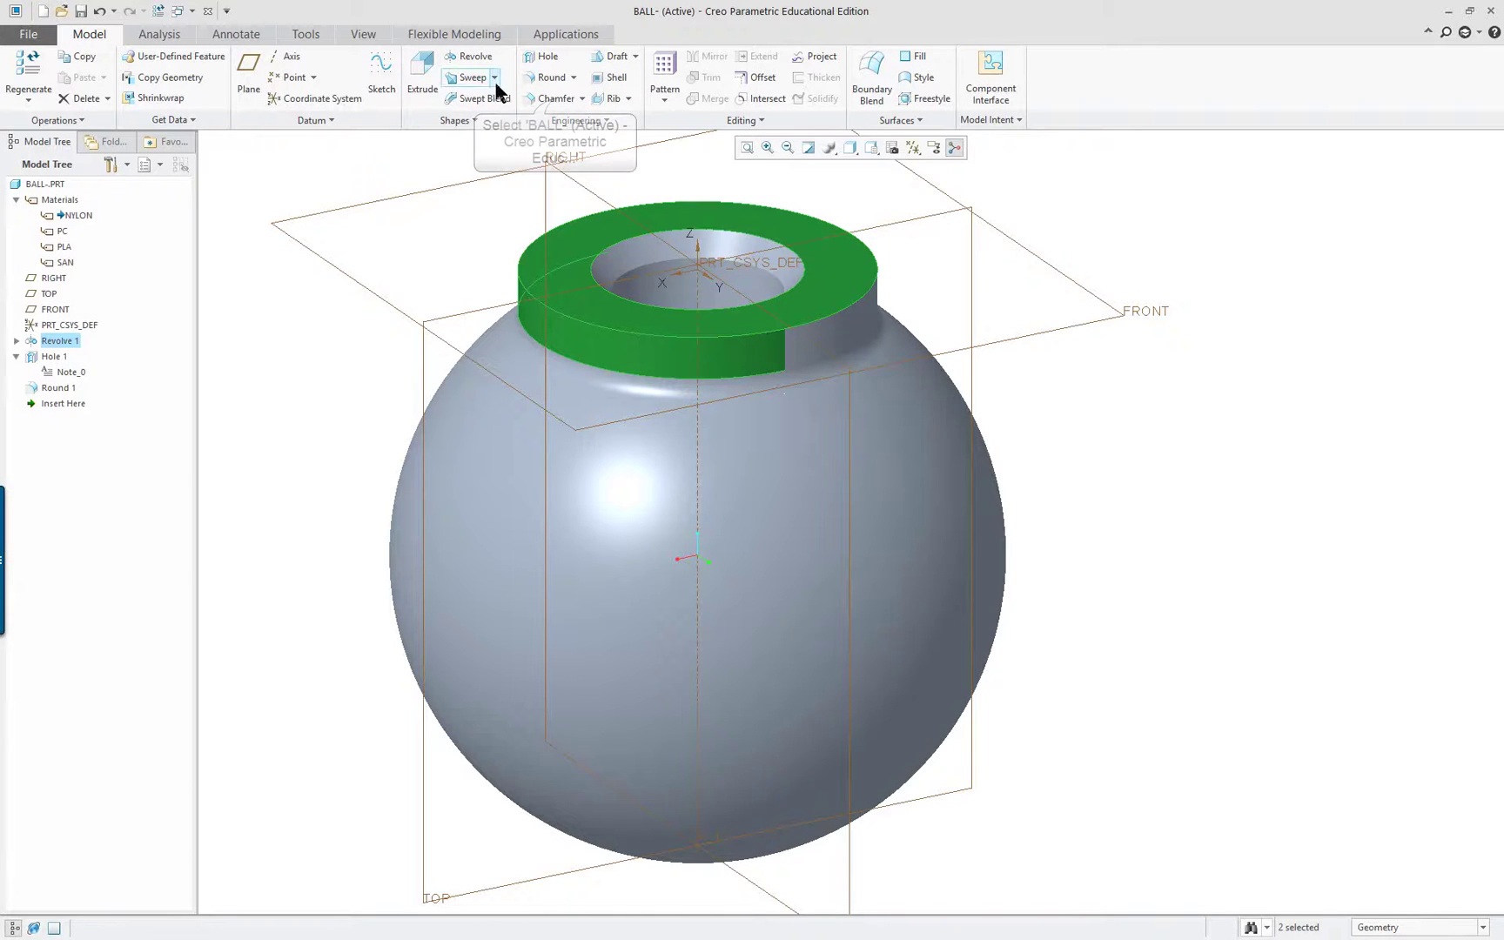
{"action": "left_click", "coordinate": [555, 100]}
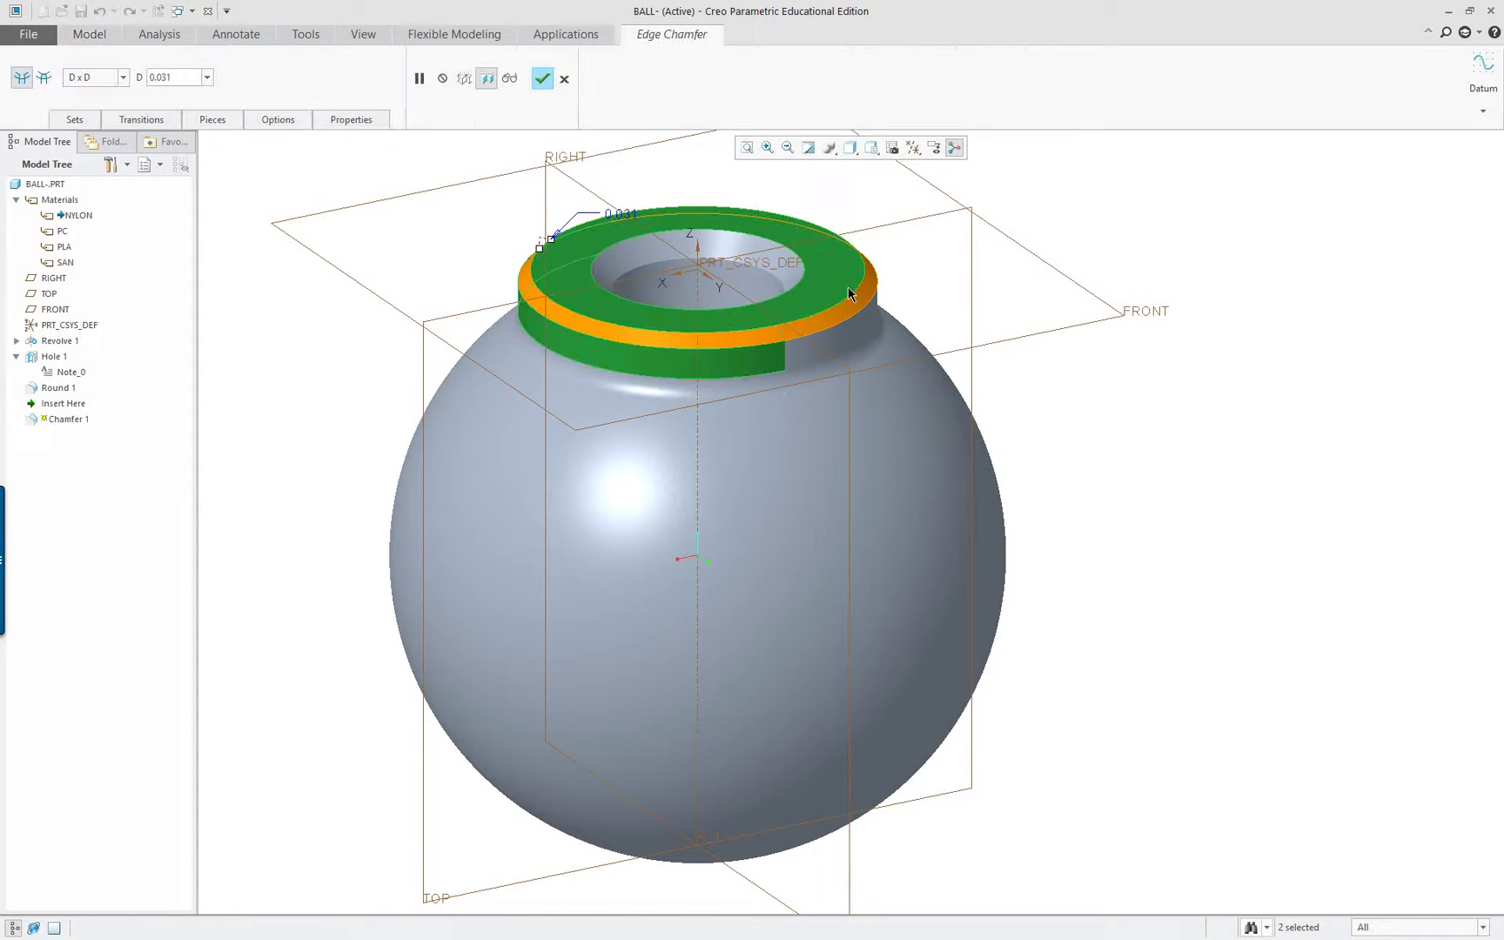
{"action": "middle_click", "coordinate": [1216, 436]}
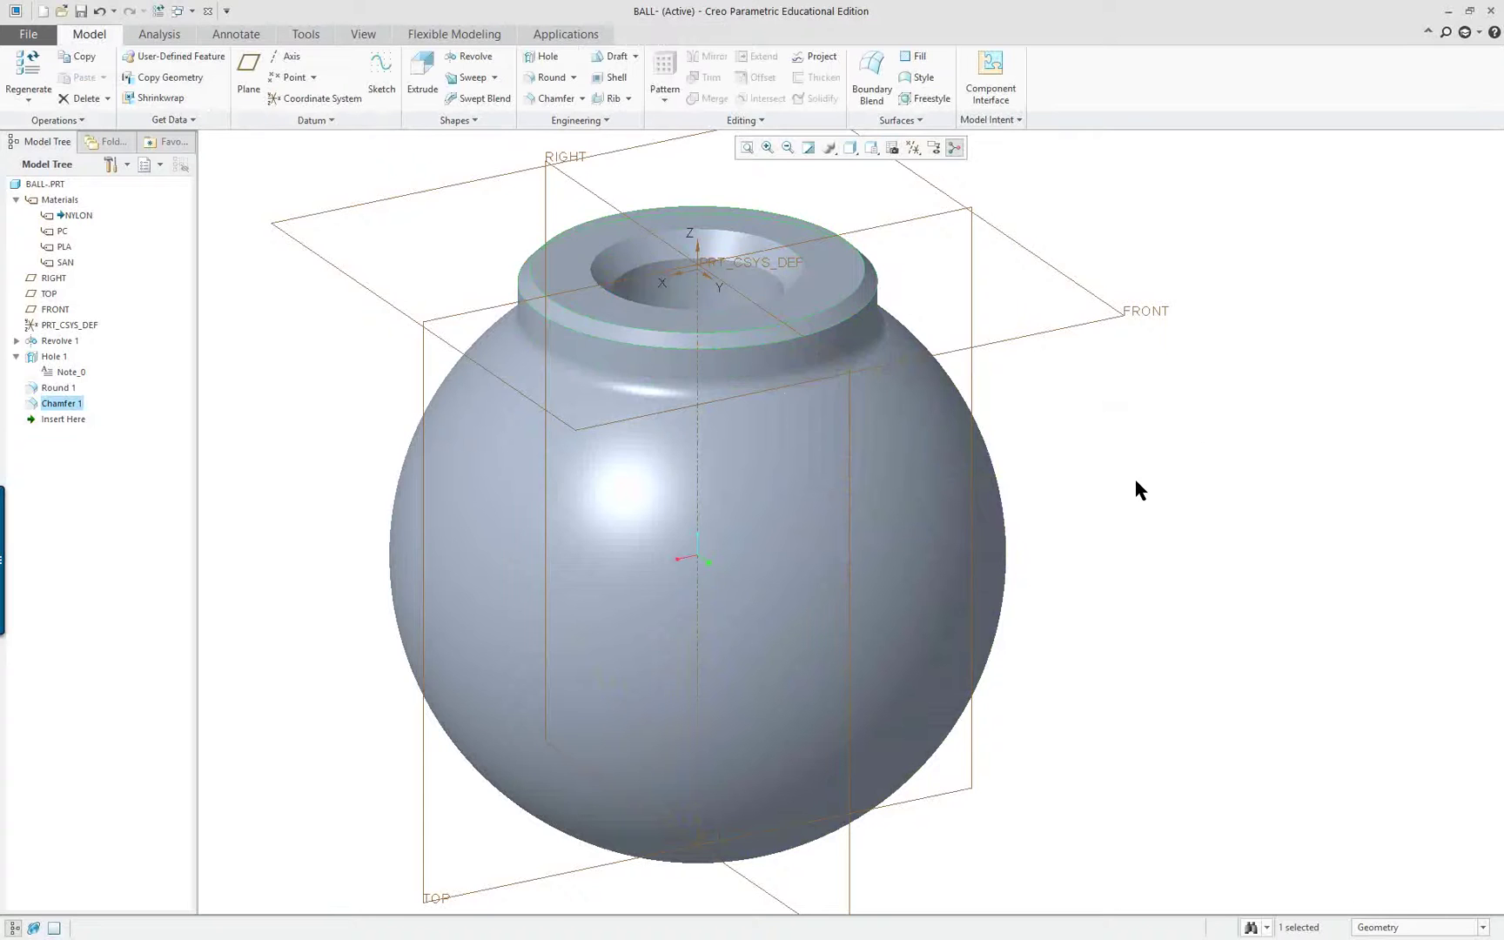
{"action": "middle_click_drag", "start_coordinate": [1134, 474], "coordinate": [1044, 571]}
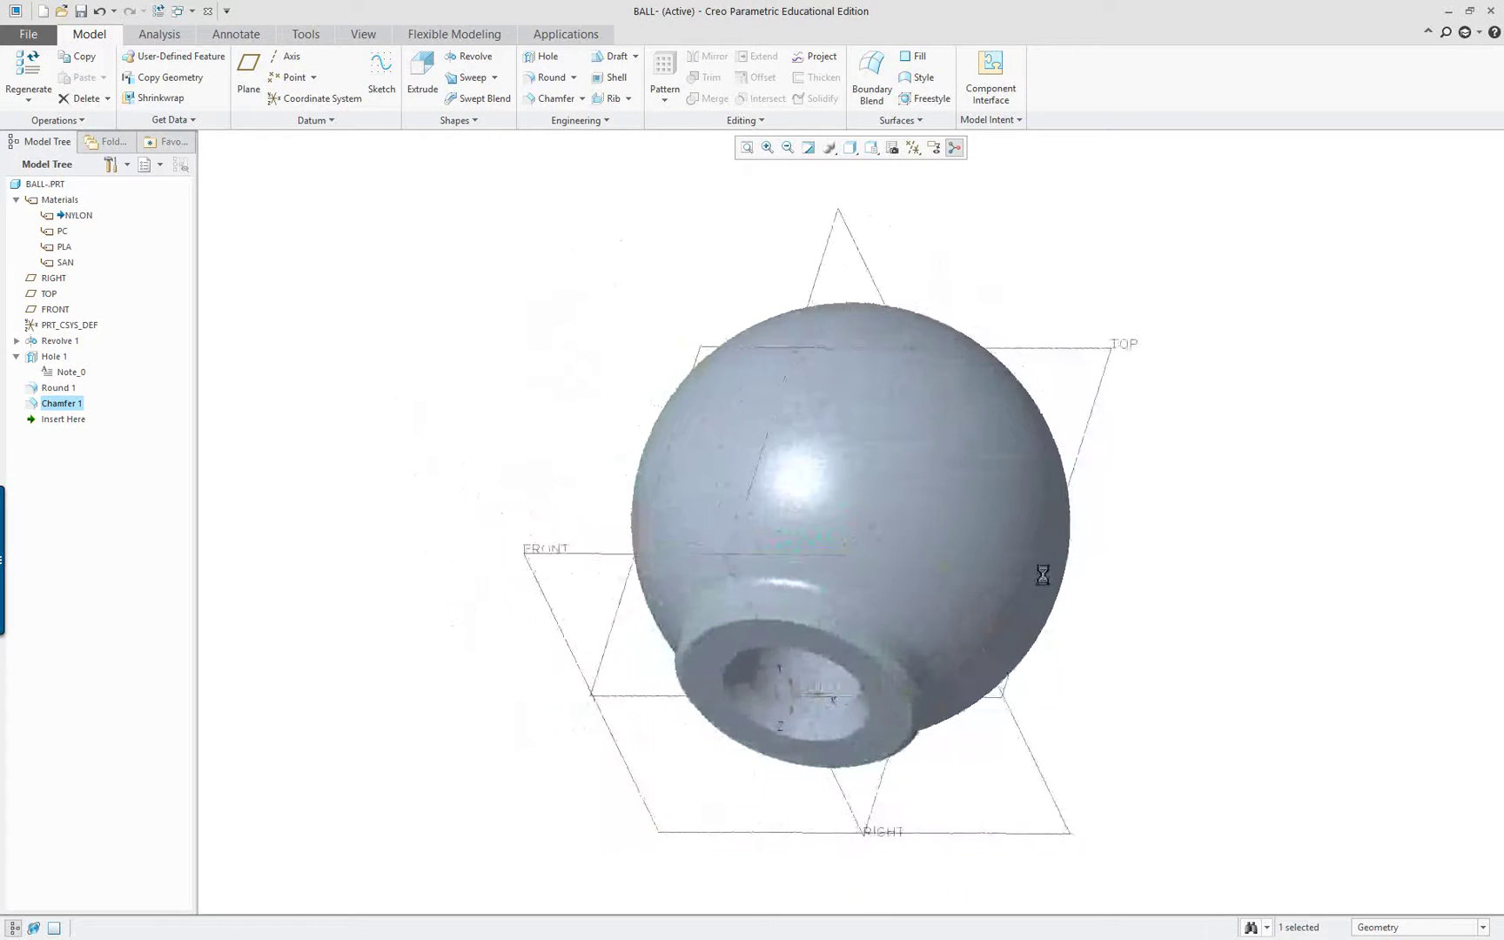
{"action": "left_click", "coordinate": [410, 580]}
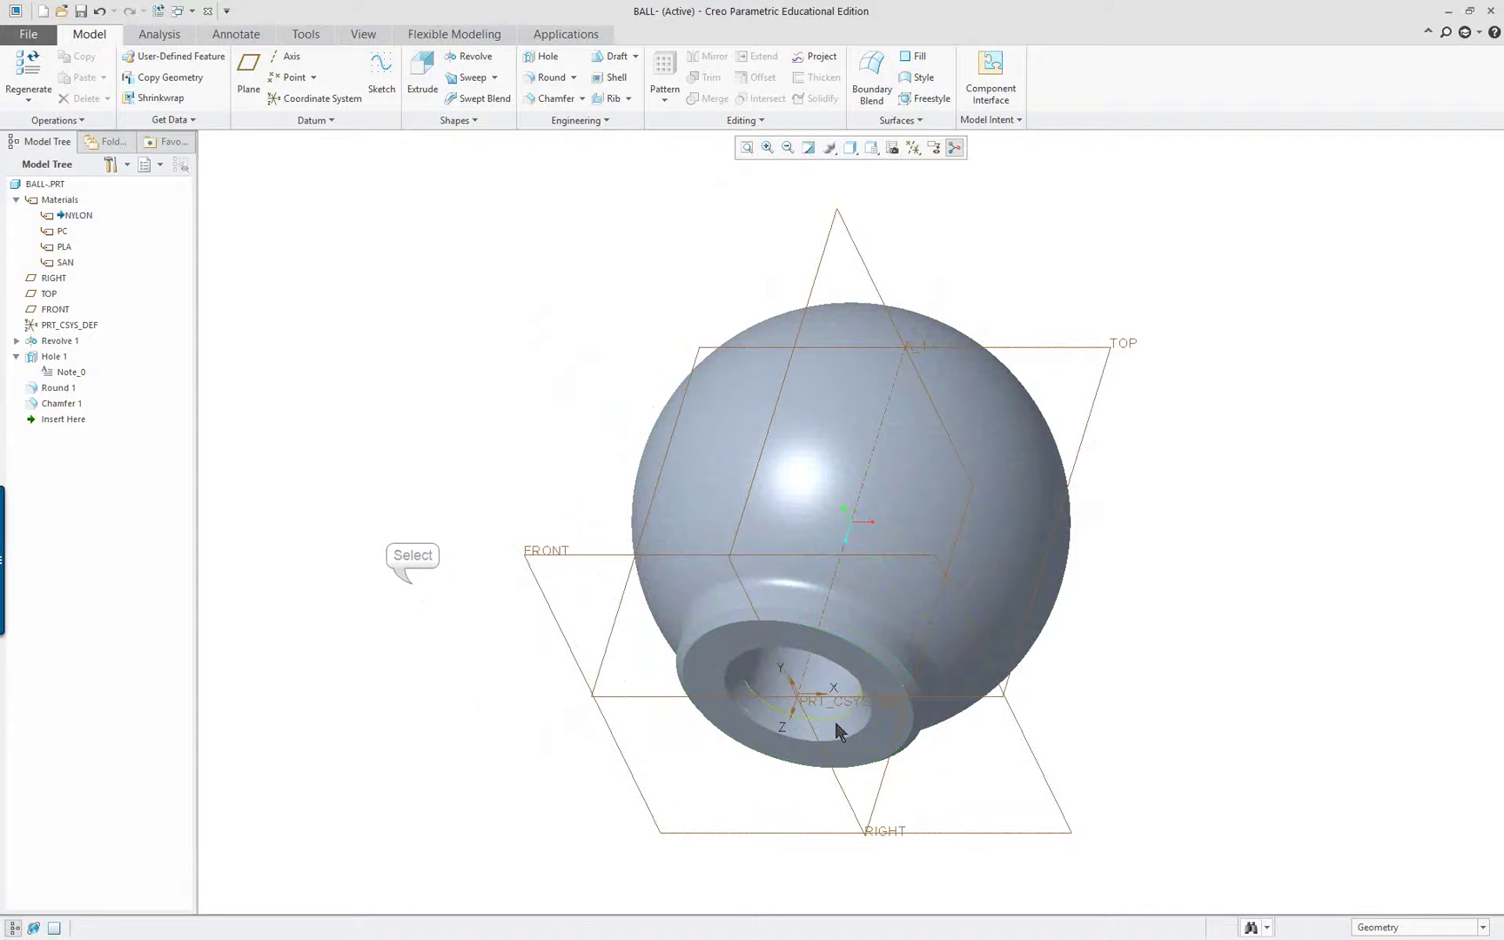
{"action": "mouse_move", "coordinate": [812, 621]}
{"action": "middle_mouse_down"}
{"action": "mouse_move", "coordinate": [886, 612]}
{"action": "mouse_move", "coordinate": [885, 588]}
{"action": "middle_mouse_up"}
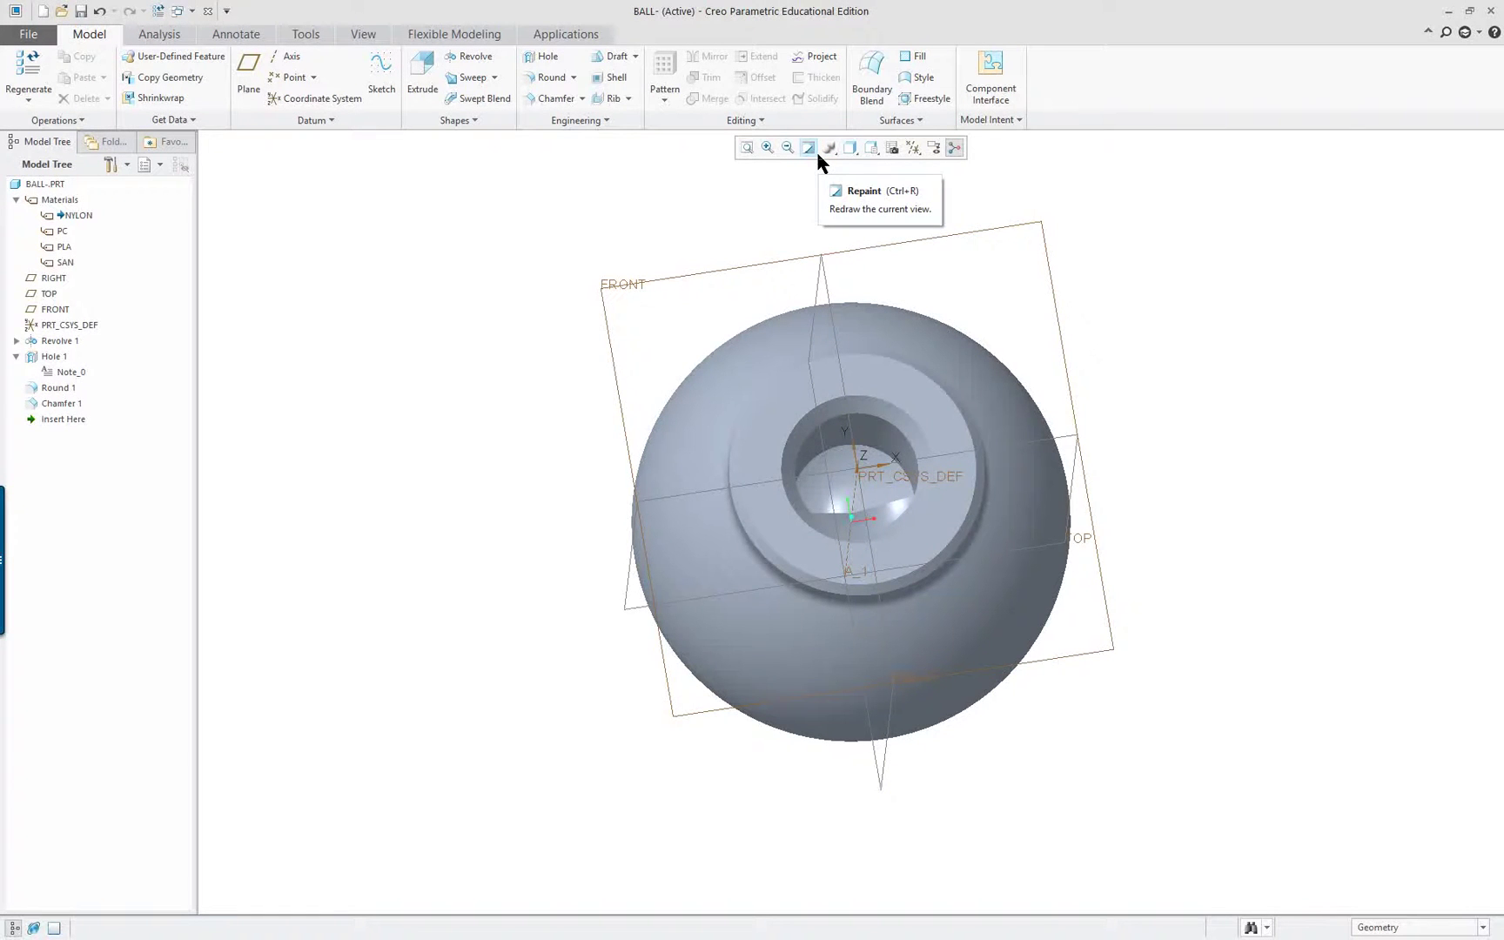
{"action": "mouse_move", "coordinate": [1034, 355]}
{"action": "middle_mouse_down"}
{"action": "mouse_move", "coordinate": [1061, 416]}
{"action": "mouse_move", "coordinate": [1023, 441]}
{"action": "mouse_move", "coordinate": [1078, 481]}
{"action": "mouse_move", "coordinate": [1128, 386]}
{"action": "mouse_move", "coordinate": [1183, 470]}
{"action": "mouse_move", "coordinate": [1243, 533]}
{"action": "mouse_move", "coordinate": [1262, 517]}
{"action": "mouse_move", "coordinate": [1280, 553]}
{"action": "mouse_move", "coordinate": [1001, 479]}
{"action": "middle_mouse_up"}
{"action": "scroll", "coordinate": [1250, 519], "scroll_direction": "down", "scroll_amount": 3}
{"action": "scroll", "coordinate": [1253, 513], "scroll_direction": "up", "scroll_amount": 5}
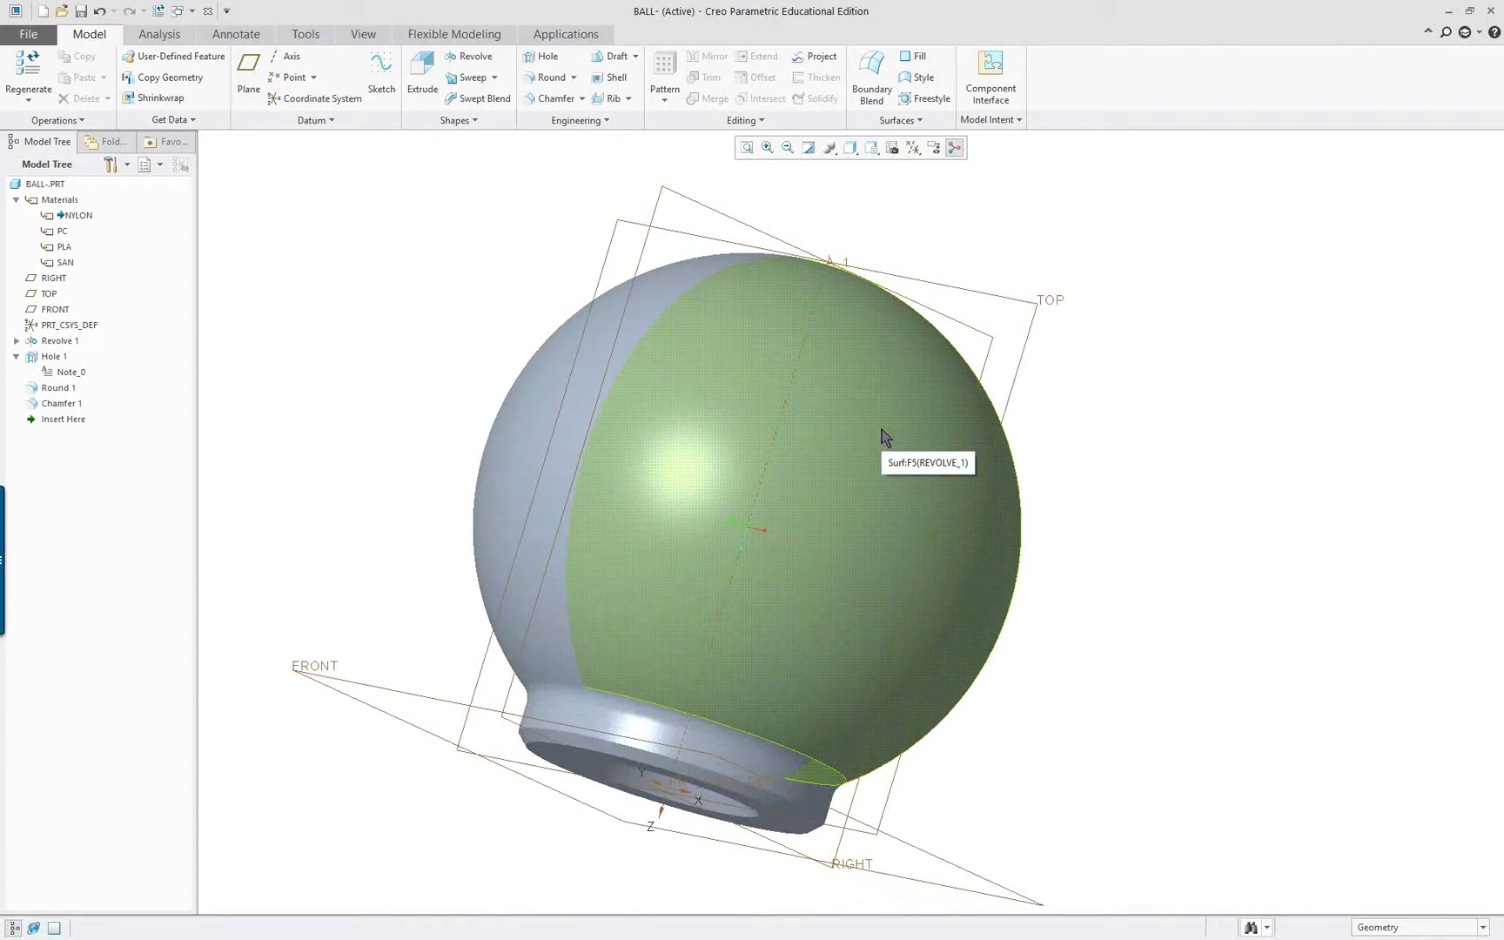
{"action": "key", "text": "ctrl+d"}
{"action": "double_click", "coordinate": [975, 409]}
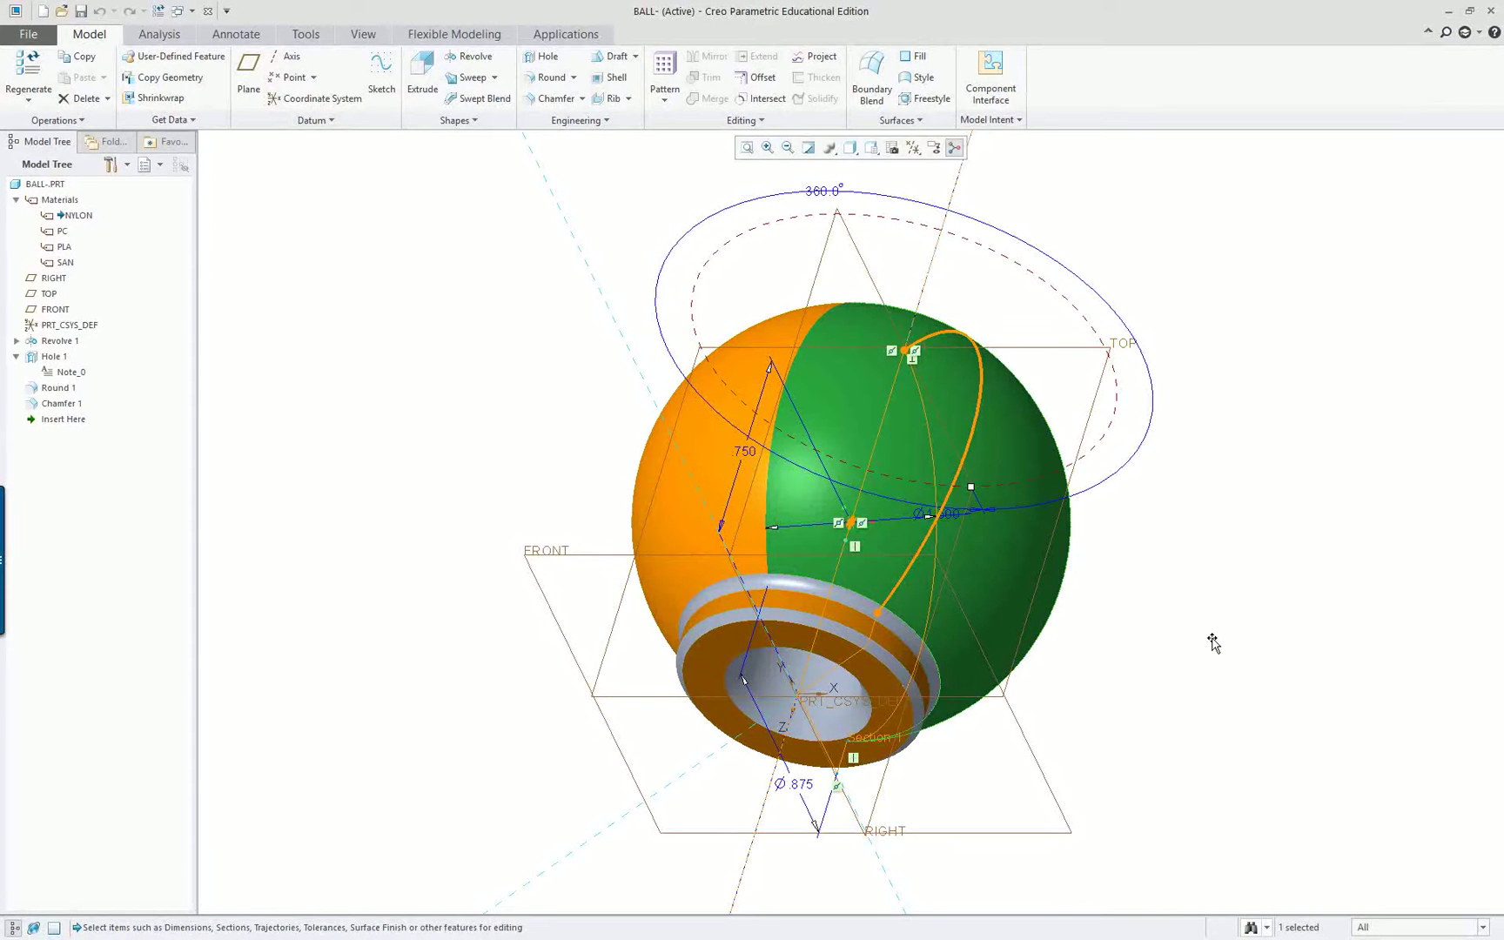
{"action": "double_click", "coordinate": [926, 517]}
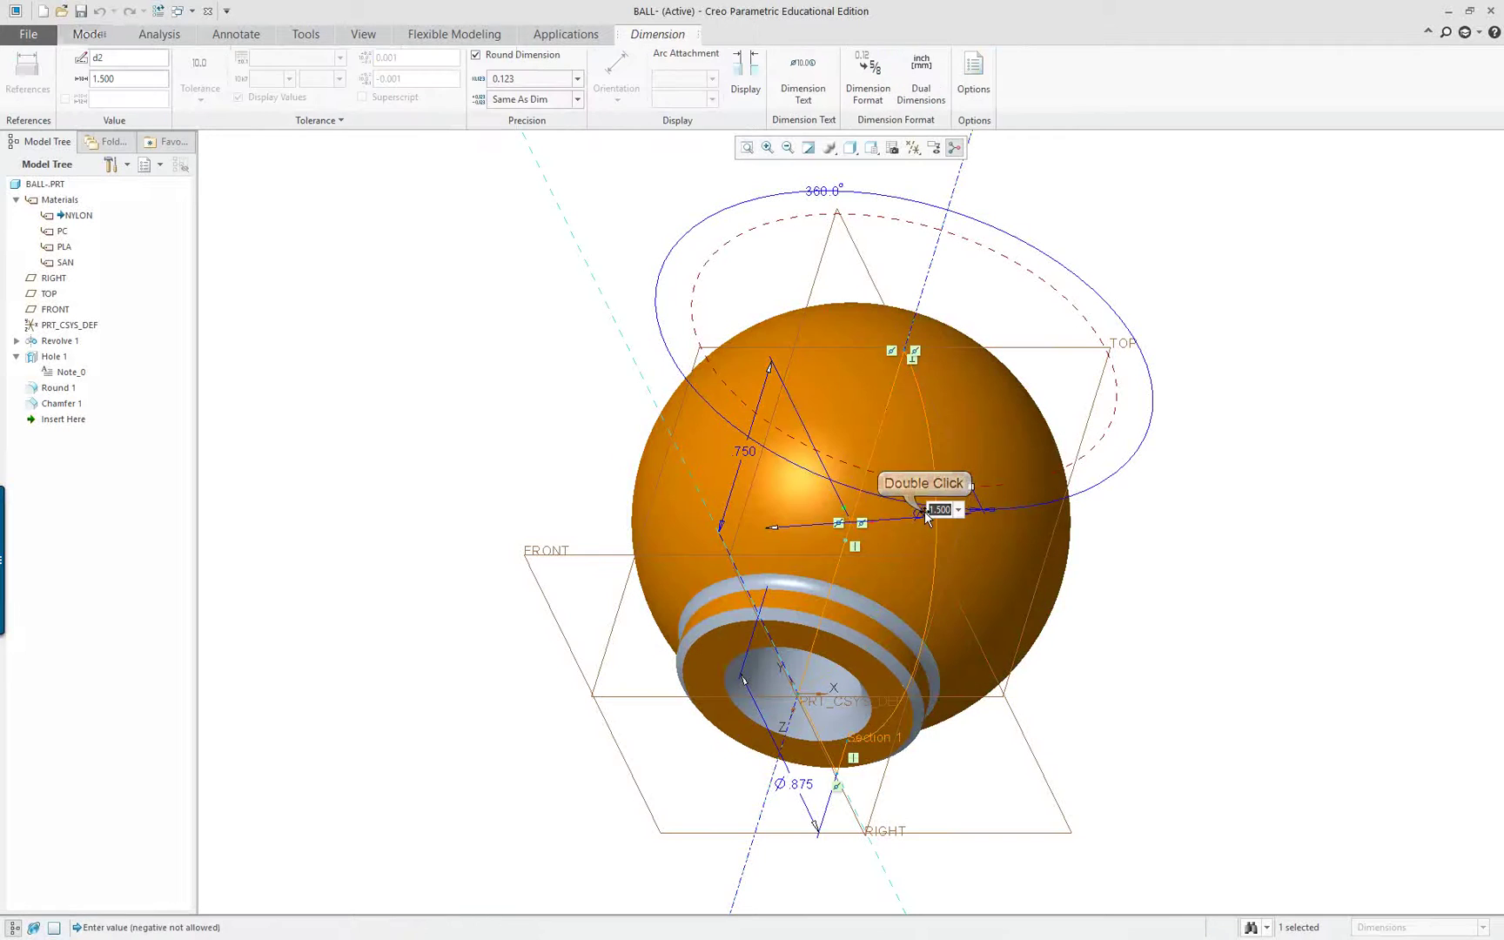
{"action": "left_click", "coordinate": [1173, 567]}
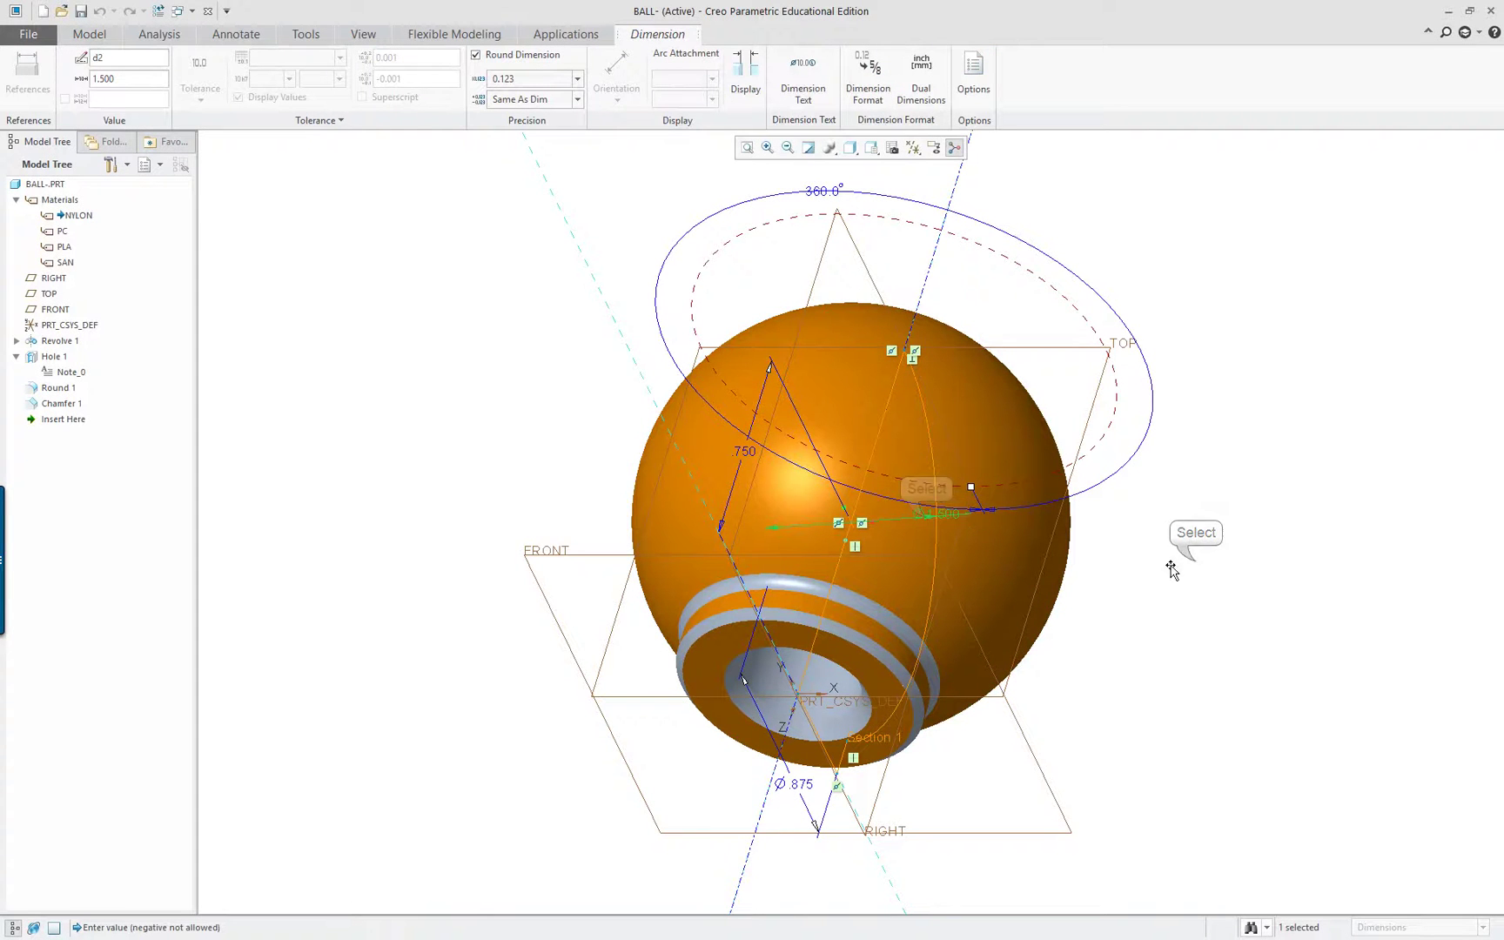
{"action": "right_click", "coordinate": [927, 518]}
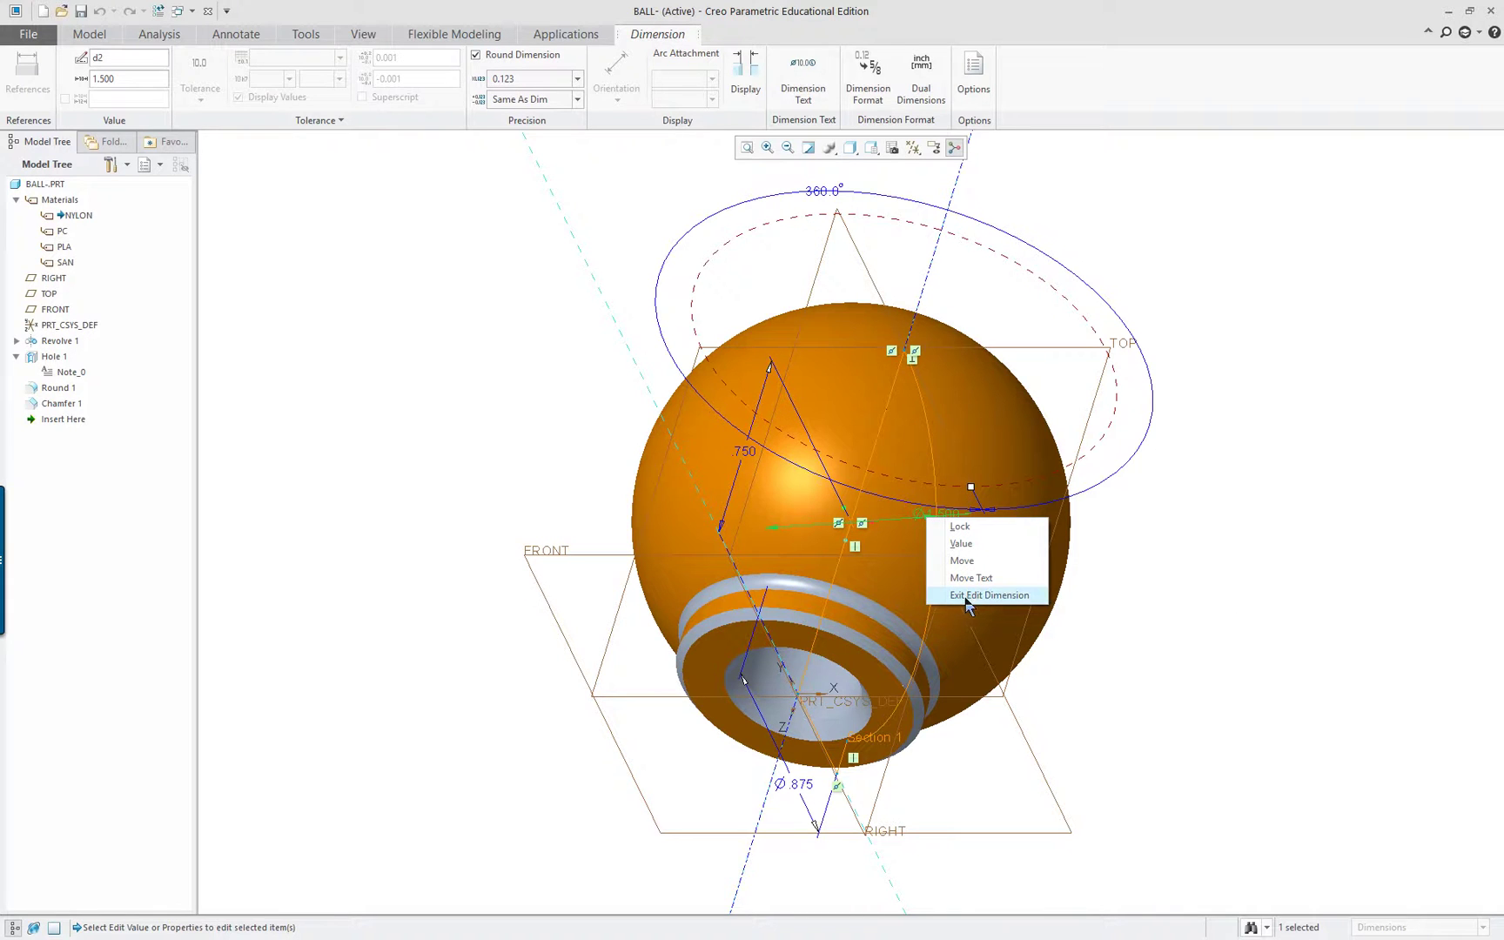
{"action": "left_click", "coordinate": [372, 484]}
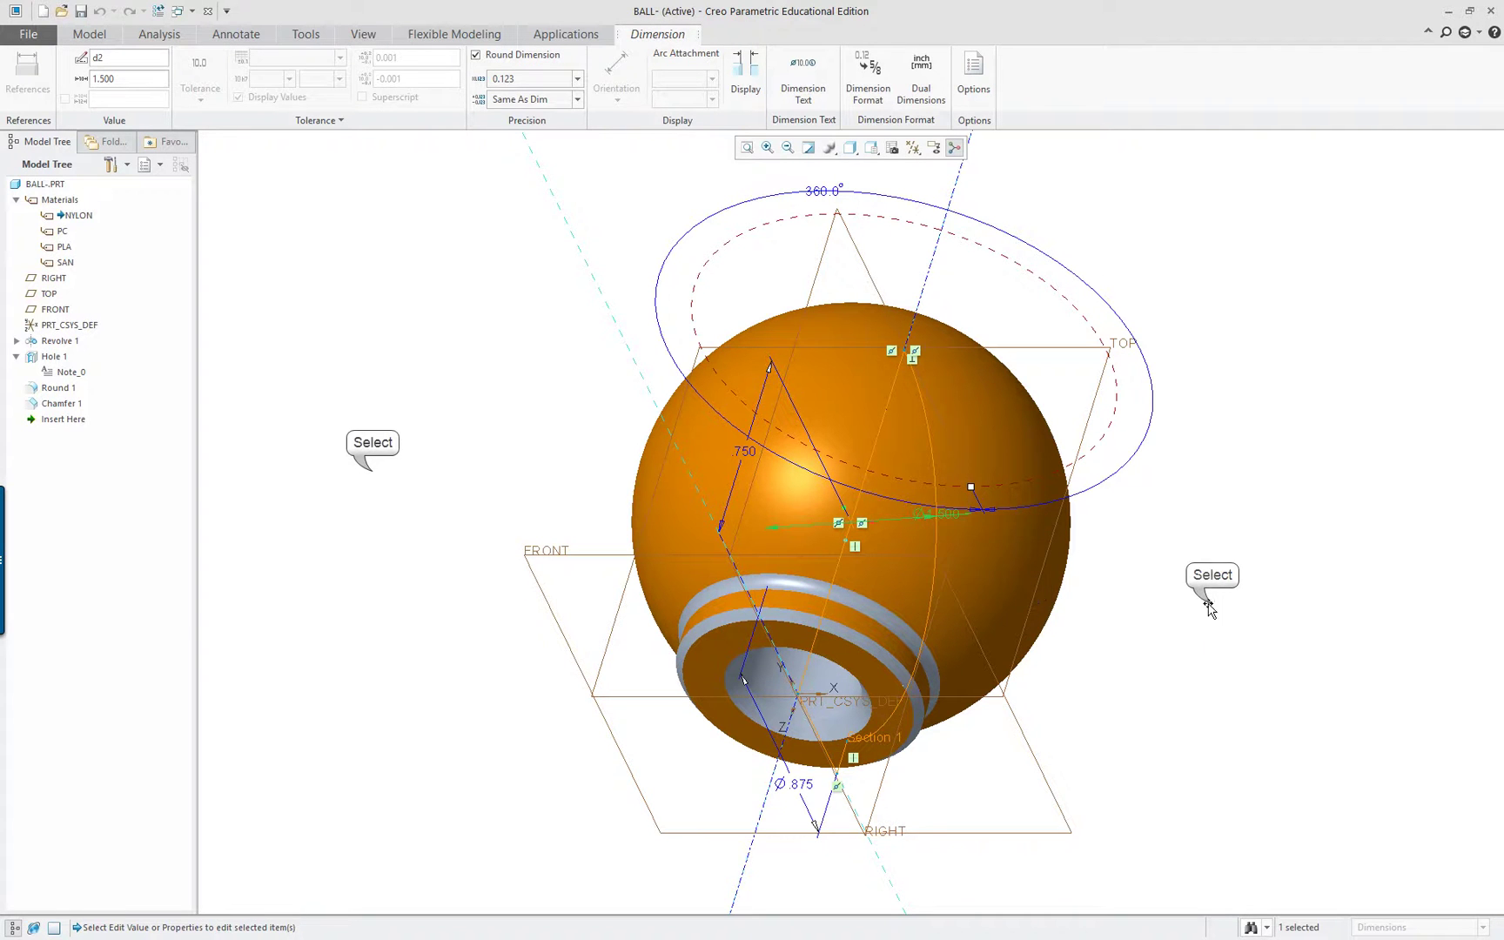
{"action": "middle_click_drag", "start_coordinate": [544, 510], "coordinate": [1155, 638]}
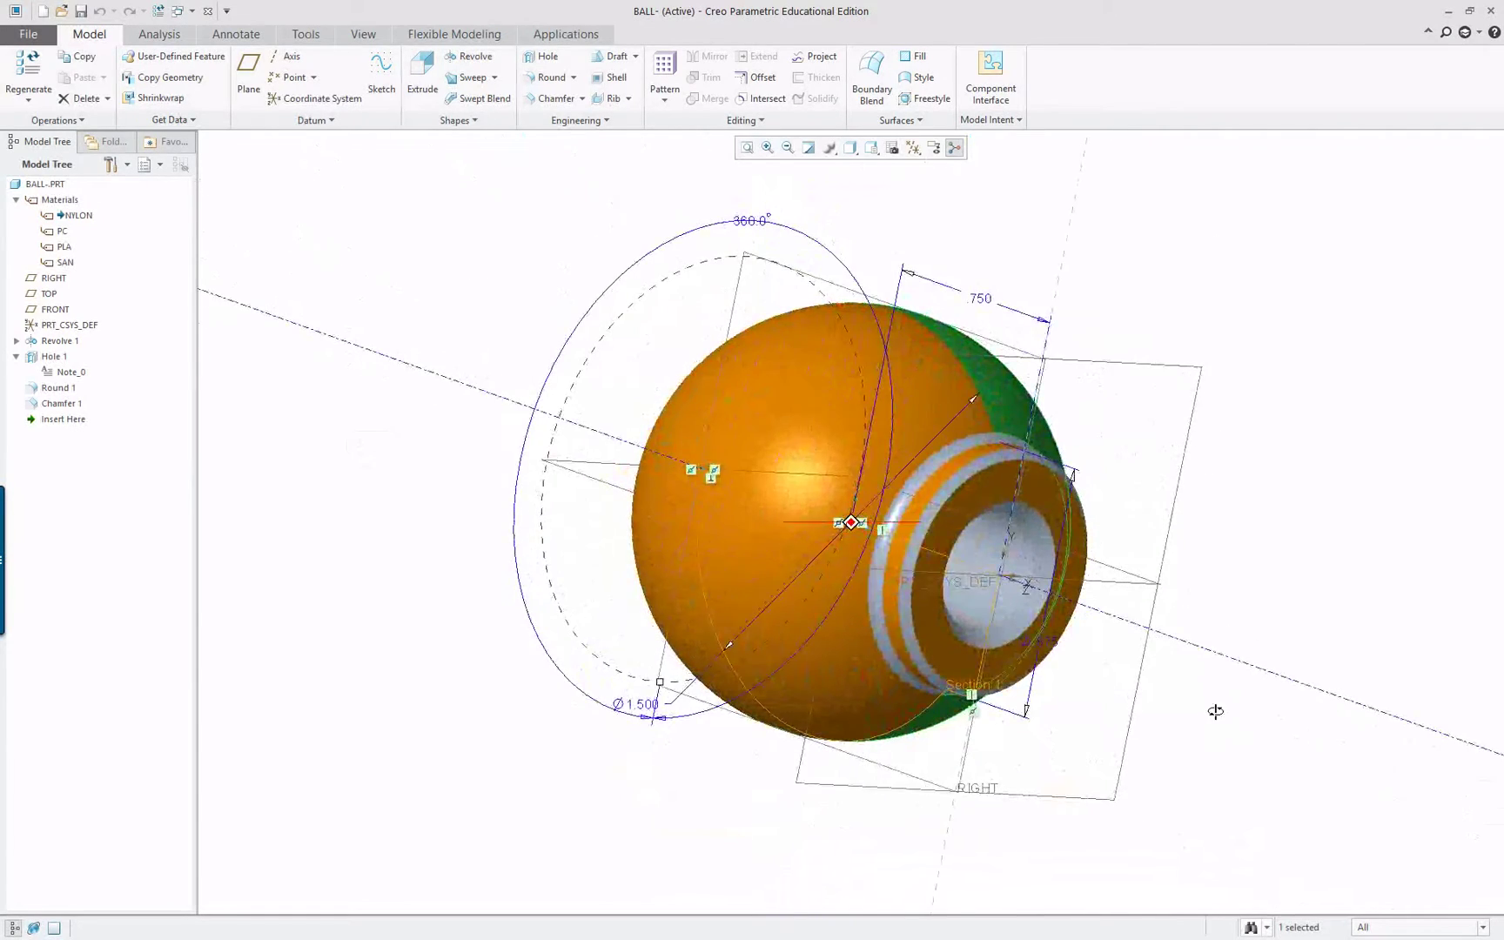
{"action": "middle_click_drag", "start_coordinate": [1216, 712], "coordinate": [1242, 741]}
- Show Revolve 1's dimensions via Edit Dimensions and open the .750 dimension's options
{"action": "left_click", "coordinate": [1242, 741]}
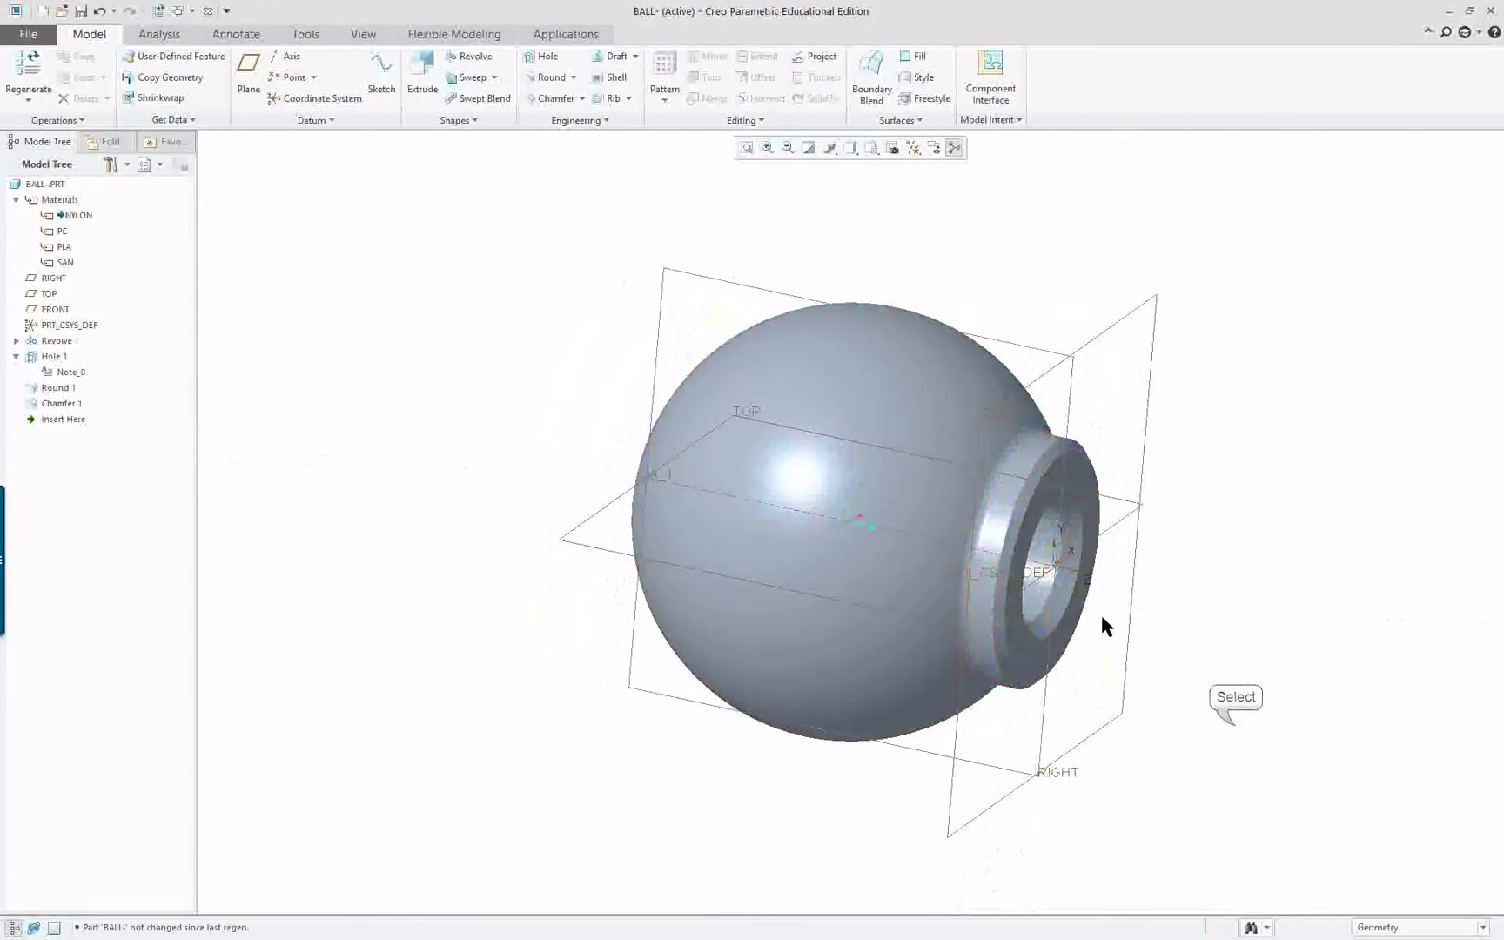
{"action": "double_click", "coordinate": [1045, 527]}
{"action": "left_click", "coordinate": [518, 287]}
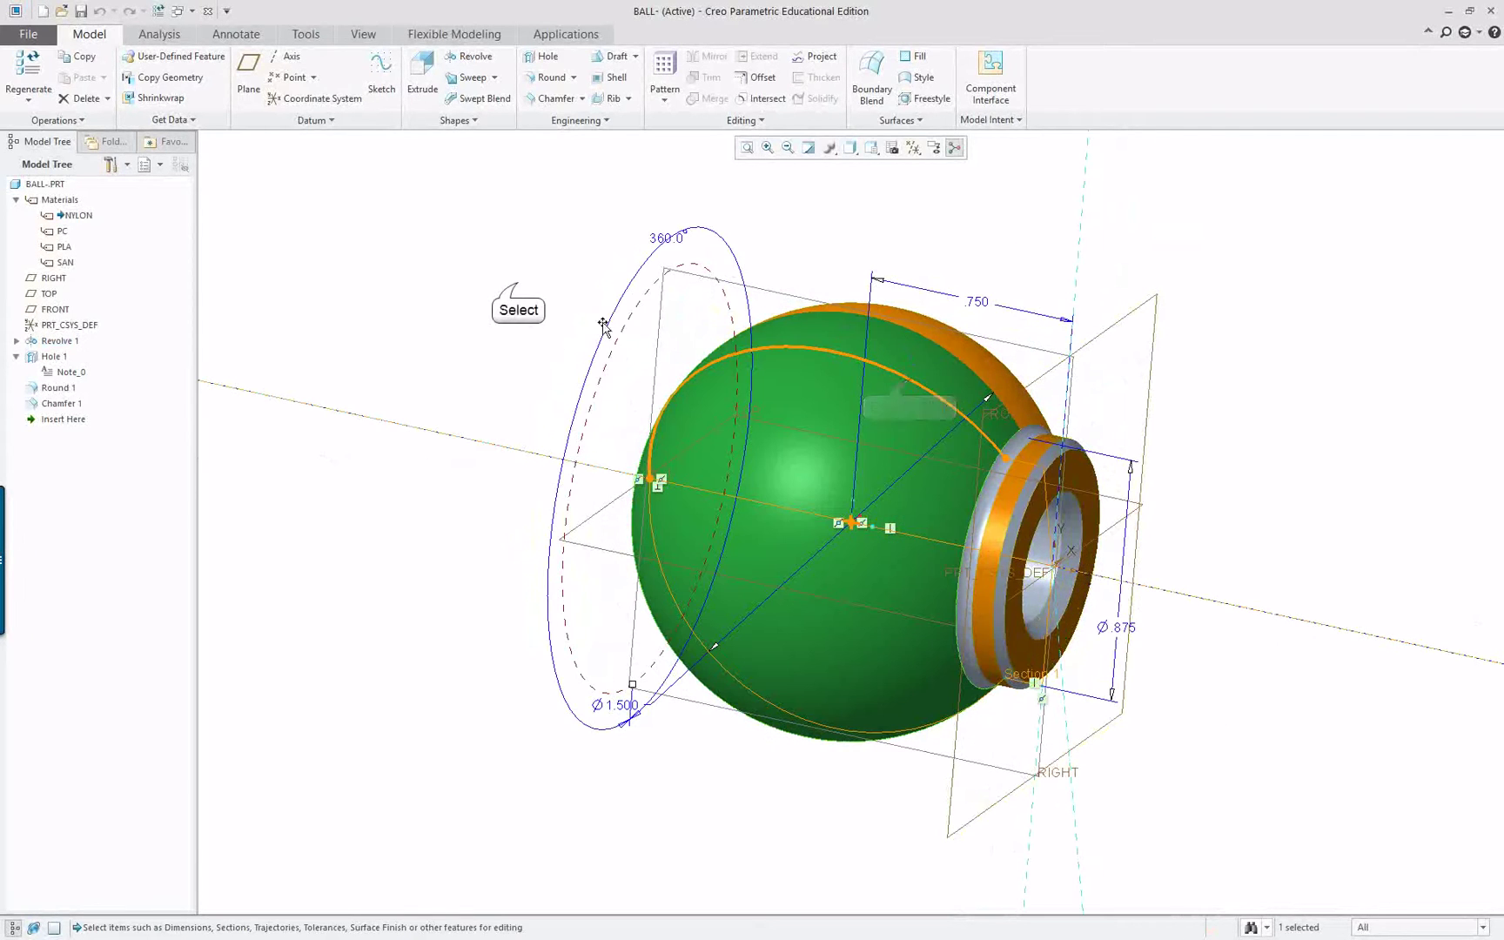
{"action": "right_click", "coordinate": [61, 341]}
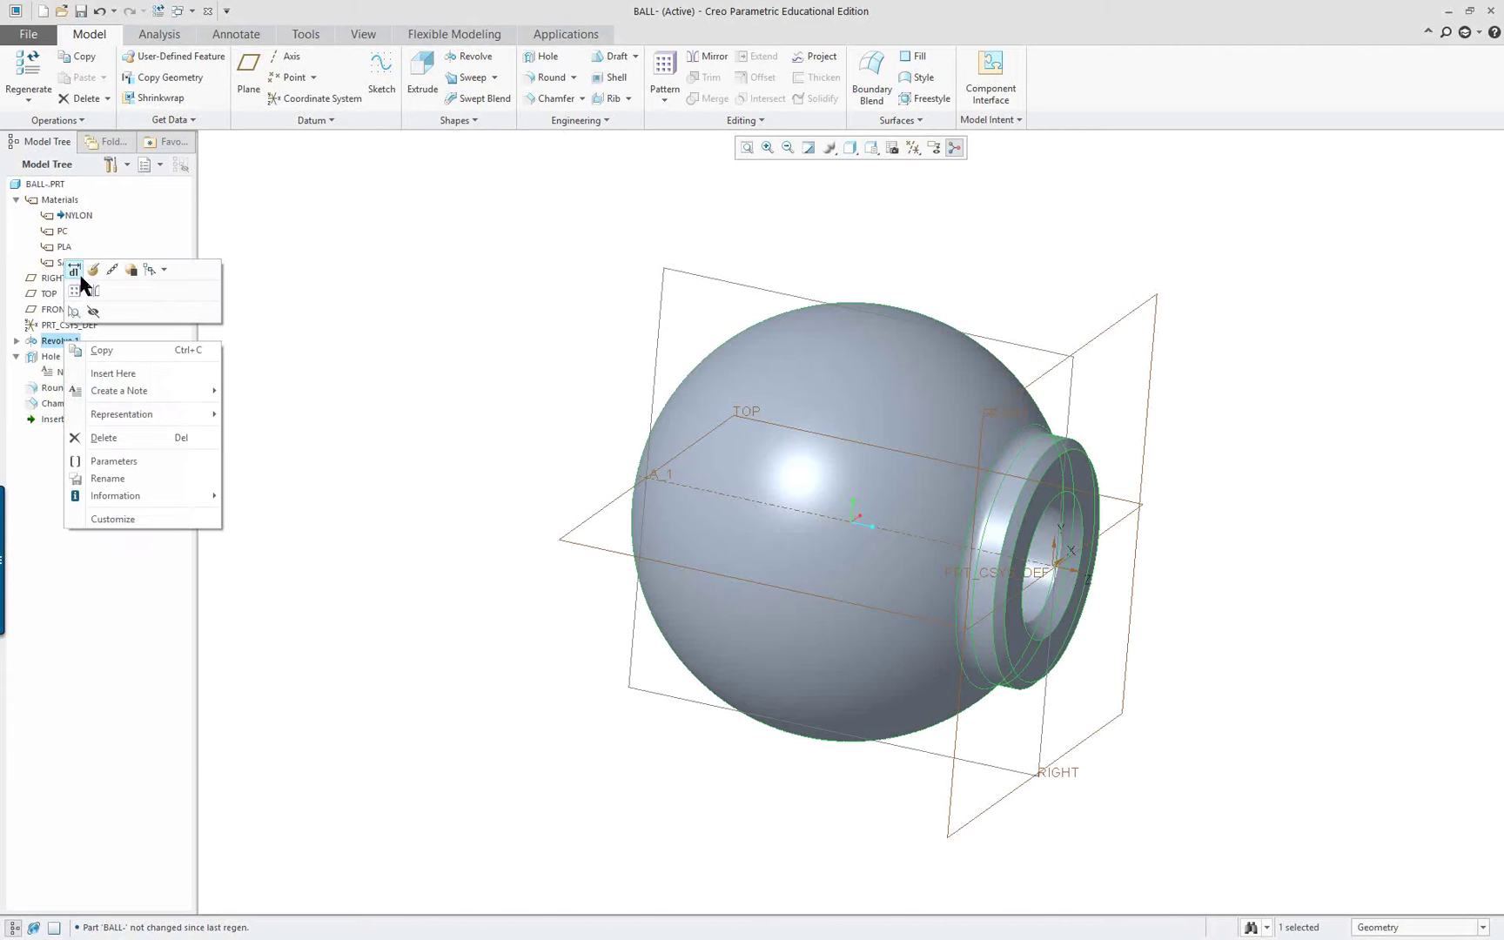
{"action": "left_click", "coordinate": [74, 272]}
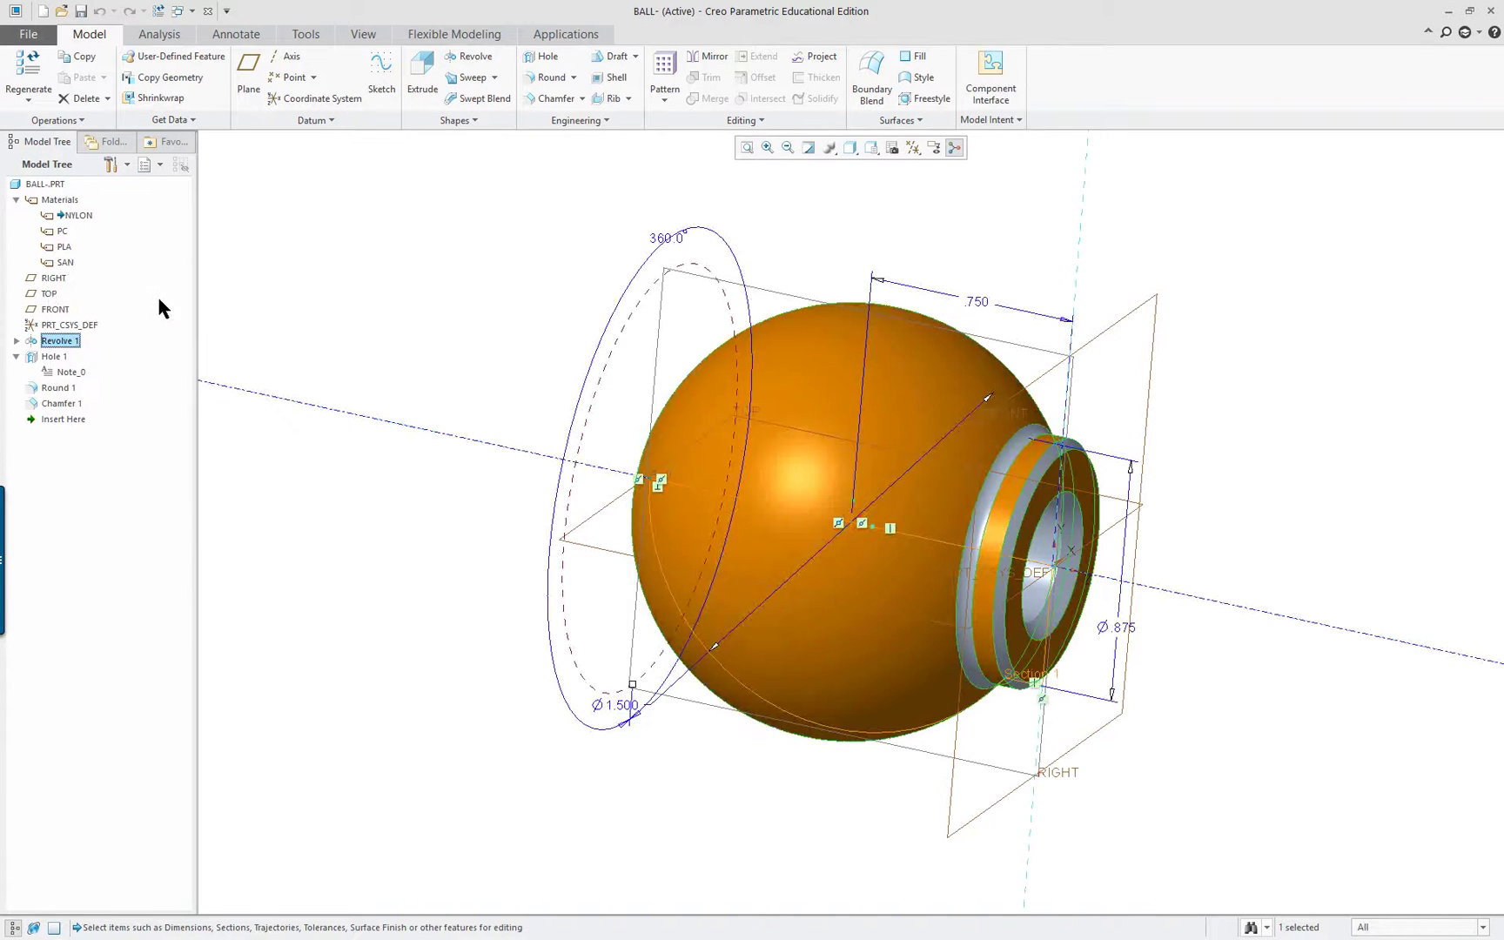
{"action": "right_click", "coordinate": [978, 305]}
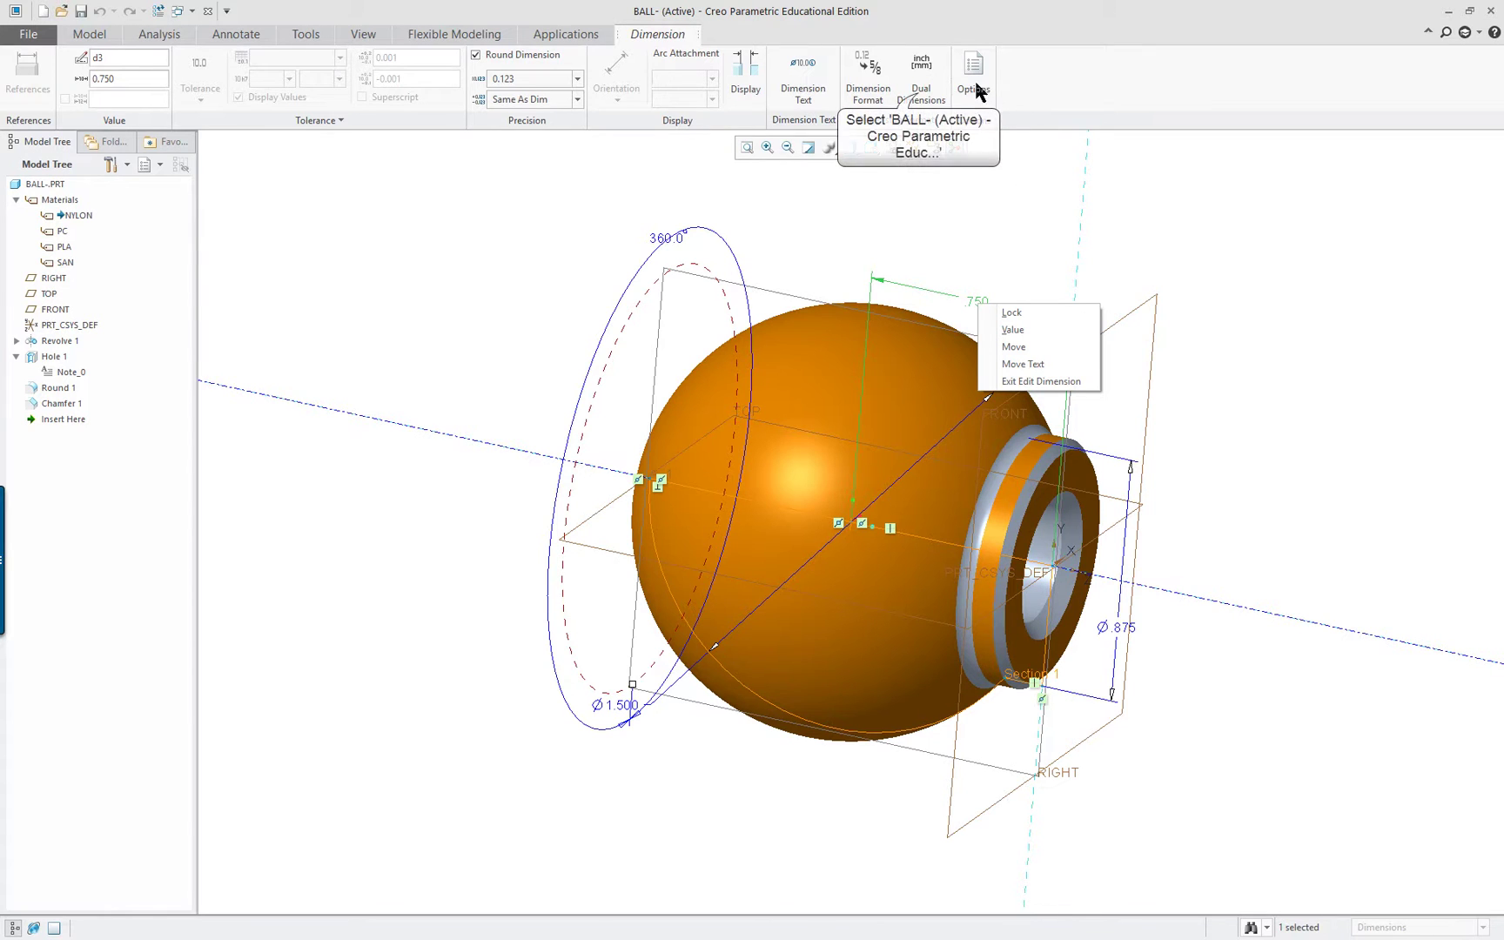
- Set the .750 dimension's text to 'Depth @D' so it reads Depth .750
{"action": "left_click", "coordinate": [920, 82]}
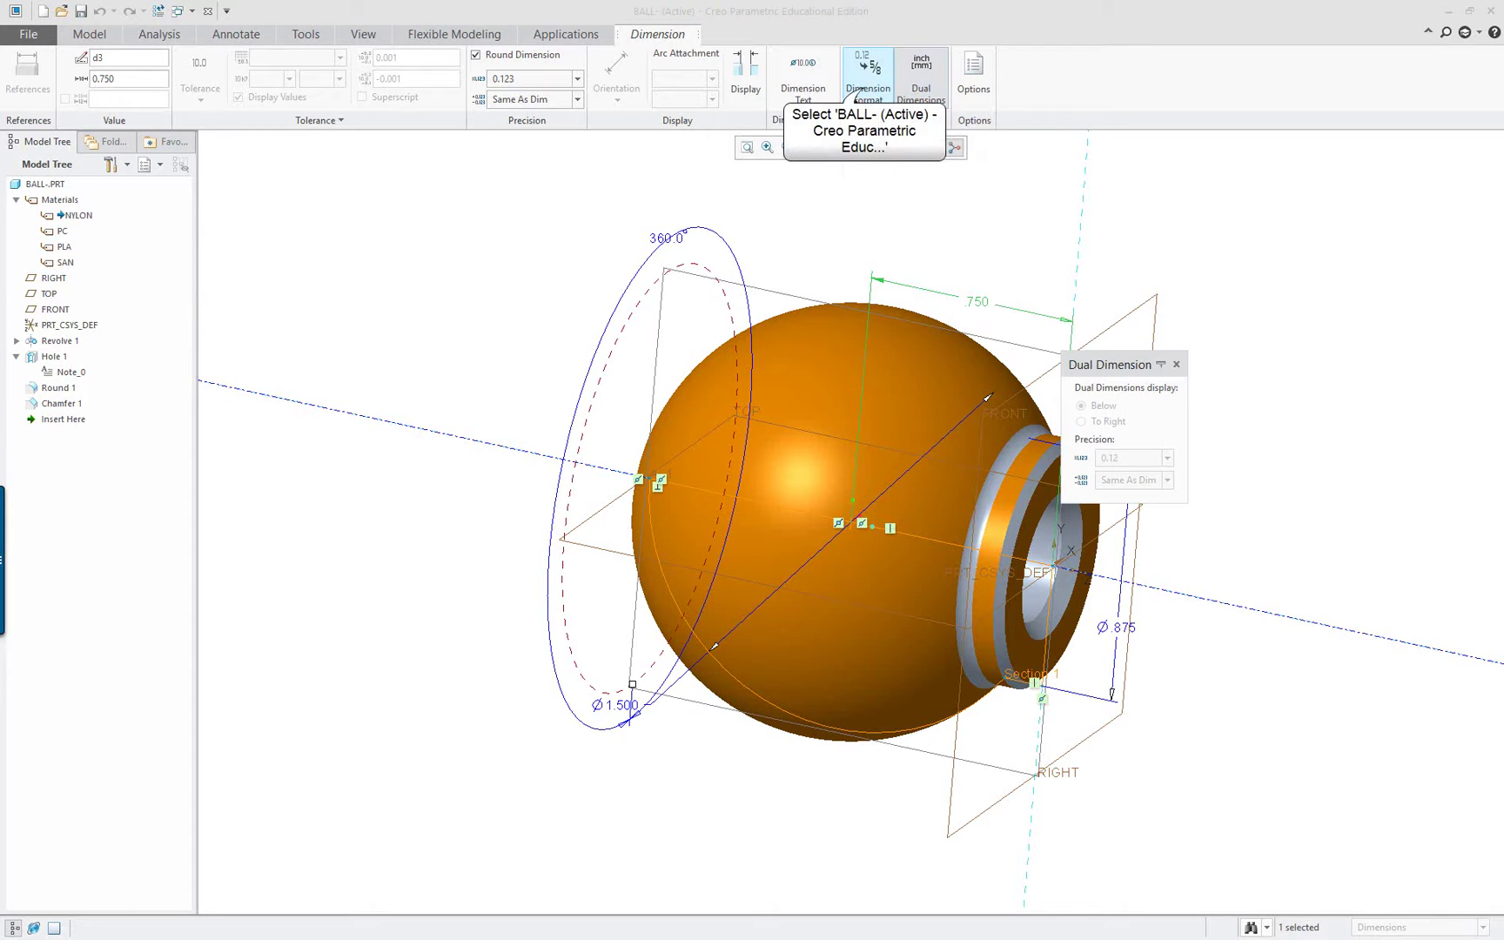
{"action": "left_click", "coordinate": [859, 95]}
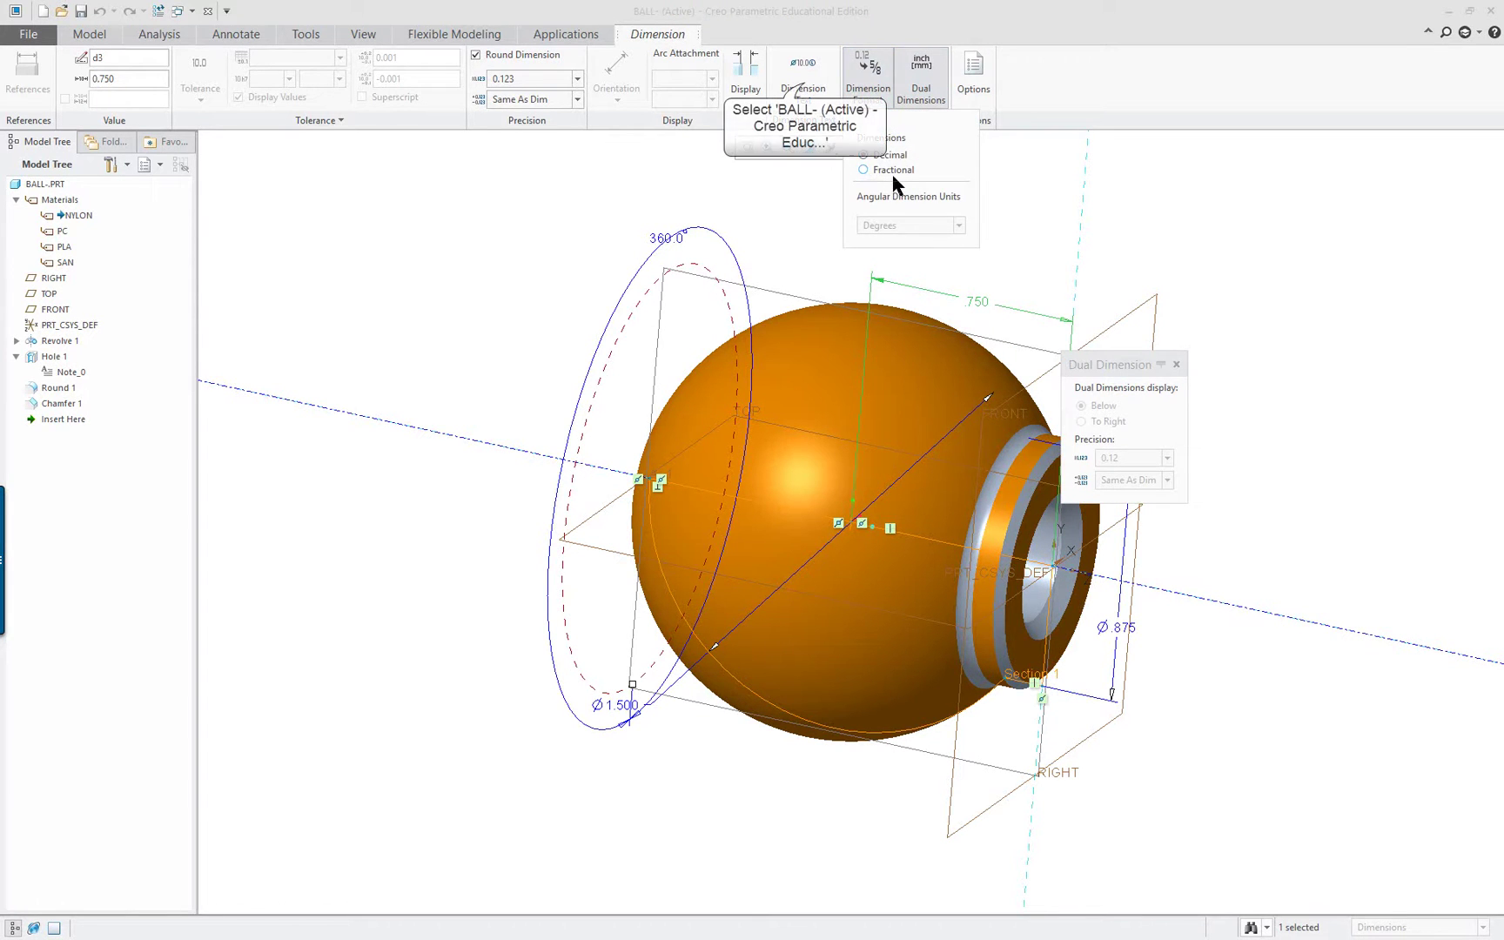
{"action": "left_click", "coordinate": [802, 77]}
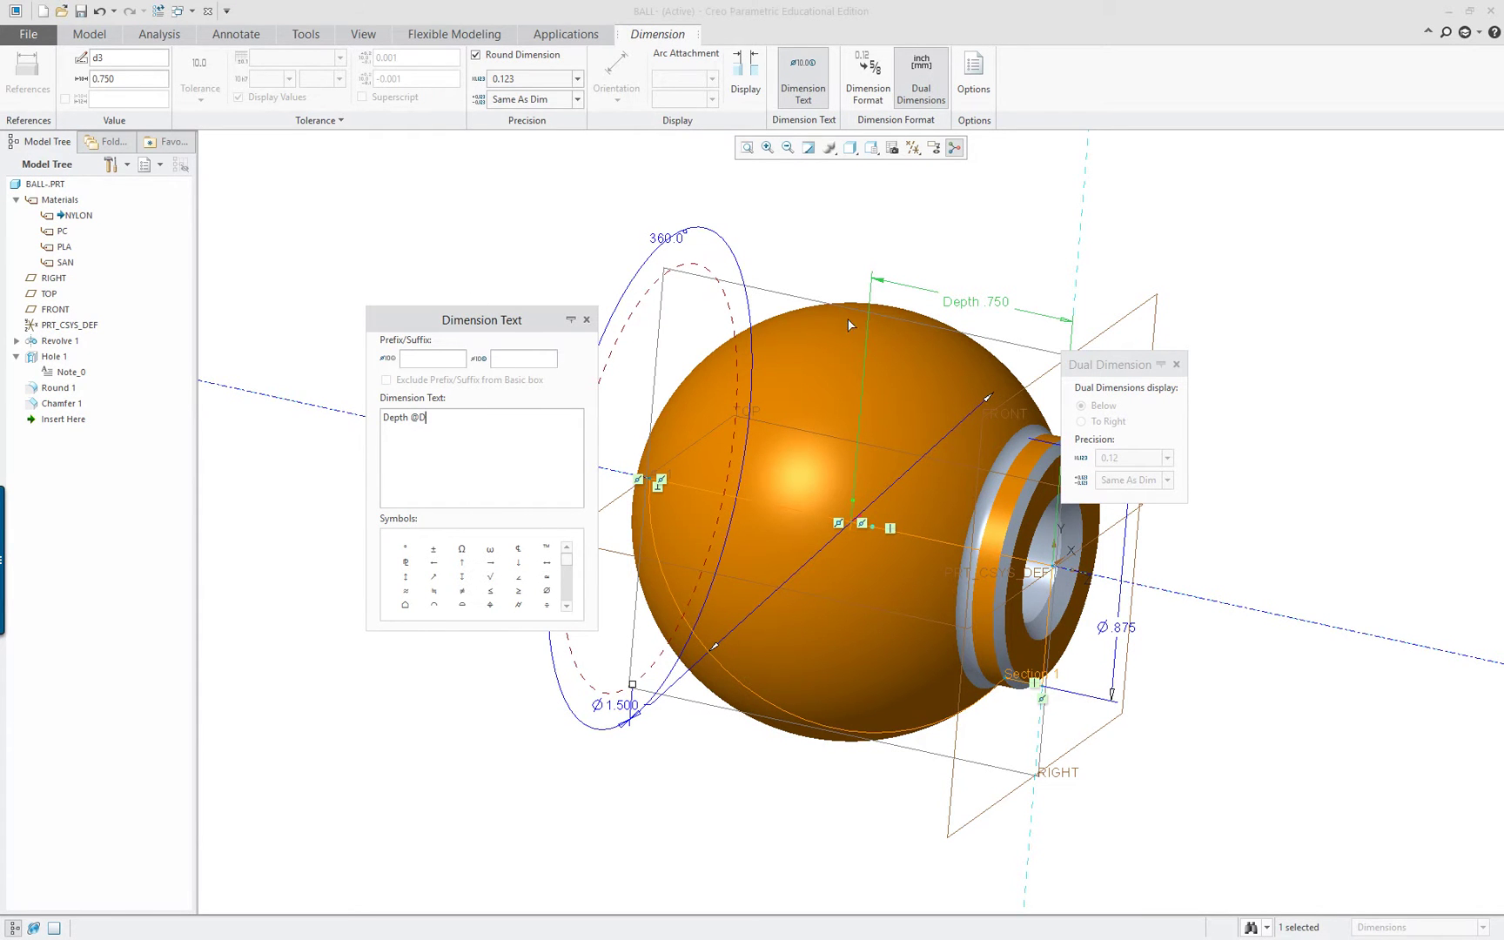
{"action": "left_click", "coordinate": [1016, 301]}
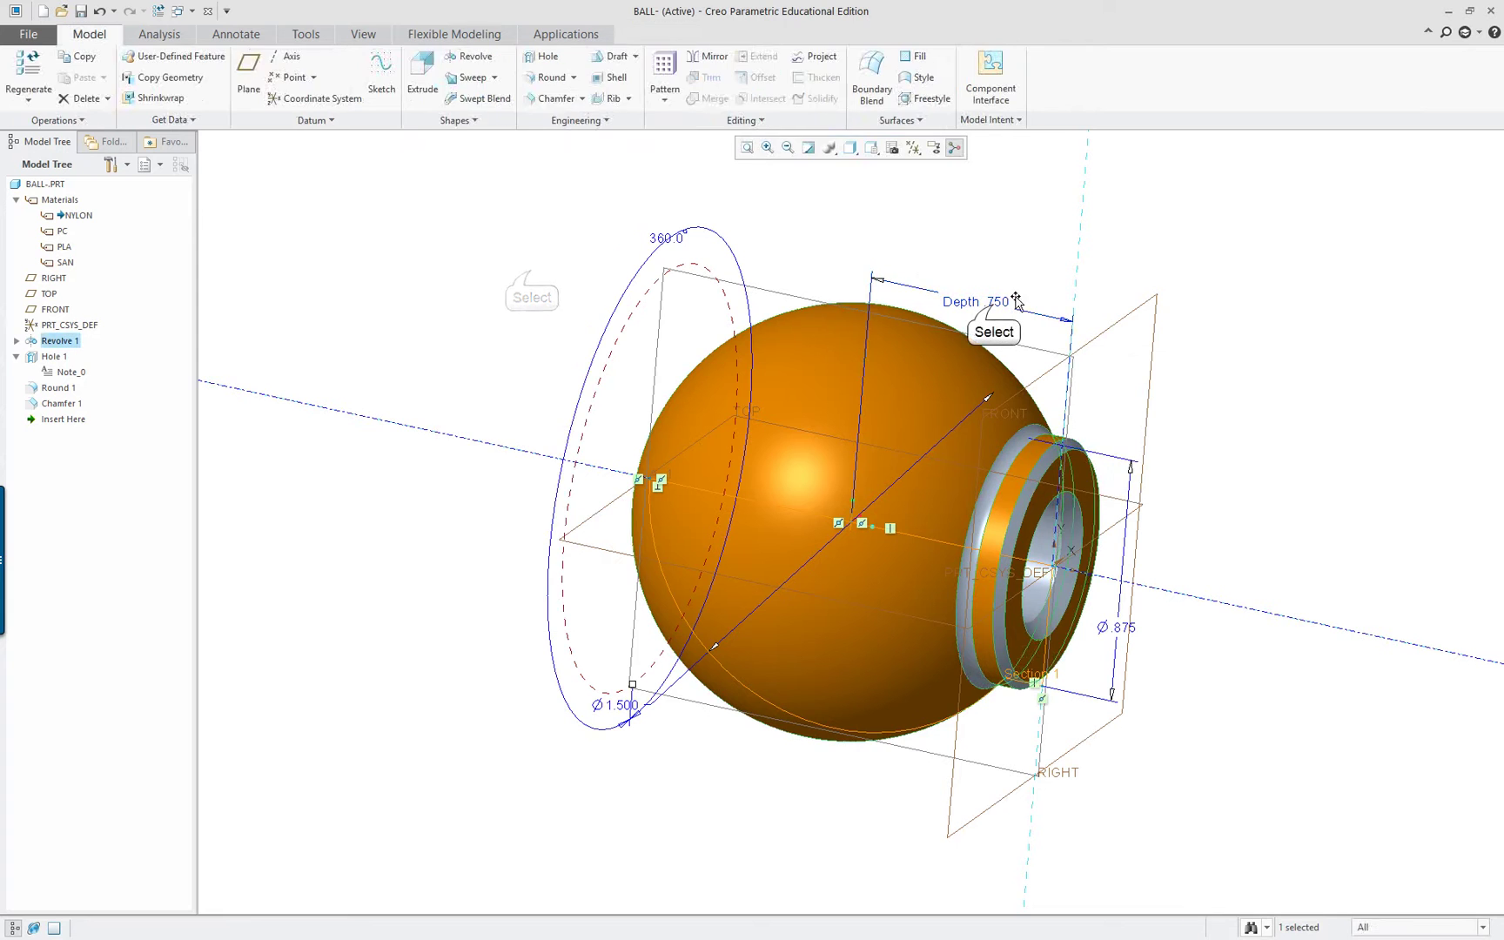
{"action": "left_click", "coordinate": [1017, 300]}
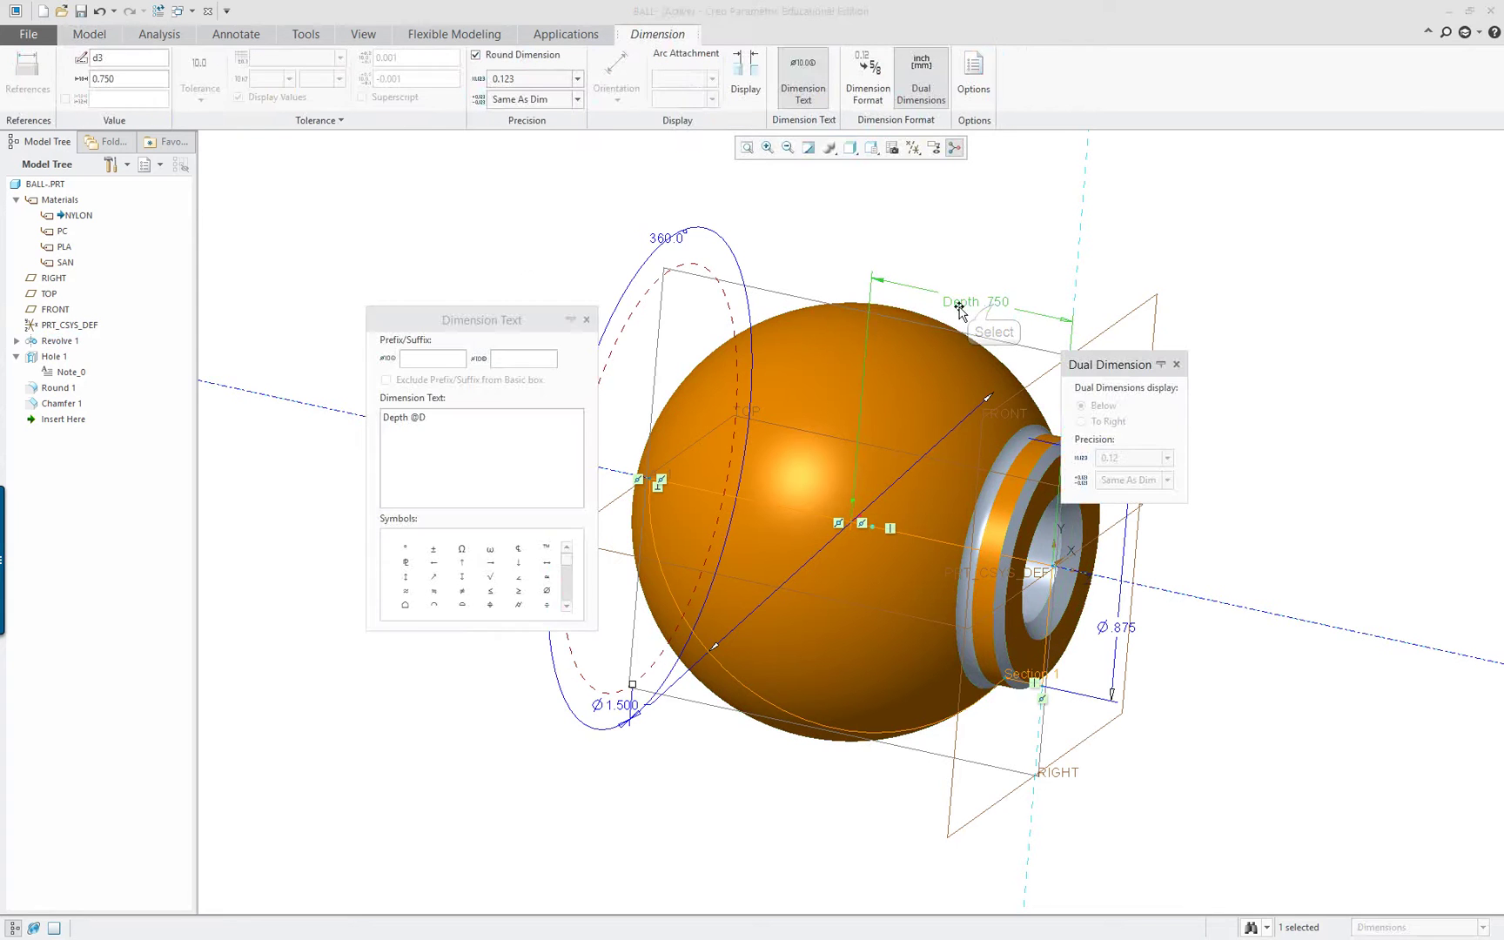
{"action": "left_click", "coordinate": [586, 321]}
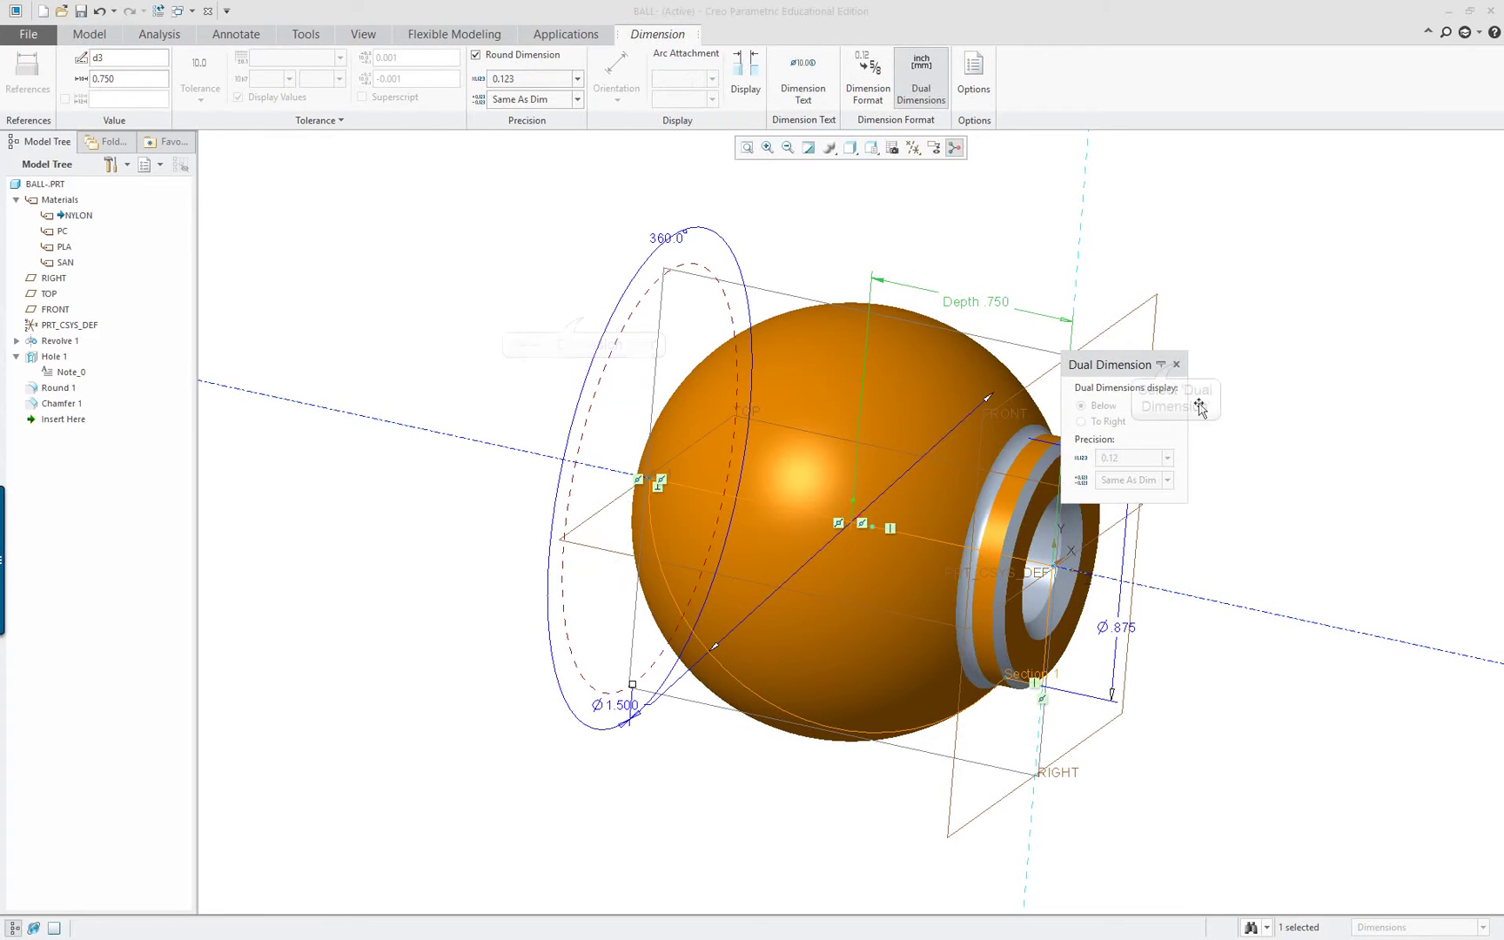
{"action": "left_click", "coordinate": [1177, 365]}
{"action": "middle_click_drag", "start_coordinate": [1044, 368], "coordinate": [1070, 492]}
{"action": "key", "text": "ctrl+d"}
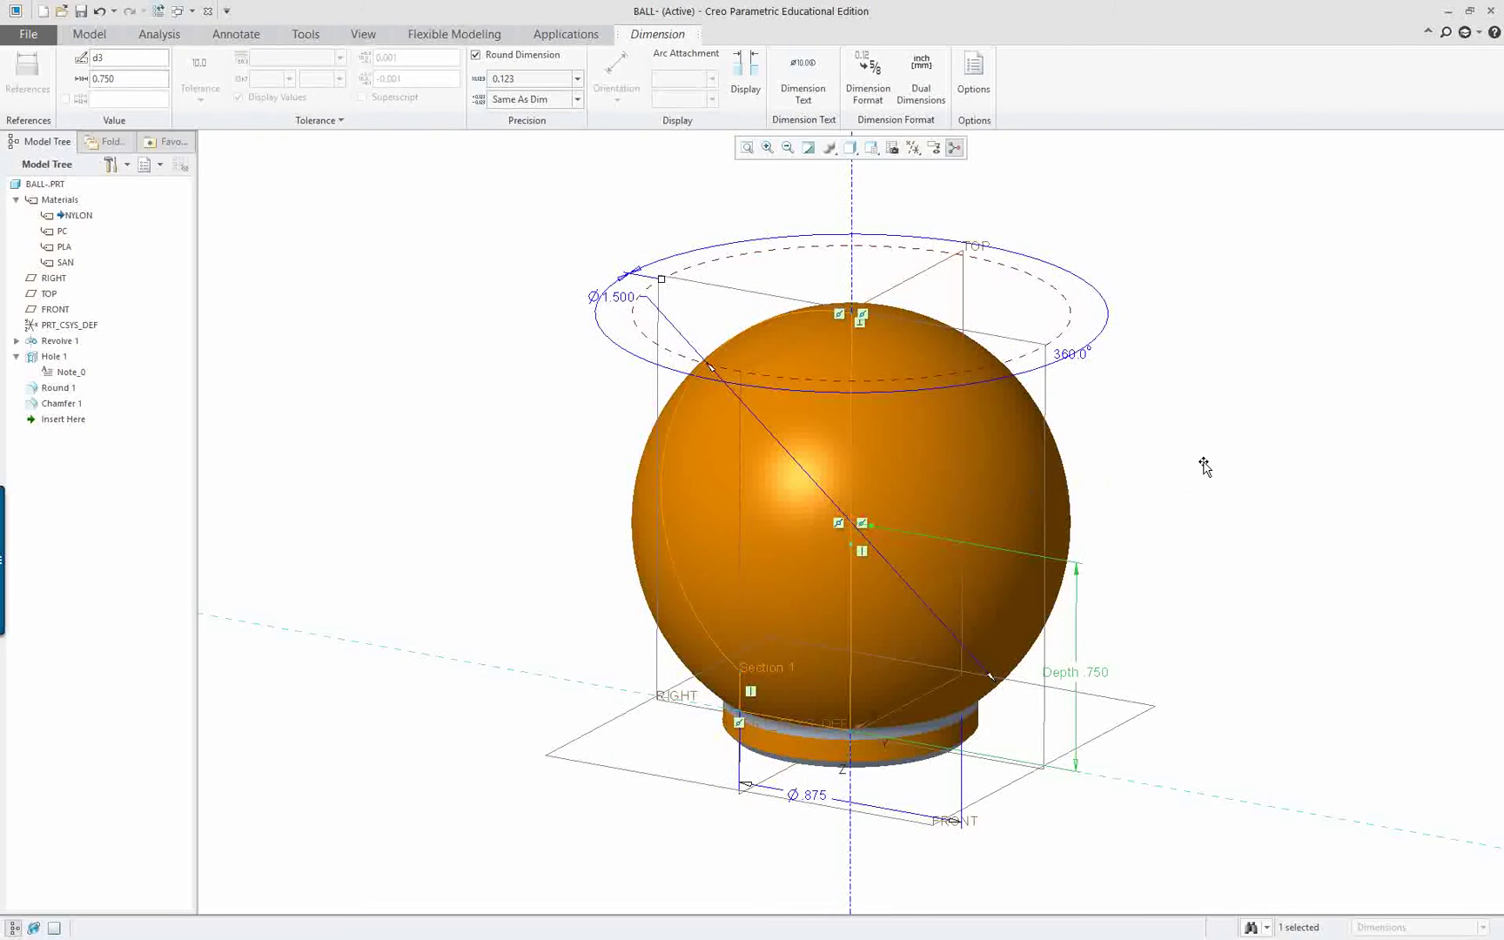